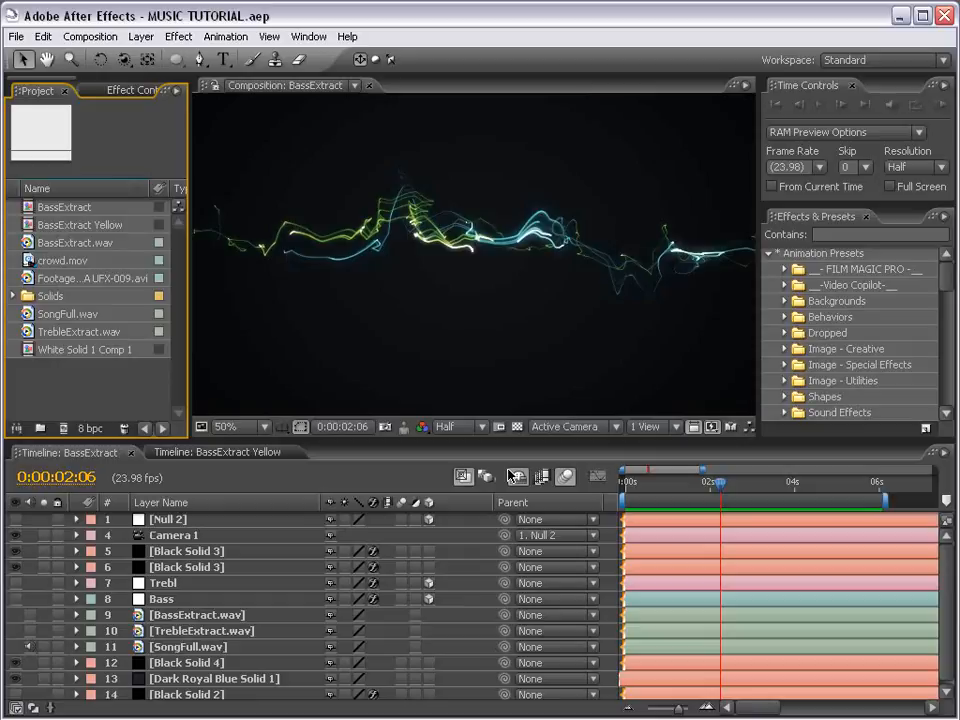
Preview the BassExtract composition from its first frame.
left_click(510, 476)
left_click(622, 484)
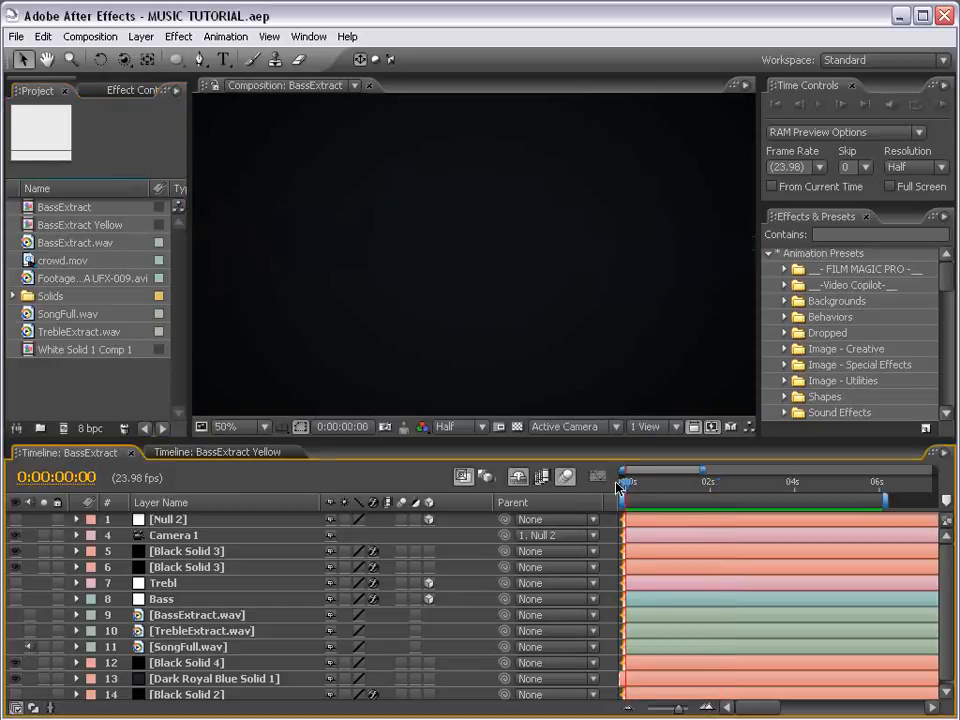
key("KP_0")
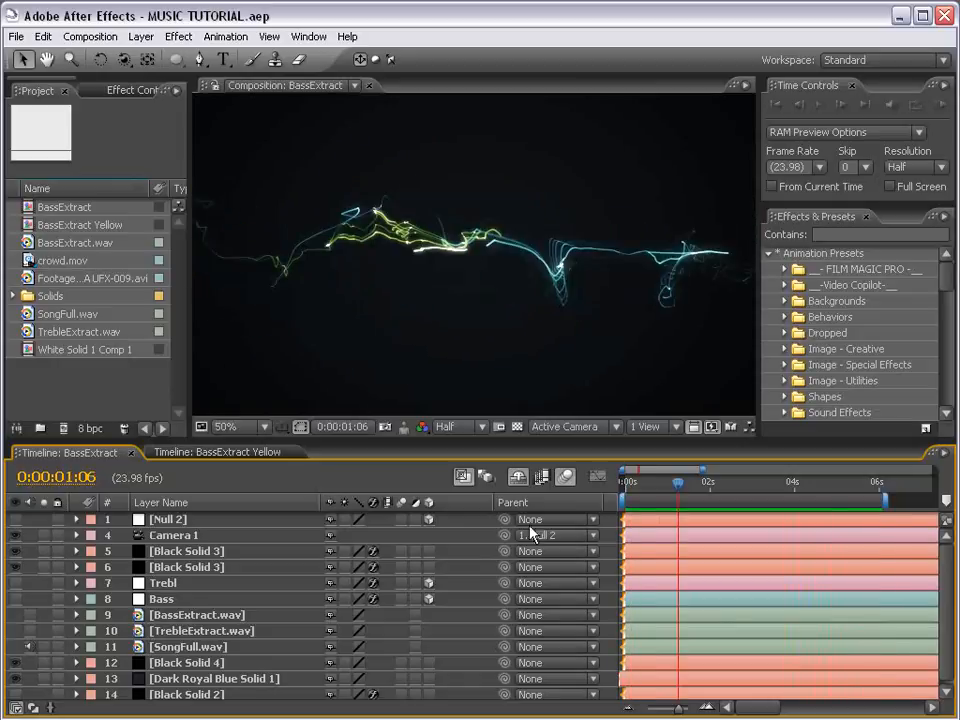
Reset the user interface brightness to its default in the User Interface Colors preferences.
left_click(43, 36)
mouse_move(75, 410)
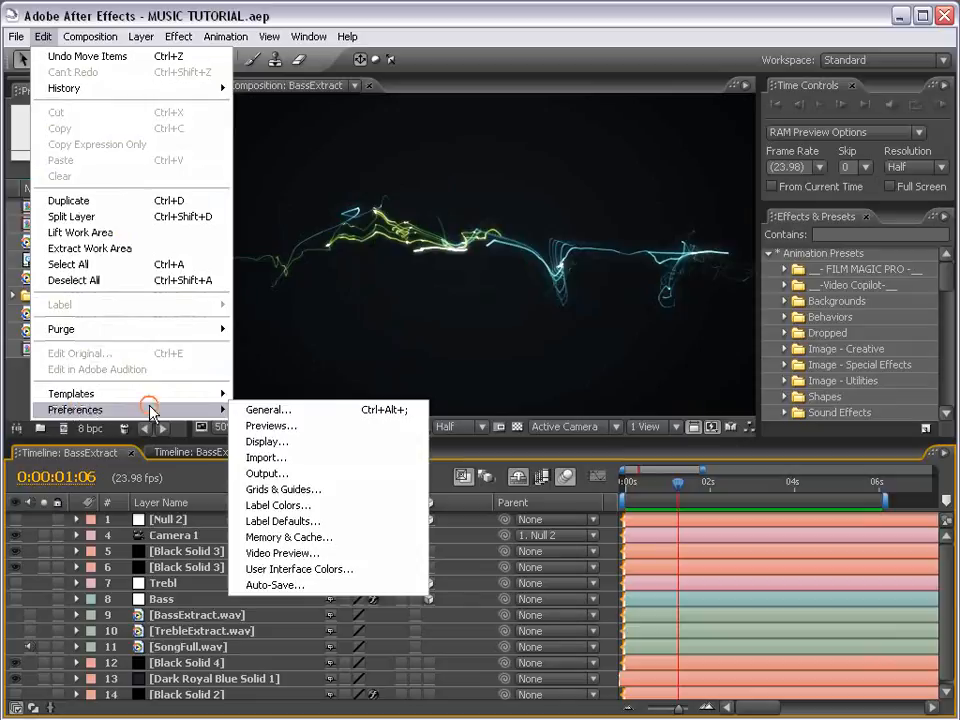
left_click(308, 568)
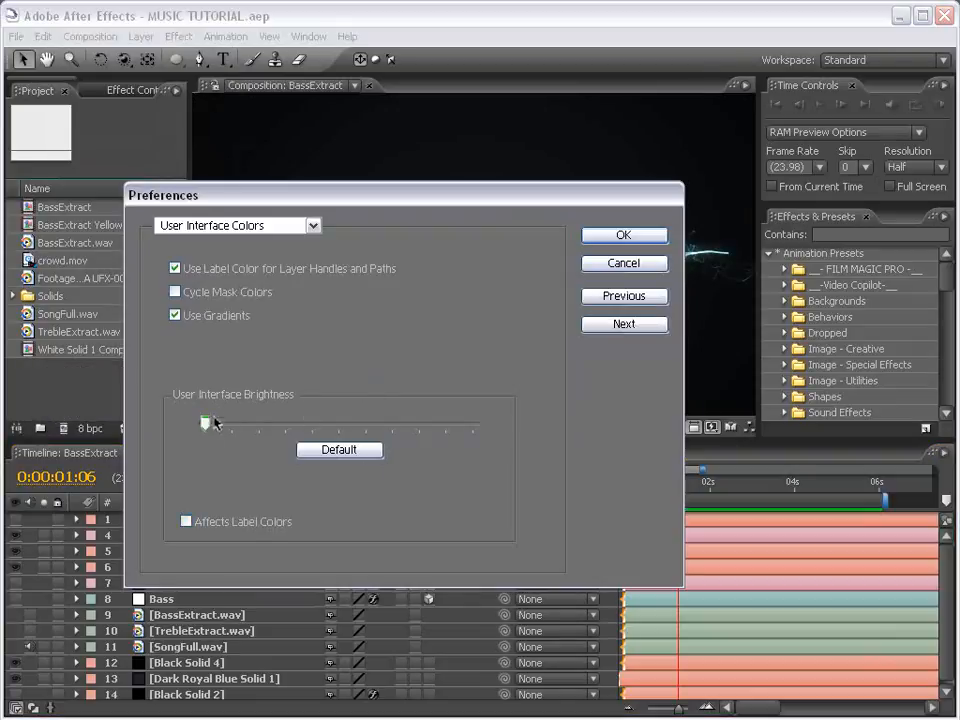
left_click(338, 450)
left_click(620, 235)
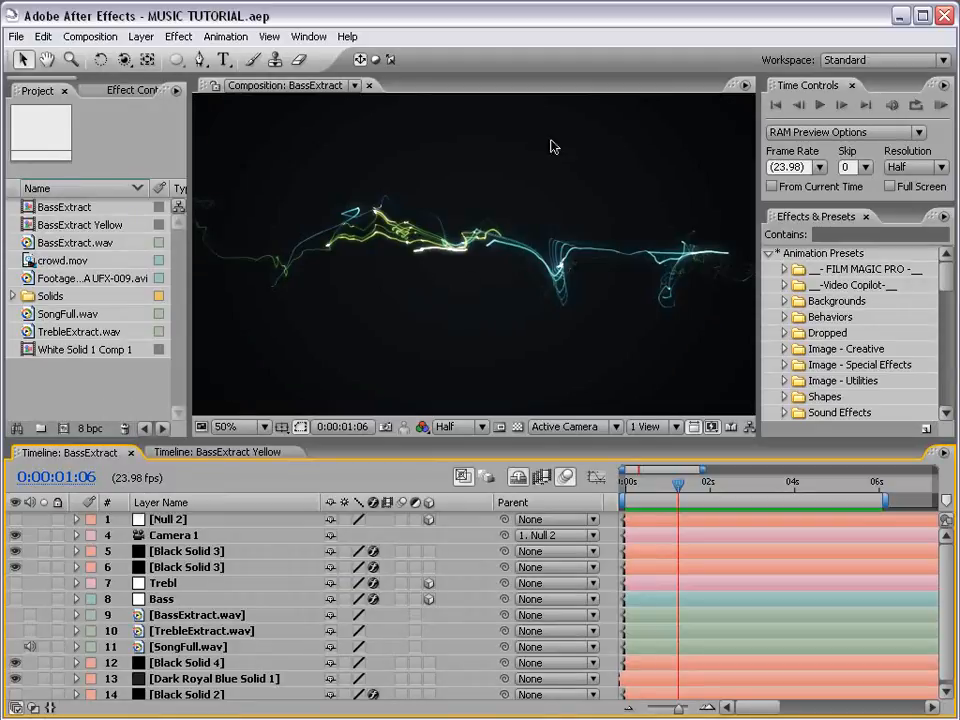
Create a new 1280 × 720 composition with a frame rate of 24 and a duration of 0:00:10:00.
left_click(78, 37)
left_click(100, 58)
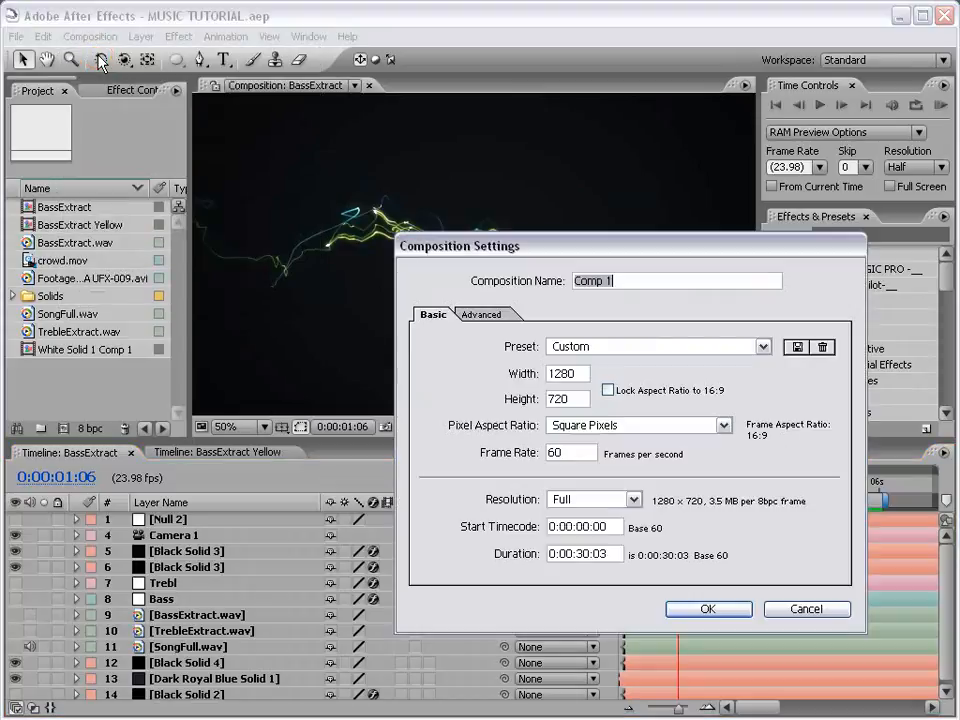
double_click(560, 453)
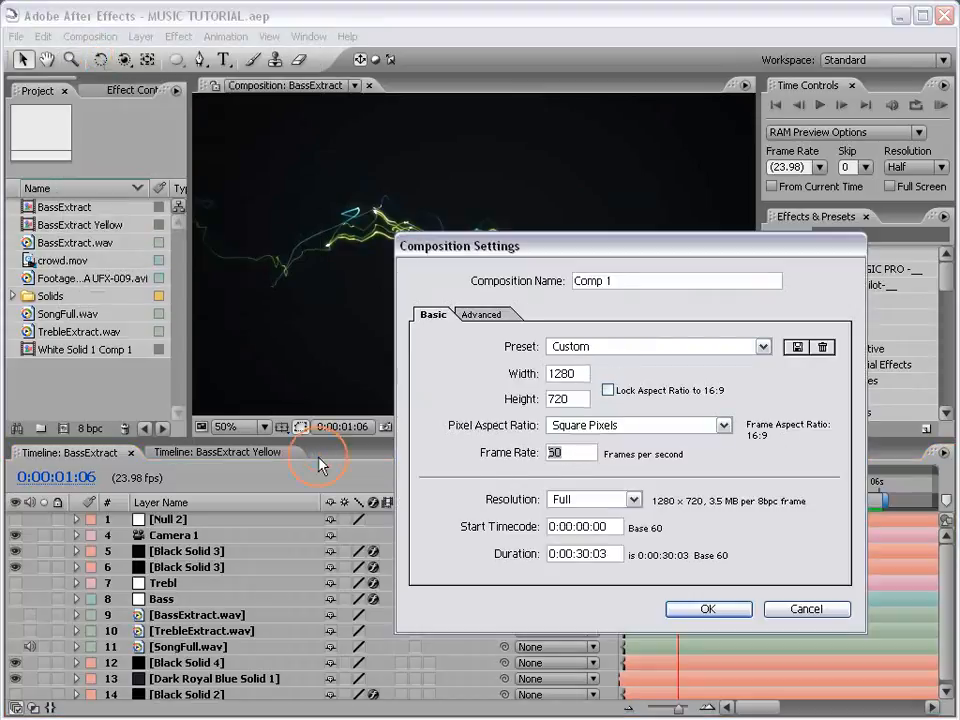
type("24")
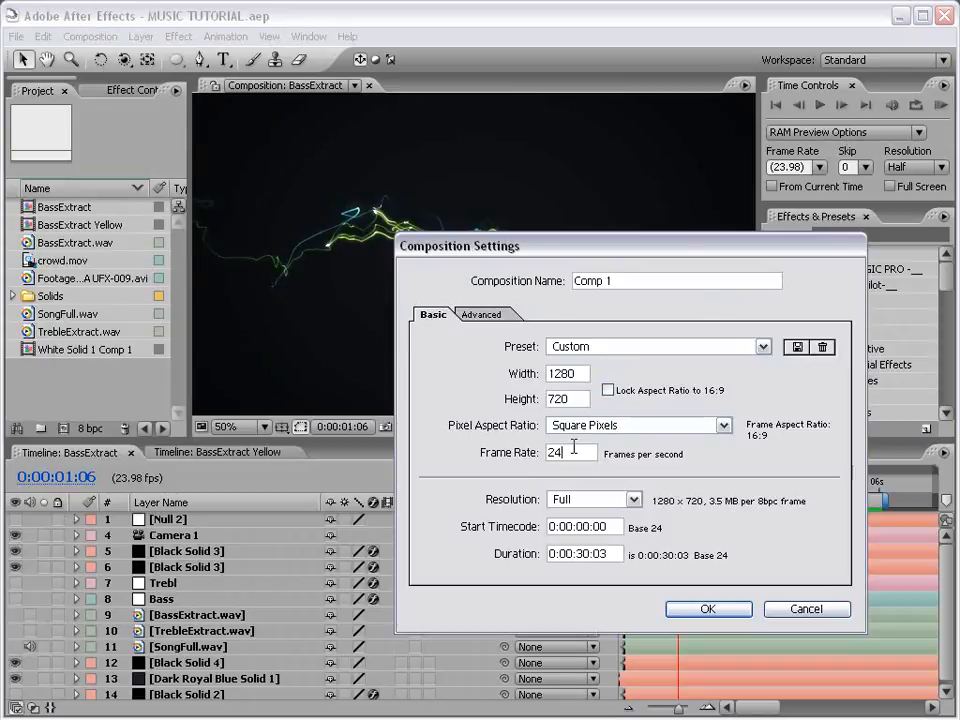
double_click(581, 555)
type("10")
key("BackSpace")
type("0")
left_click_drag(607, 246, 543, 217)
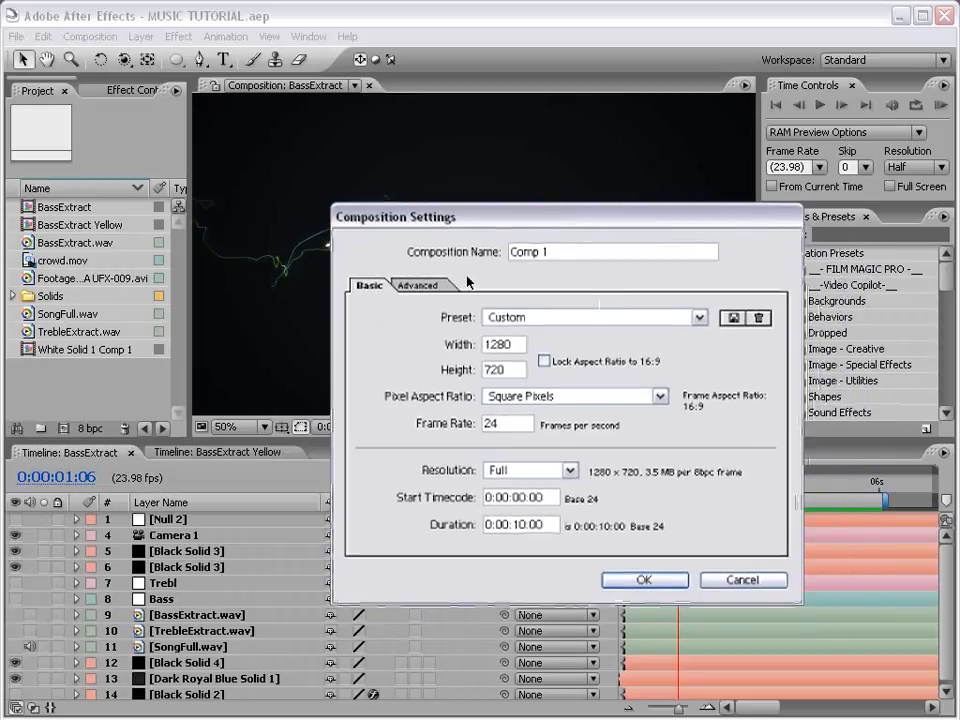
left_click(645, 584)
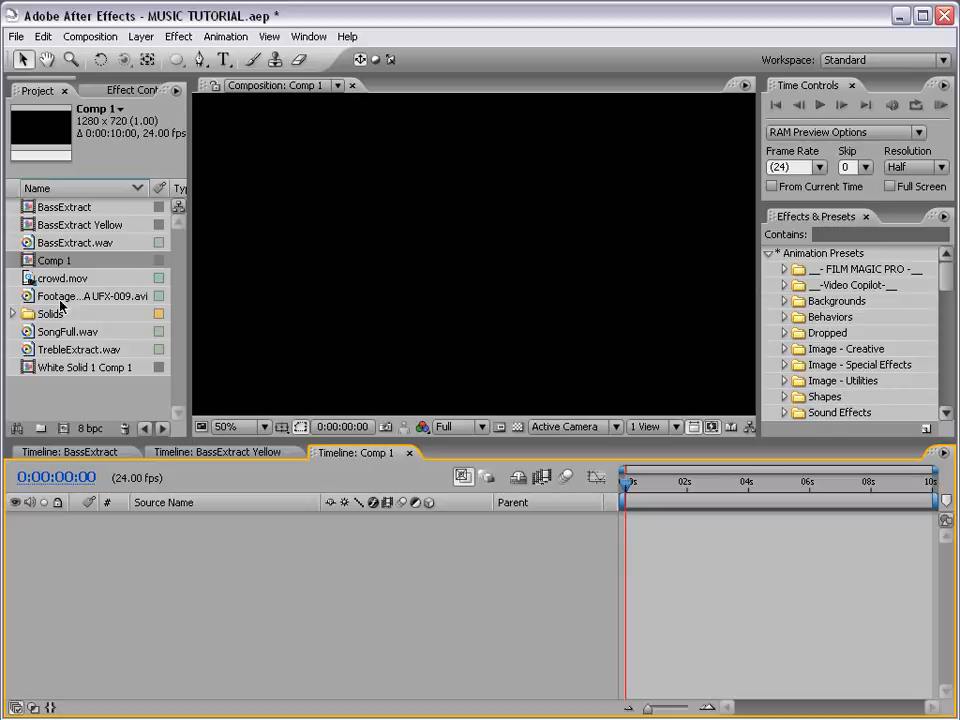
Add SongFull.wav to Comp 1 as a layer, reveal its audio waveform and preview the sound.
left_click_drag(191, 327, 263, 327)
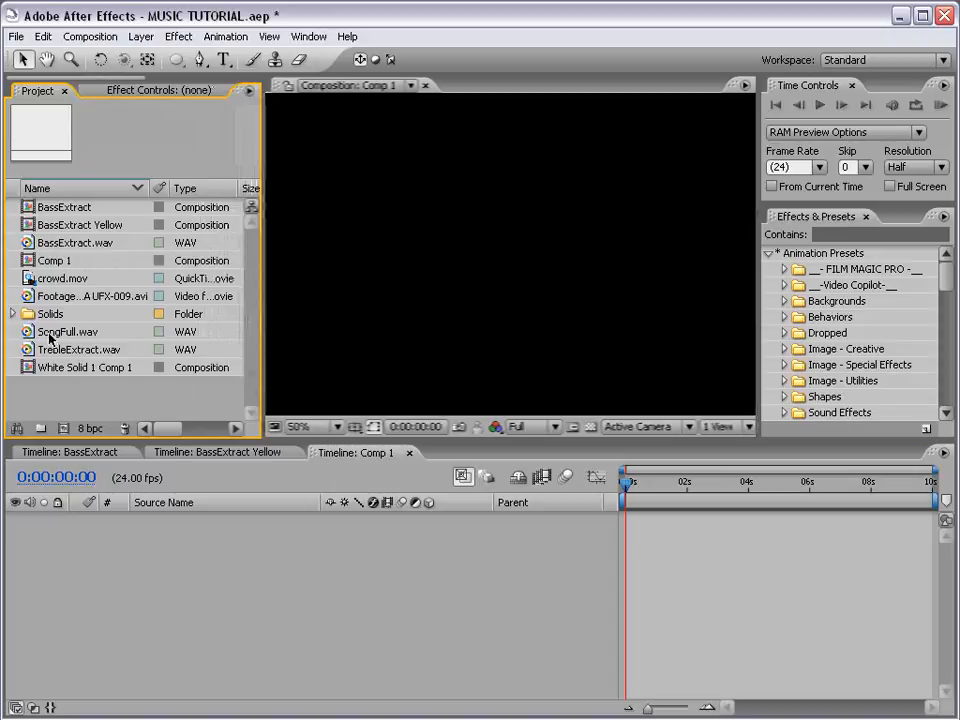
left_click_drag(47, 335, 623, 533)
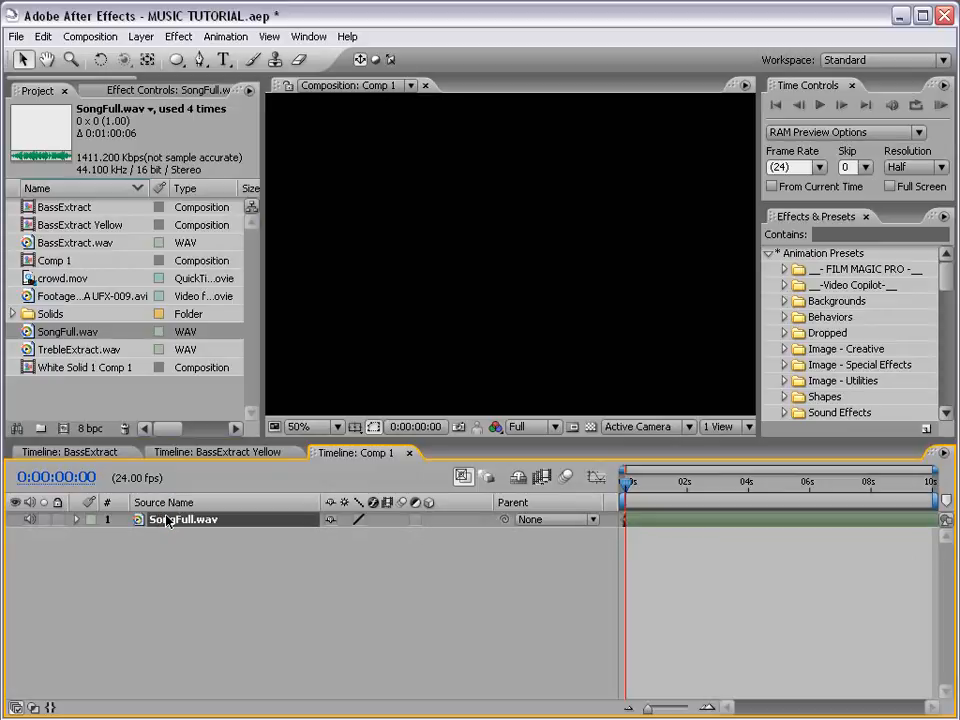
key("l")
key("l")
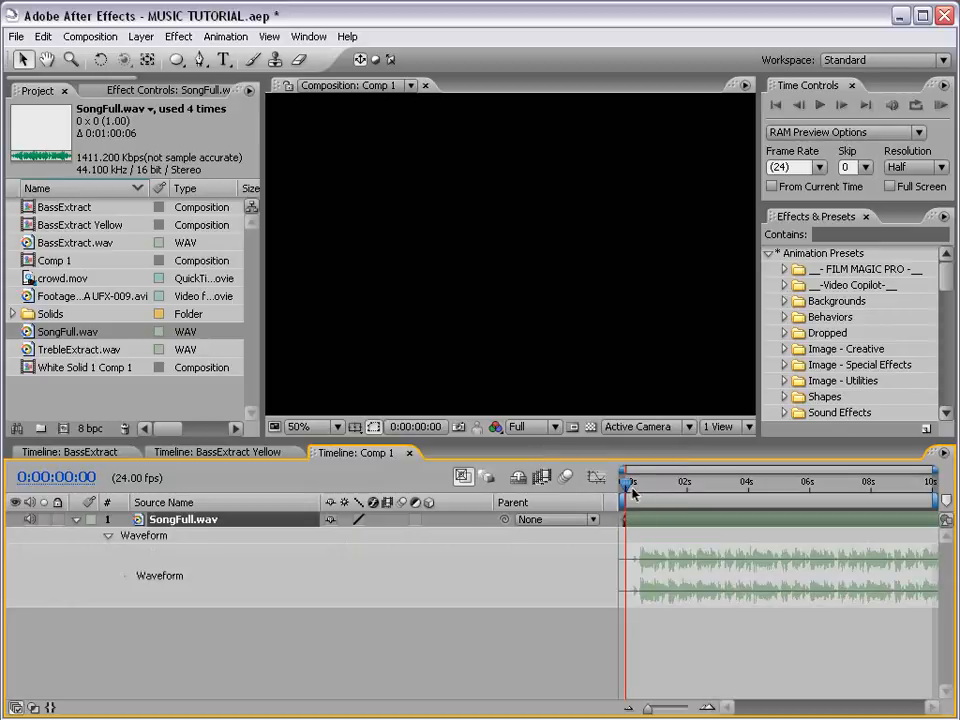
key("KP_Decimal")
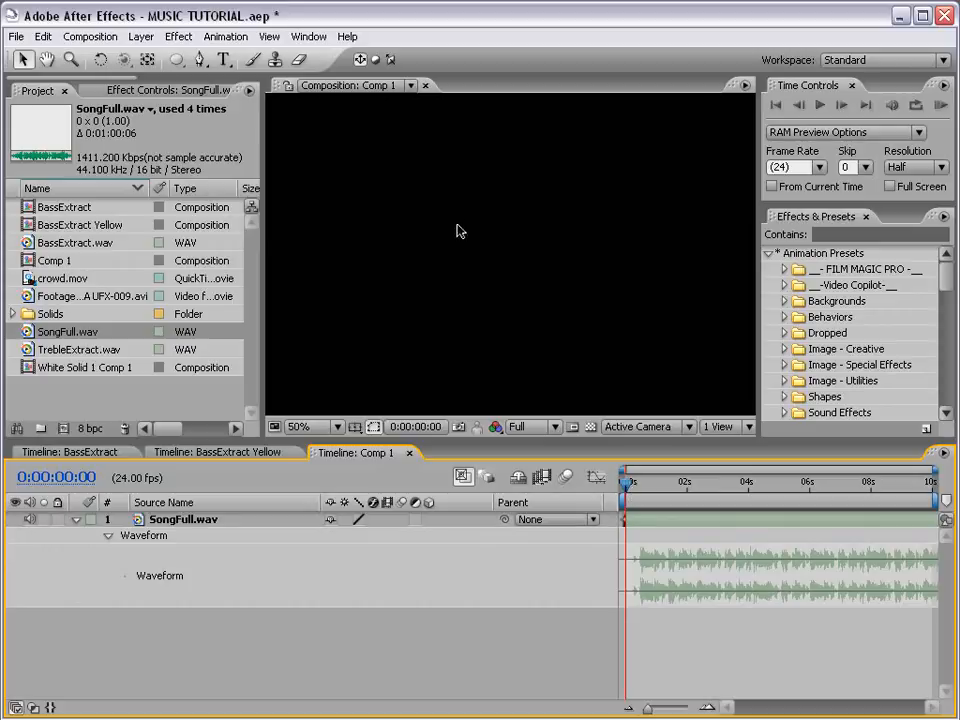
Convert the SongFull.wav layer's audio to keyframes with the Keyframe Assistant.
left_click_drag(323, 501, 230, 518)
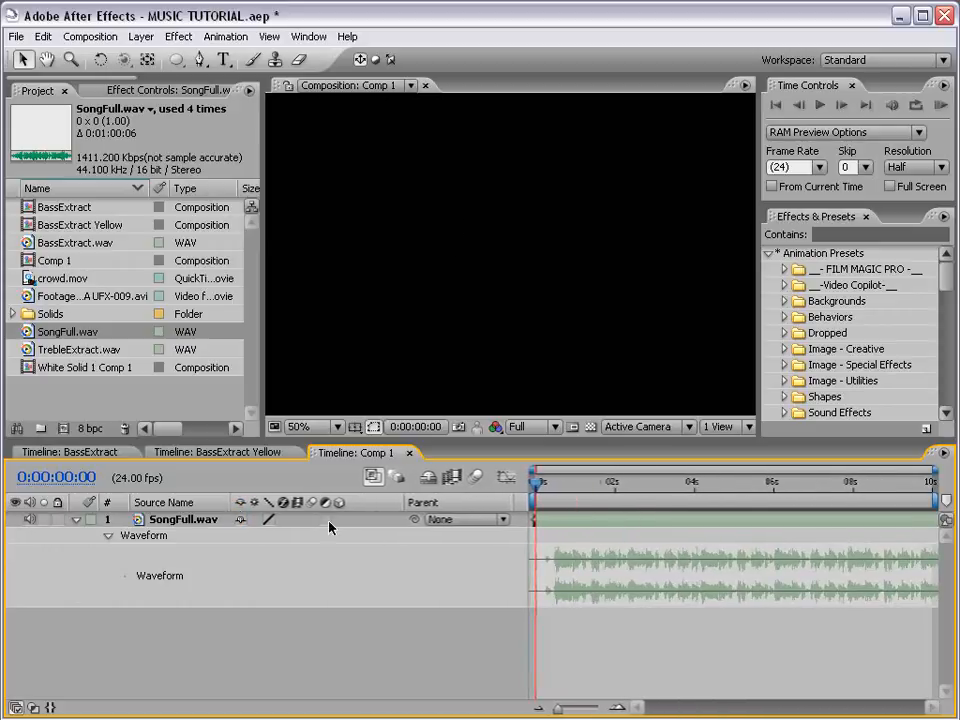
right_click(545, 520)
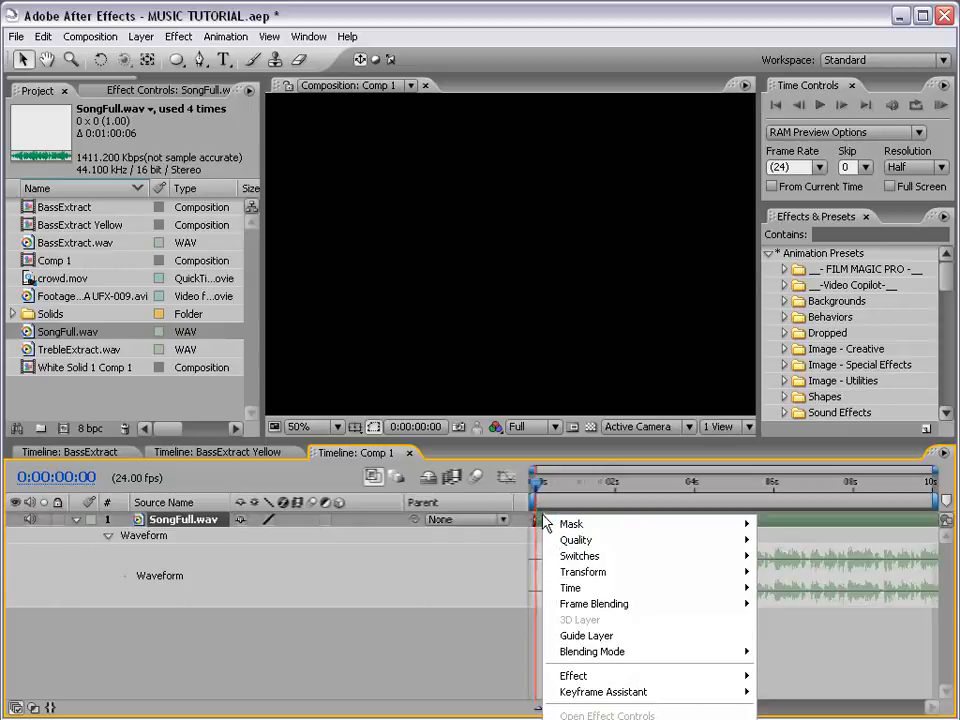
mouse_move(576, 704)
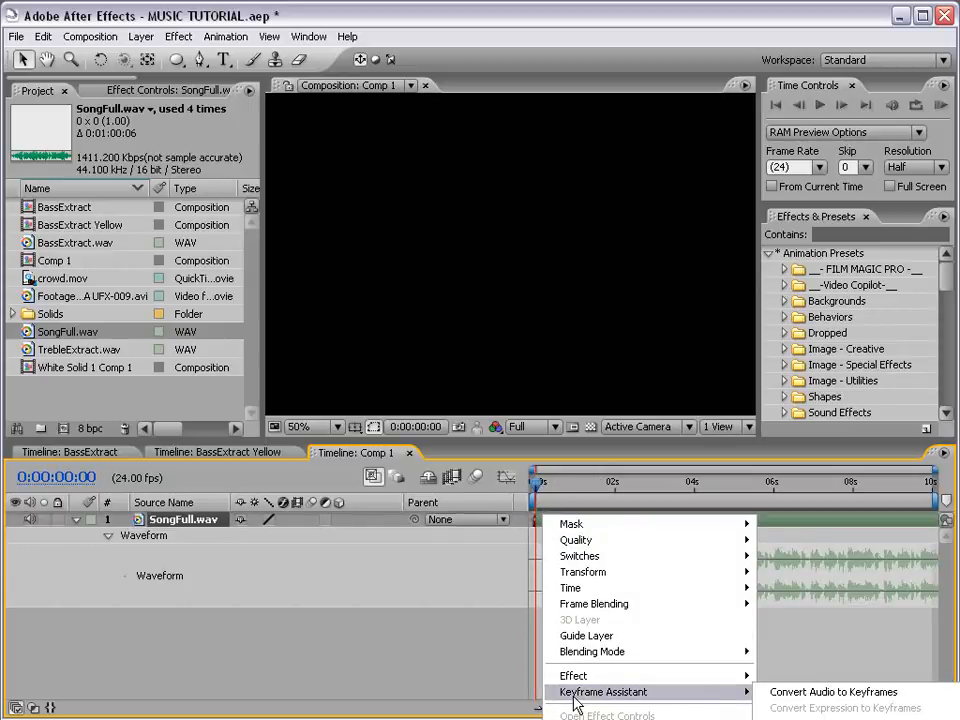
left_click(818, 694)
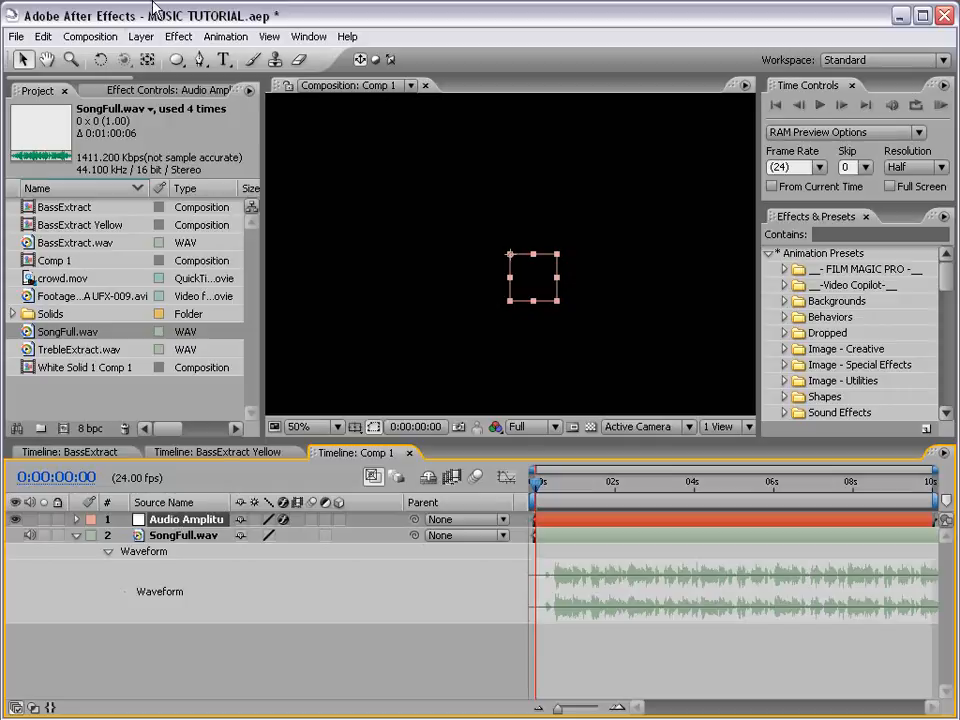
Examine the Audio Amplitude layer's Both Channels slider keyframes, moving the current time to 0:00:01:07.
left_click(133, 90)
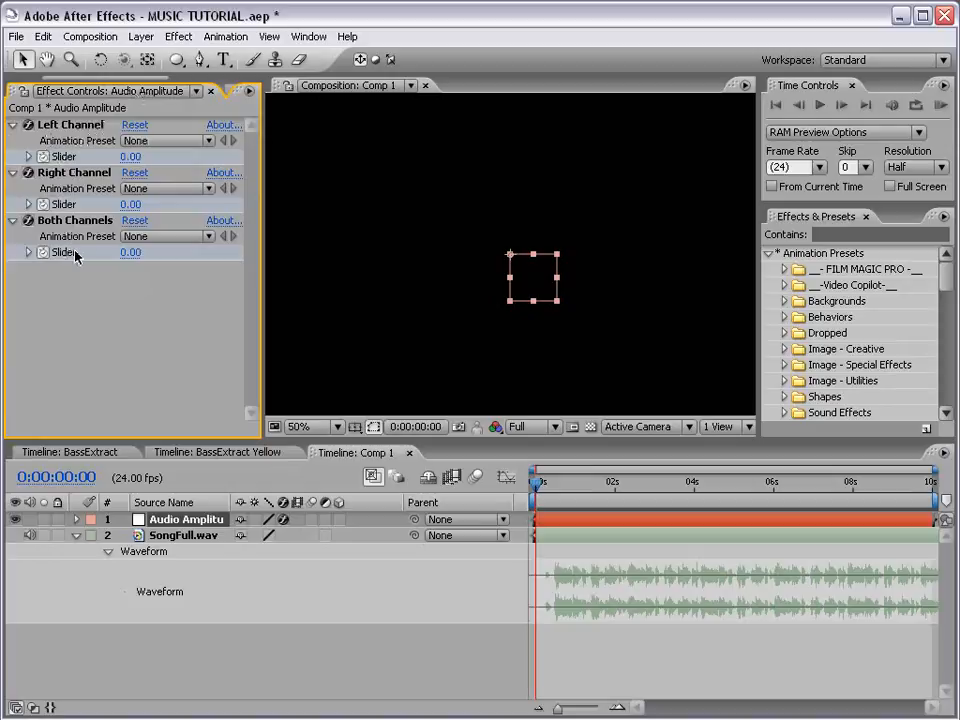
left_click(76, 520)
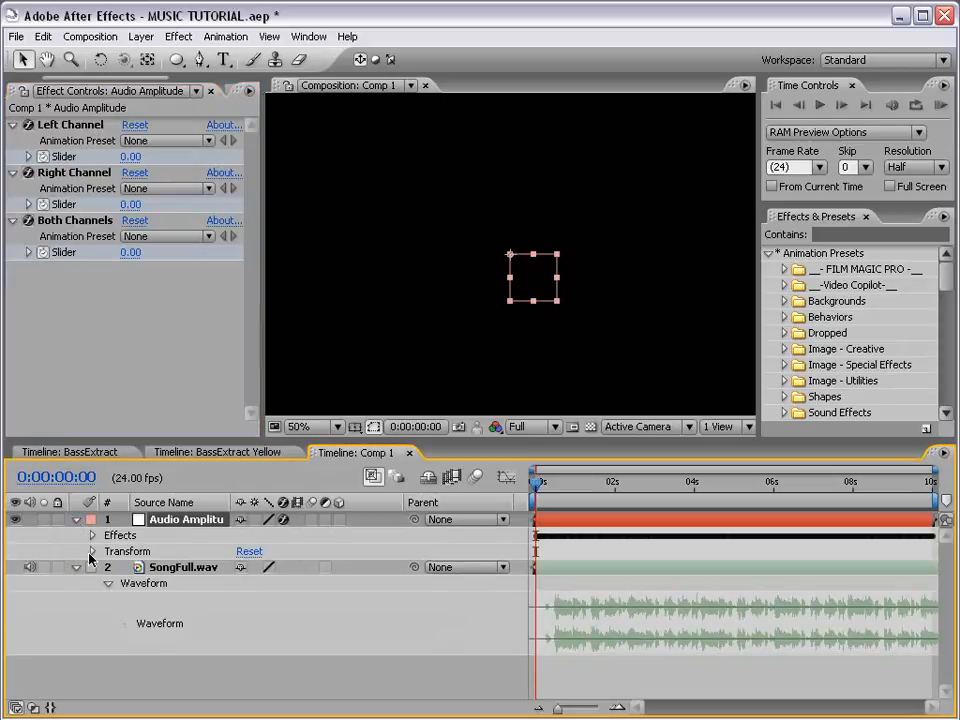
left_click(92, 536)
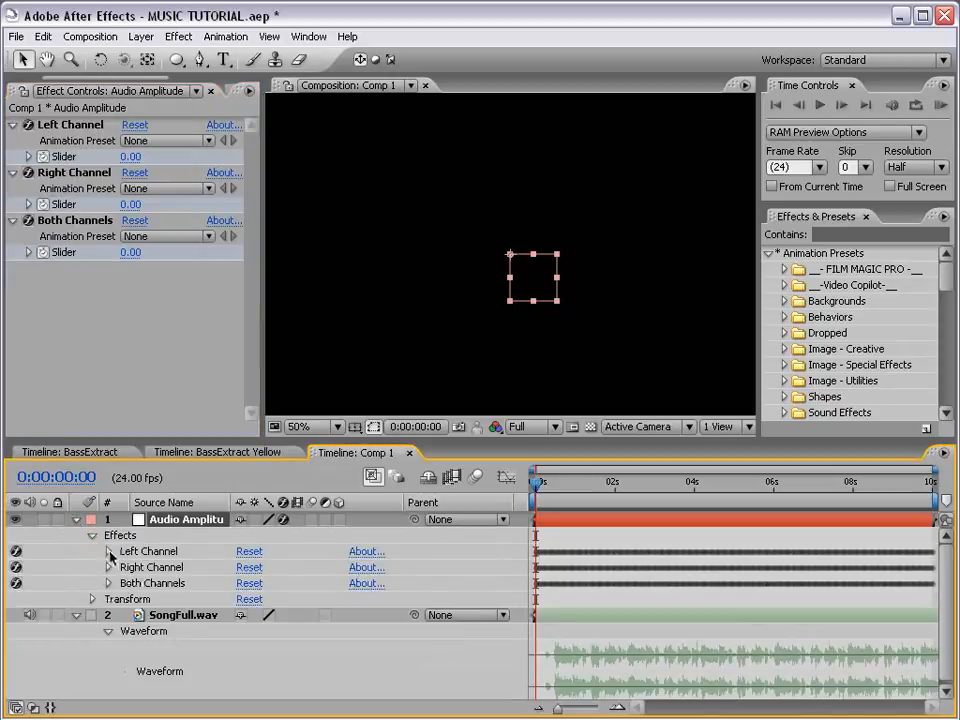
left_click(108, 583)
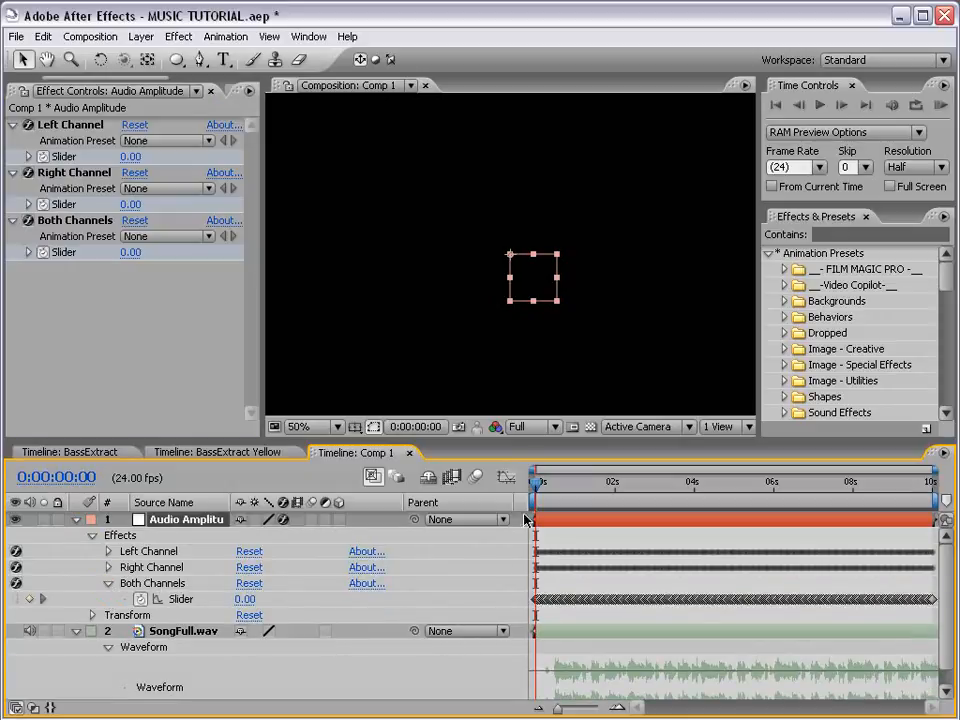
left_click_drag(543, 487, 587, 487)
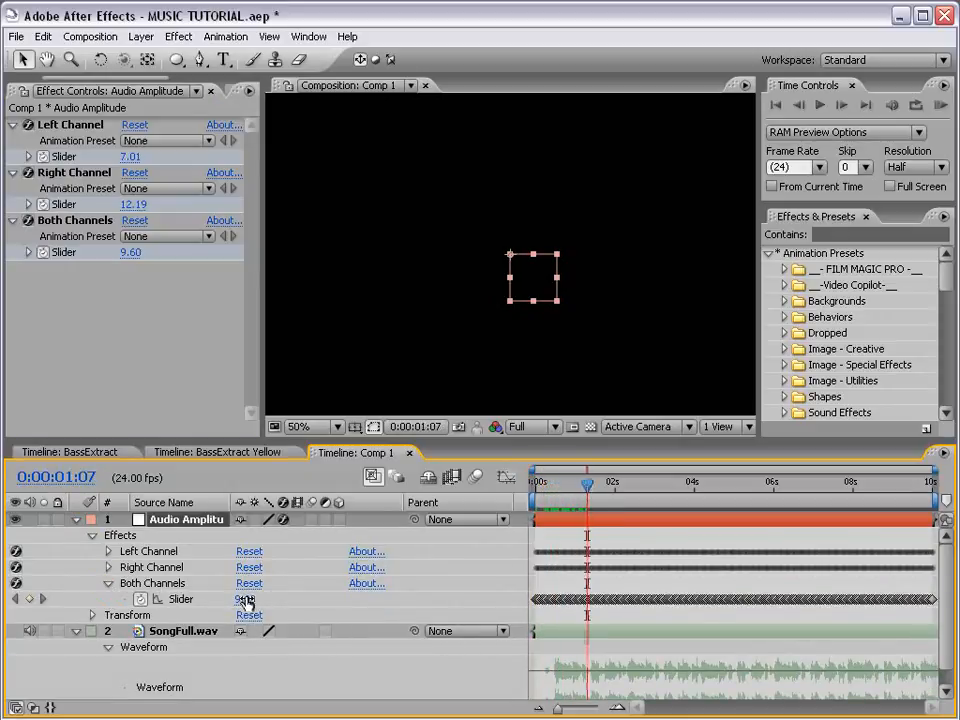
Display the Both Channels slider in the Graph Editor and examine its amplitude curve over the first seconds.
left_click(180, 601)
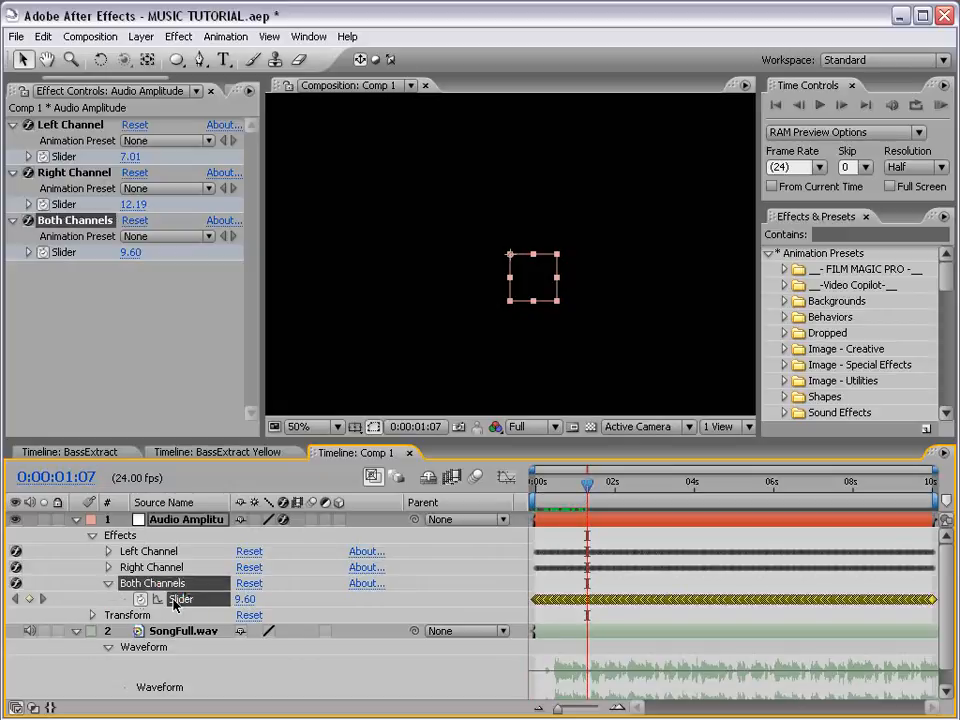
left_click(506, 477)
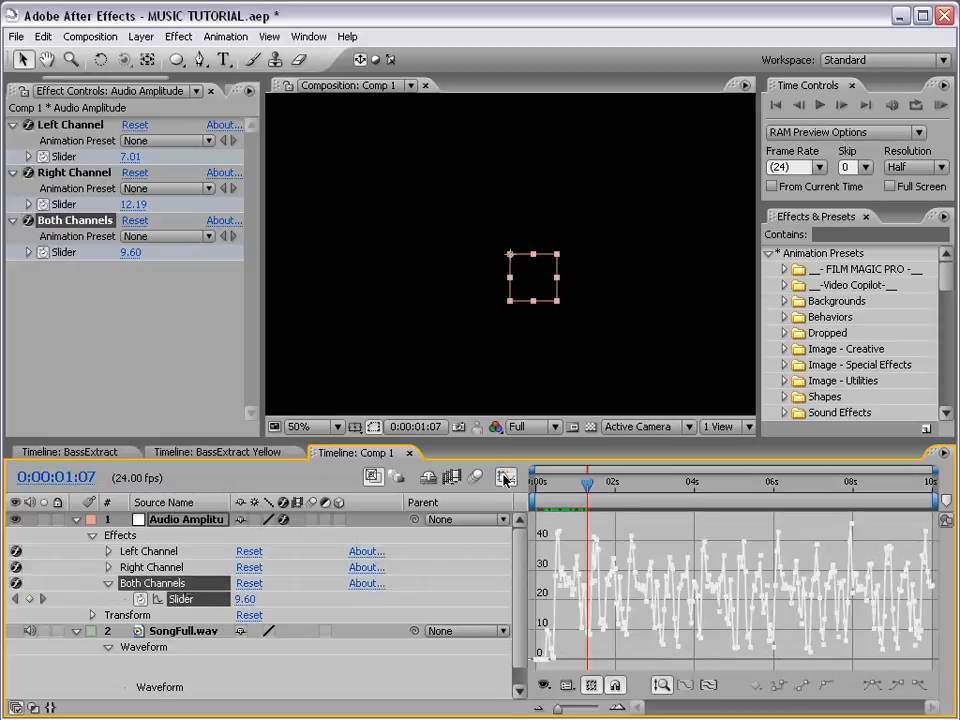
key("=")
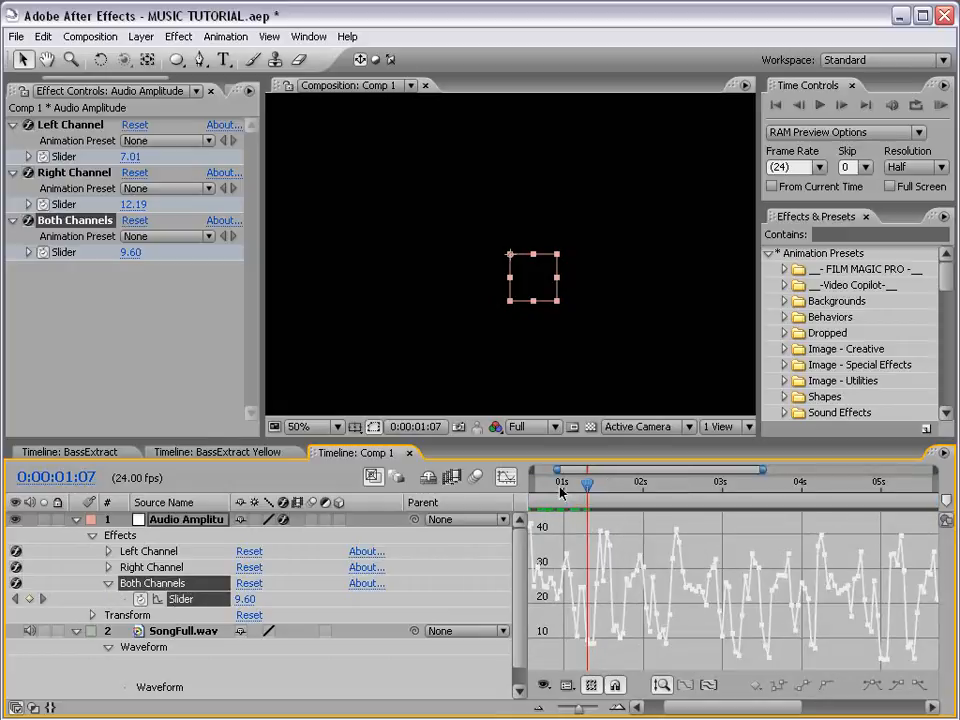
left_click_drag(605, 585, 658, 535)
left_click_drag(572, 492, 636, 493)
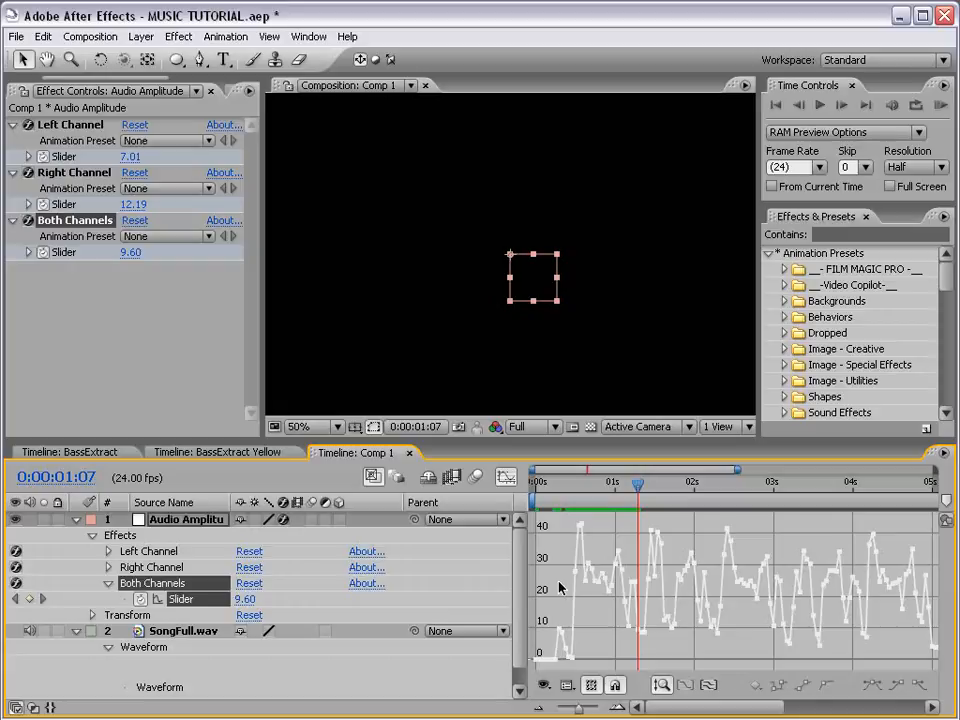
key("minus")
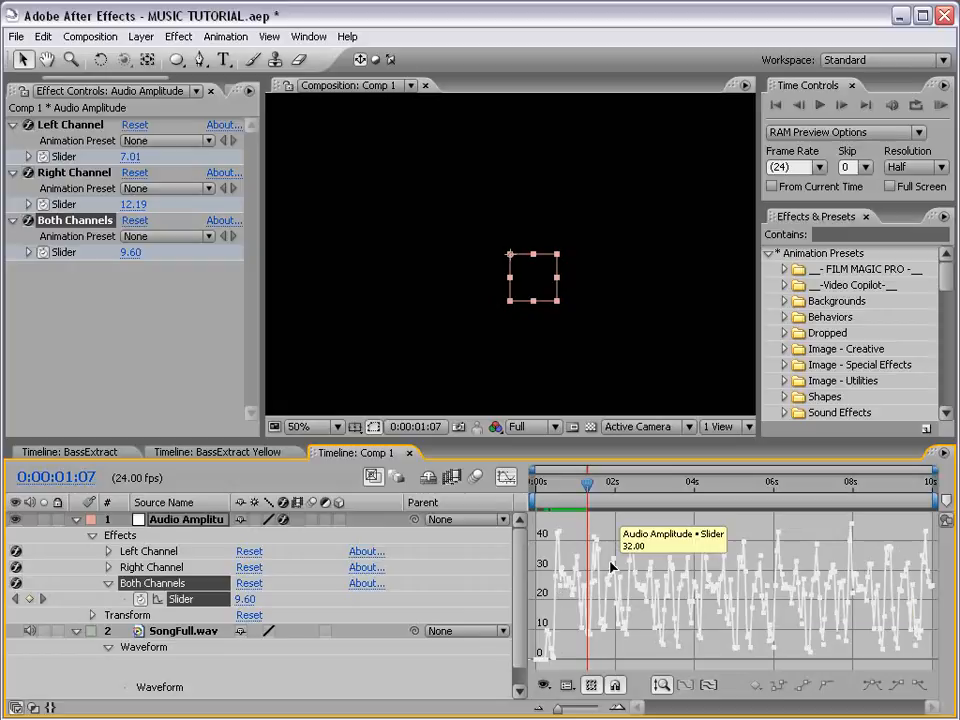
Delete the Audio Amplitude layer and return the timeline from the Graph Editor to layer bars.
left_click(76, 519)
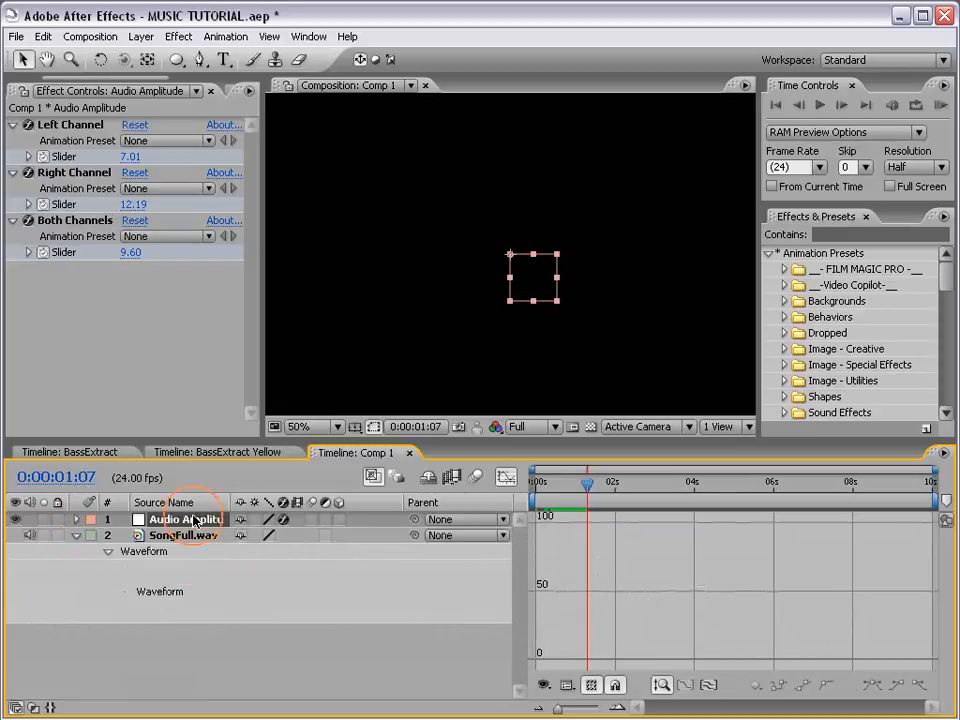
key("Delete")
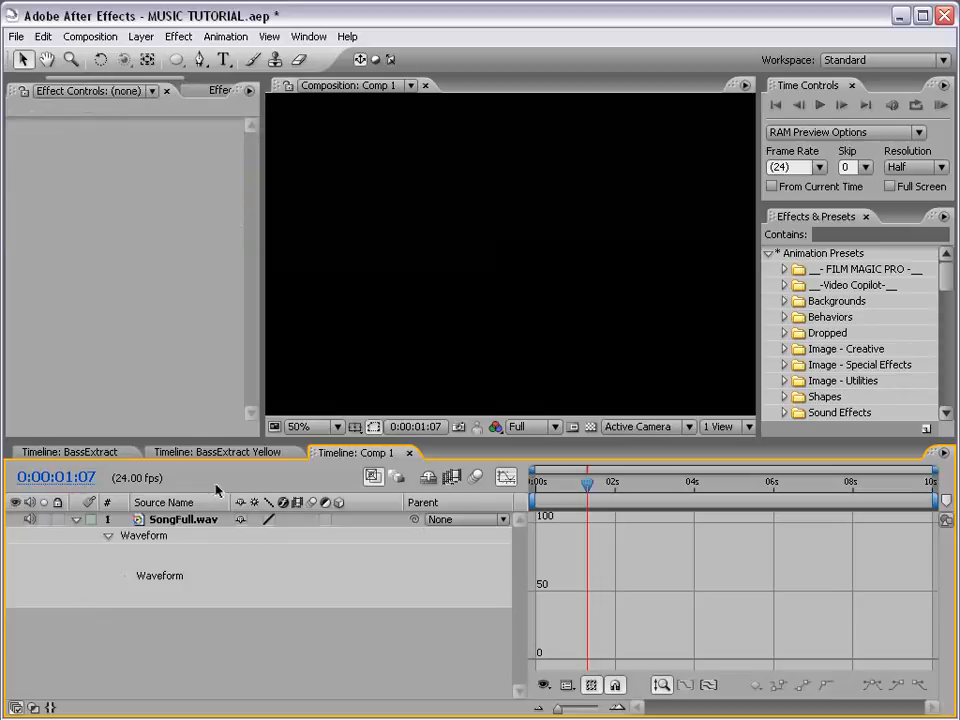
left_click(506, 478)
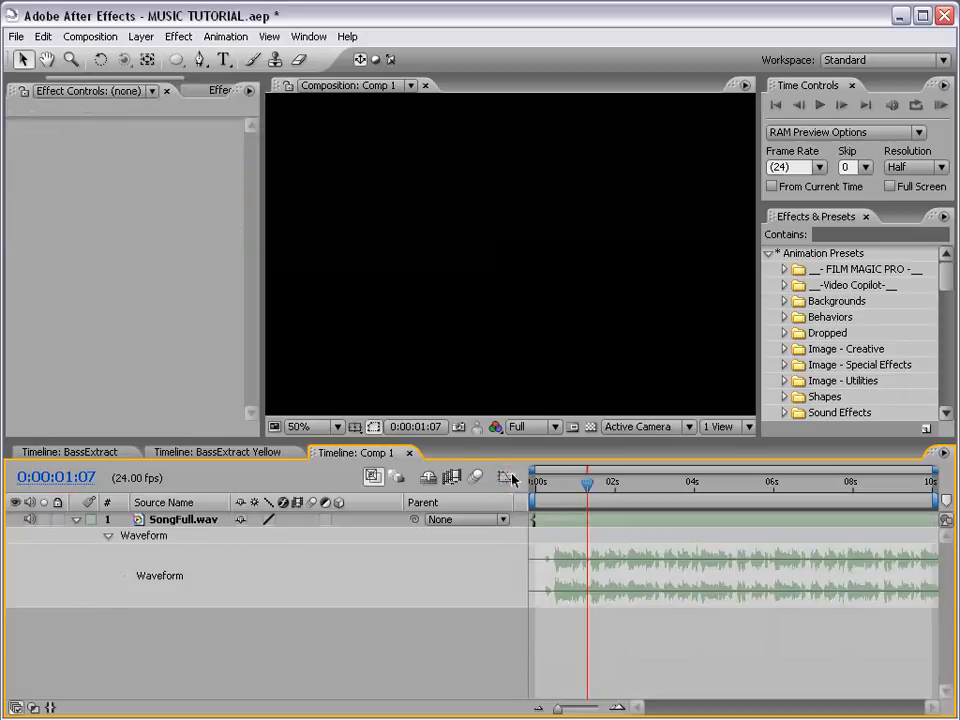
Apply the Bass & Treble audio effect to the SongFull.wav layer.
left_click(198, 522)
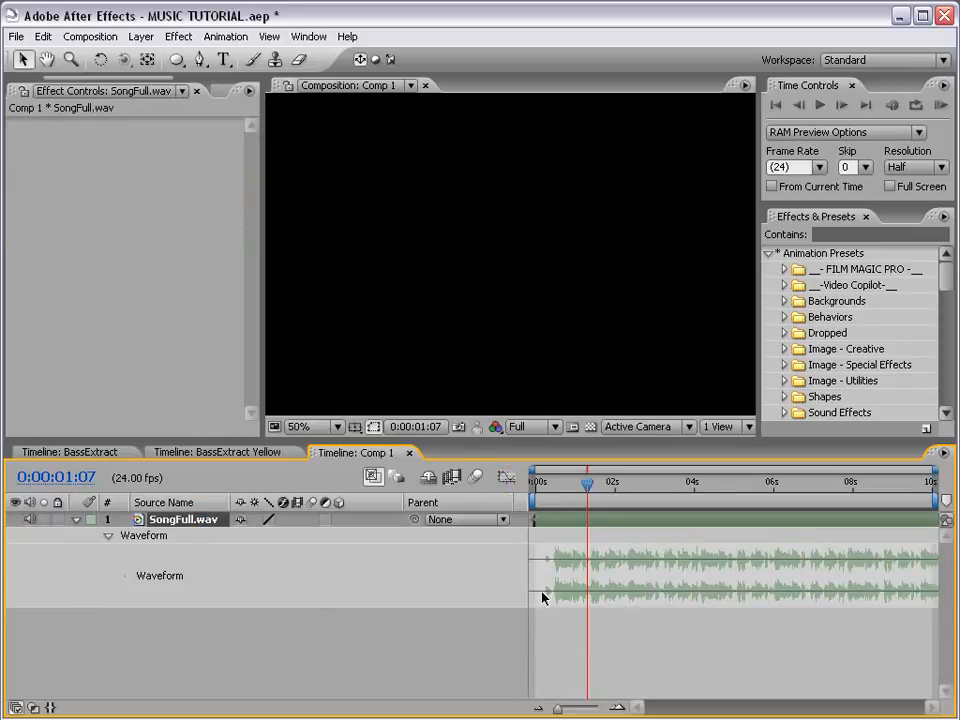
left_click(176, 40)
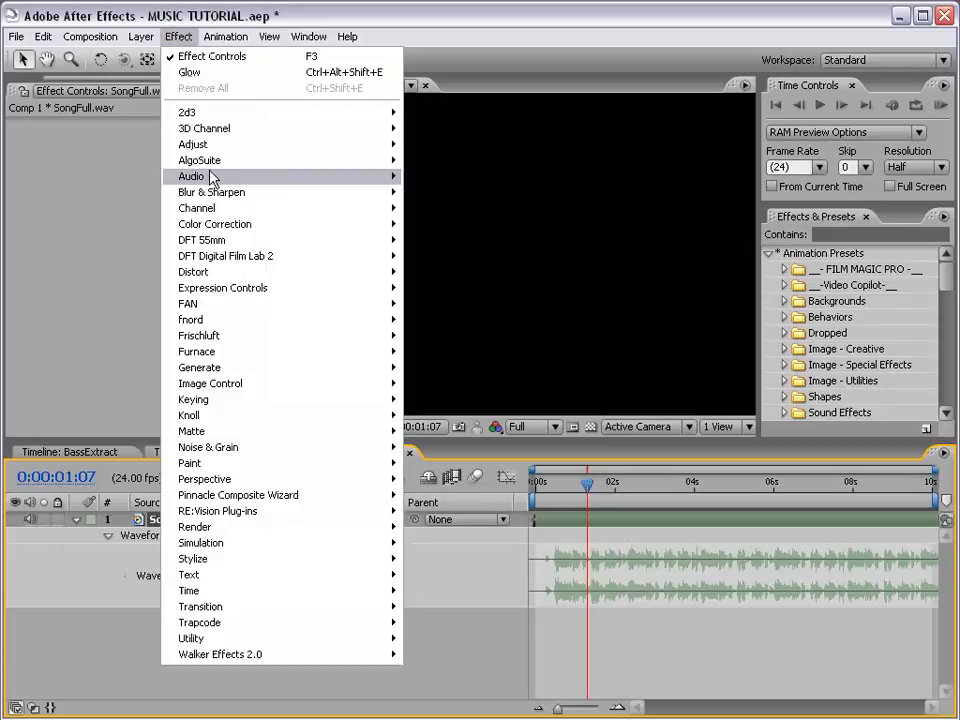
mouse_move(160, 178)
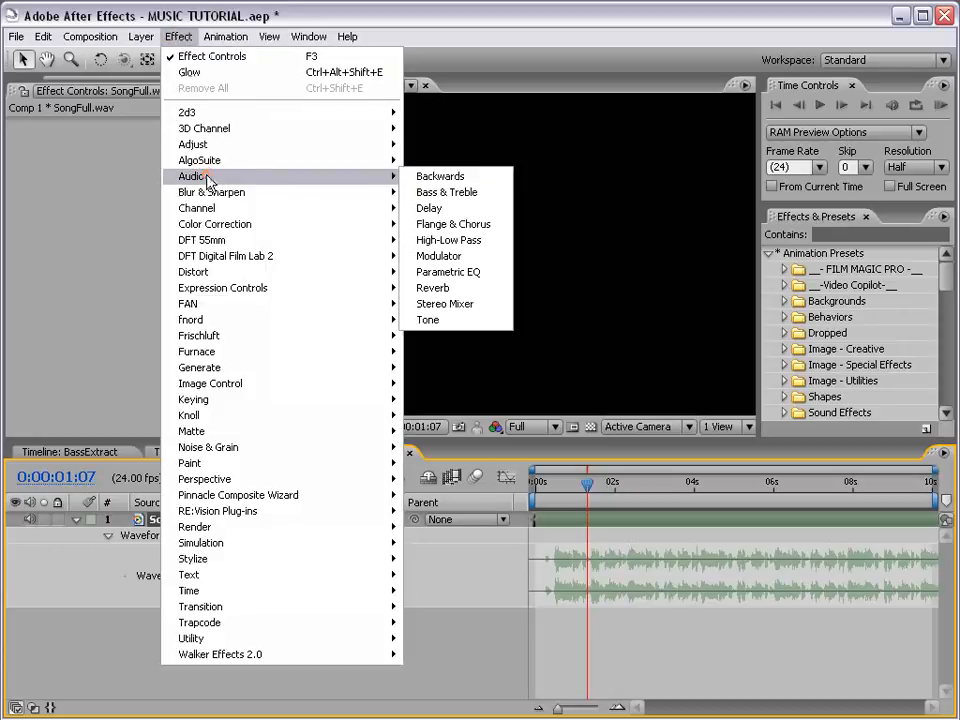
left_click(481, 195)
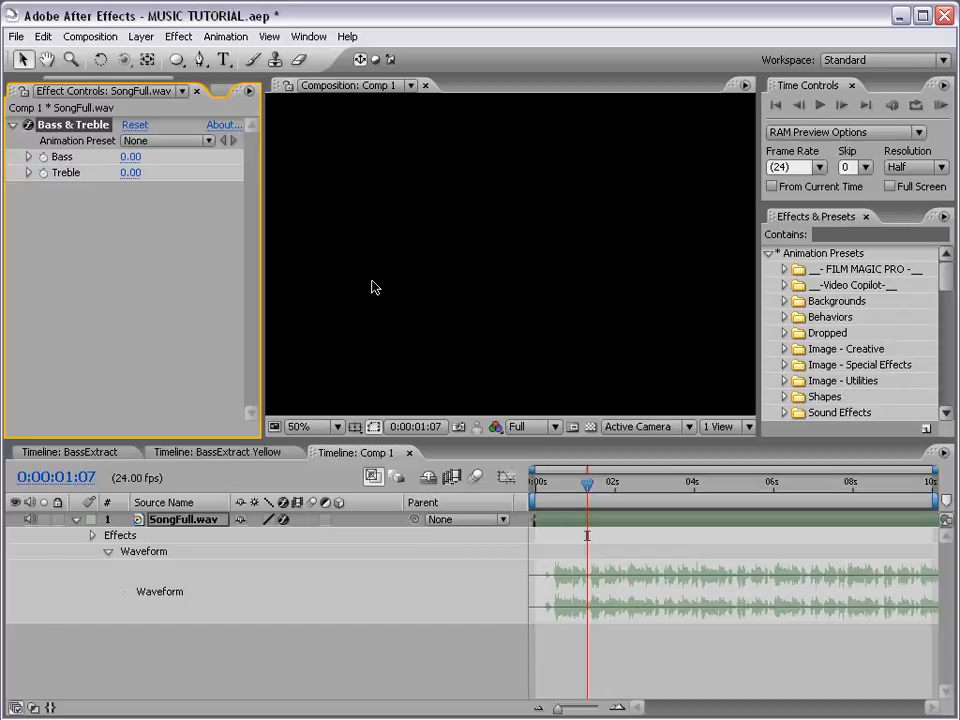
Set the Bass & Treble effect's Treble to -100 and Bass to 50, then switch the SongFull.wav layer's audio off and back on.
left_click(130, 173)
type("-100")
key("Return")
left_click(131, 157)
type("50")
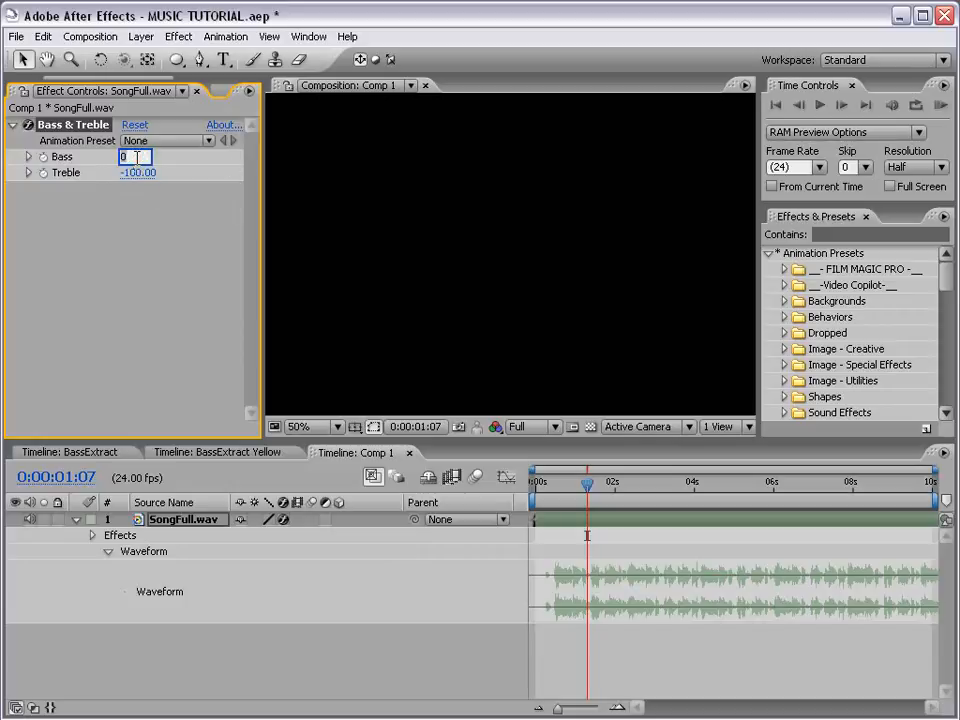
key("Return")
left_click(220, 556)
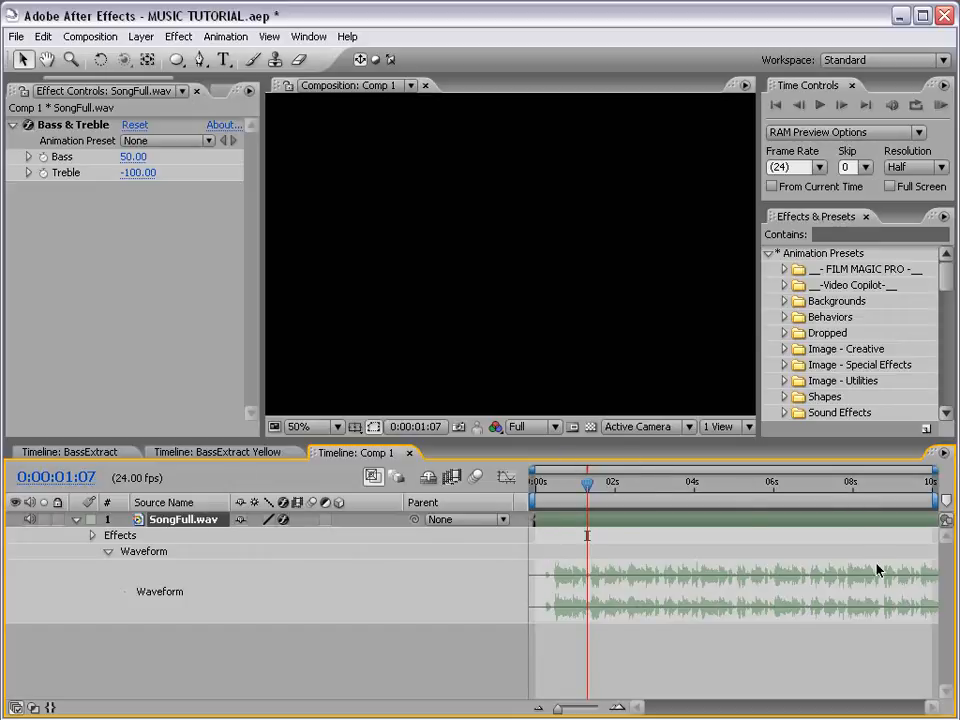
left_click(30, 519)
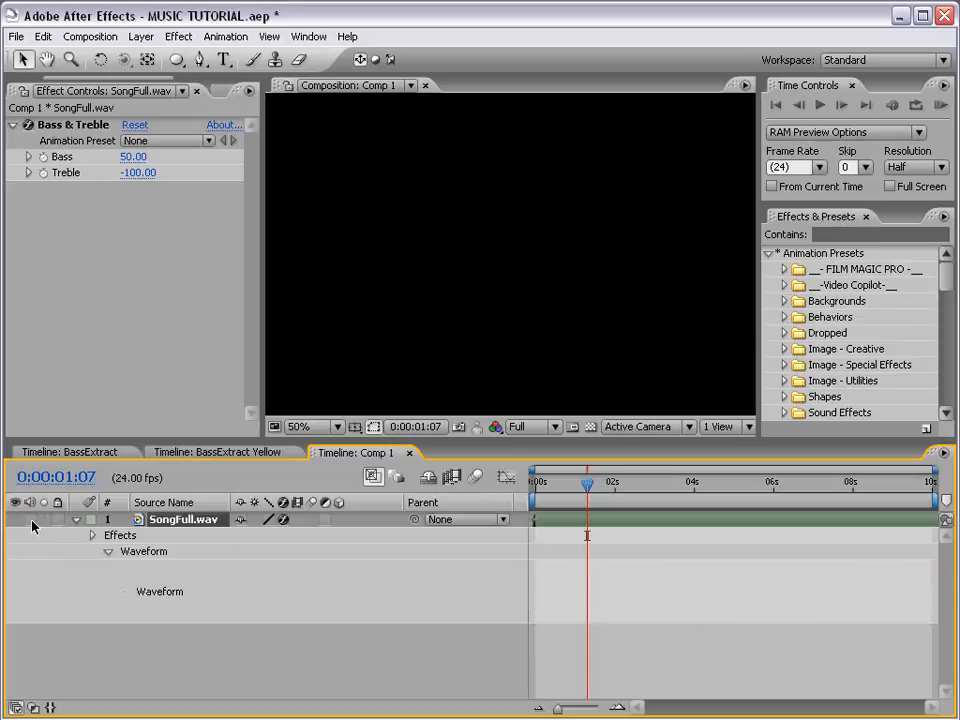
left_click(30, 519)
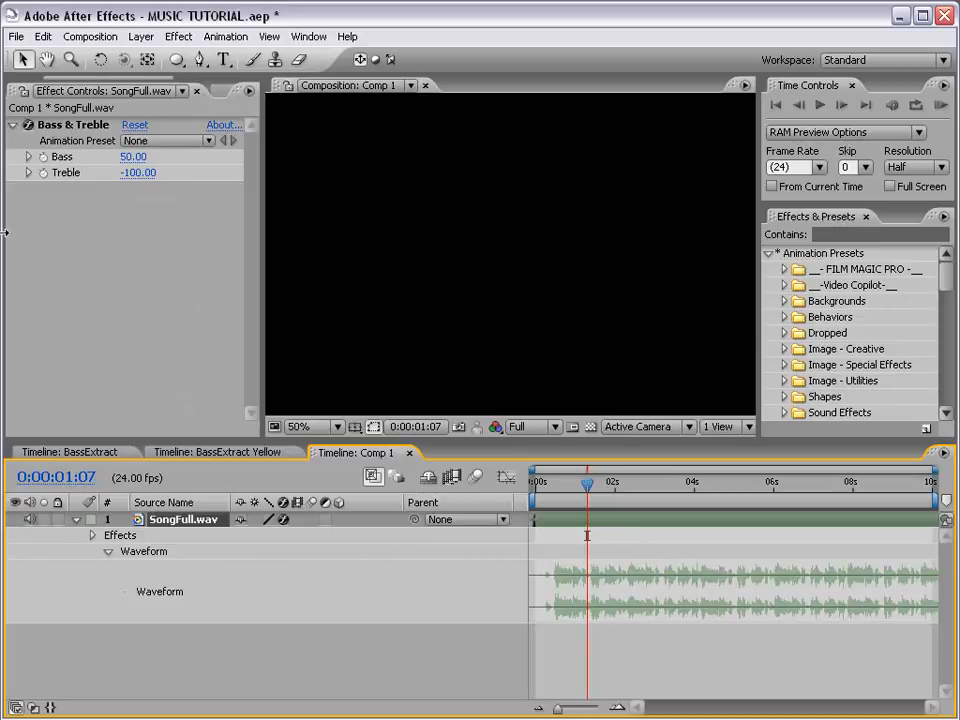
Convert the SongFull.wav layer's bass-boosted audio to keyframes and rename the resulting Audio Amplitude layer as Bass.
right_click(170, 519)
mouse_move(208, 698)
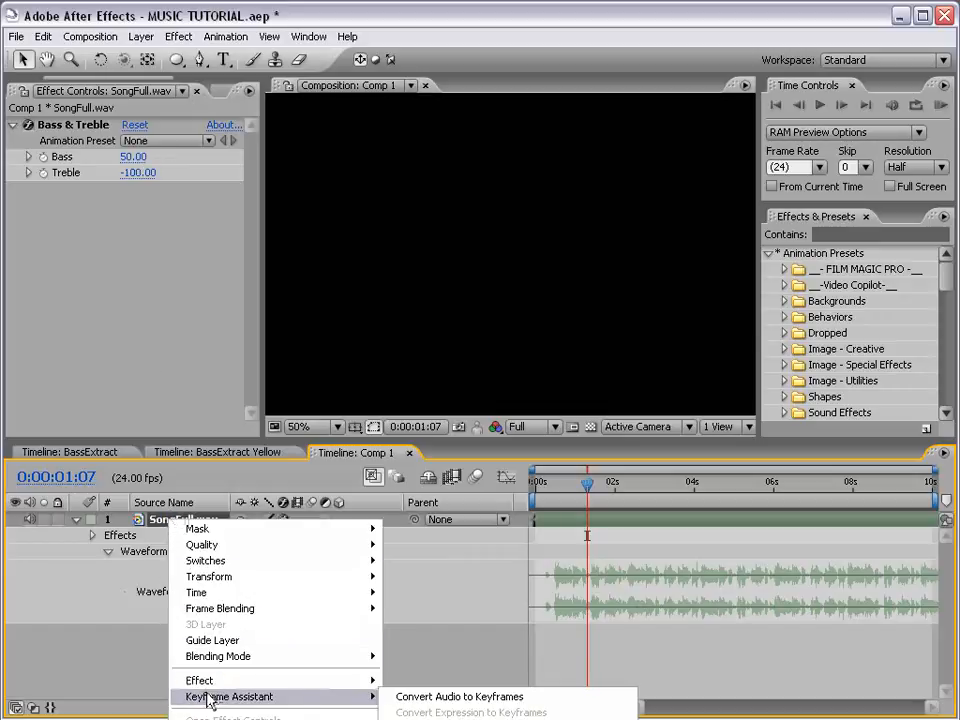
left_click(462, 700)
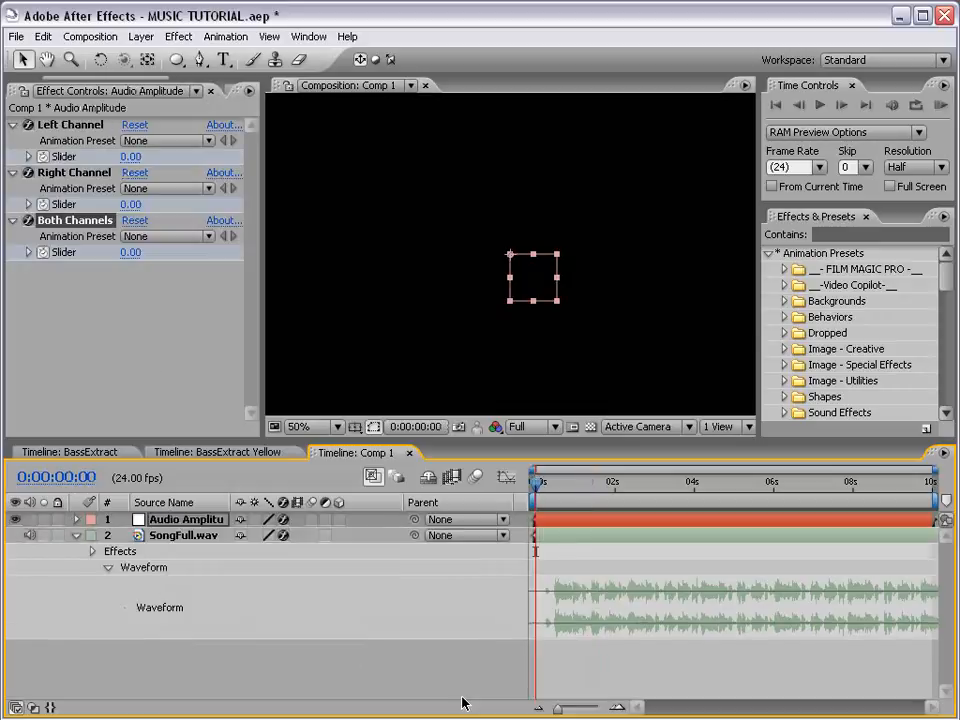
left_click(180, 521)
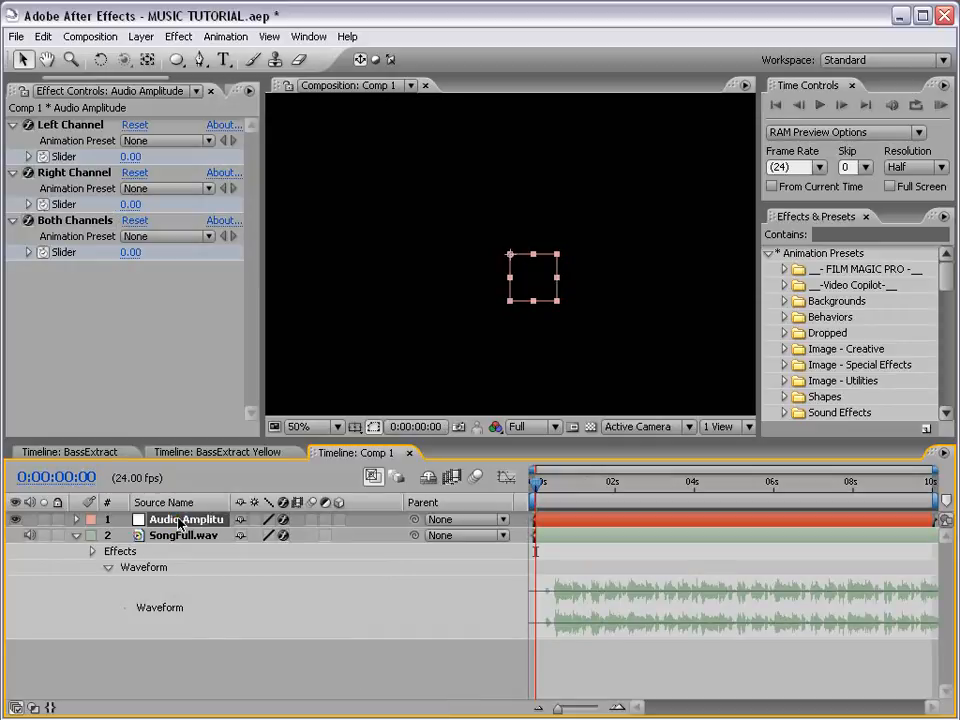
key("Return")
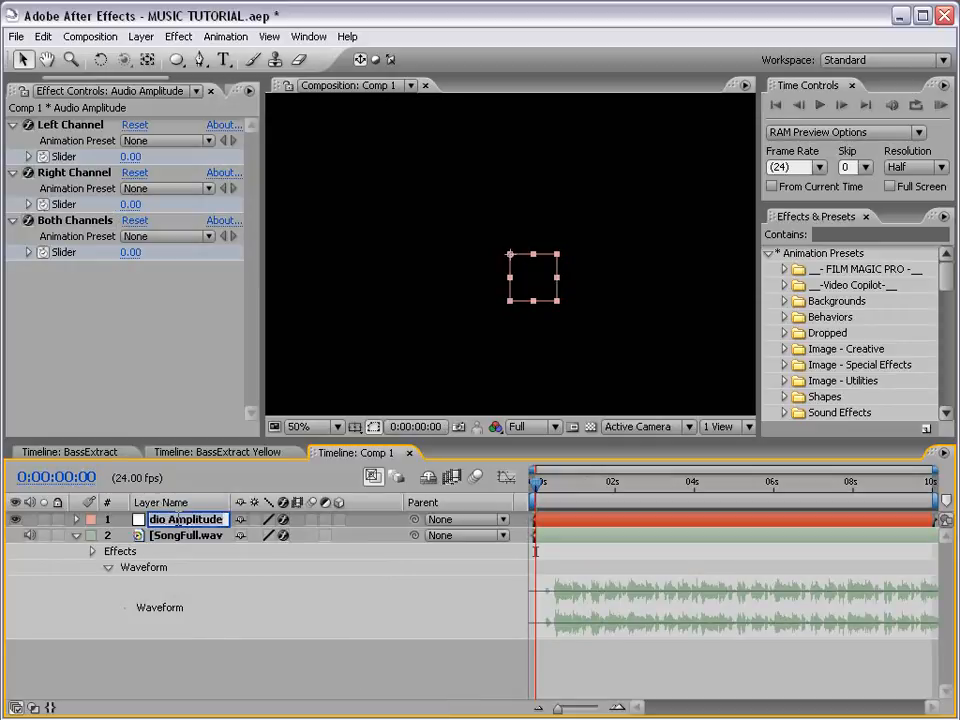
type("Bass")
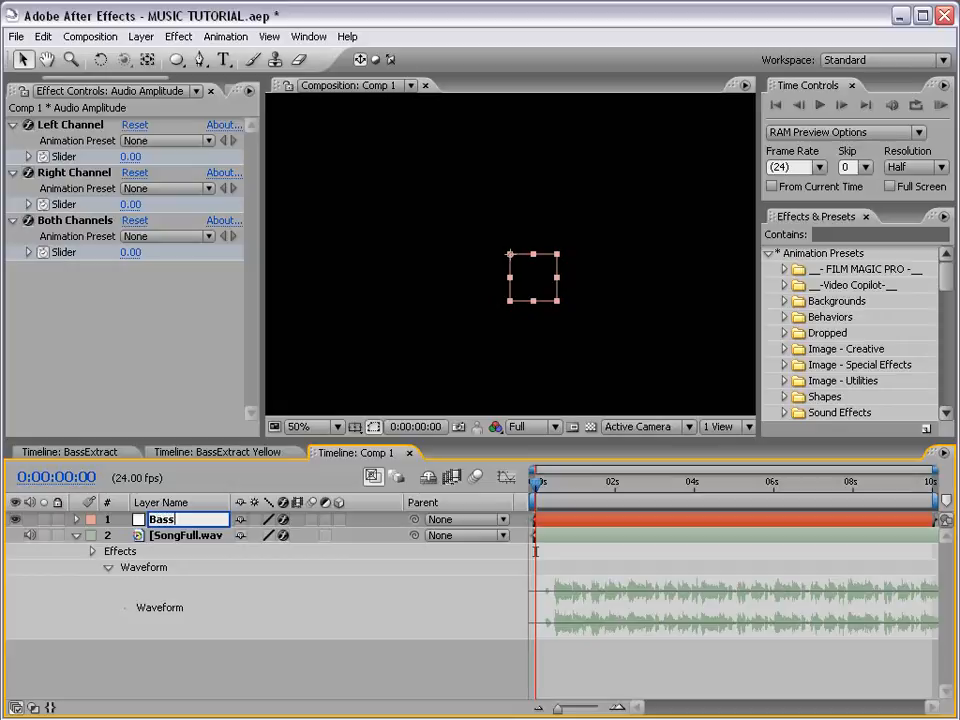
key("Return")
Set the SongFull.wav layer's Bass & Treble effect to Treble 50 and Bass -100.
left_click(165, 536)
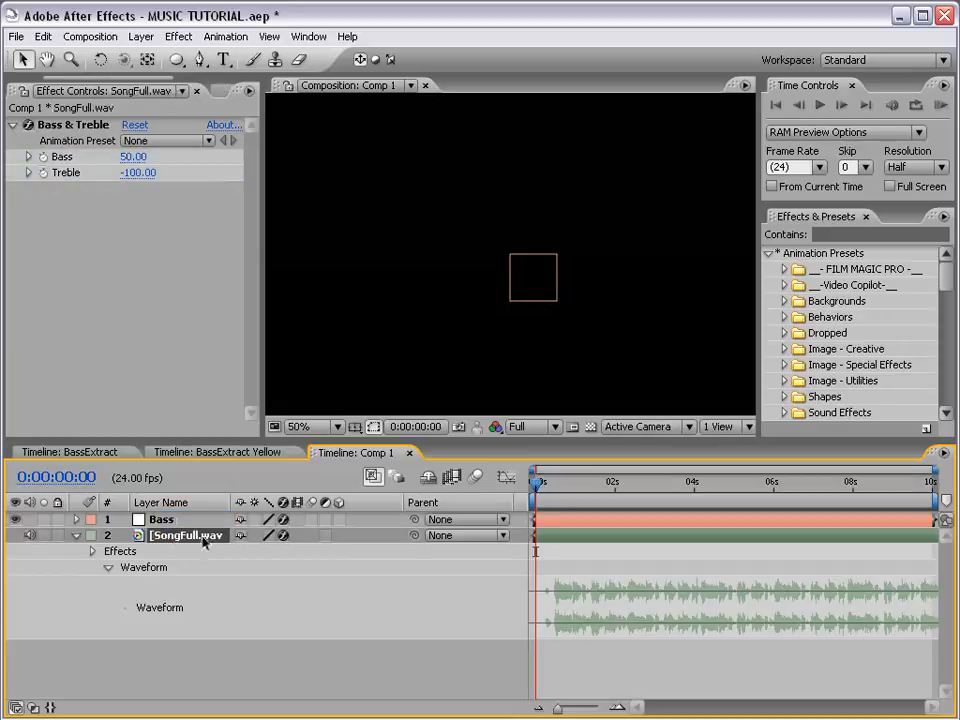
left_click(140, 173)
type("50")
key("Return")
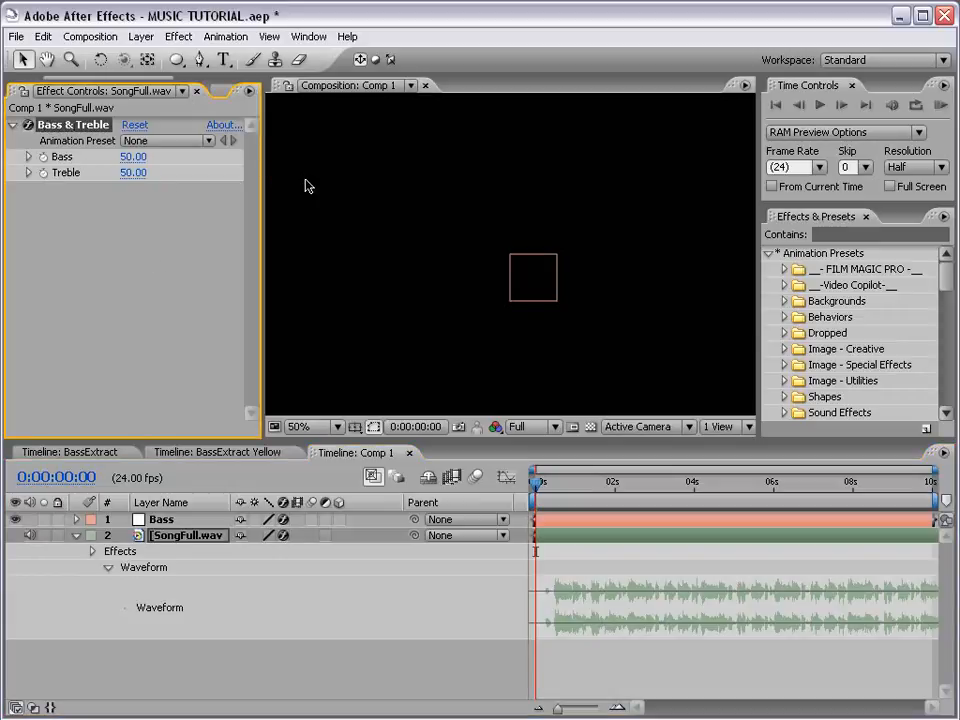
left_click(134, 158)
type("-100")
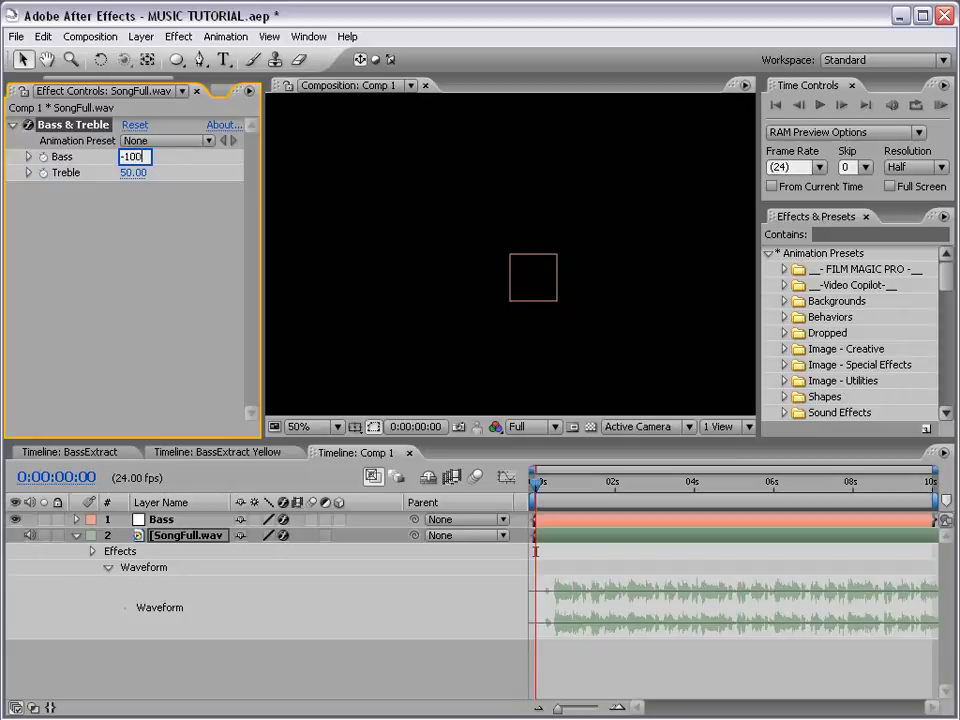
key("Return")
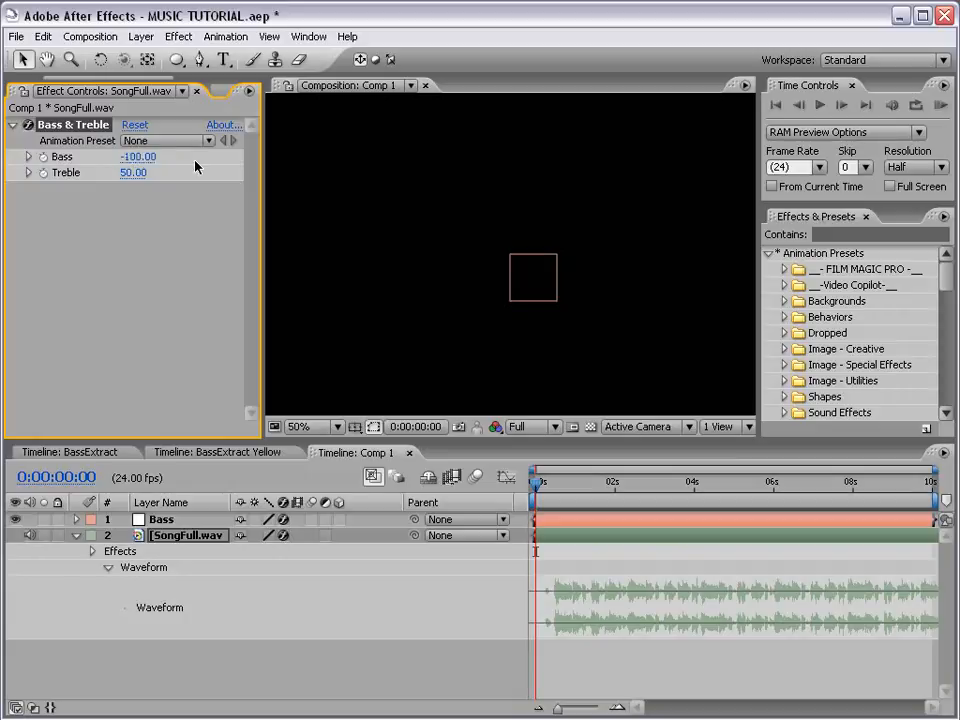
Convert the treble-boosted SongFull.wav audio to keyframes and rename the new Audio Amplitude layer as Treble.
right_click(167, 538)
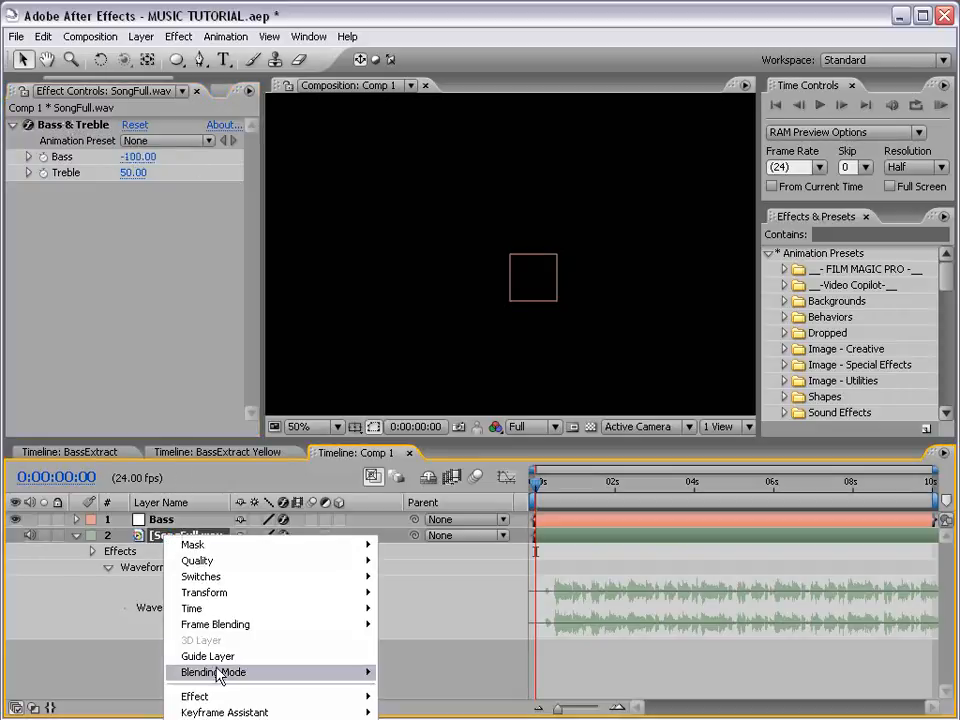
mouse_move(204, 714)
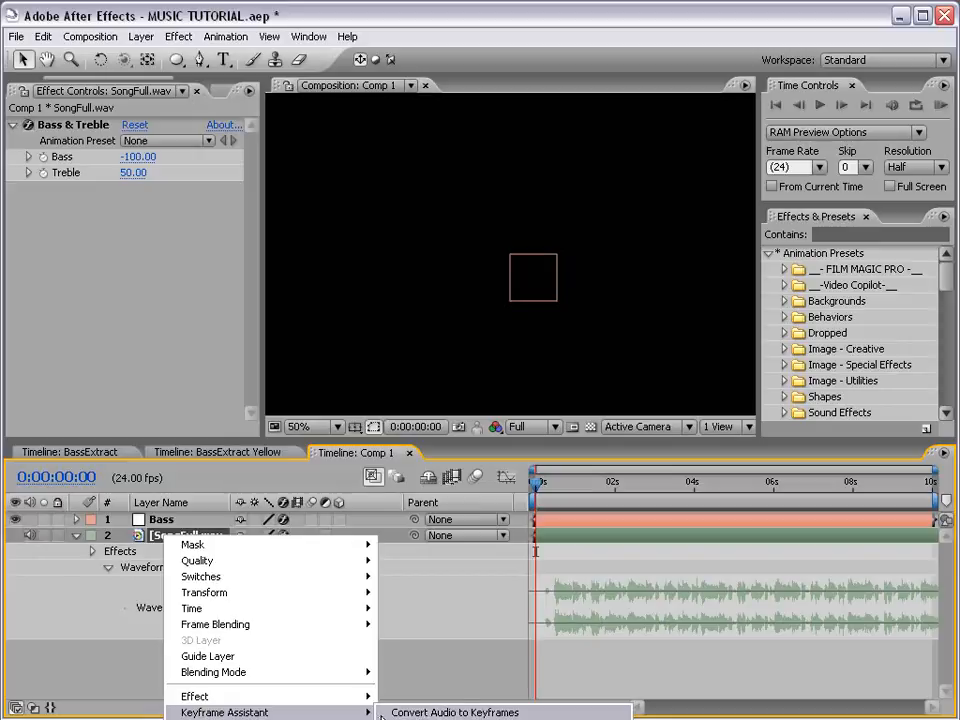
left_click(472, 713)
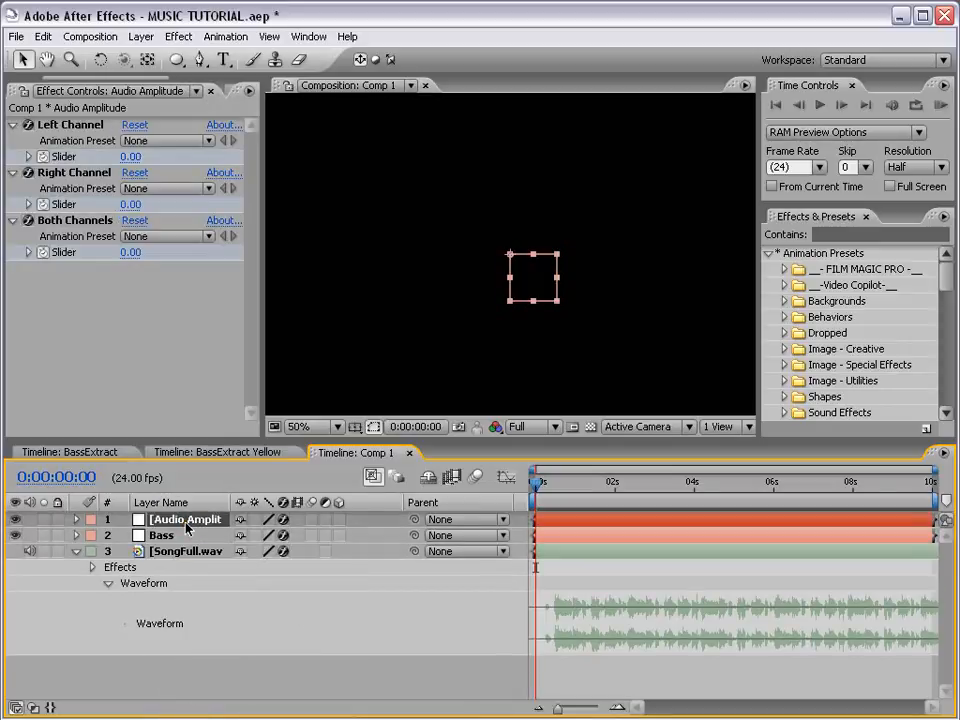
key("Return")
type("Tr")
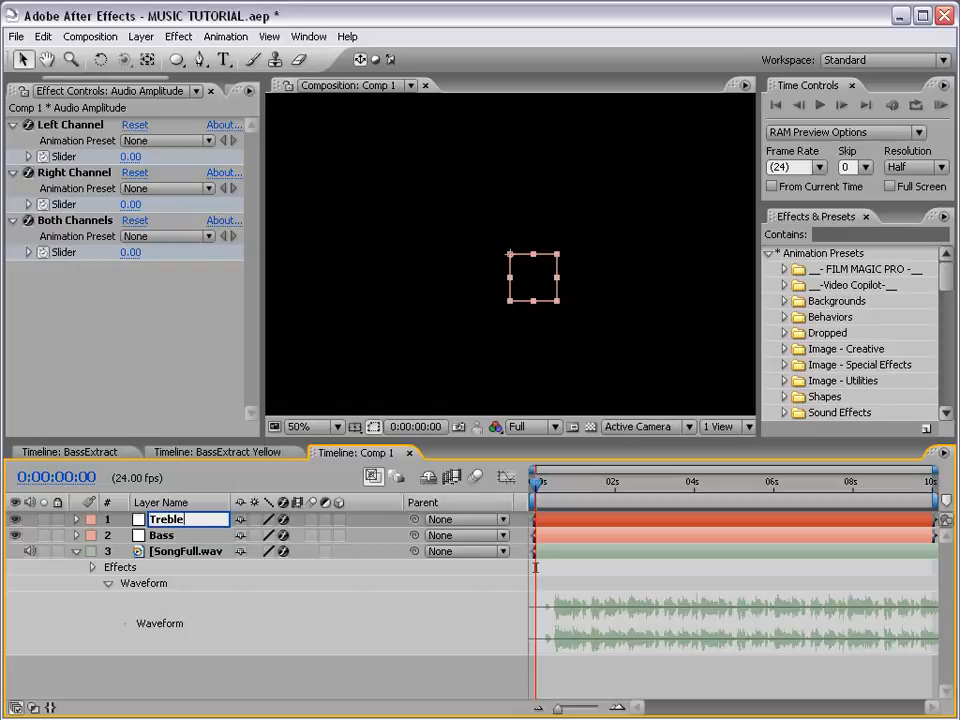
type("eble")
left_click(160, 620)
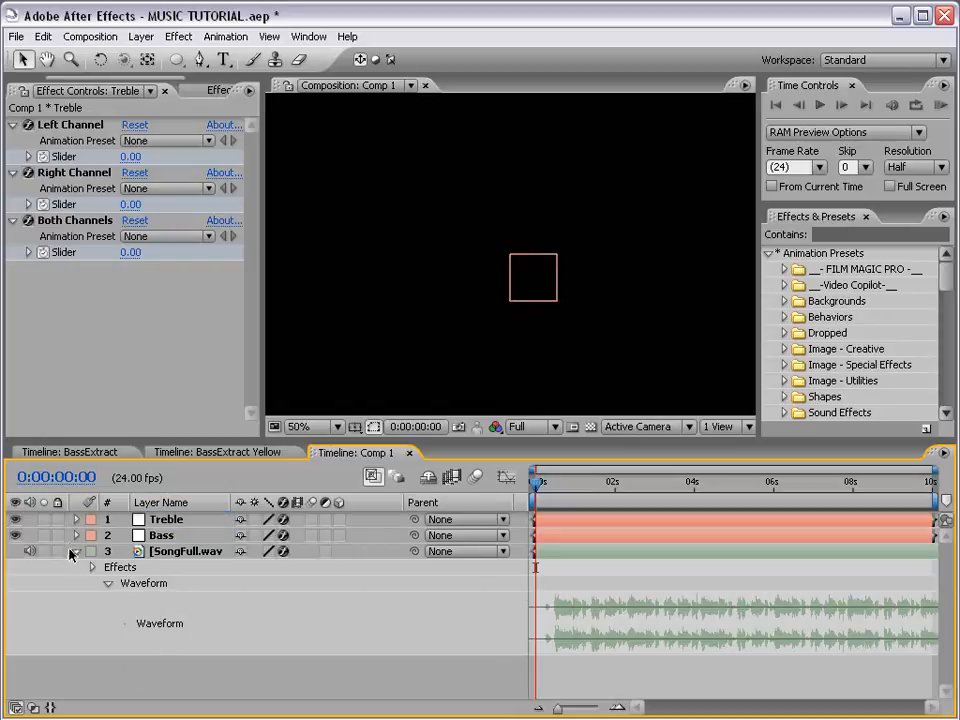
Collapse the SongFull.wav layer, reveal the Bass layer's keyframes and delete its Left Channel and Right Channel effects.
left_click(76, 551)
left_click(168, 537)
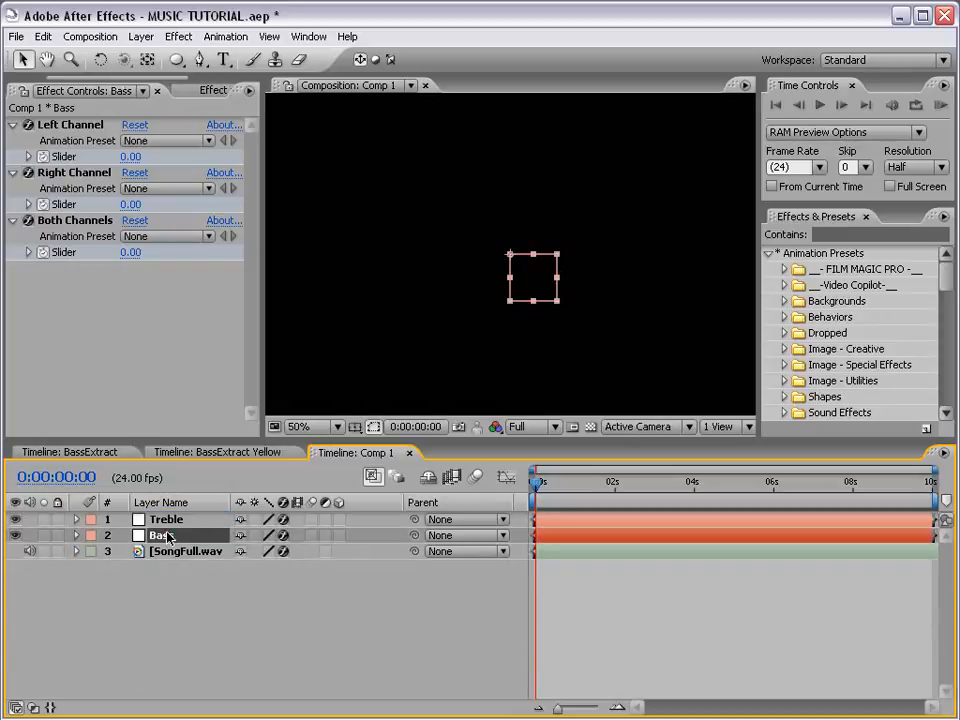
key("u")
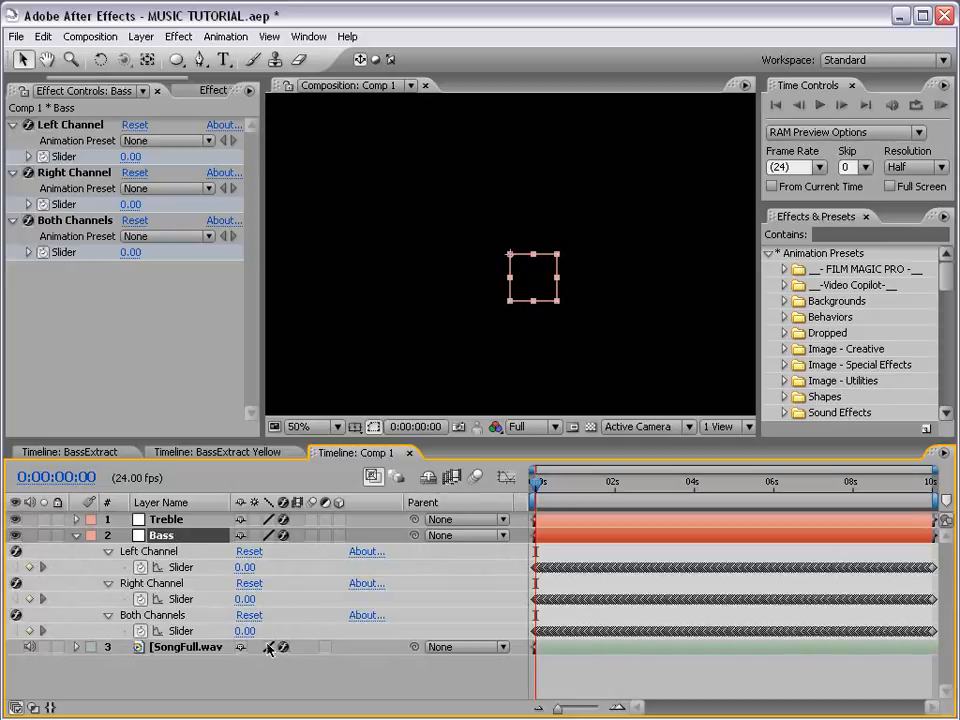
left_click(148, 551)
left_click(141, 584, "ctrl")
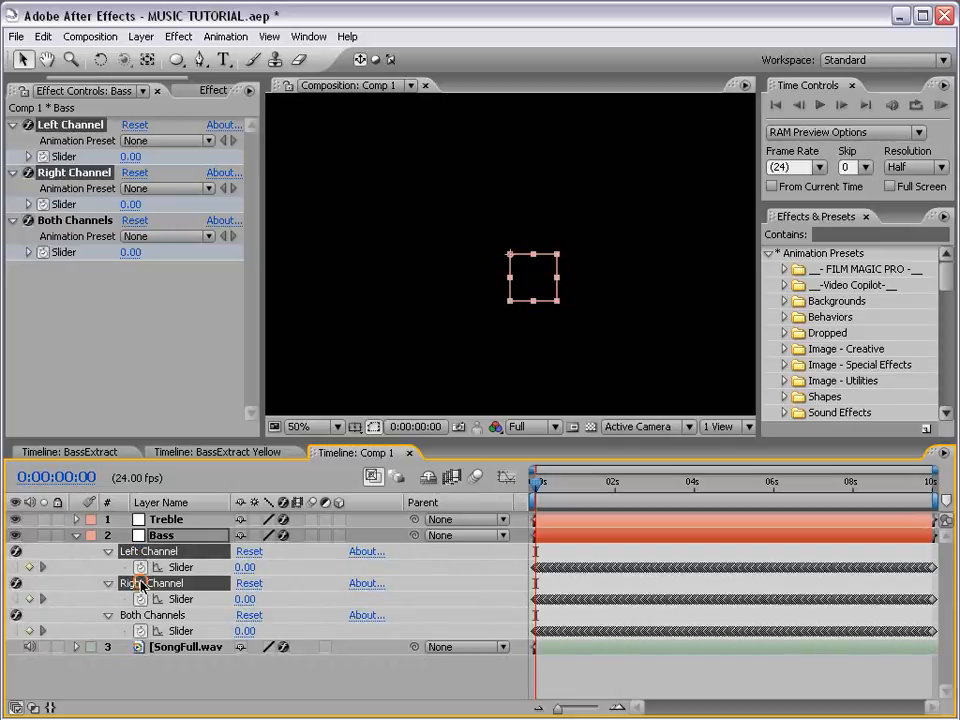
key("Delete")
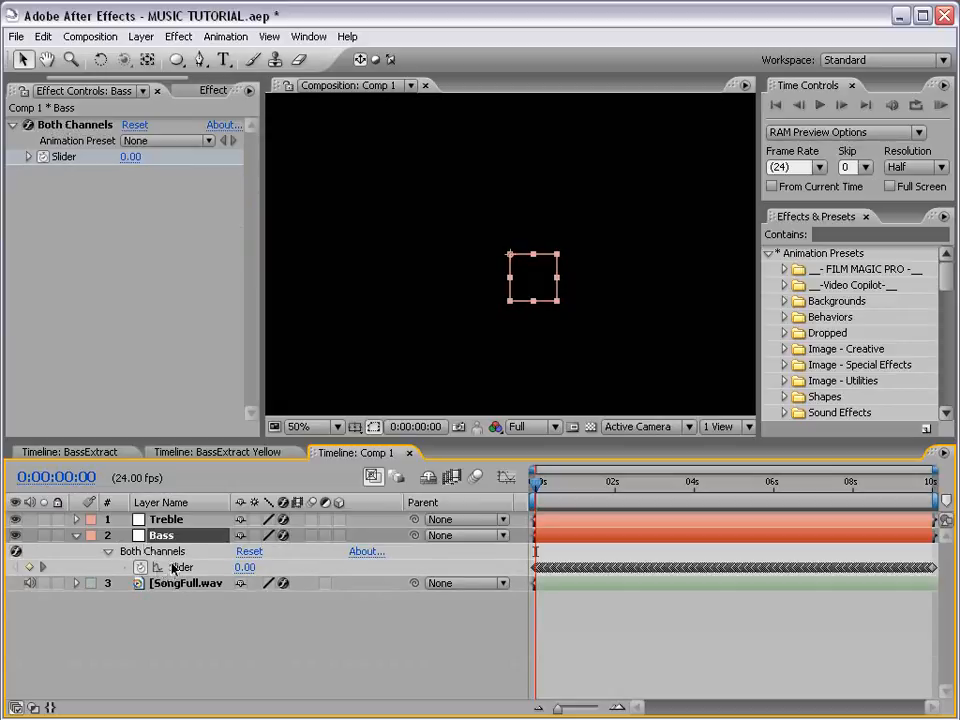
Delete the Treble layer's Left Channel and Right Channel effects and expand its Both Channels slider.
left_click(76, 519)
left_click(92, 535)
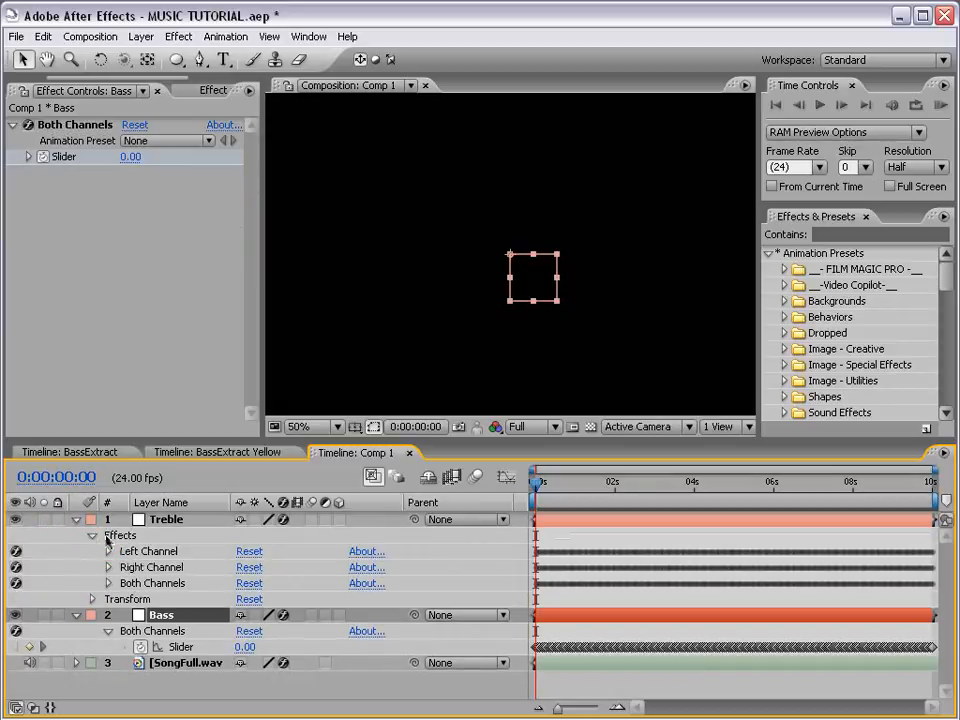
left_click(148, 551)
left_click(148, 567, "ctrl")
key("Delete")
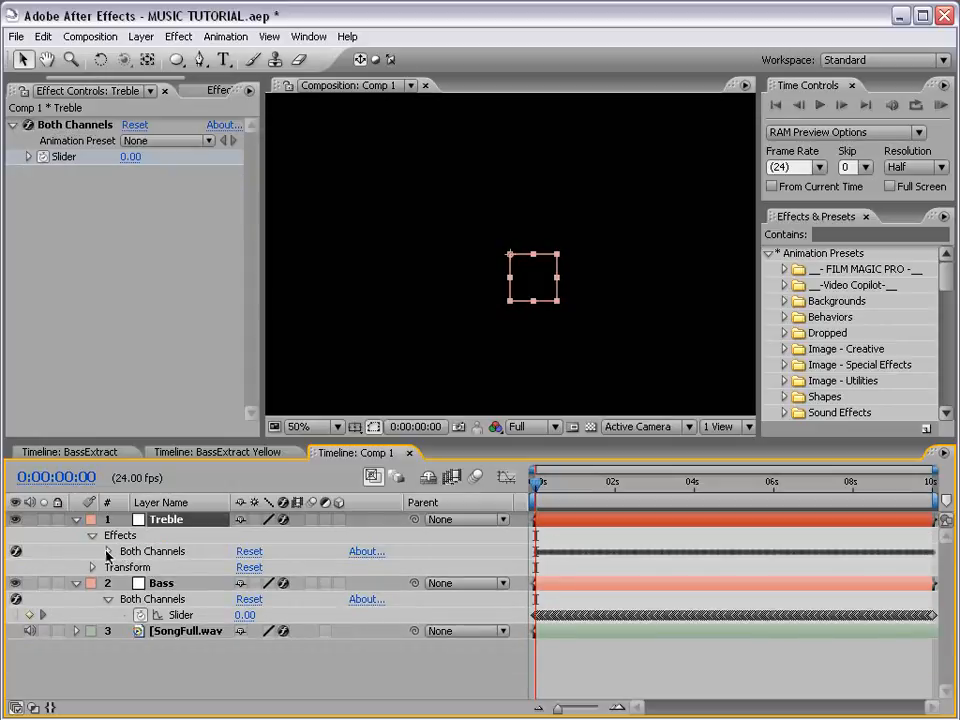
left_click(108, 551)
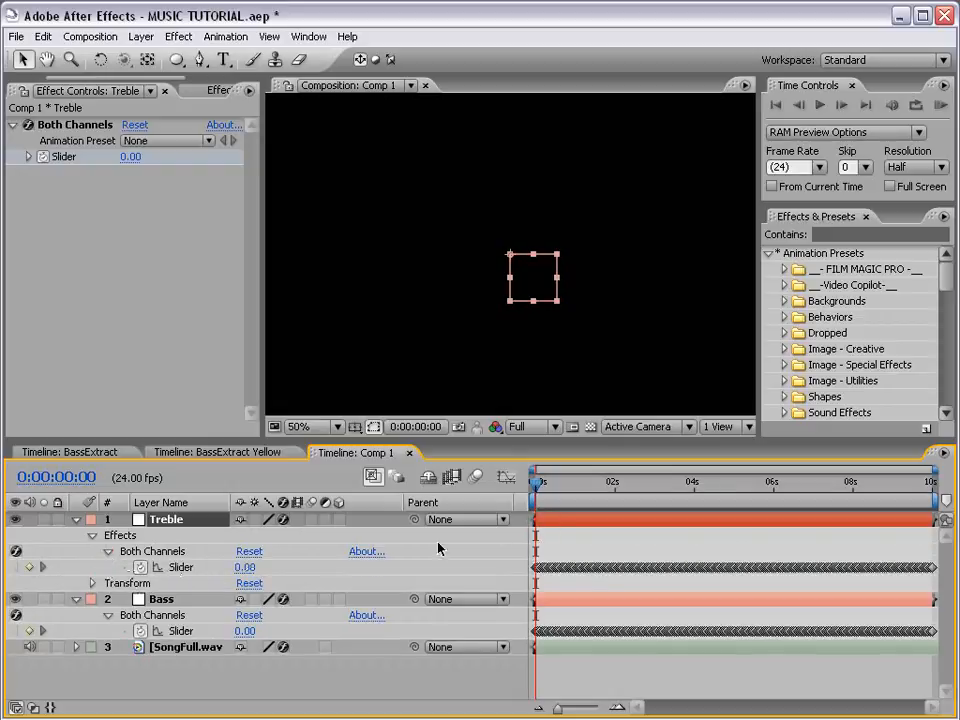
Compare the Both Channels slider values of the Treble and Bass layers, moving the current time to 0:00:01:00 and on to 0:00:01:13.
left_click_drag(534, 490, 574, 491)
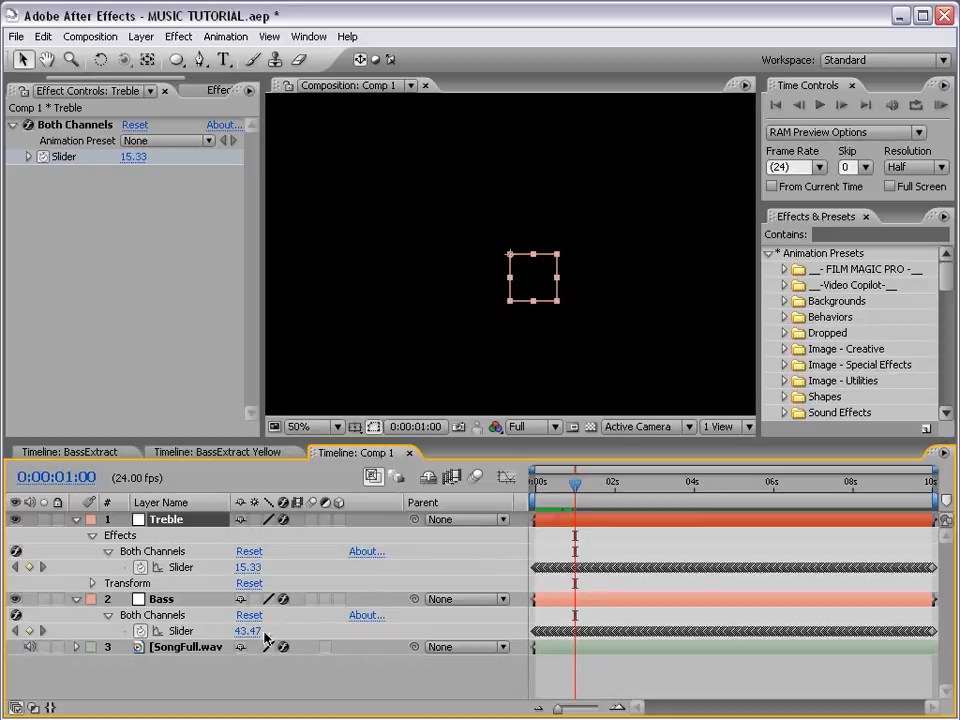
left_click(176, 600)
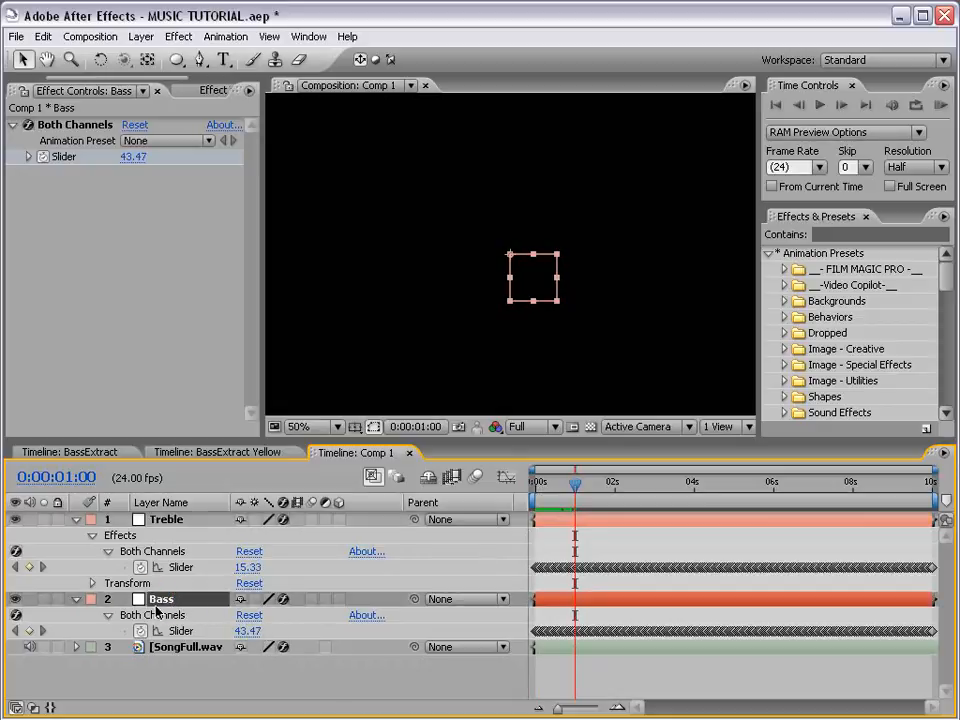
left_click(163, 520)
key("space")
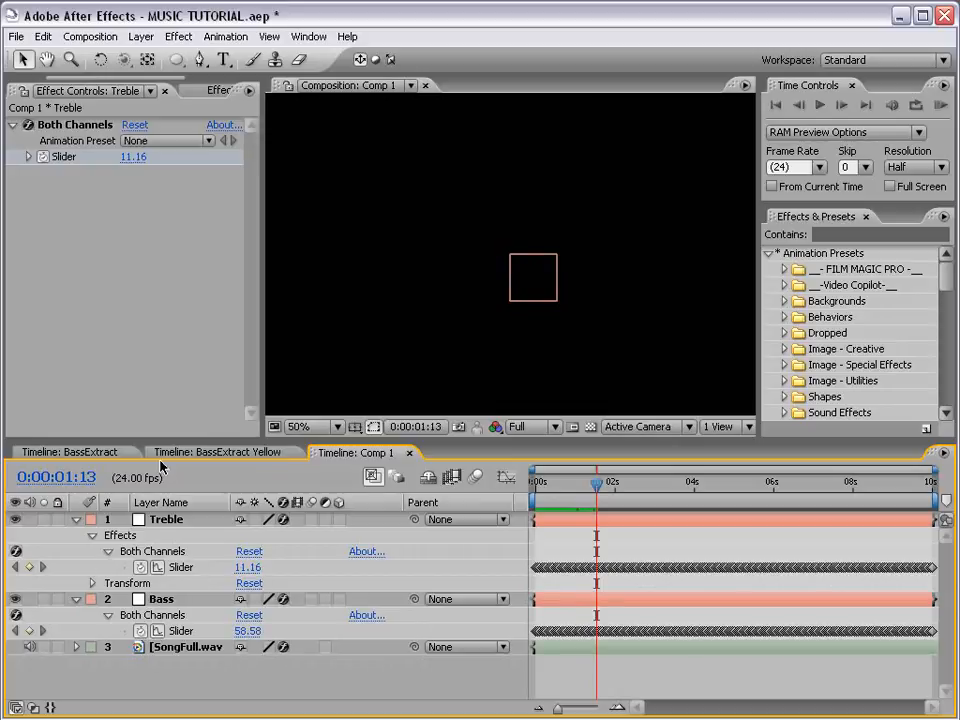
Enlarge the timeline area and separate the overlapping nulls, moving Treble left to 472, 360 and Bass slightly right in the composition.
left_click_drag(165, 441, 165, 409)
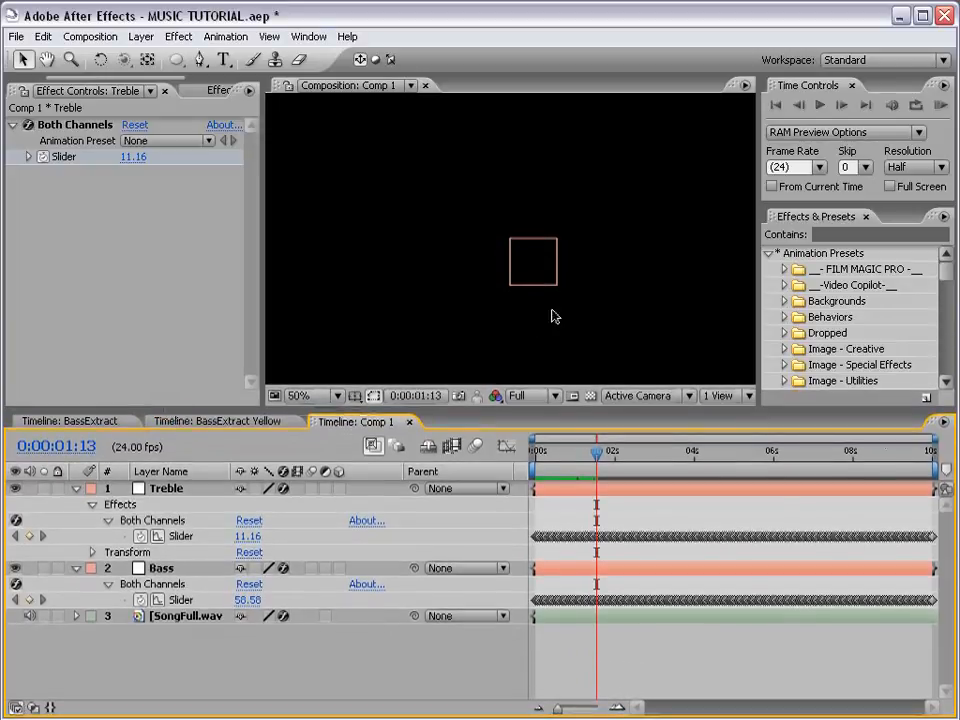
left_click(523, 266)
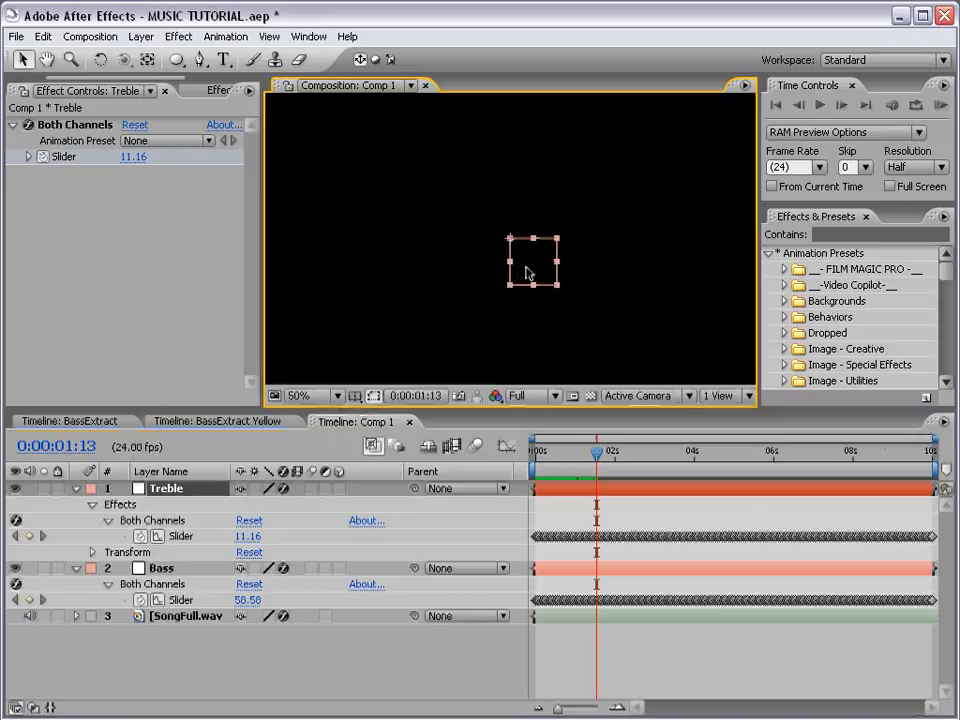
left_click_drag(533, 268, 455, 270)
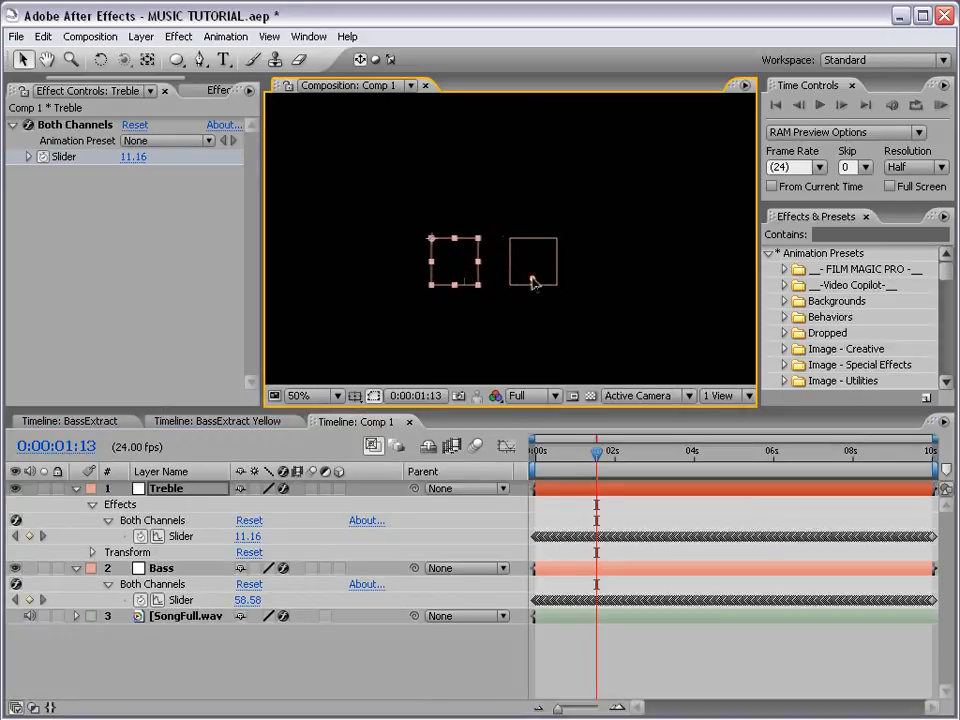
left_click_drag(533, 283, 561, 280)
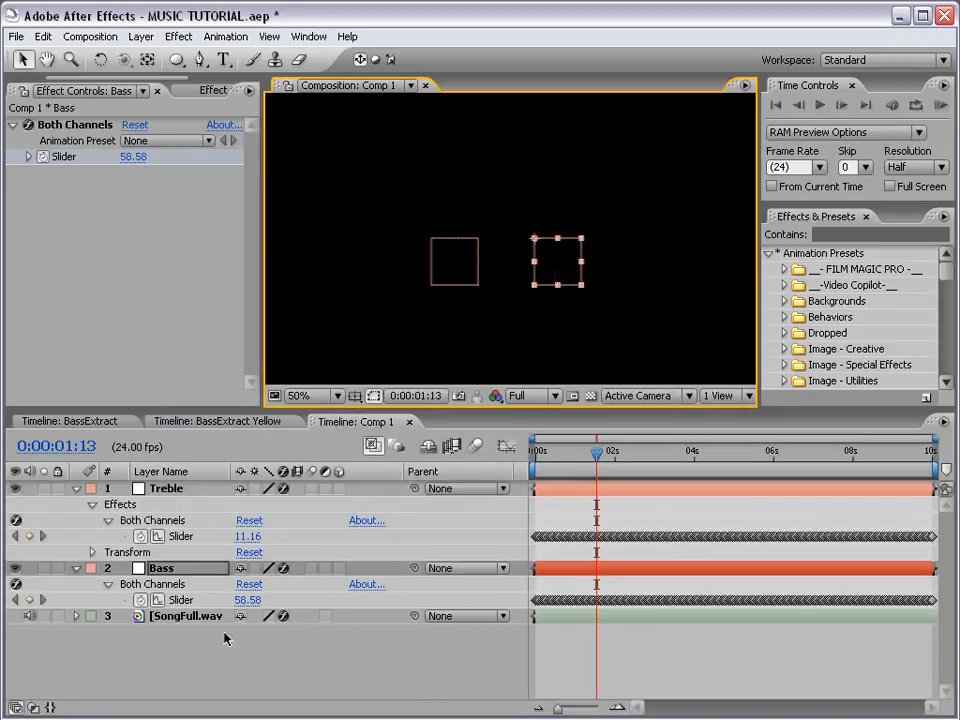
Show the Treble layer's Position property together with its keyframed Both Channels slider in the timeline.
left_click(165, 490)
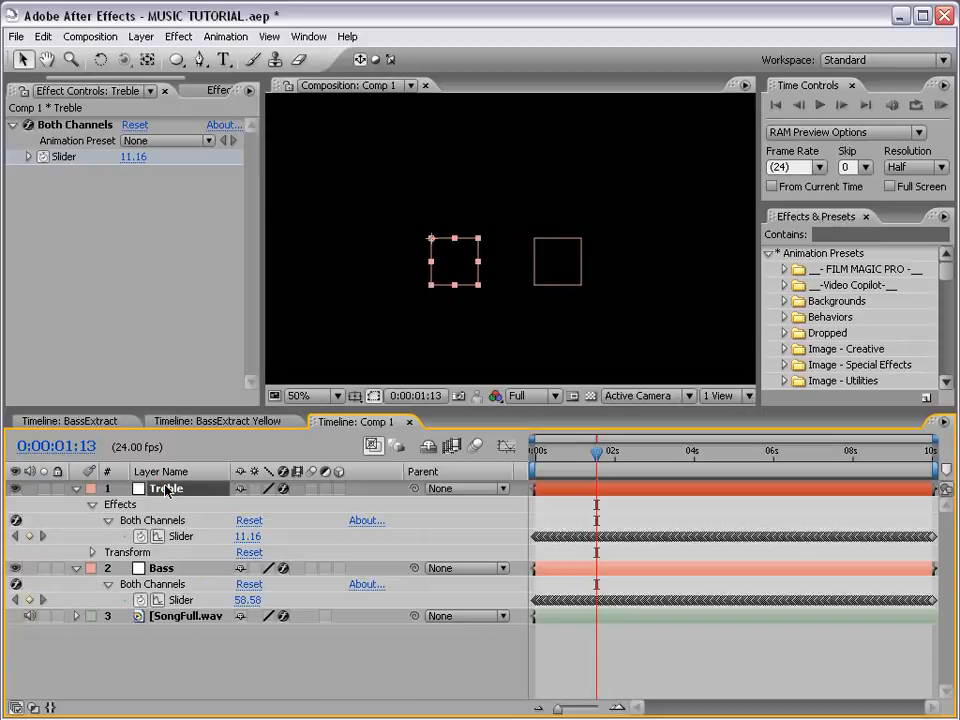
key("p")
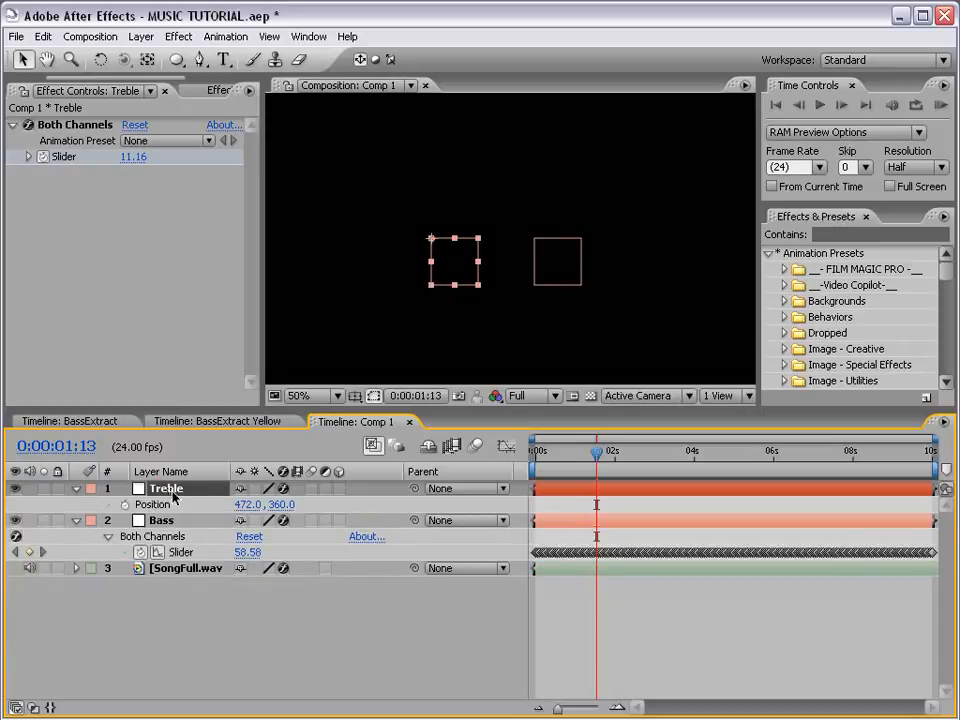
key("shift+u")
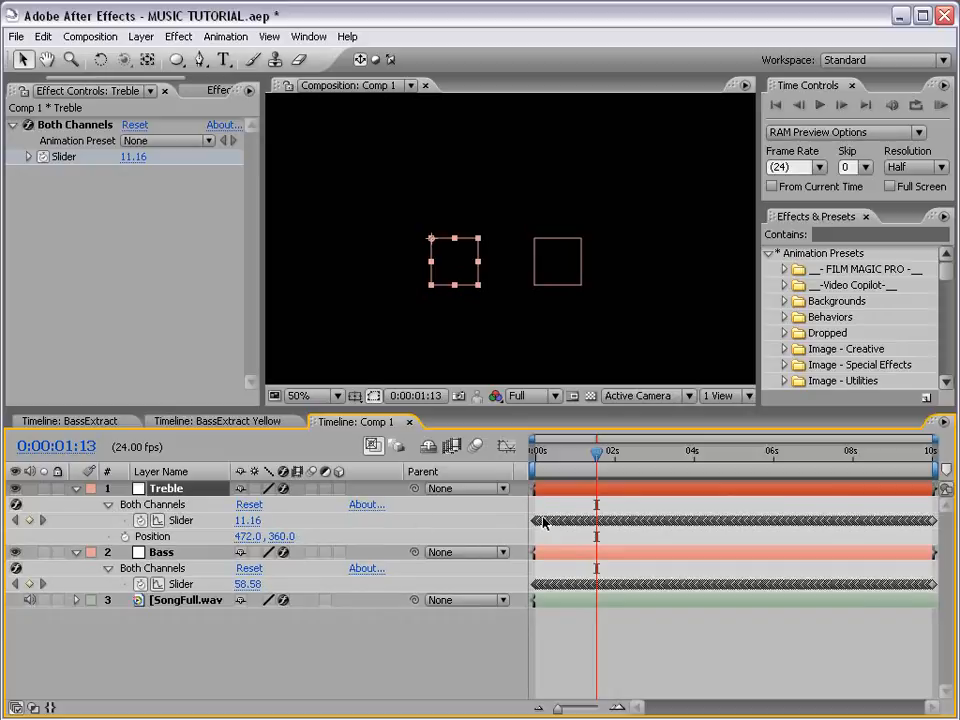
Add an expression to the Treble layer's Position that stores its Both Channels Slider in variable X and outputs [X, X].
left_click(125, 537, "alt")
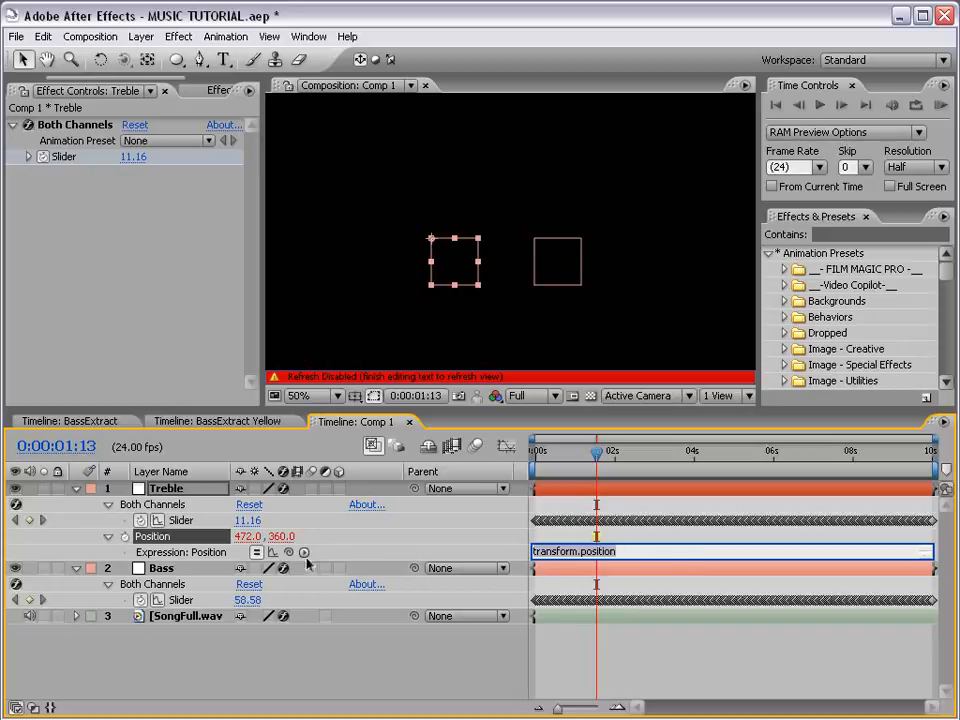
mouse_move(290, 552)
left_mouse_down()
mouse_move(155, 538)
mouse_move(200, 521)
mouse_move(184, 523)
left_mouse_up()
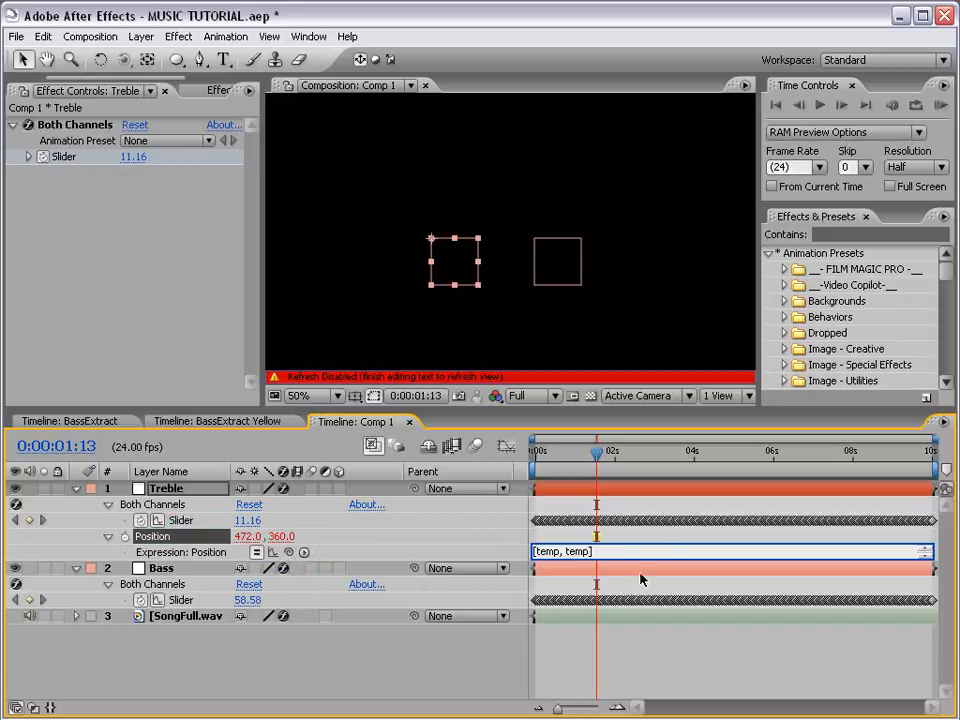
left_click_drag(615, 559, 612, 596)
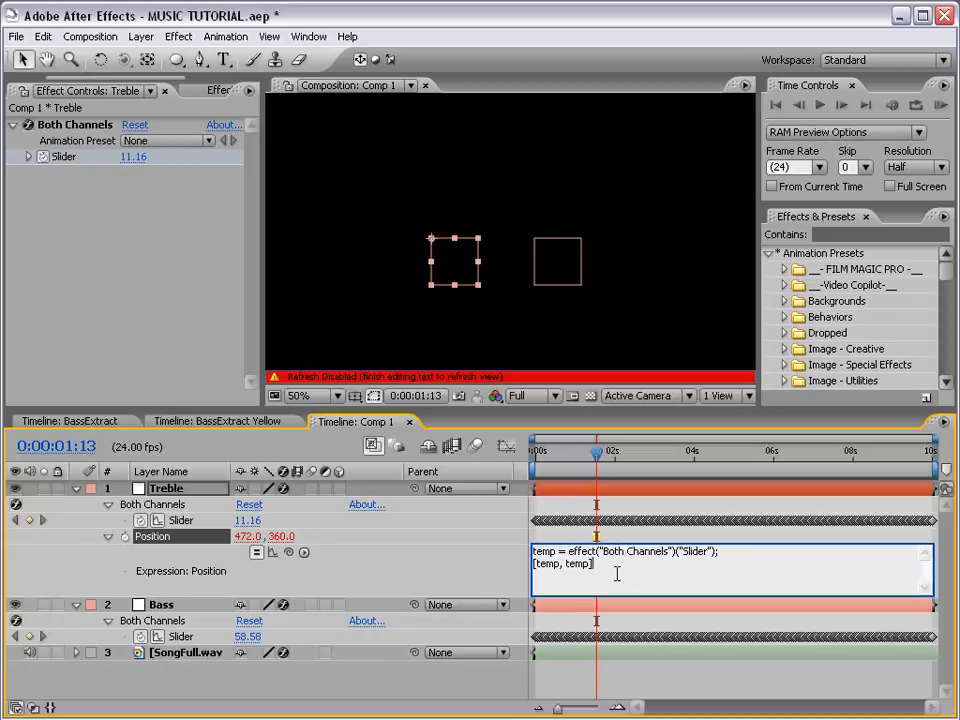
left_click_drag(556, 551, 522, 556)
type("X")
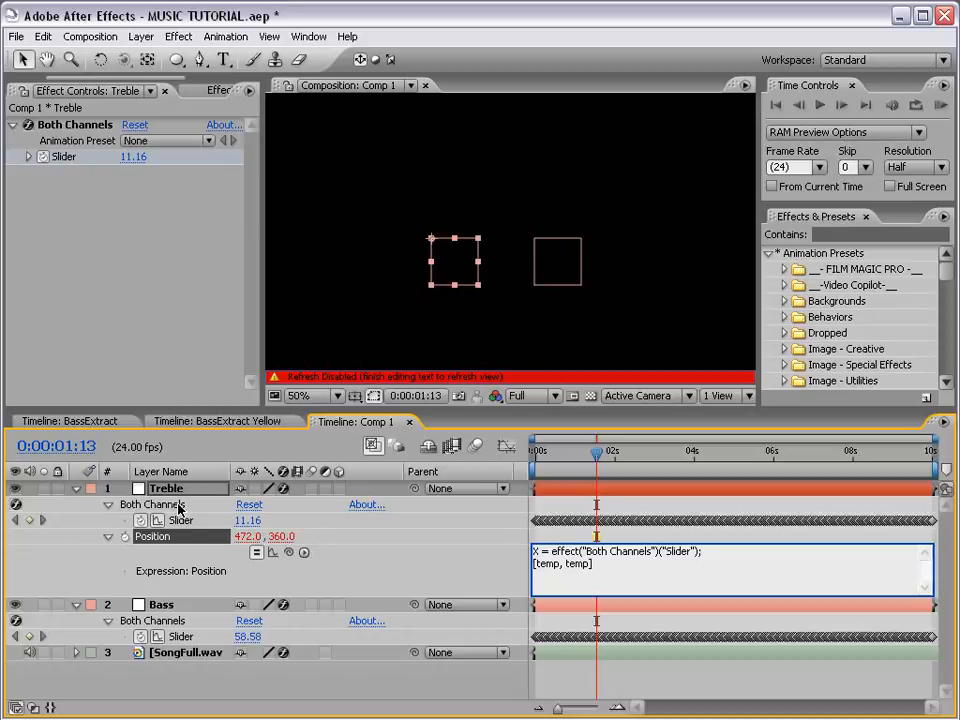
double_click(550, 563)
type("X")
double_click(561, 564)
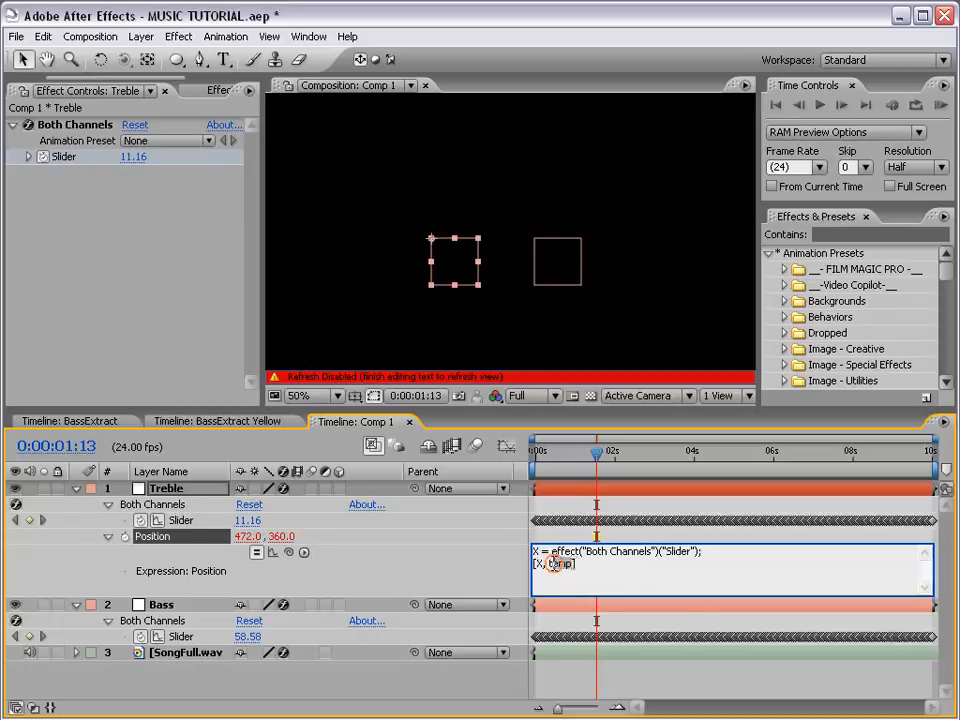
type("X")
left_click(544, 539)
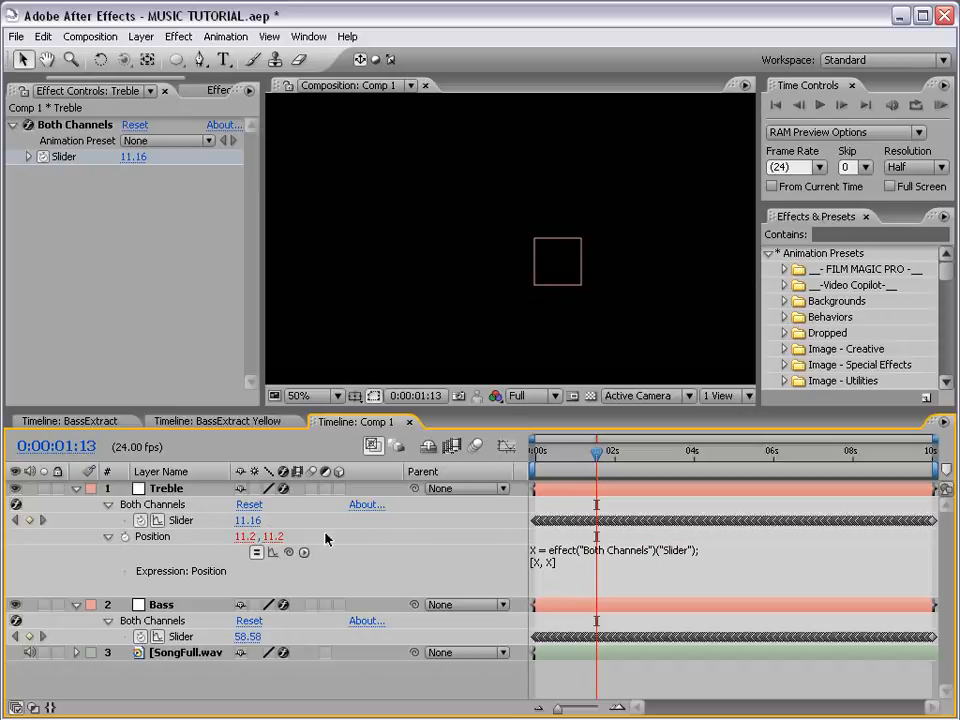
Change the output line of Treble's Position expression to value+[0, X] so the slider offsets only the vertical position.
left_click(543, 563)
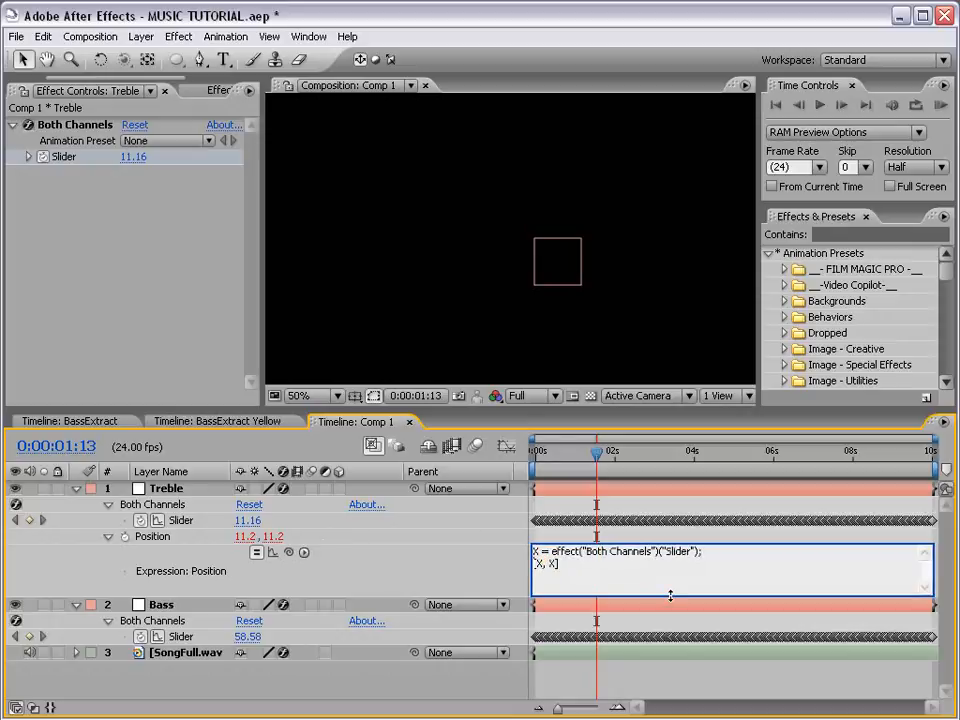
type("value")
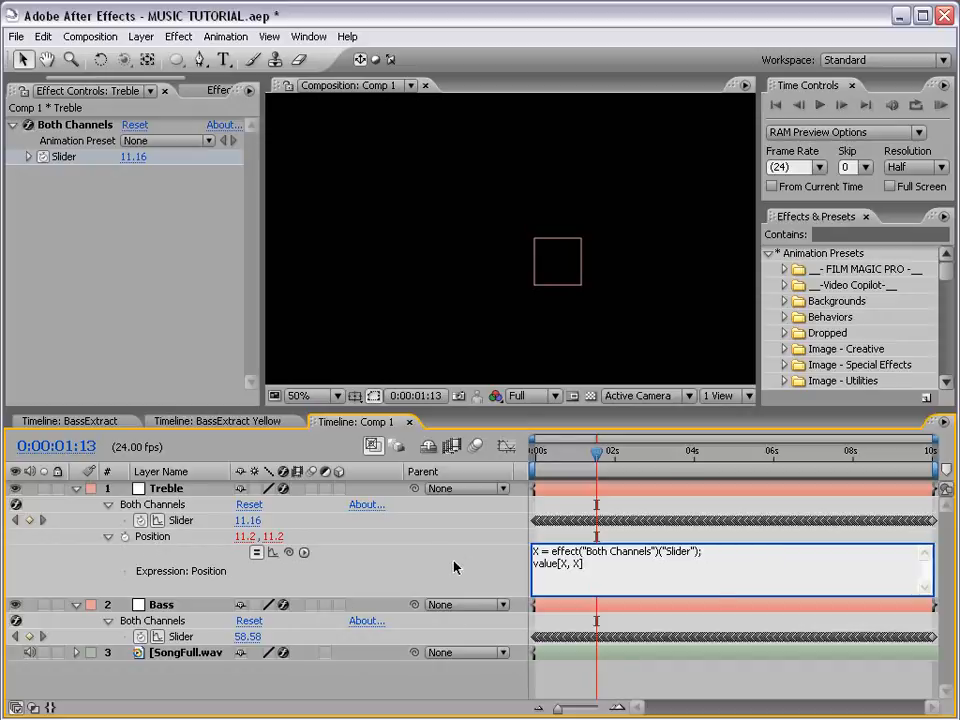
key("Left")
key("Left")
key("Left")
key("Left")
key("Left")
key("Left")
type("+")
double_click(582, 564)
left_click(603, 568)
double_click(568, 563)
Rename the variable X to TREBLE in both lines of Treble's Position expression and apply it.
left_click(538, 551)
double_click(536, 550)
type("TREBLE")
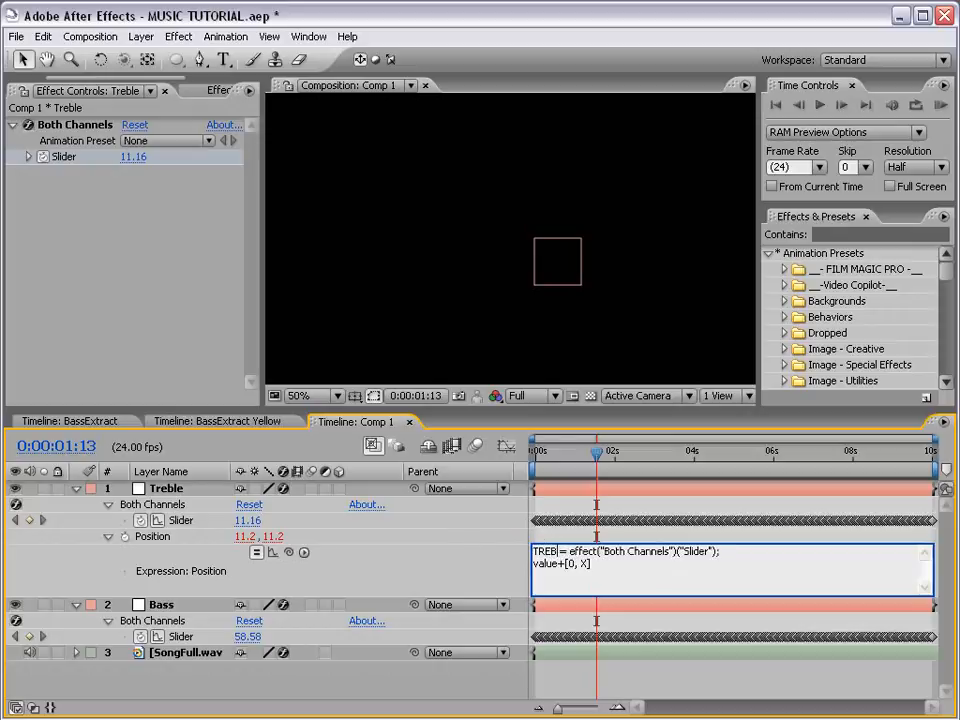
double_click(588, 563)
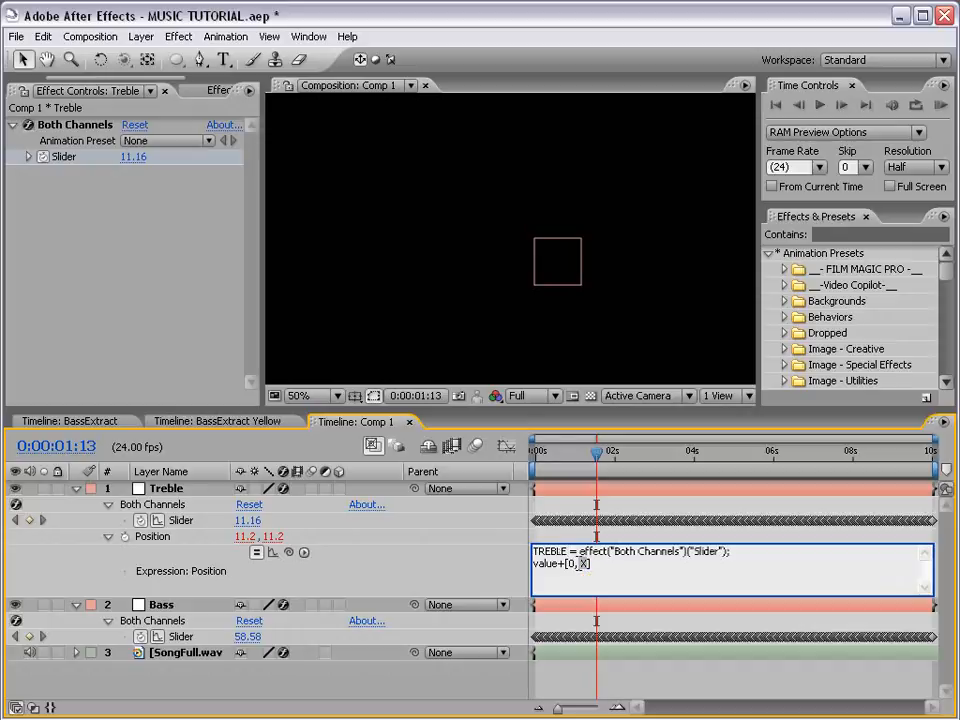
type("TEBLE")
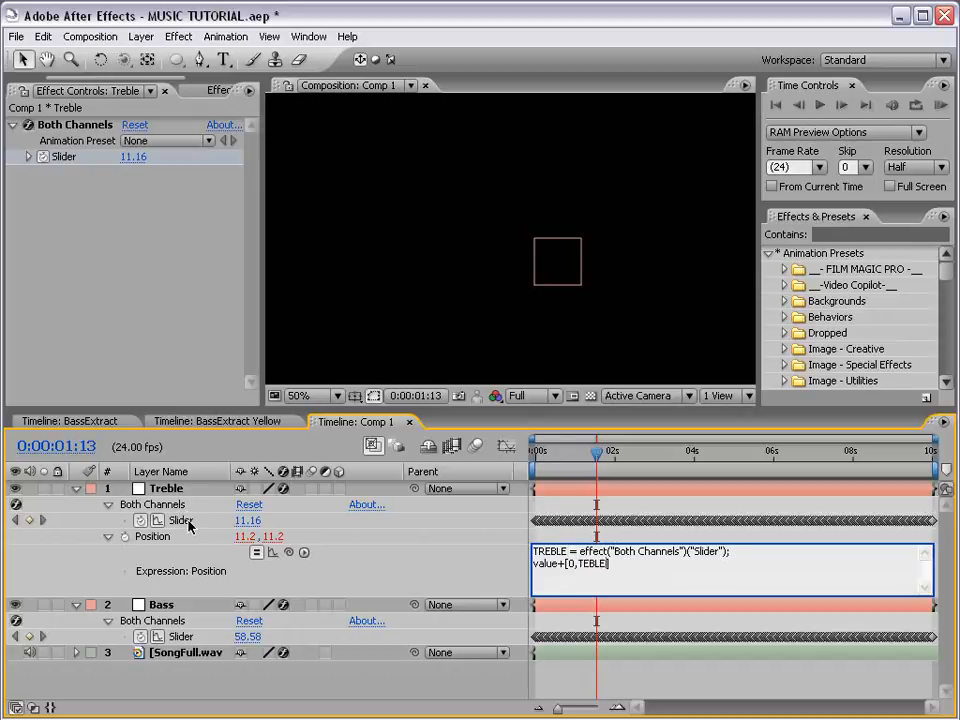
left_click(583, 564)
type("R")
left_click(548, 537)
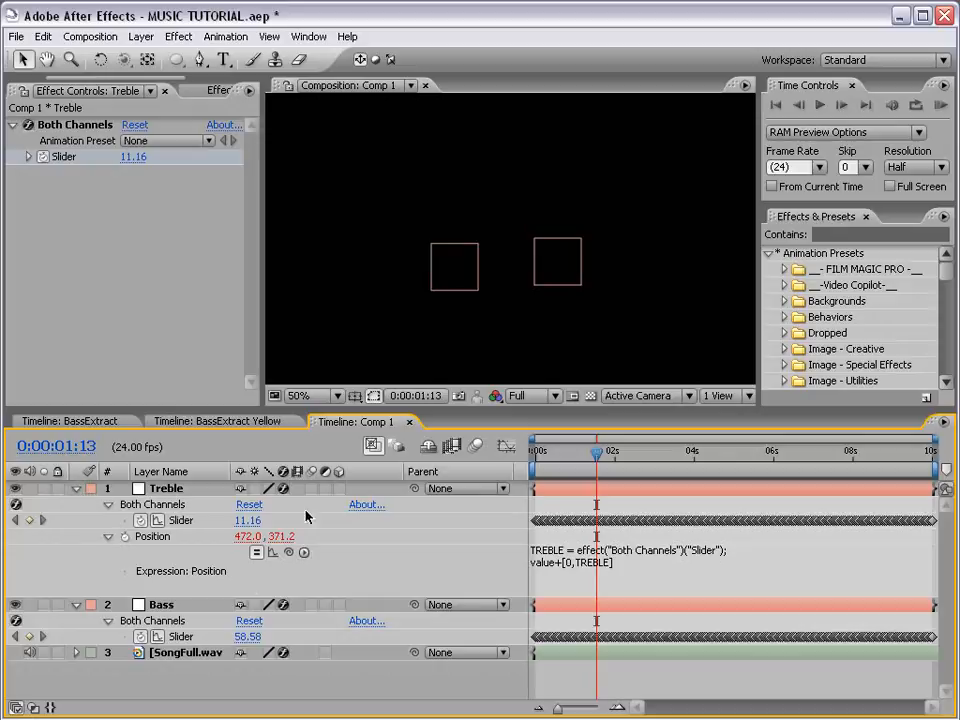
Play the composition from the start to check the Treble null's motion, and return the current time to 0:00:00:09.
left_click(551, 458)
left_click_drag(551, 458, 518, 458)
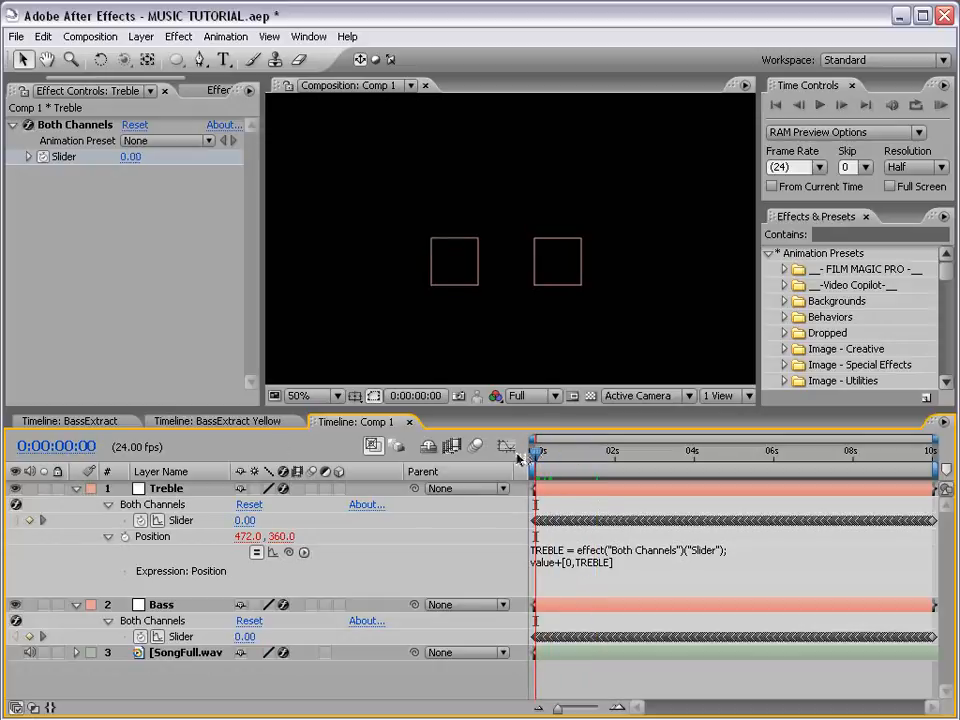
key("space")
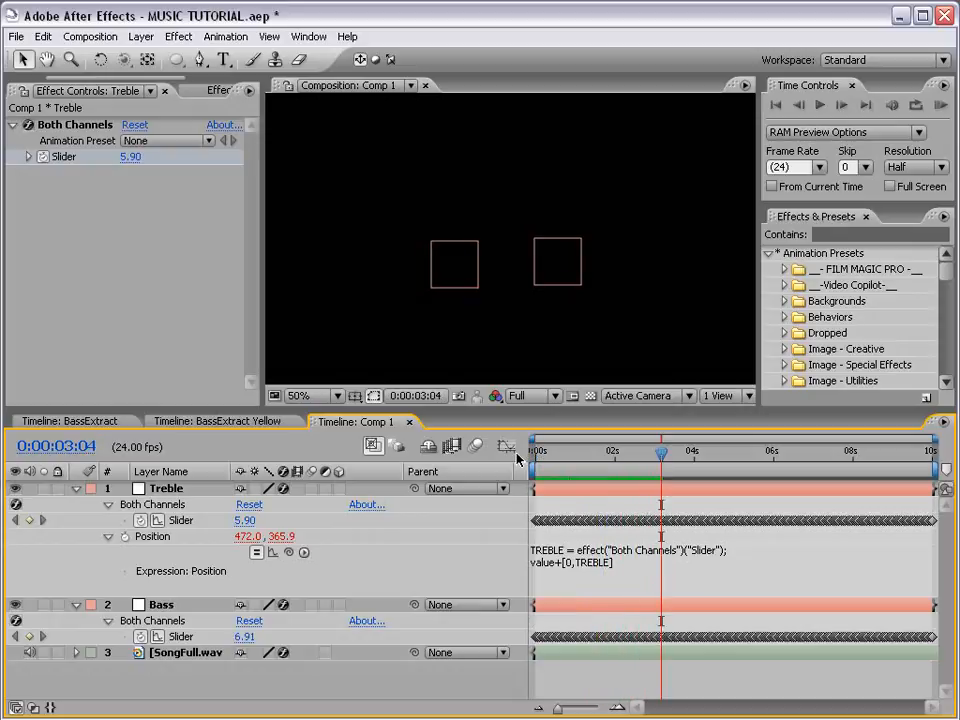
left_click_drag(617, 461, 551, 470)
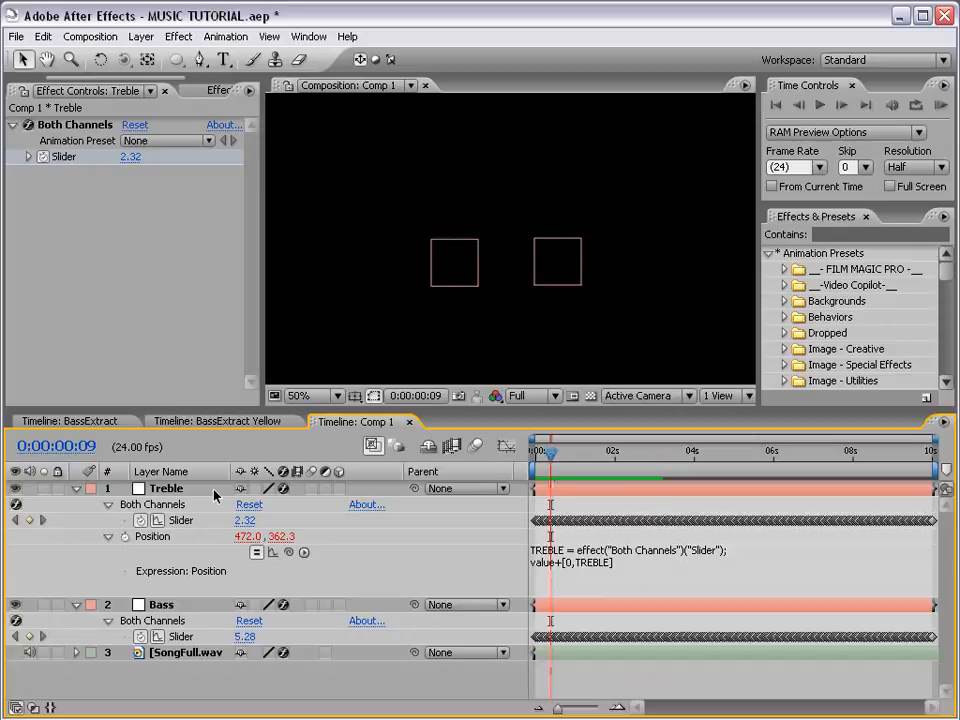
Show the Bass layer's Position and add an expression linked to its Both Channels Slider, enlarging the timeline area and expression field.
left_click(160, 605)
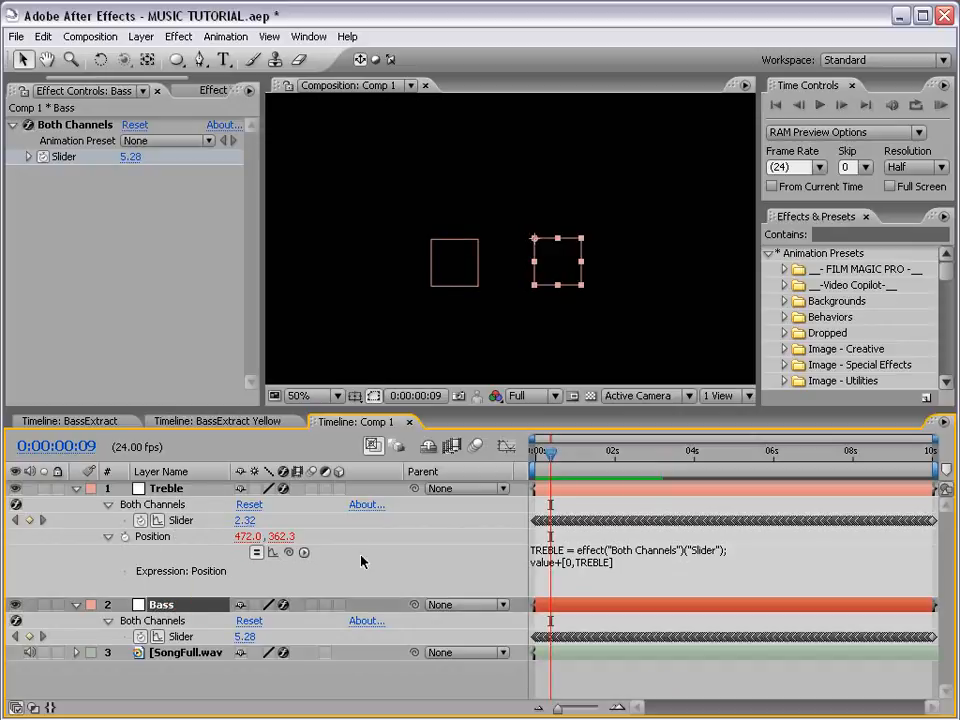
key("shift+p")
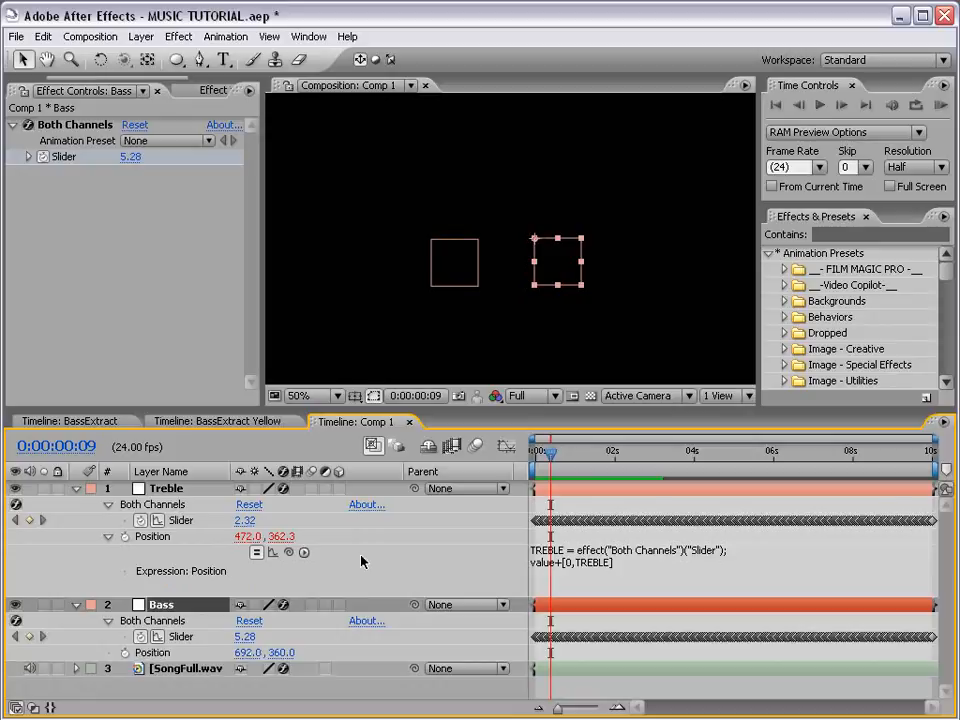
left_click(123, 652, "alt")
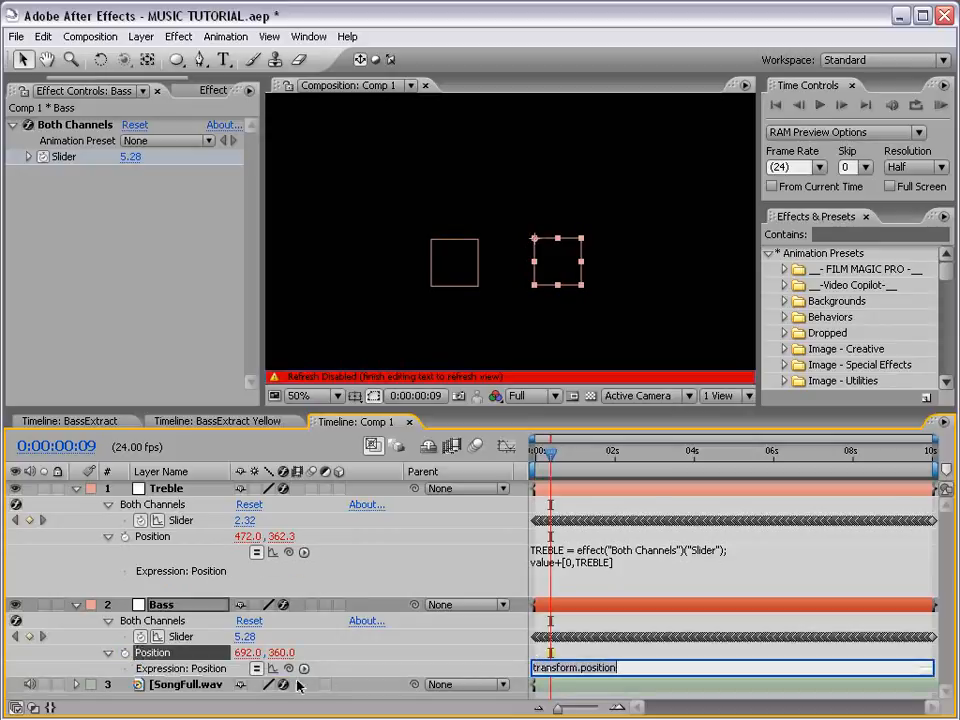
left_click_drag(288, 668, 188, 636)
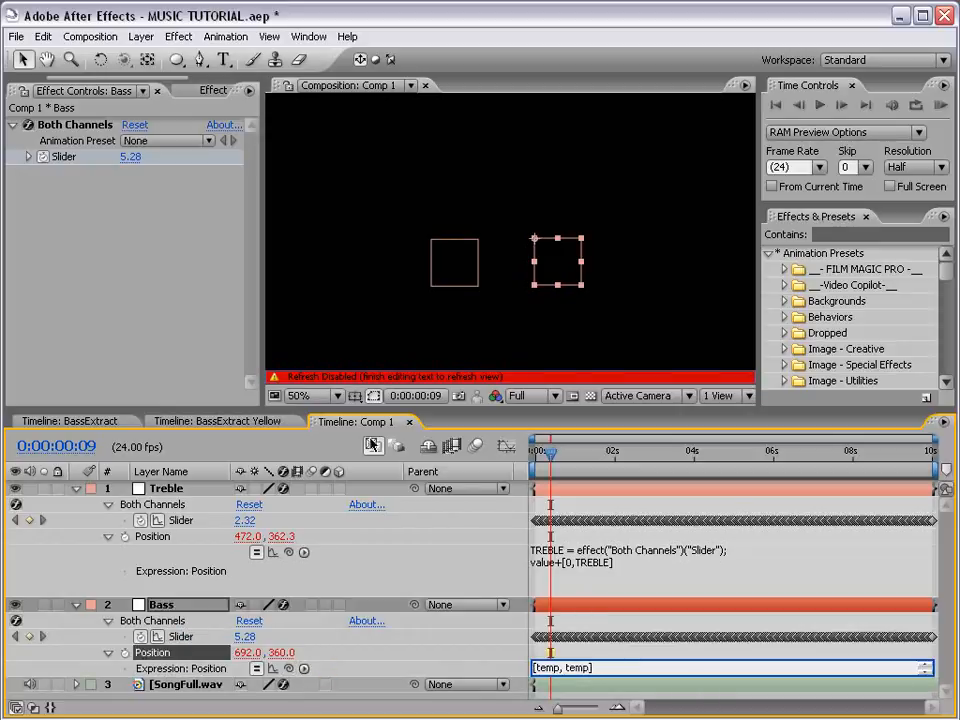
left_click_drag(364, 409, 369, 291)
left_click(605, 551)
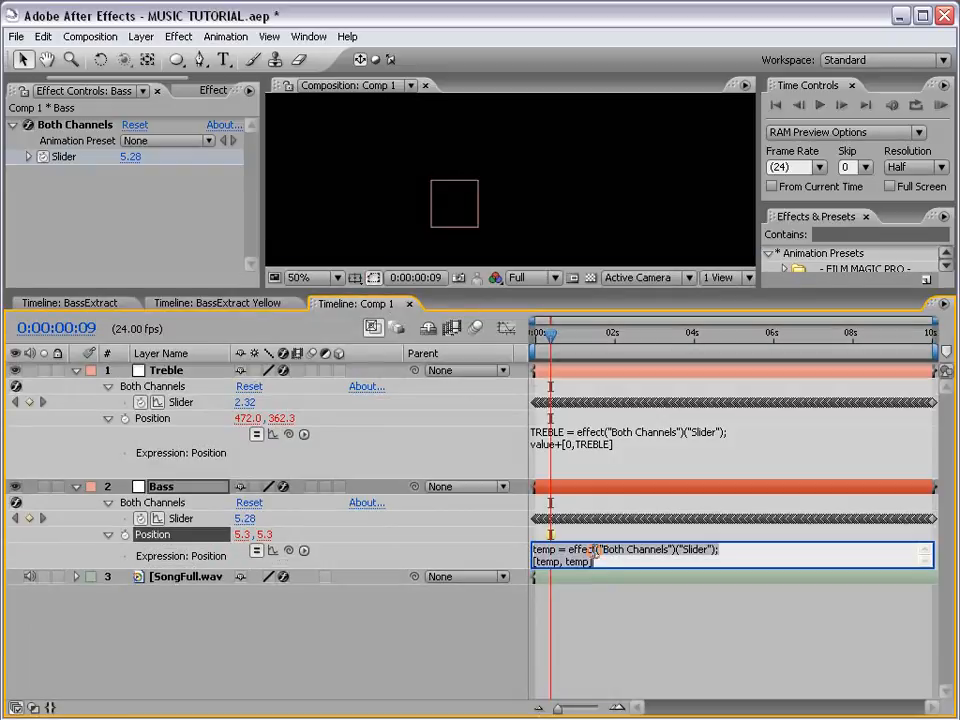
left_click_drag(594, 568, 595, 630)
left_click(575, 591)
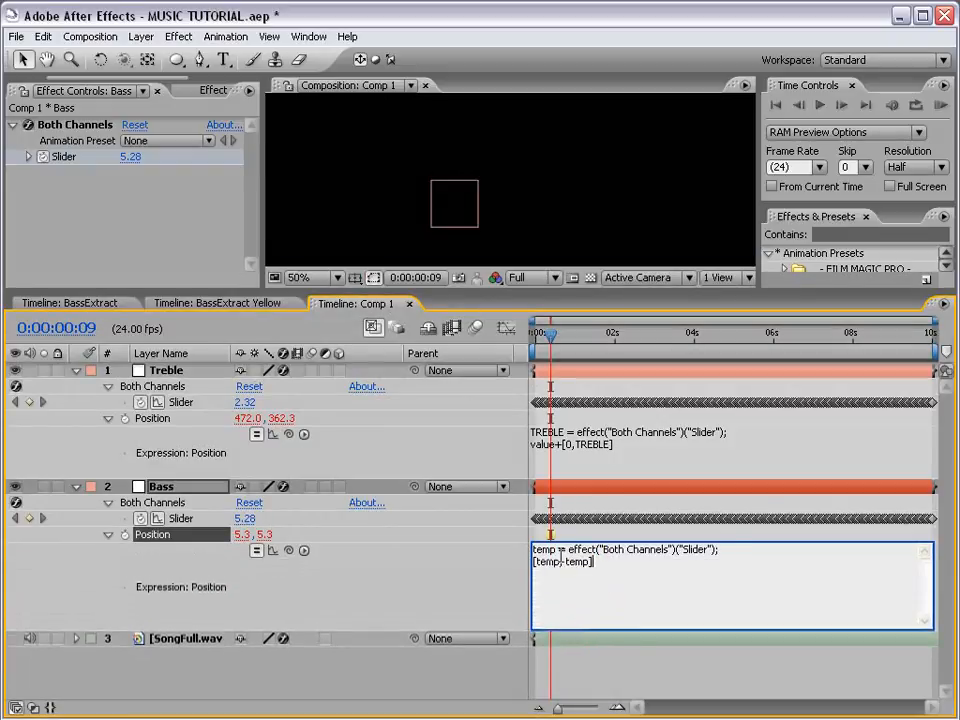
Rename the variable to BASS in the Bass layer's Position expression and make it output value+[0, BASS].
left_click_drag(555, 551, 523, 553)
type("BASS")
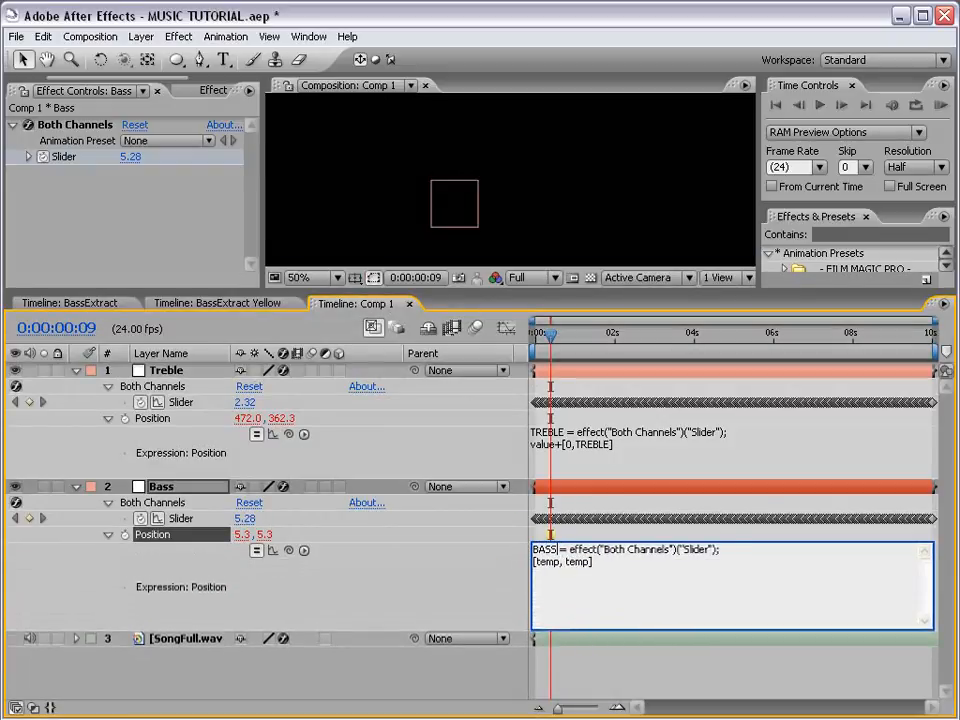
double_click(546, 562)
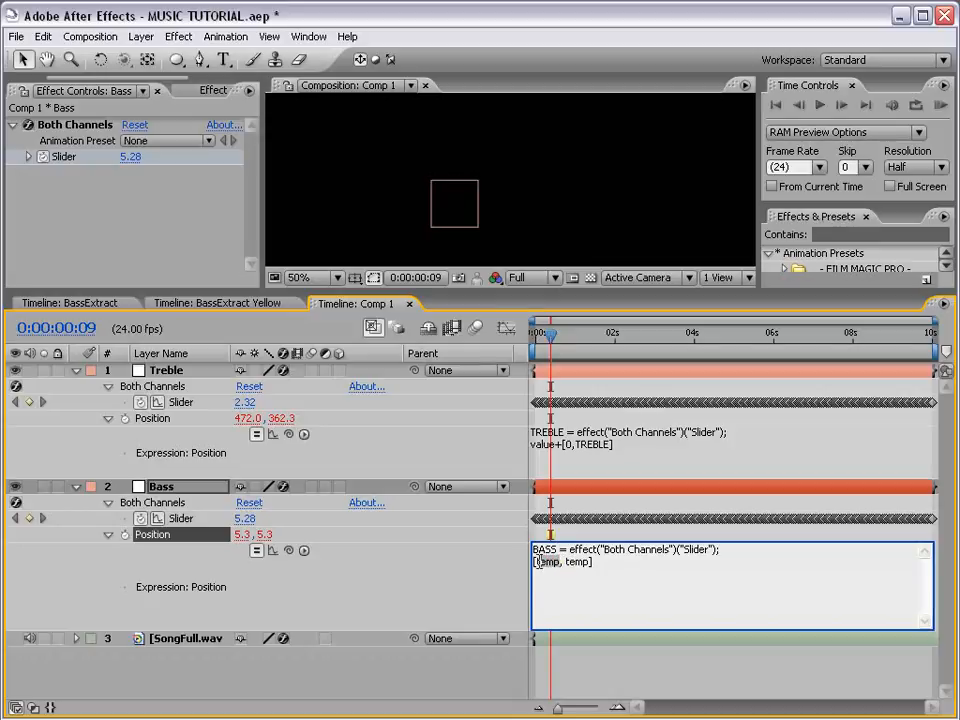
type("0")
double_click(561, 562)
type("BASS")
left_click(534, 562)
type("value+")
type("+")
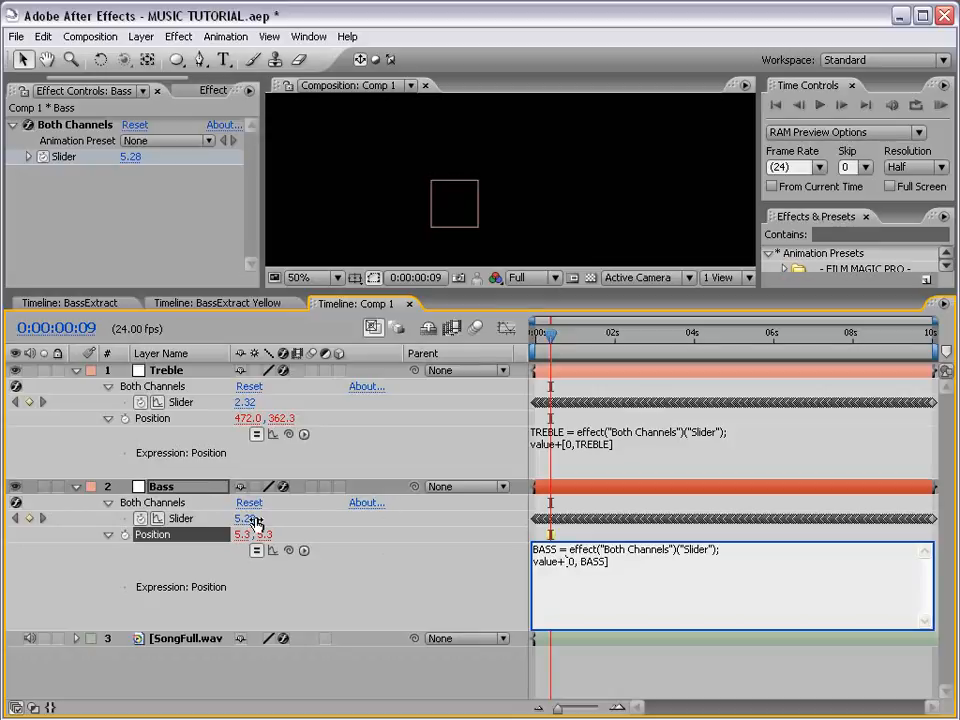
left_click(610, 678)
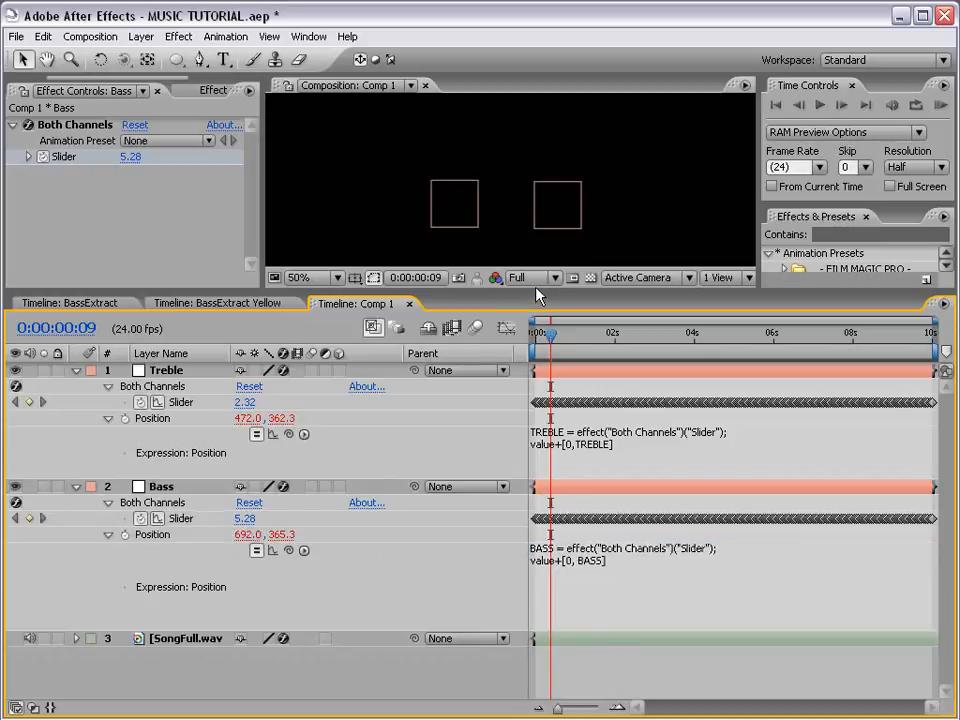
Enlarge the composition view, preview the motion of both nulls with the audio, and save the project.
left_click_drag(533, 294, 519, 388)
key("KP_0")
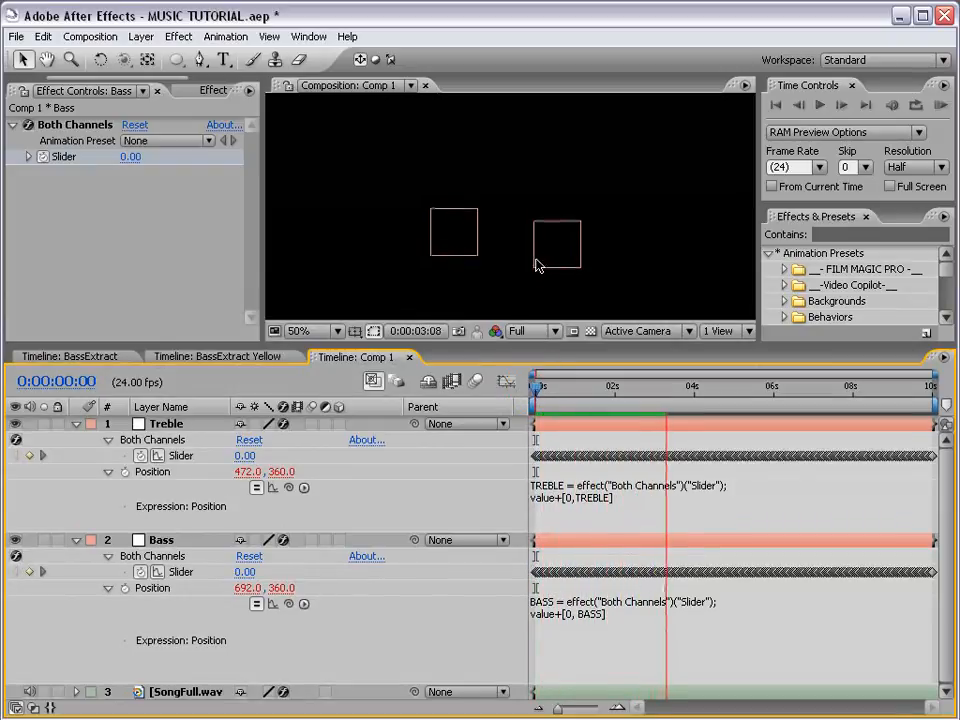
key("space")
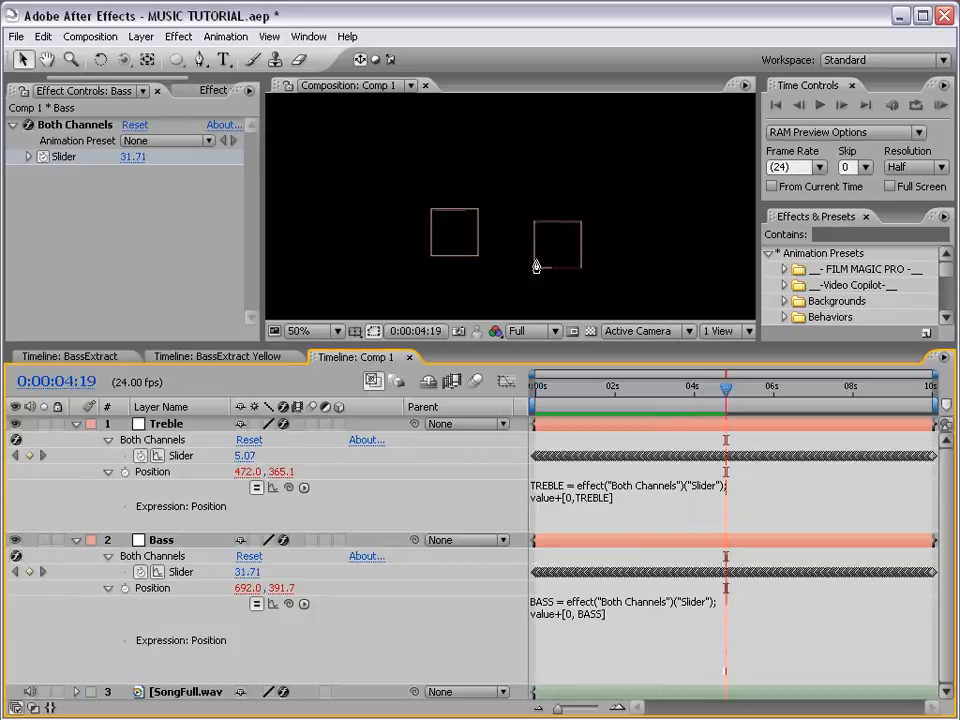
key("ctrl+s")
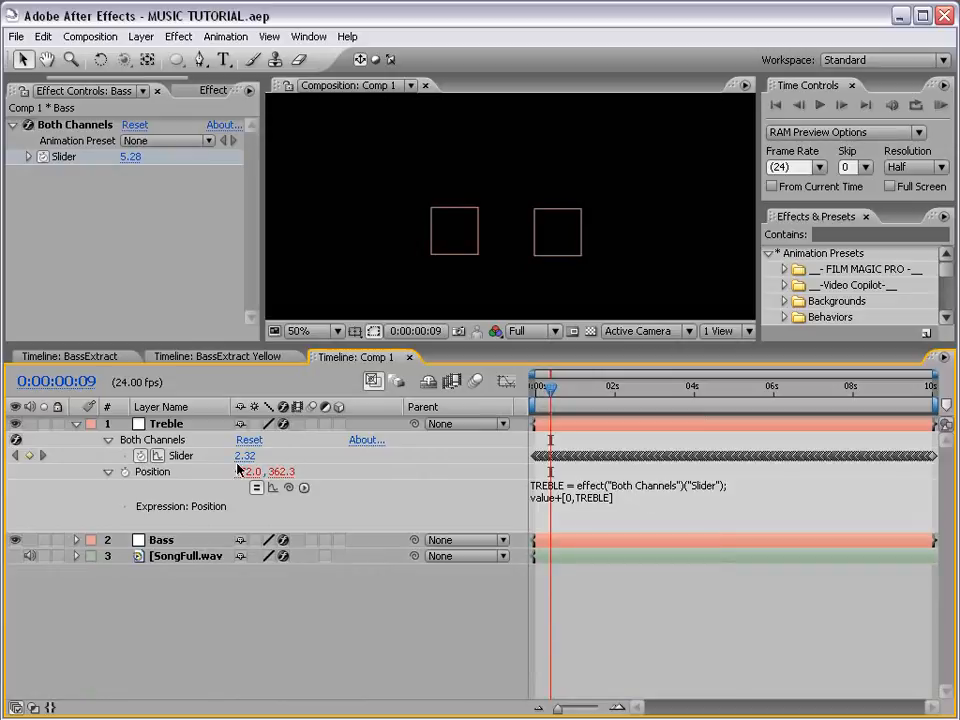
Add the expression value to the Treble layer's Both Channels Slider and check it with the current time at 0:00:01:08.
left_click(143, 456, "alt")
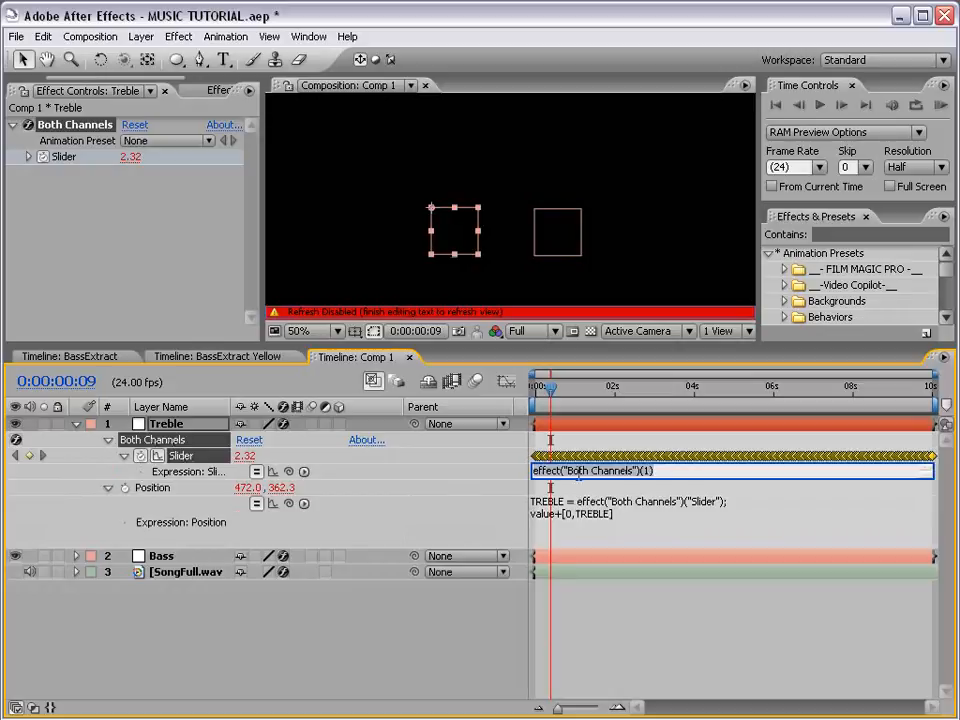
left_click_drag(557, 480, 541, 523)
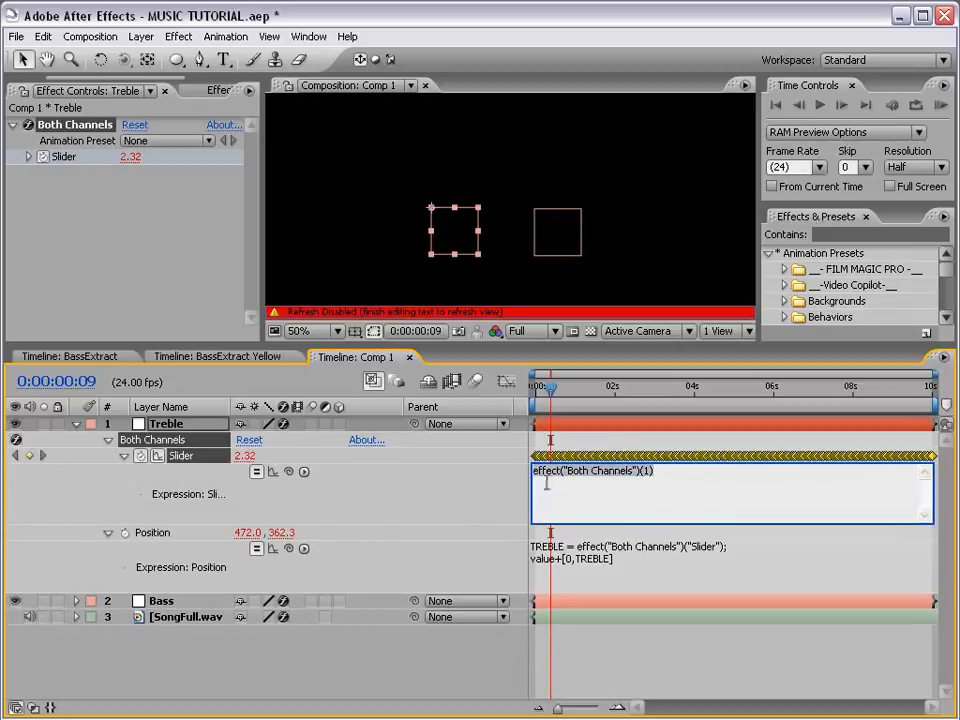
left_click(679, 494)
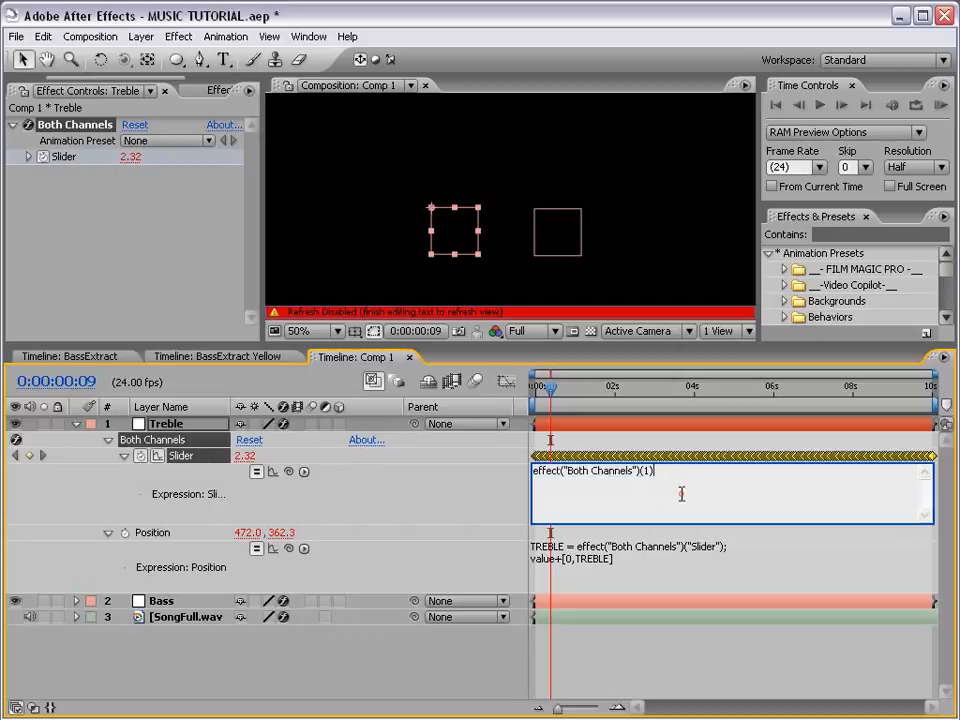
left_click_drag(725, 494, 486, 484)
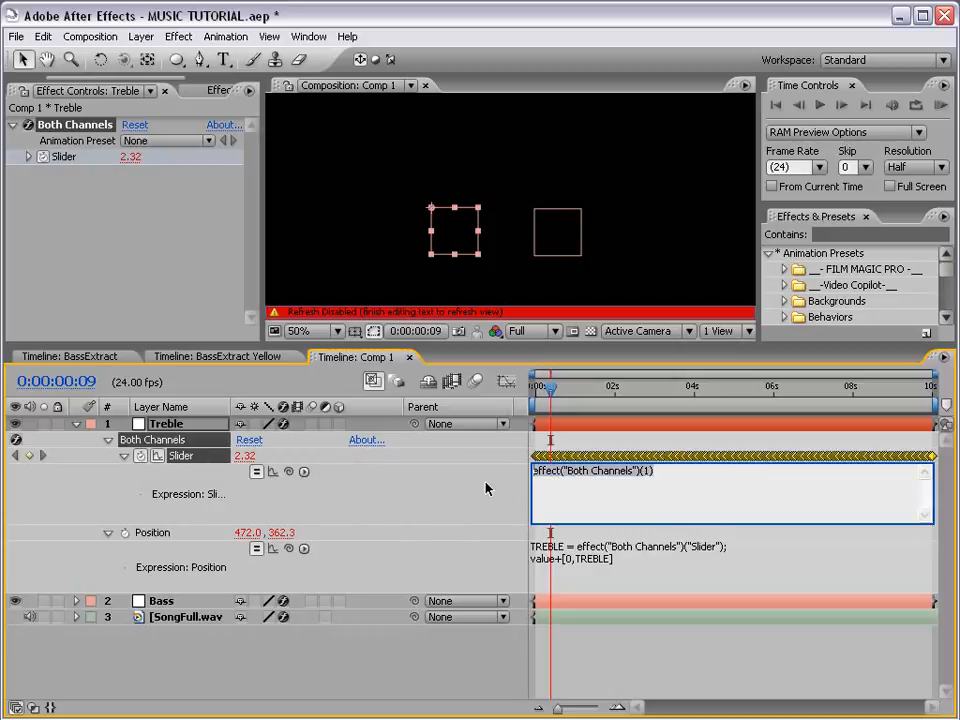
type("value")
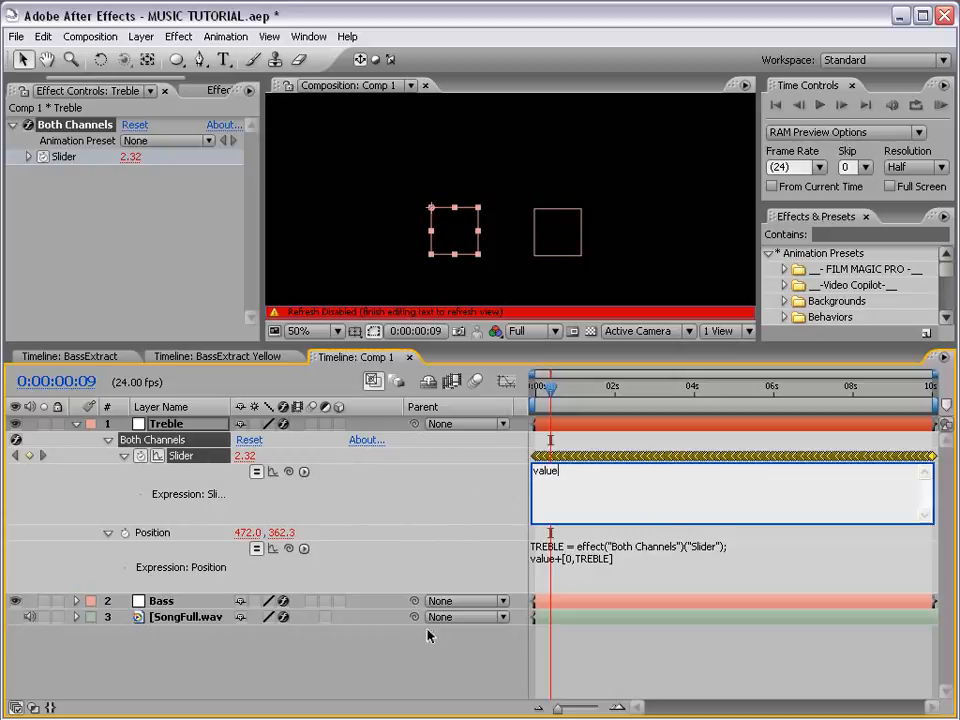
left_click(414, 568)
left_click_drag(551, 390, 588, 392)
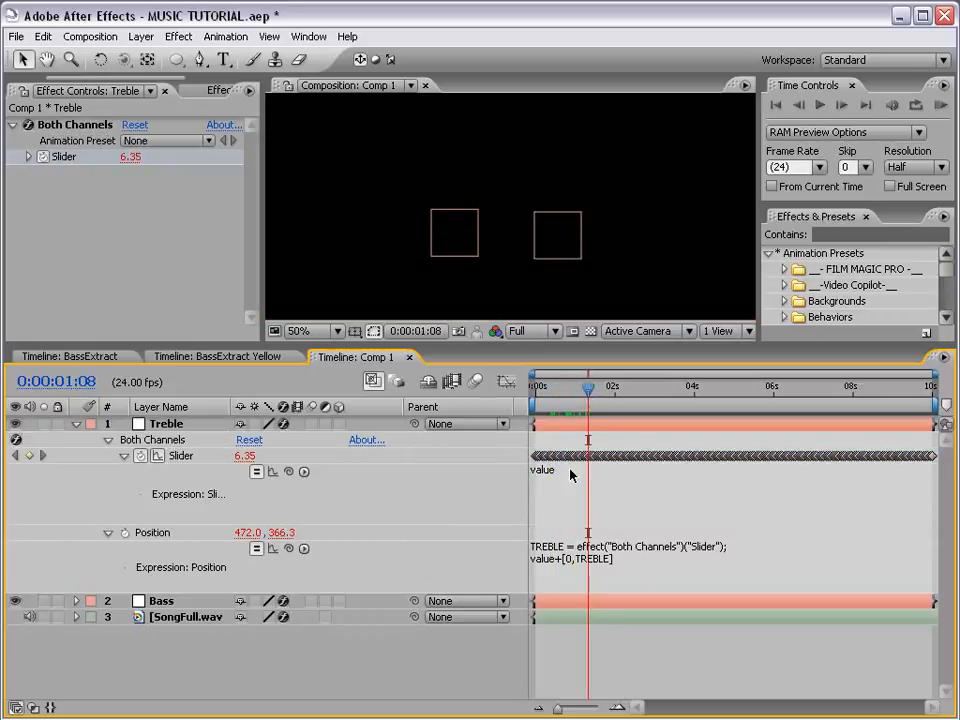
Replace the Treble layer's Slider expression with linear(value,0,100,0,500), shorten the expression field, and review its arguments.
left_click(553, 483)
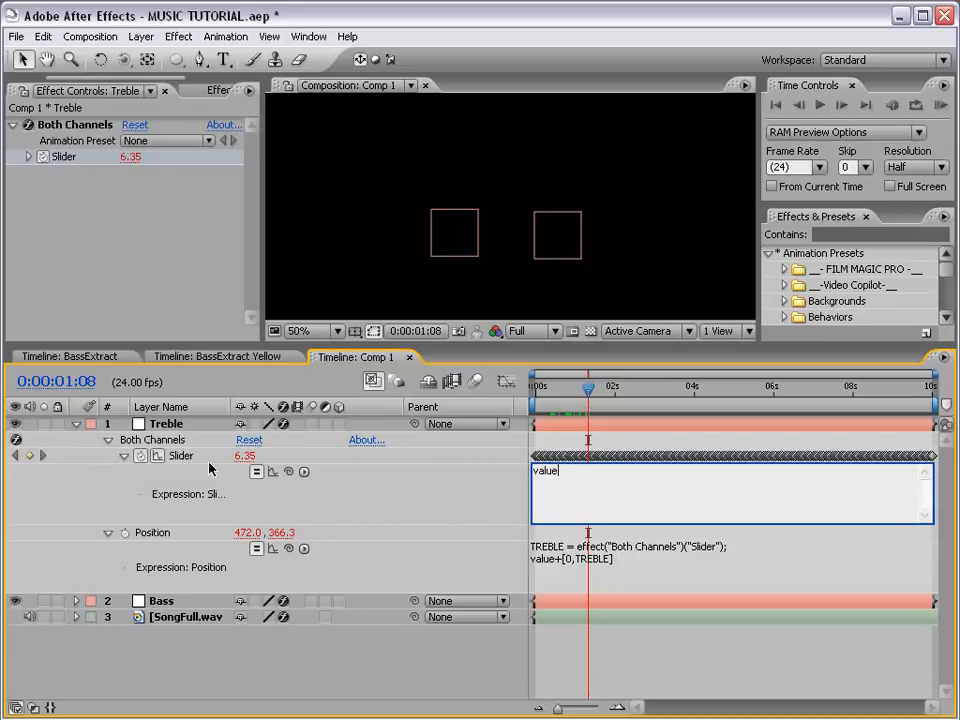
left_click_drag(649, 493, 469, 480)
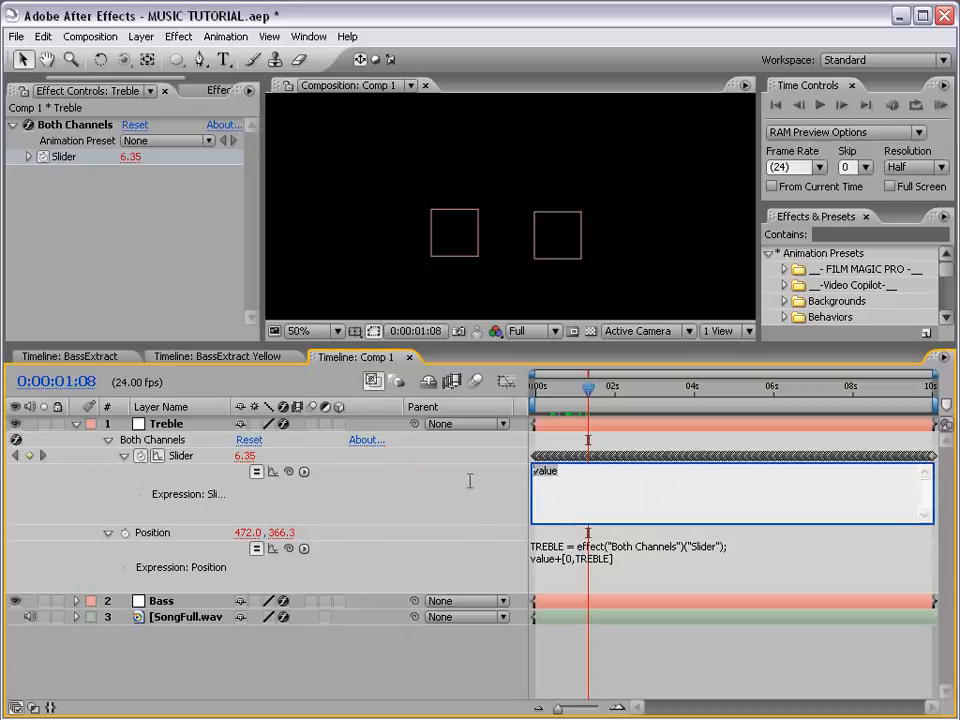
left_click(605, 498)
left_click_drag(581, 474, 485, 475)
type("linear(")
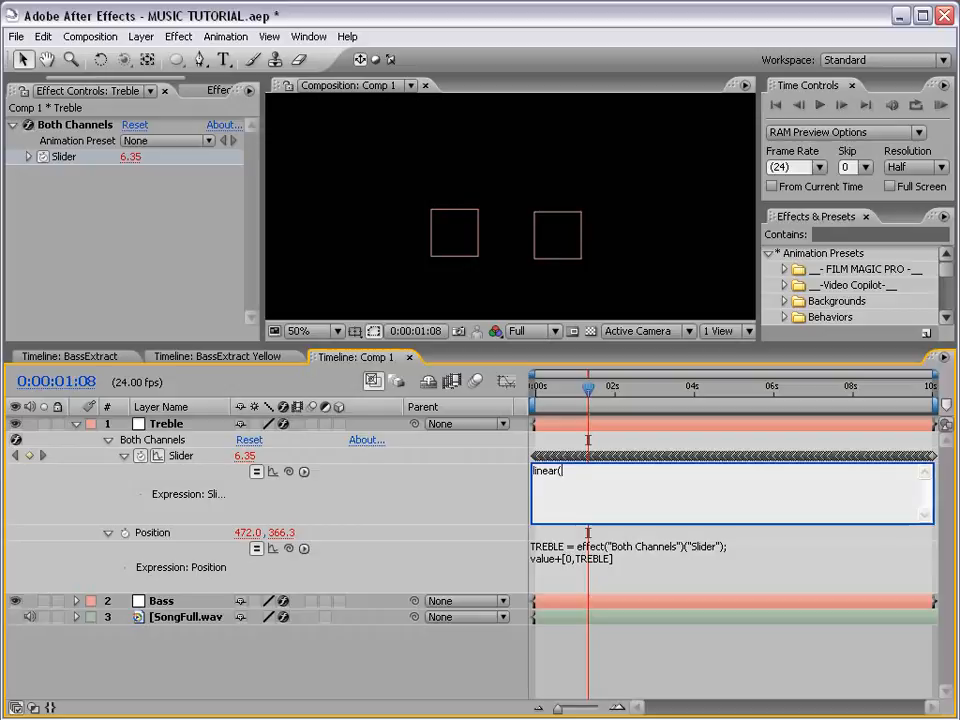
type("value,0,100,0,500")
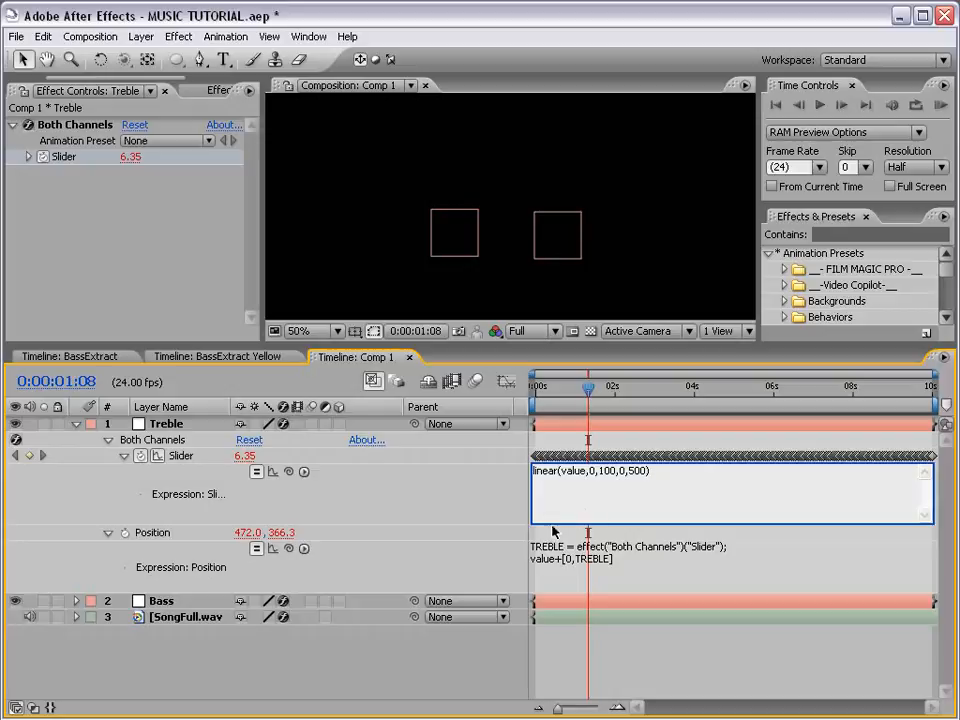
left_click_drag(551, 521, 548, 506)
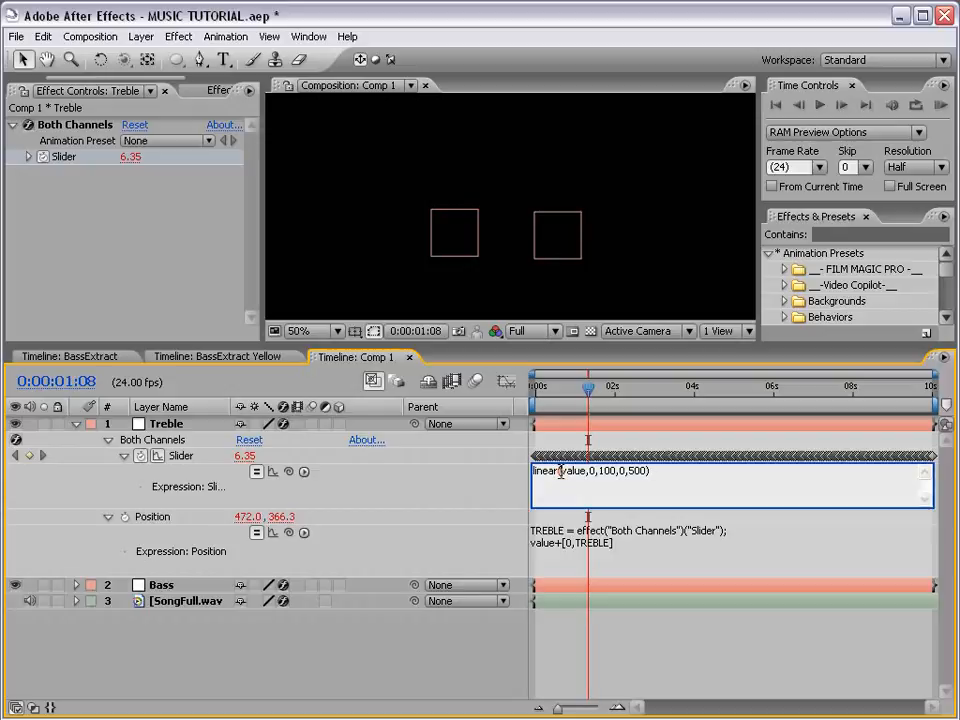
left_click_drag(562, 471, 590, 472)
left_click(602, 484)
left_click(609, 471)
left_click(660, 481)
left_click(544, 443)
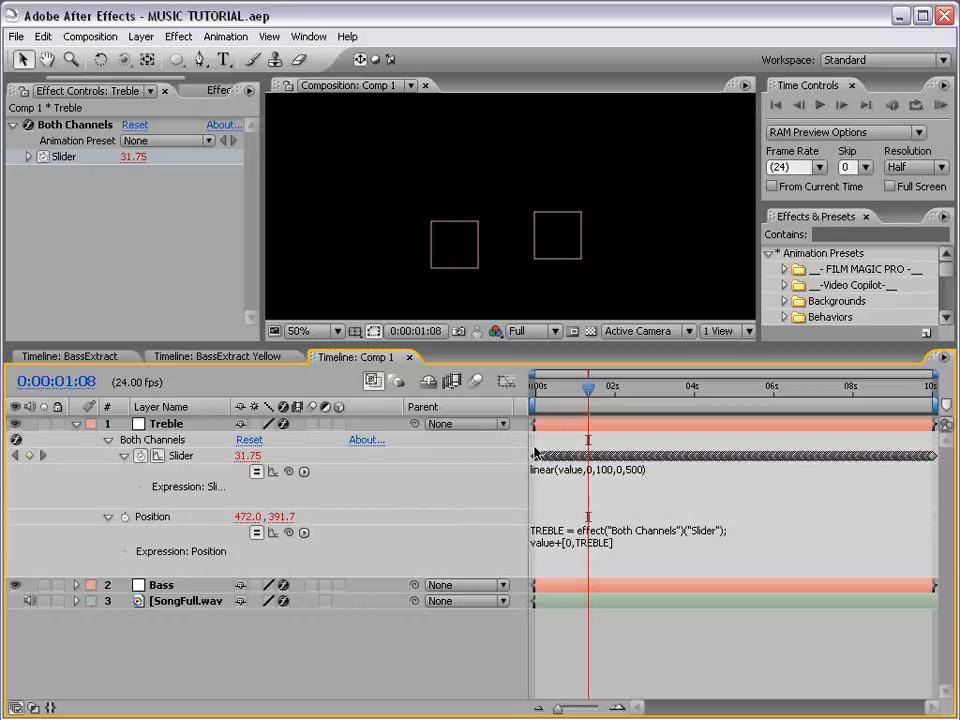
Examine the Treble Slider's keyframe curve in the Graph Editor, including the peak at 0:00:00:23, and return to the layer bars.
left_click(181, 456)
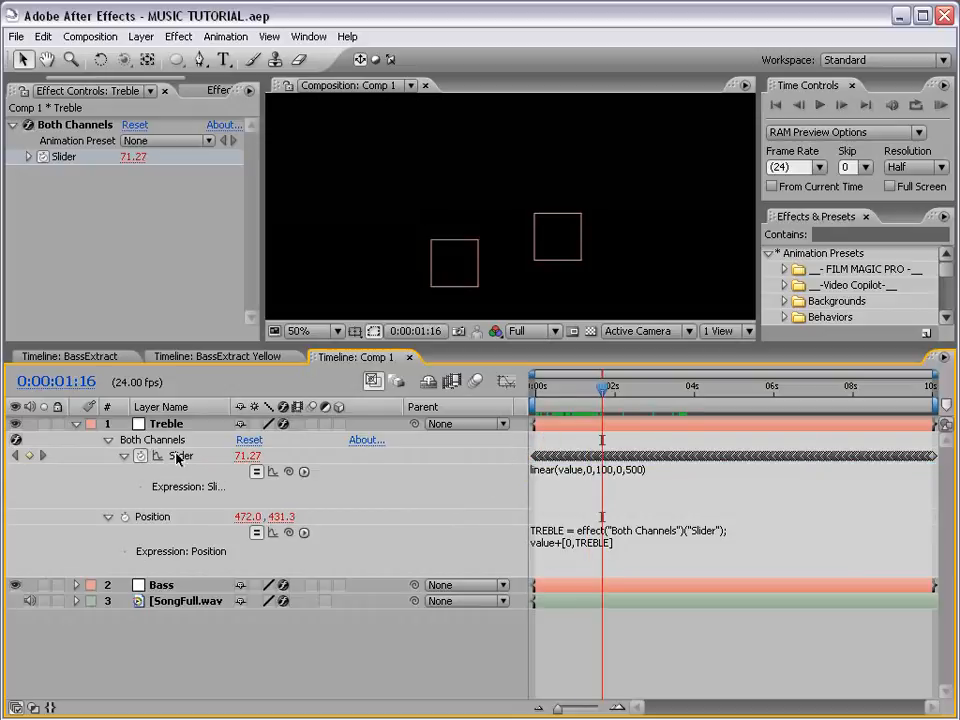
left_click(176, 458)
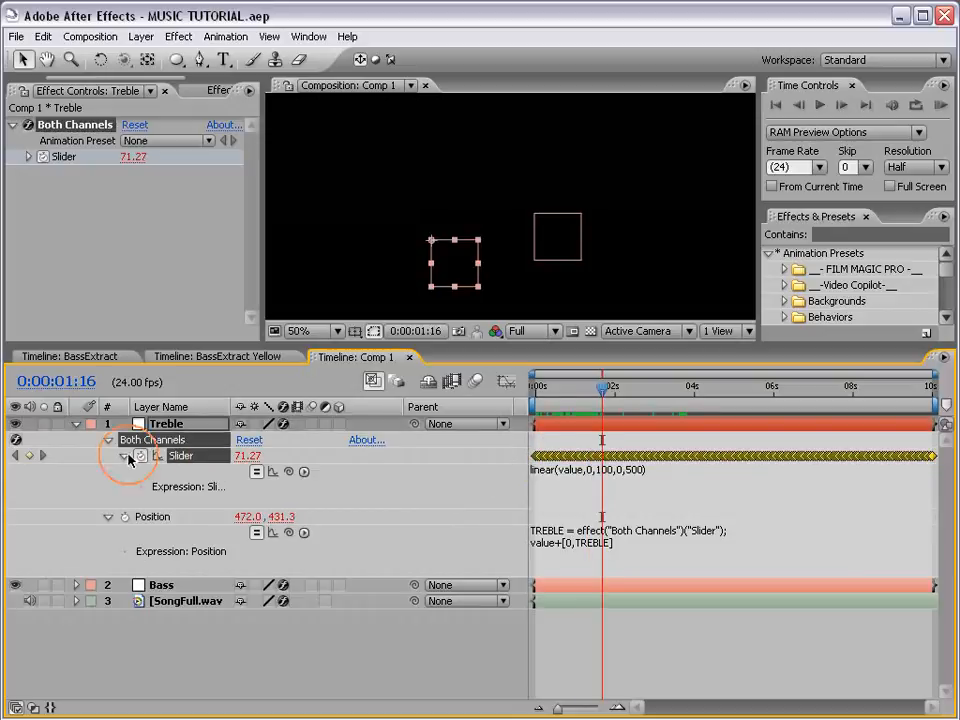
left_click(506, 383)
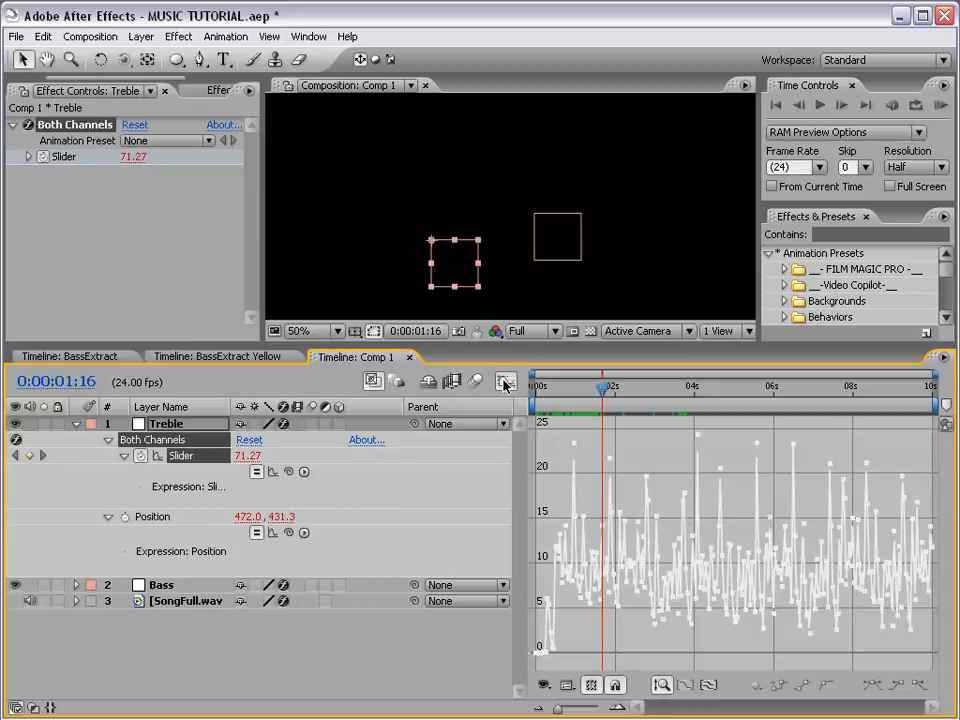
left_click(619, 707)
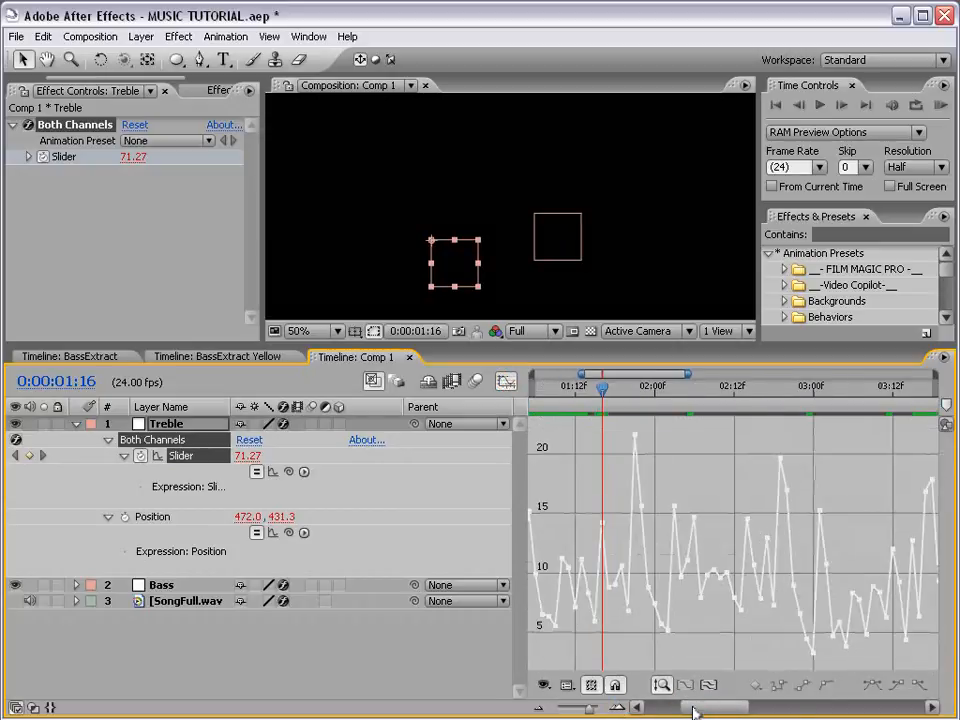
left_click_drag(692, 707, 655, 707)
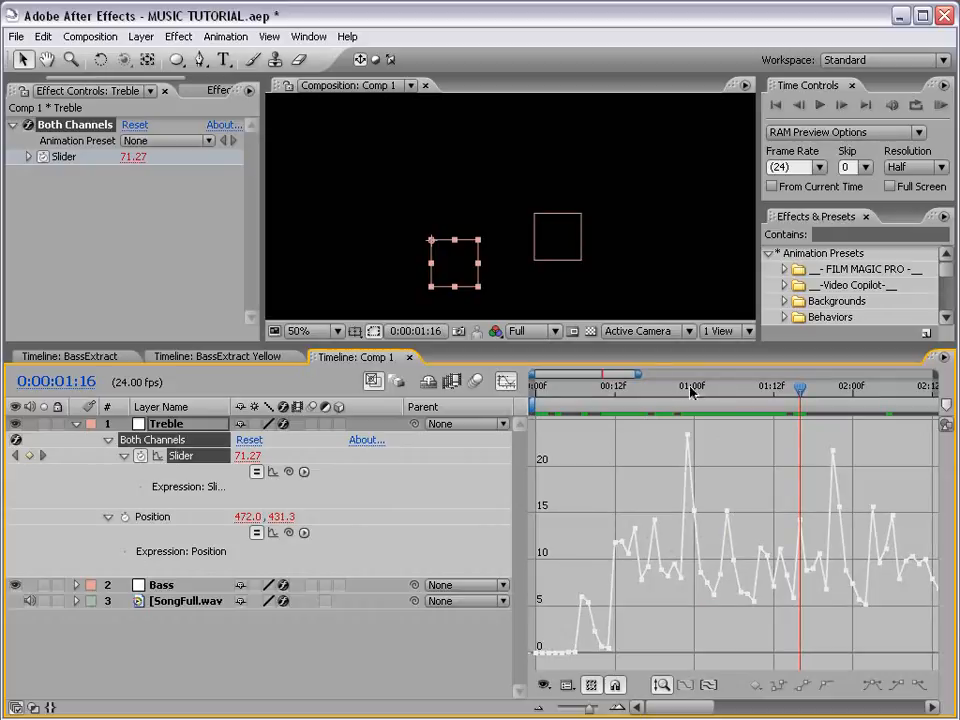
left_click(688, 386)
mouse_move(688, 484)
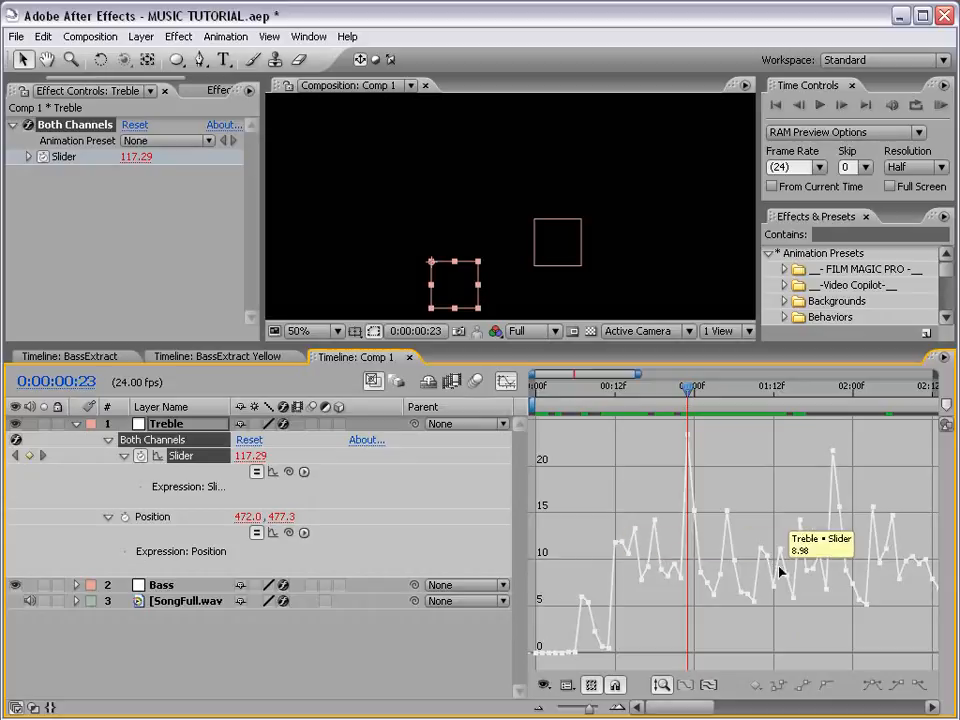
mouse_move(771, 584)
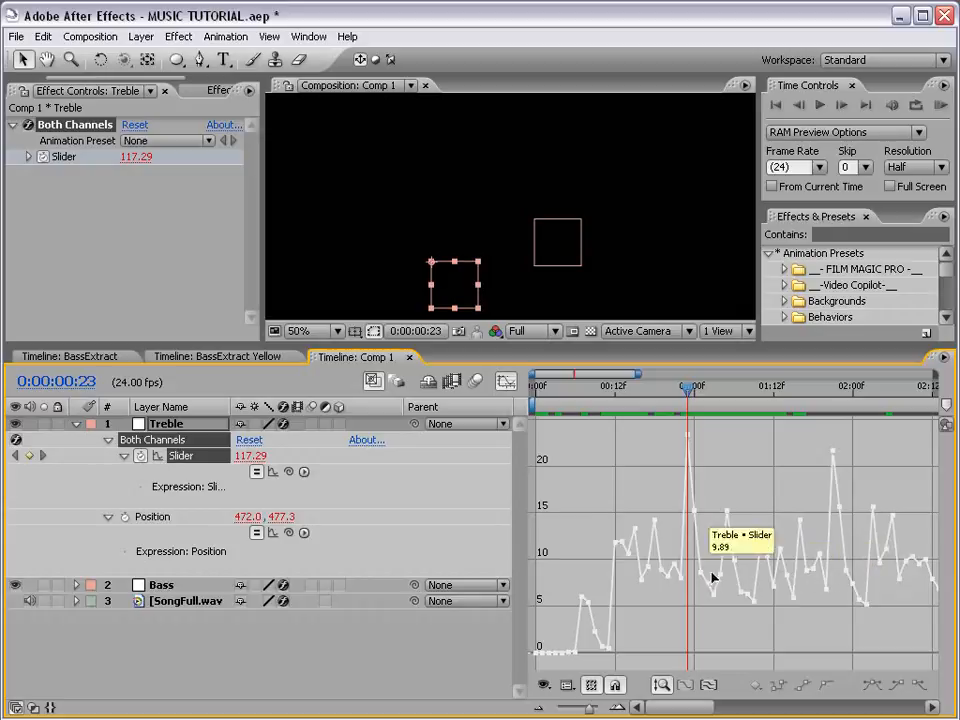
left_click(507, 383)
Set the input range in the Treble Slider's linear expression to 8 and 50, making it linear(value,8,50,0,500).
left_click(595, 472)
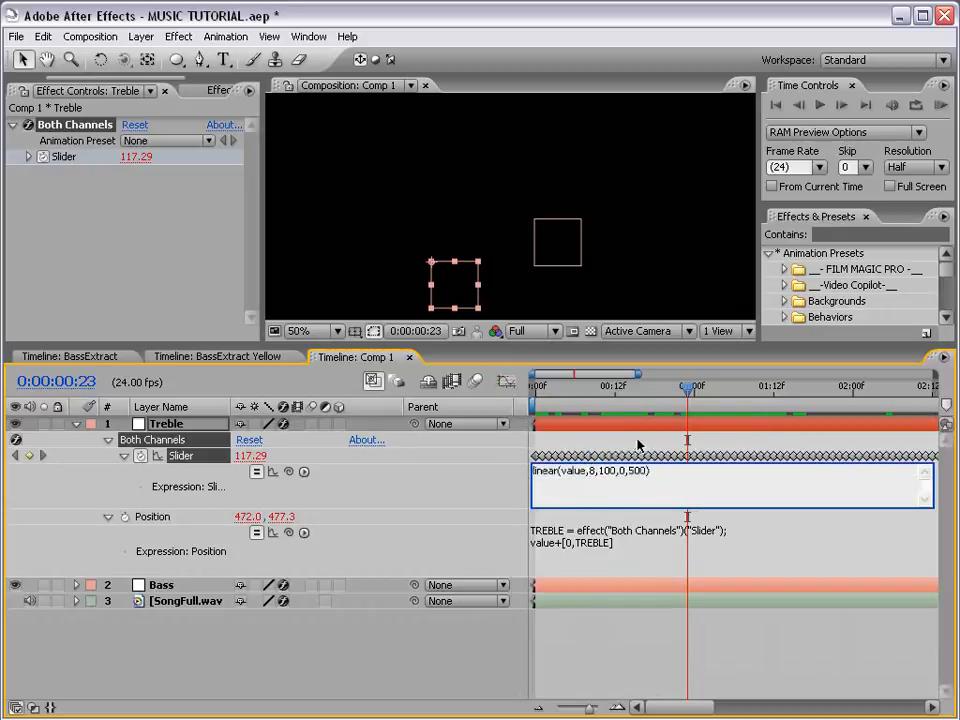
key("shift+Right")
key("shift+Right")
key("shift+Right")
type("50")
left_click(600, 521)
Compare the Treble Slider's values with its expression enabled and disabled at several times between 0:00:00:11 and 0:00:01:03.
left_click_drag(687, 386, 609, 388)
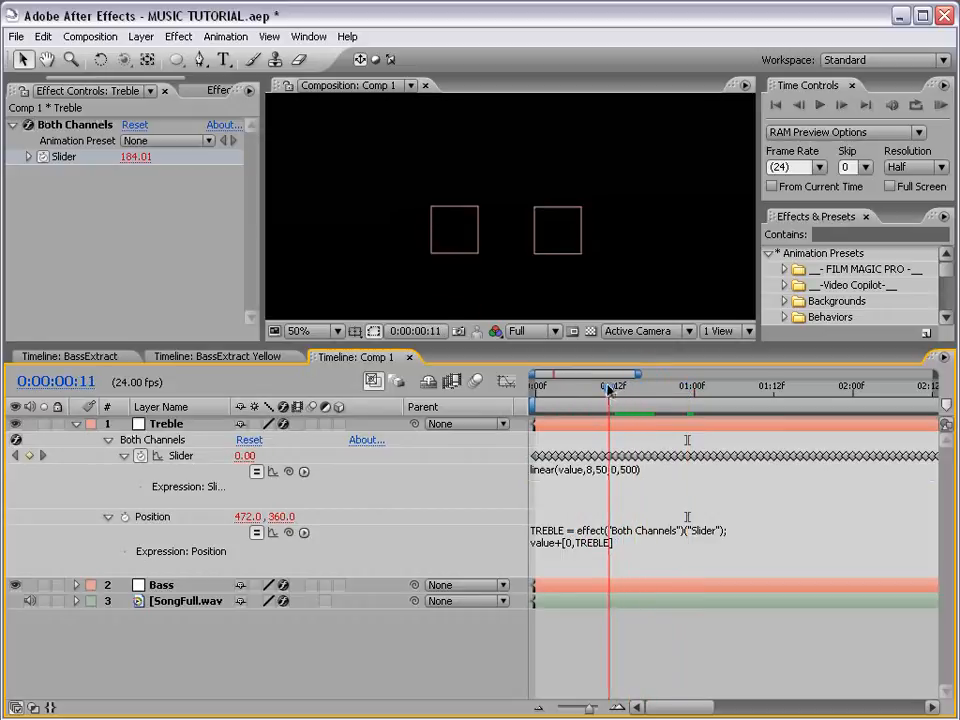
left_click(257, 471)
left_click_drag(607, 386, 636, 388)
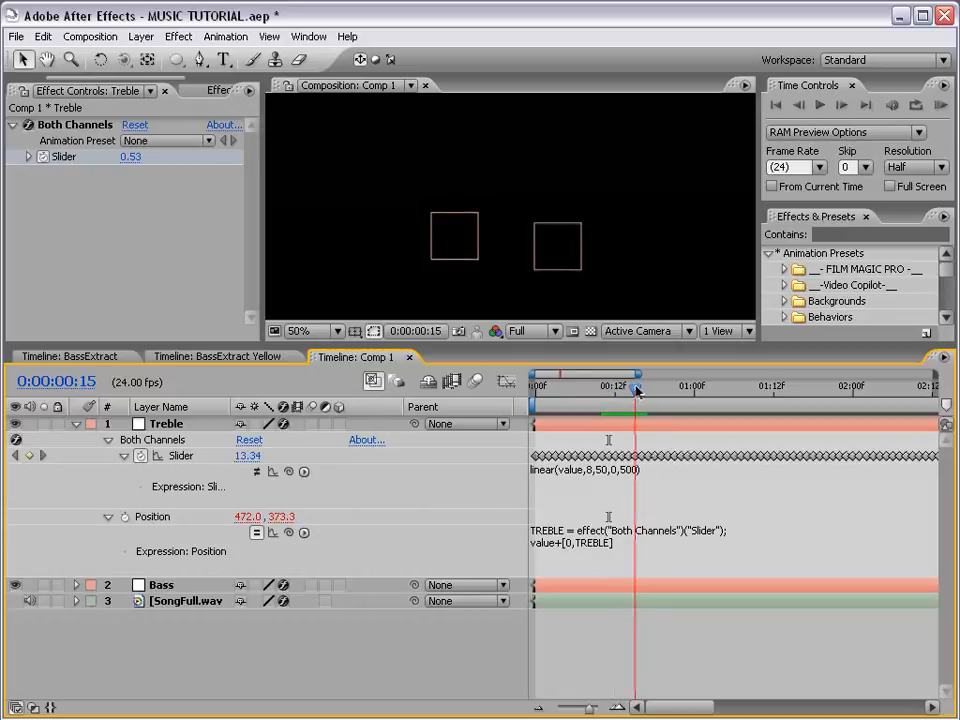
left_click(255, 472)
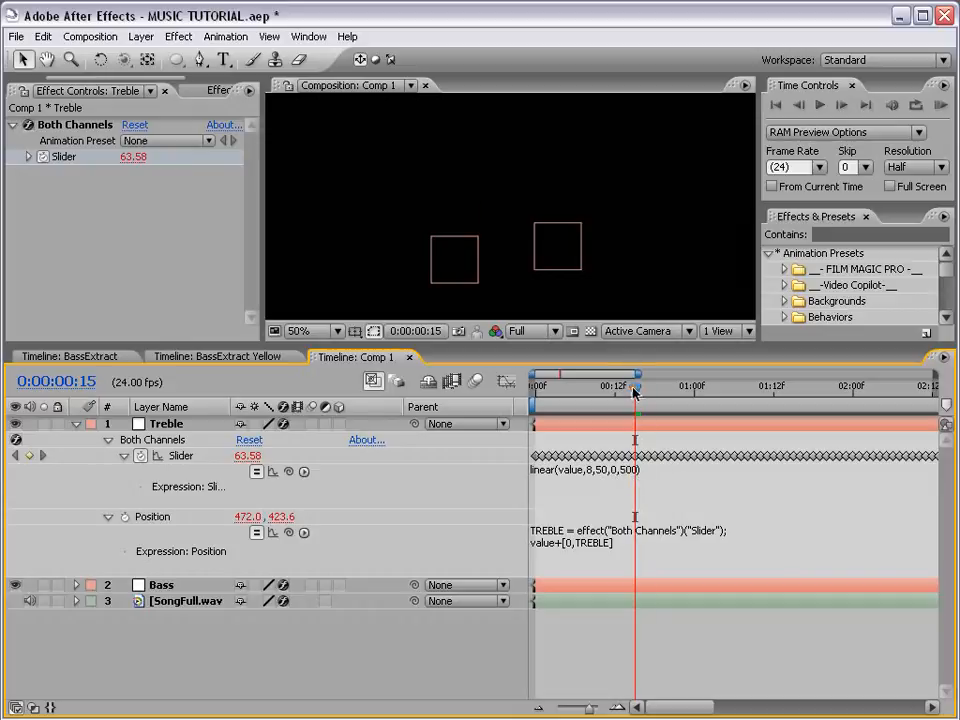
left_click_drag(634, 392, 647, 390)
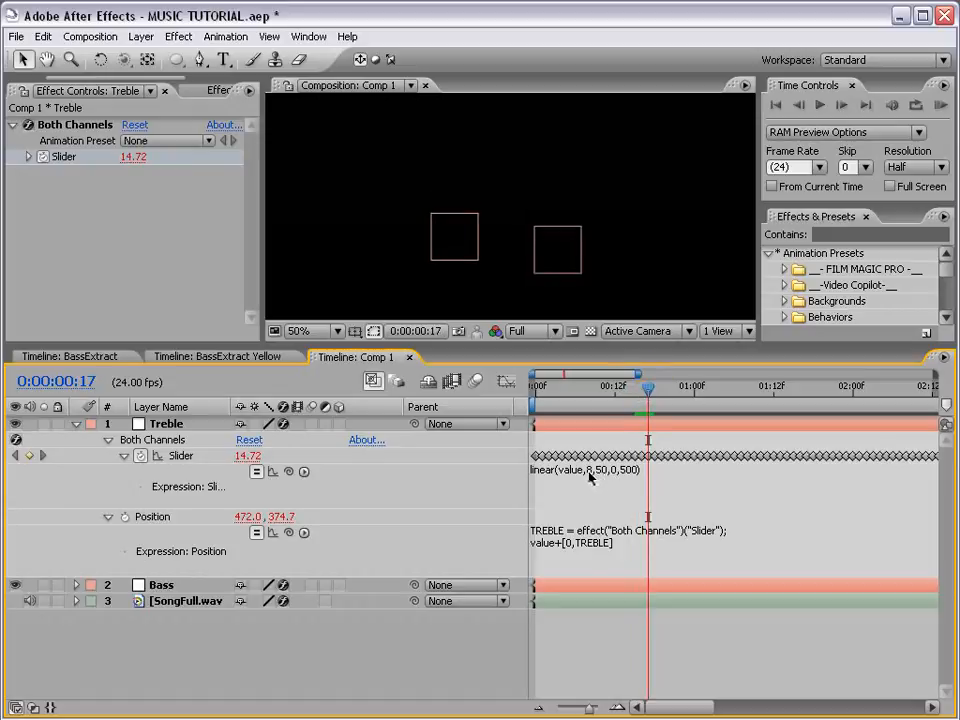
left_click(256, 471)
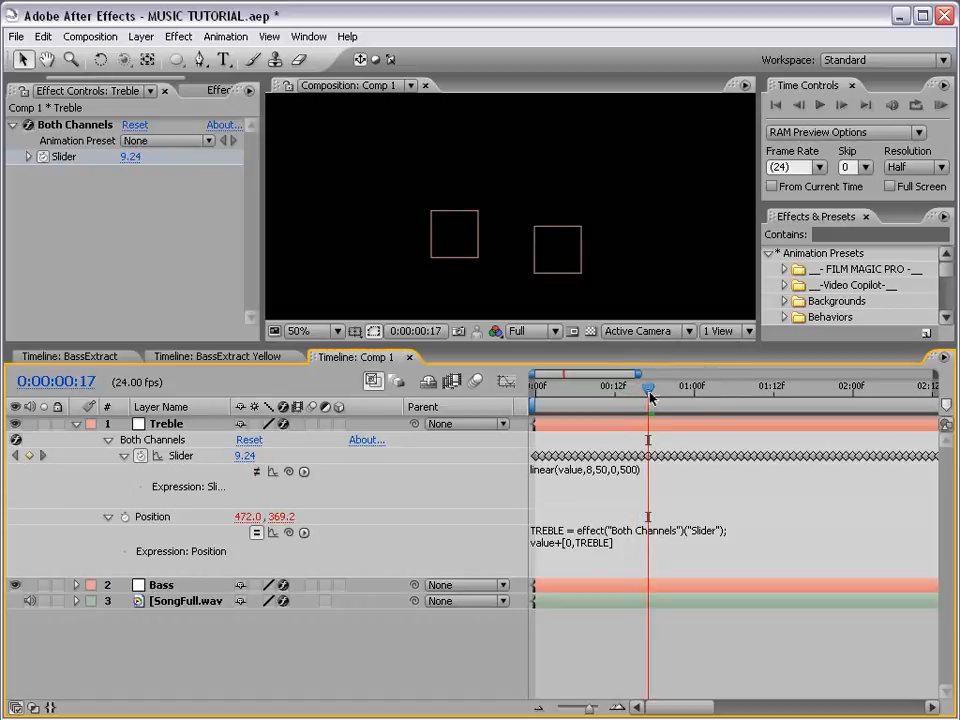
key("space")
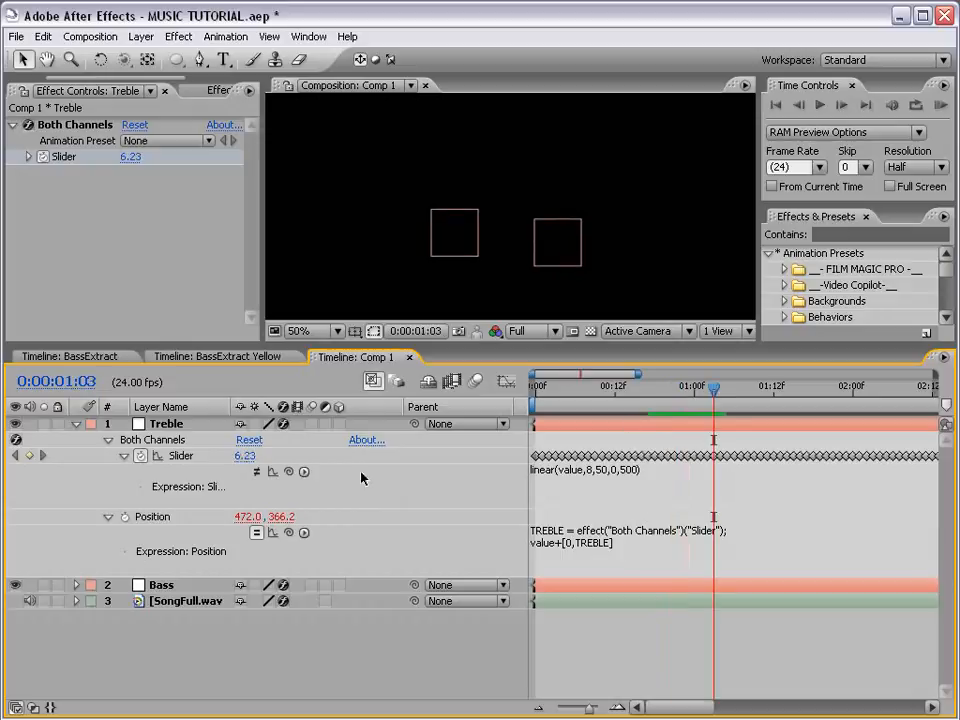
left_click(257, 471)
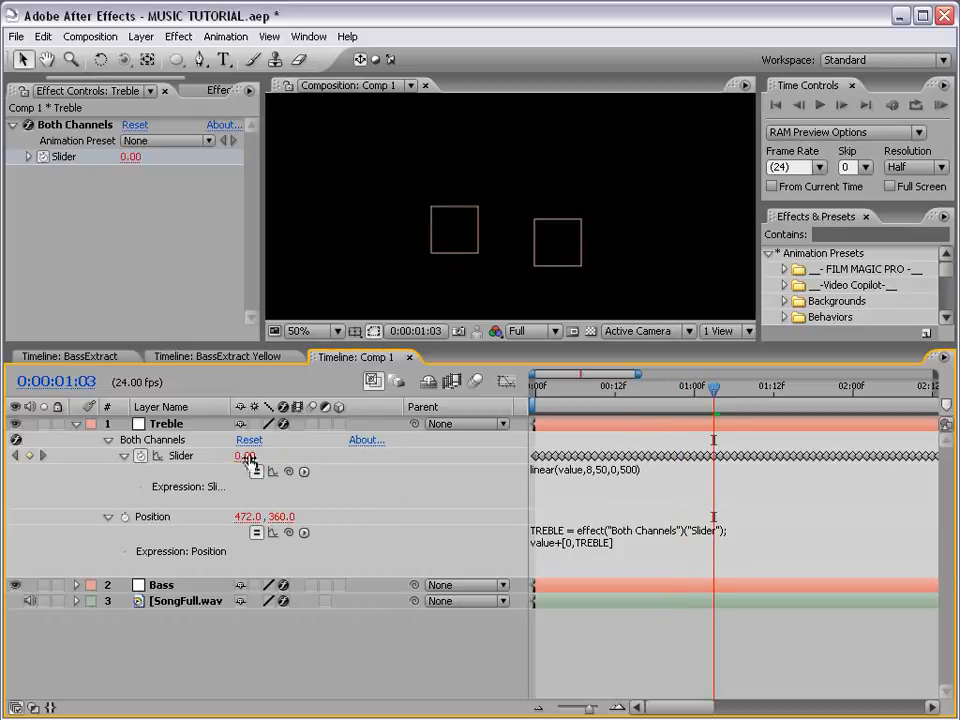
Raise the input minimum in the Treble Slider's linear expression to 10.
left_click(592, 476)
left_click(592, 476)
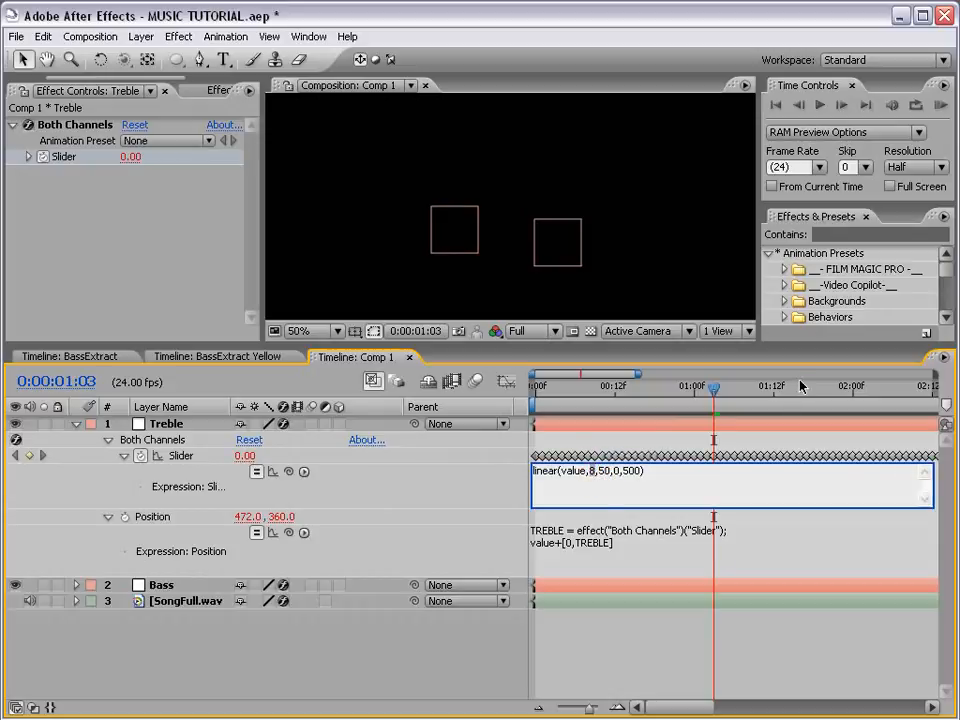
key("BackSpace")
type("10")
left_click(618, 430)
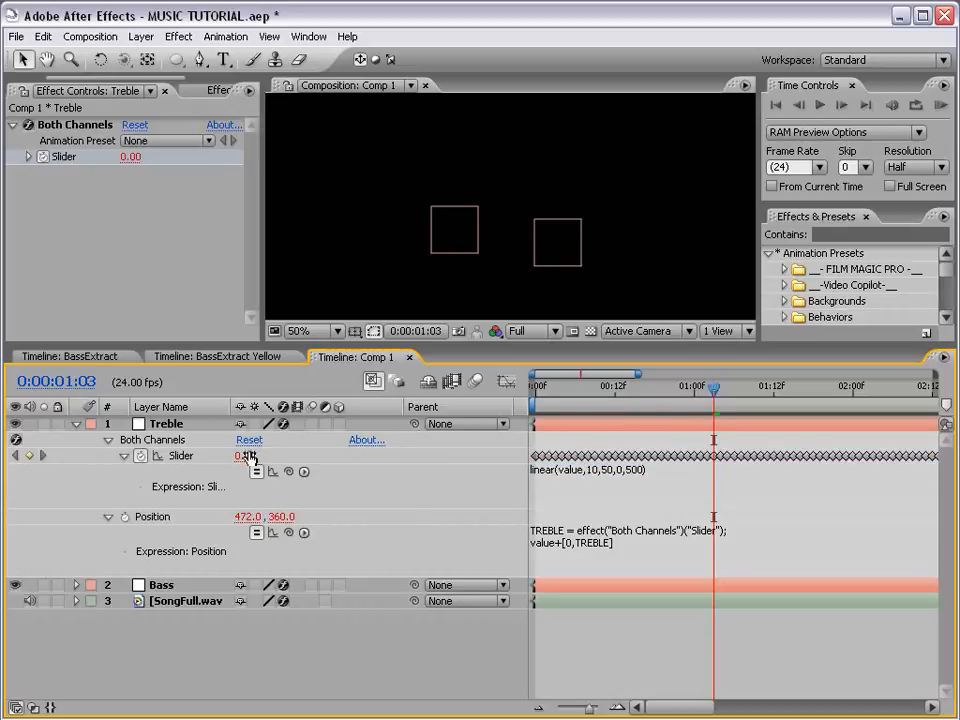
Show the Treble Slider's post-expression graph, compare it with the keyframe curve in the Graph Editor, and return to the layer bars.
left_click(506, 383)
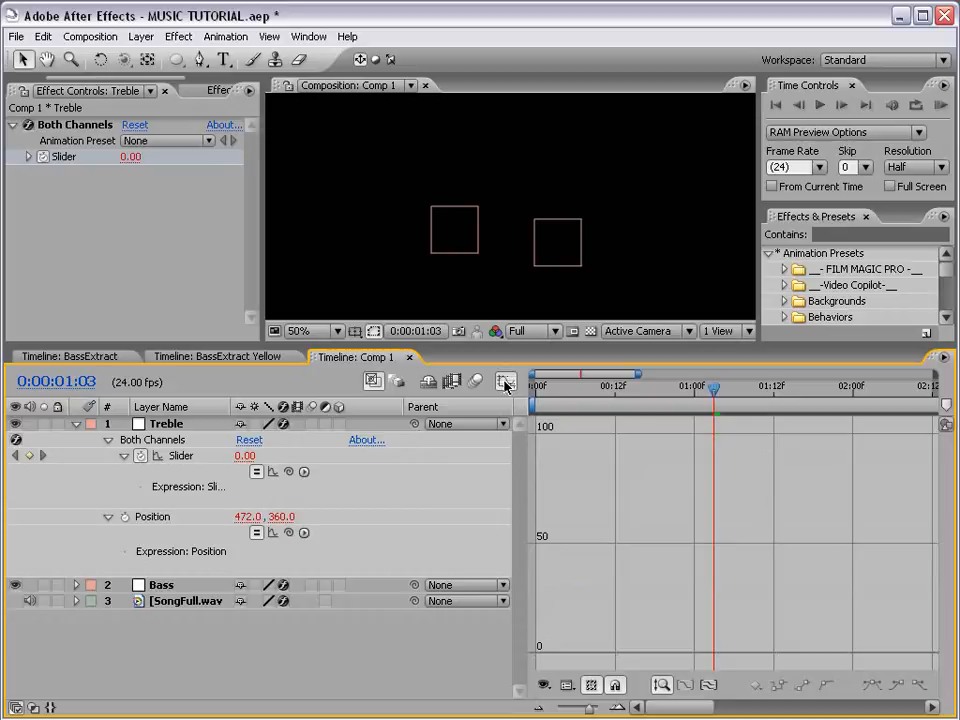
left_click(273, 472)
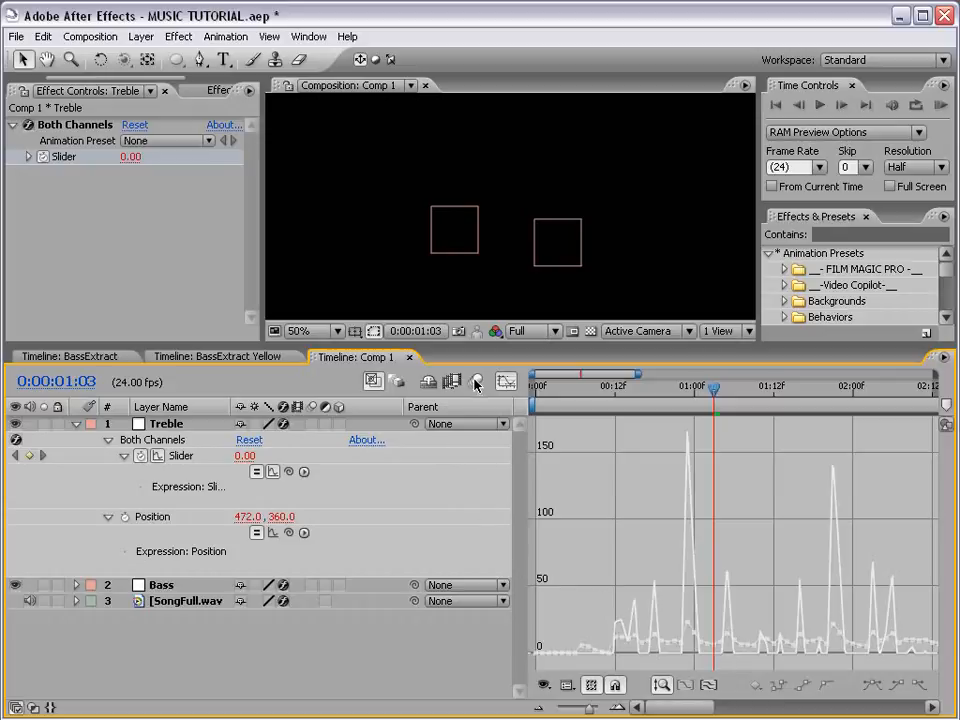
key("shift+F3")
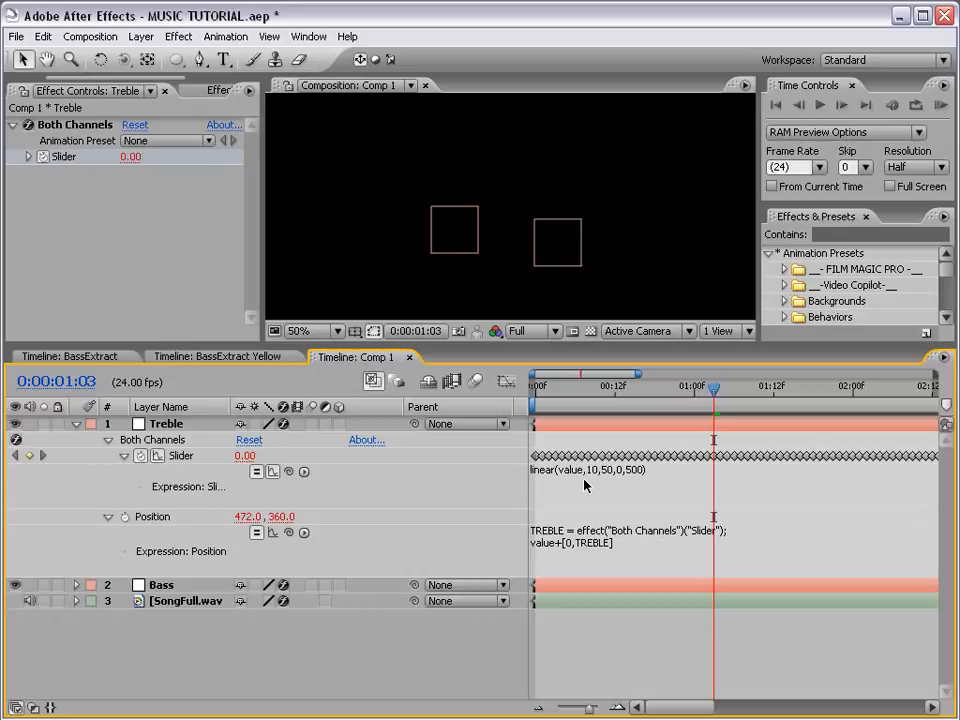
Preview the motion of both nulls with the audio from 0:00:00:06.
left_click(595, 392)
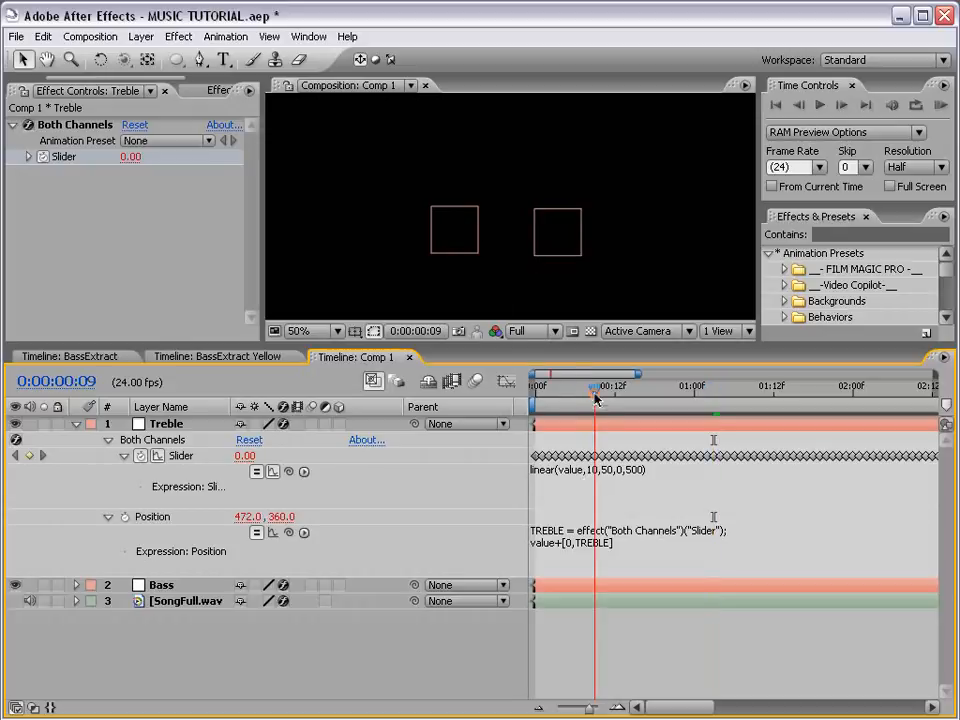
left_click_drag(595, 394, 575, 392)
scroll(492, 255, "down", 1)
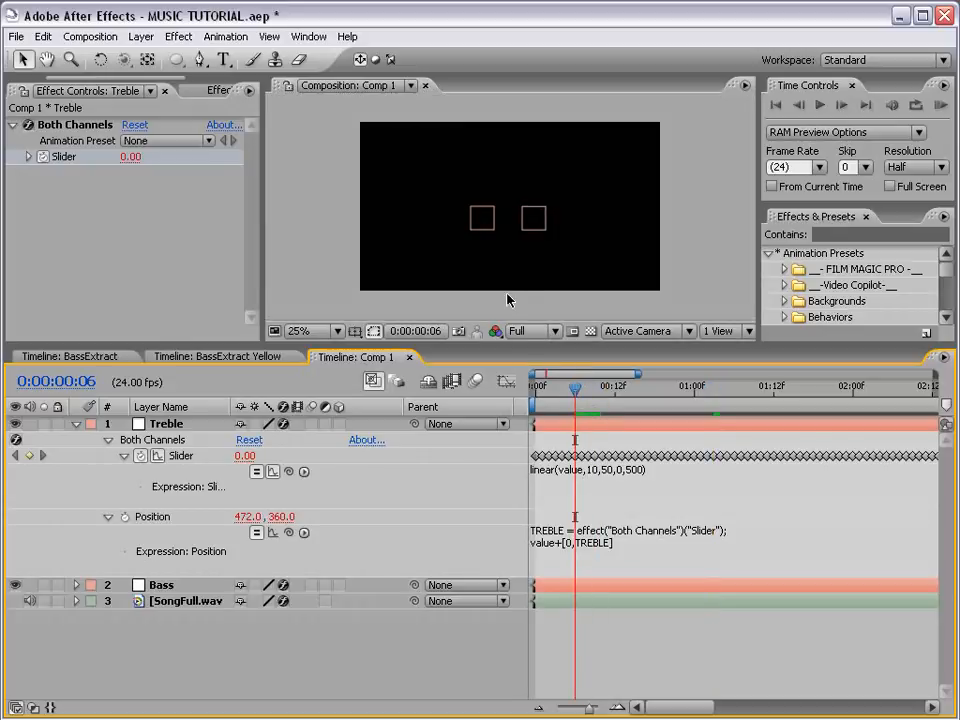
scroll(499, 270, "up", 1)
key("KP_0")
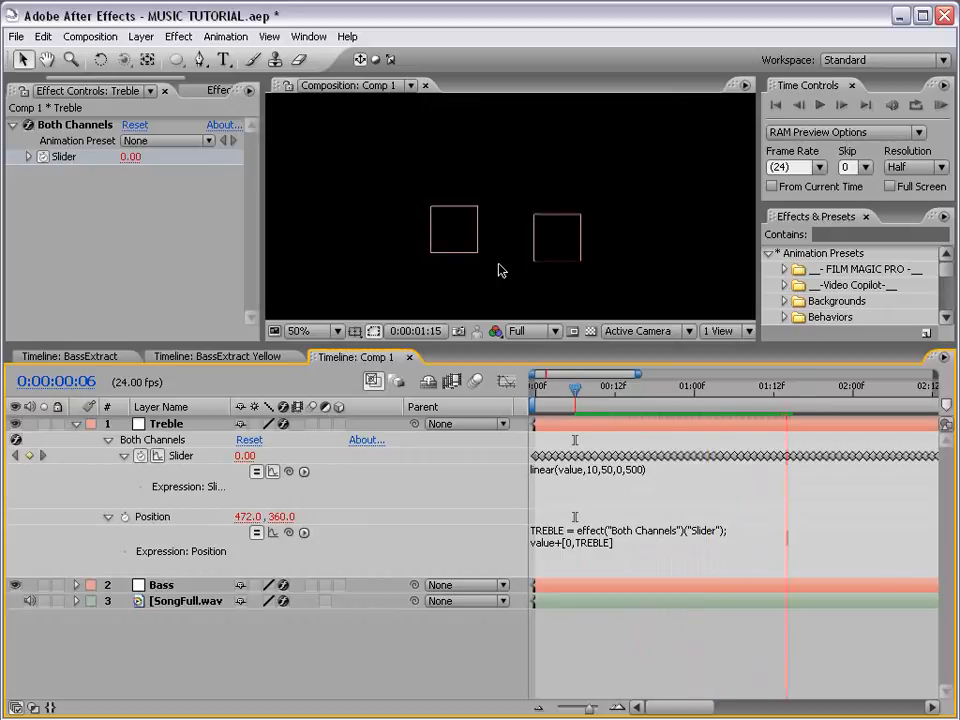
scroll(500, 270, "down", 1)
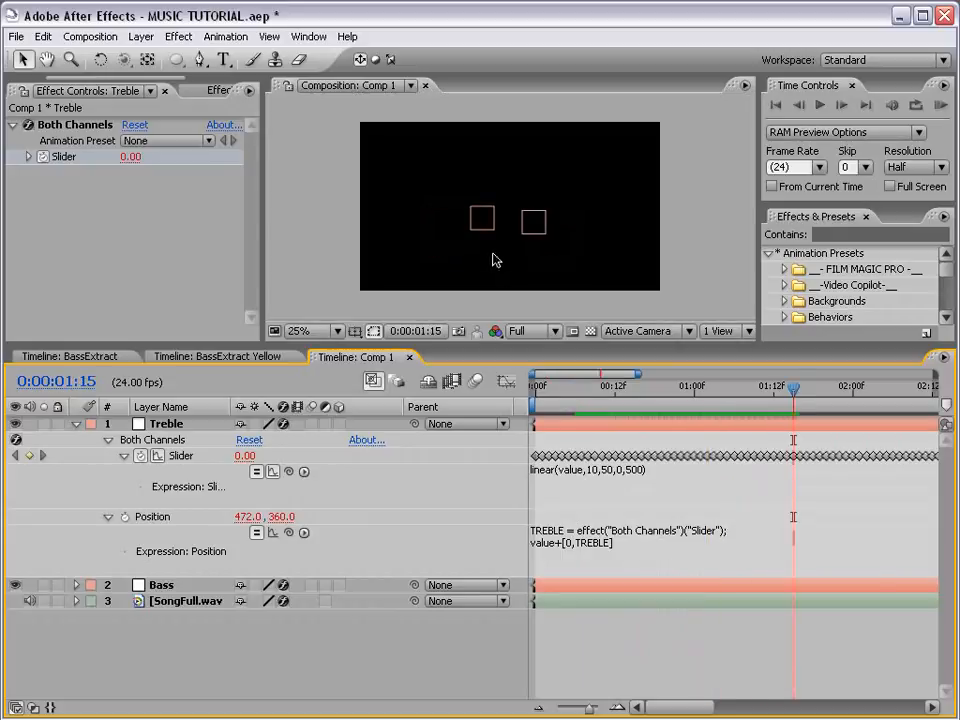
Change the Treble layer's label color to teal and replay the preview of both nulls up to 0:00:02:13.
left_click(86, 425)
left_click(132, 523)
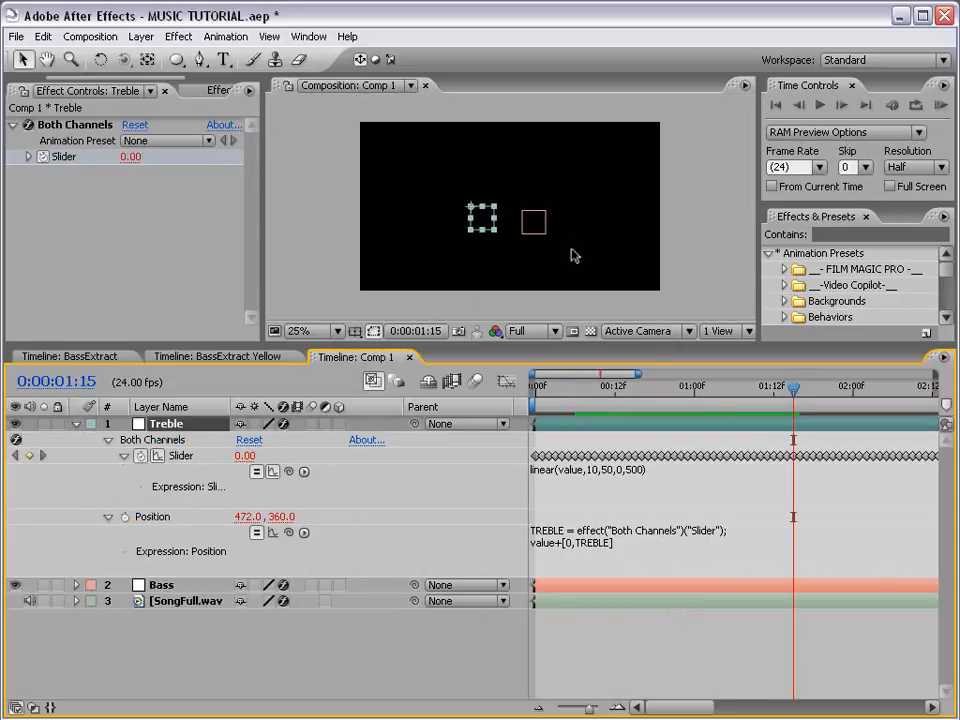
scroll(575, 256, "up", 1)
left_click(577, 388)
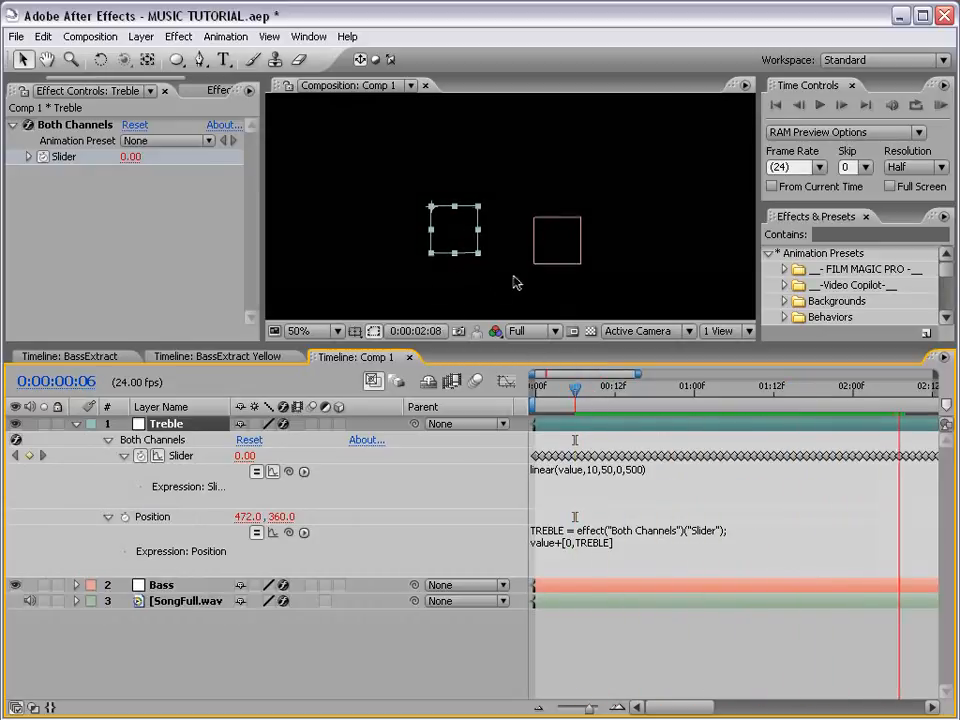
key("space")
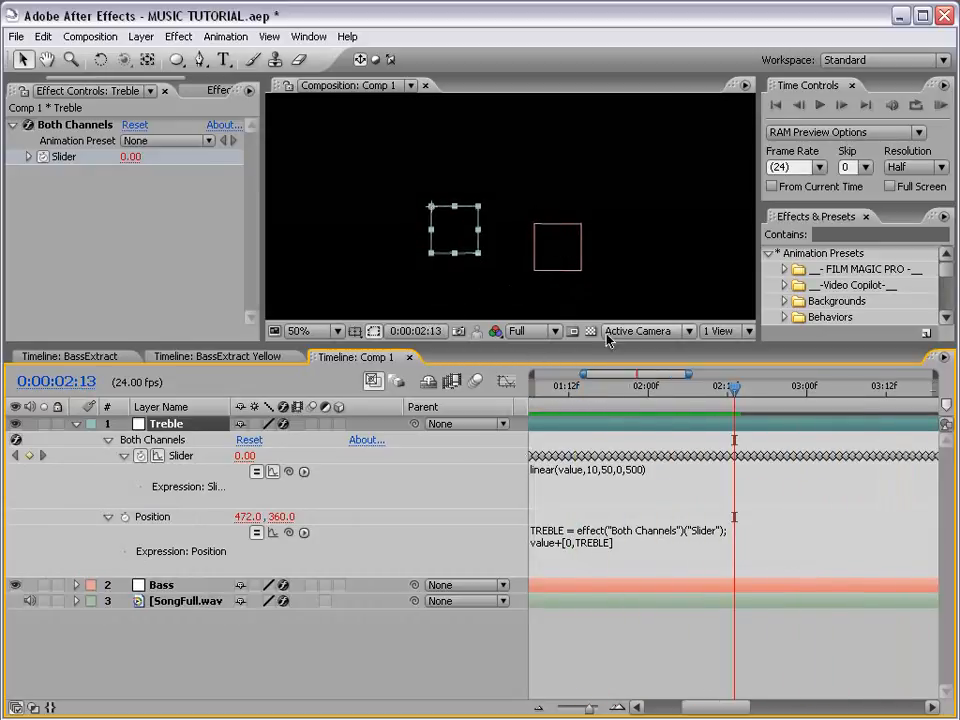
Set the input minimum in the Treble Slider's linear expression to 8.5.
left_click(636, 471)
left_click(603, 469)
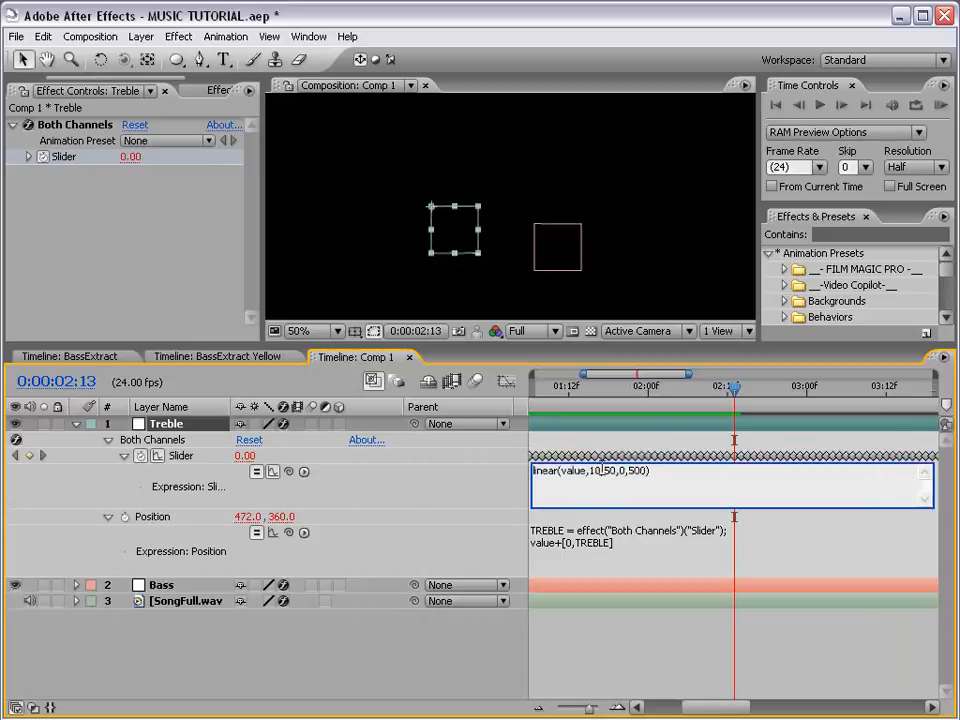
double_click(600, 470)
type("8.5")
key("KP_Enter")
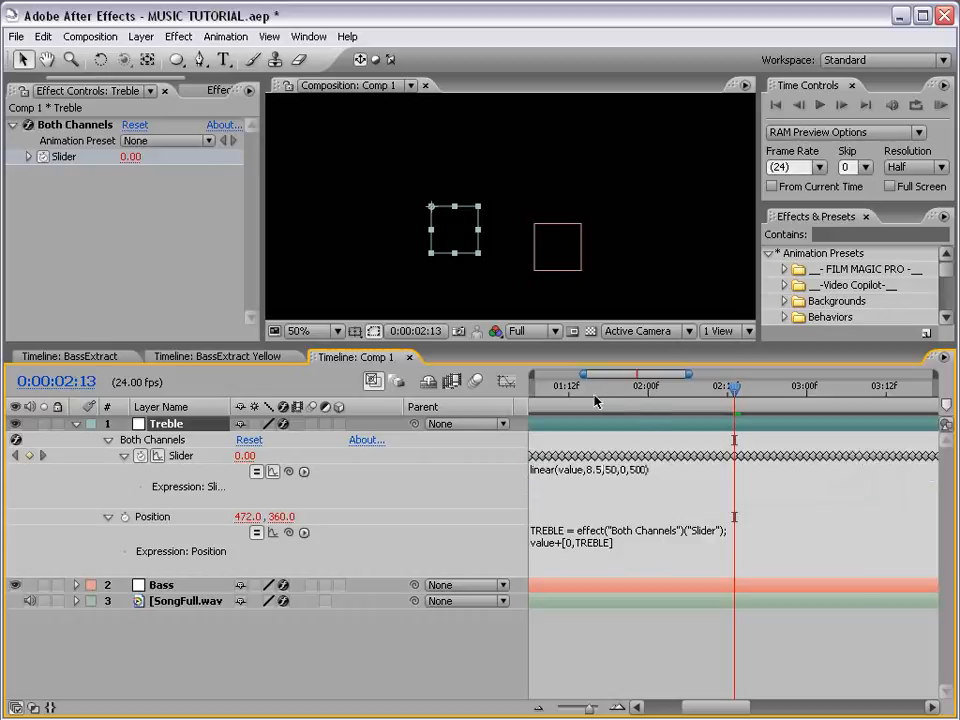
Preview the motion of both nulls from 0:00:01:16 with the adjusted treble range.
left_click(596, 401)
key("KP_0")
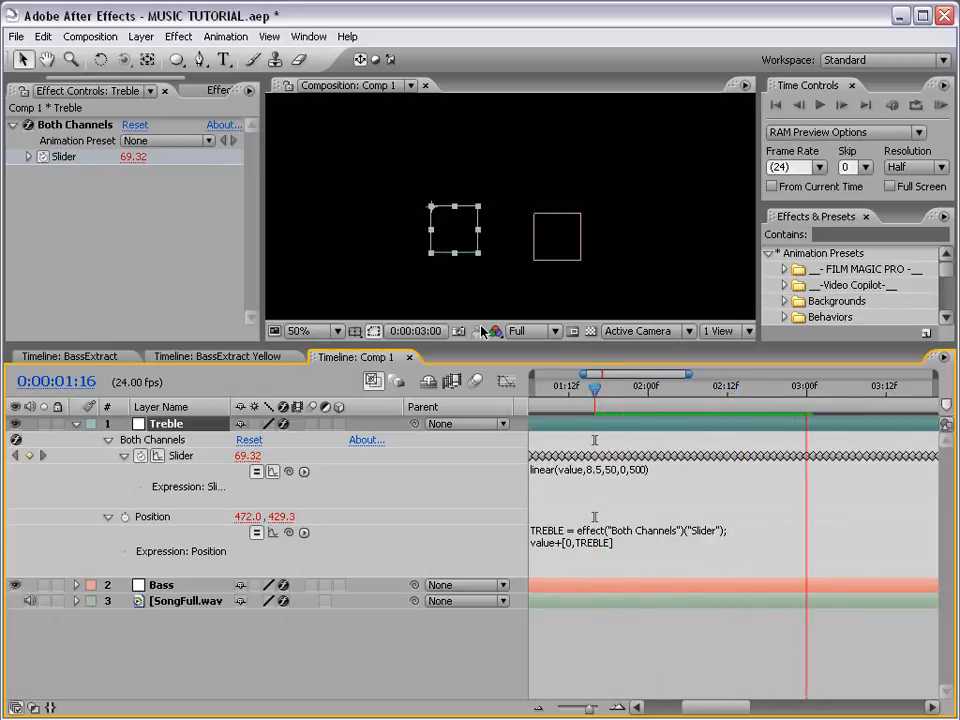
key("space")
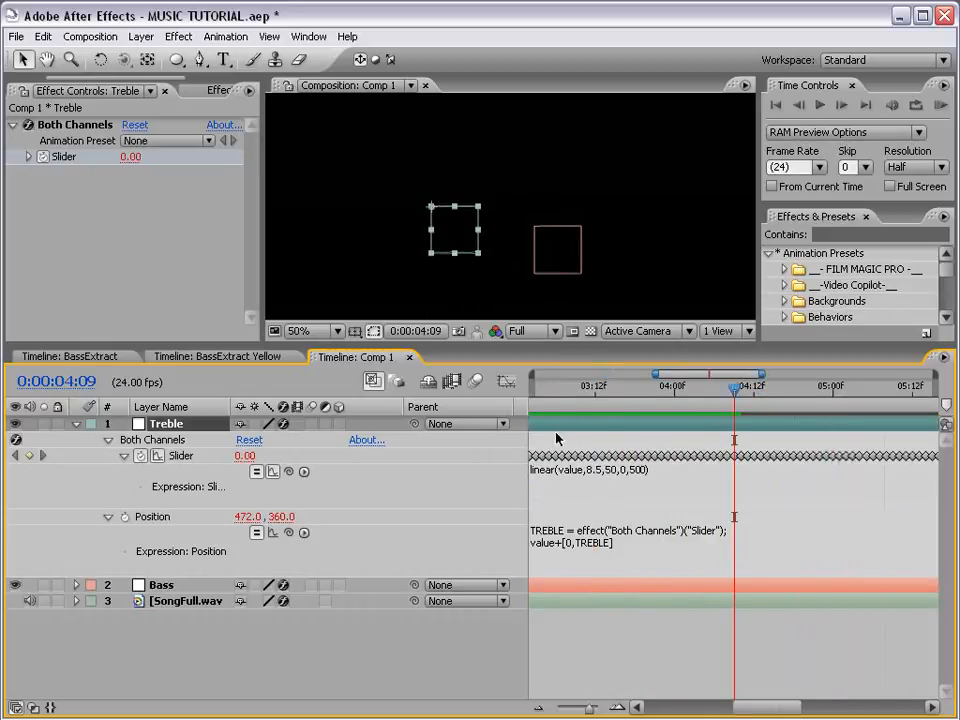
Collapse the Treble layer and add the expression linear(value,0,100,0,500) to the Bass layer's Slider.
left_click(77, 424)
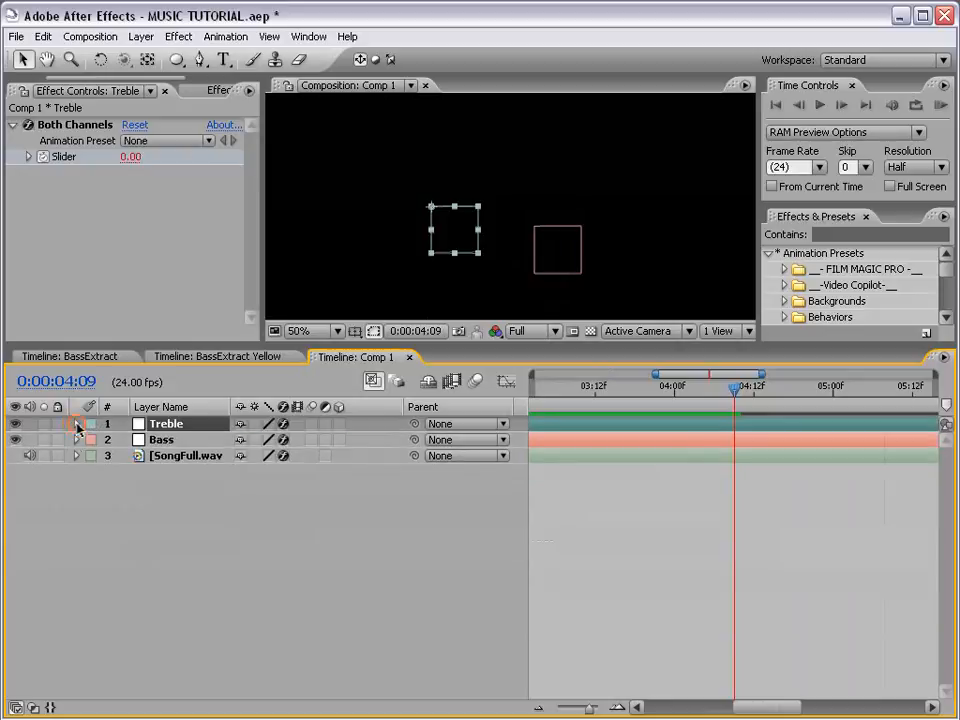
left_click(77, 424)
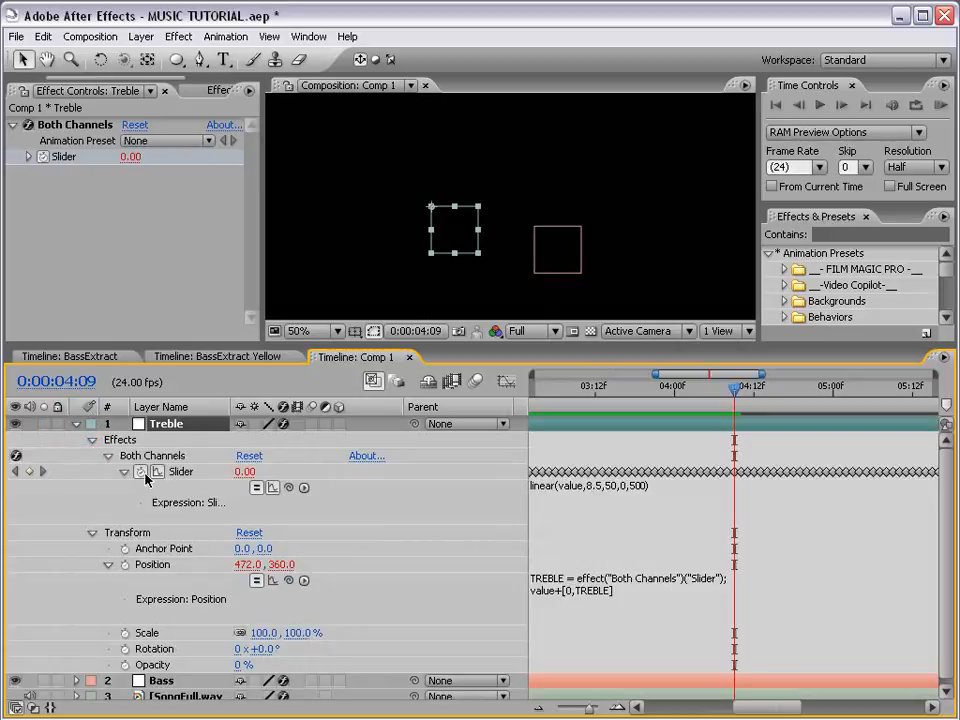
left_click(77, 424)
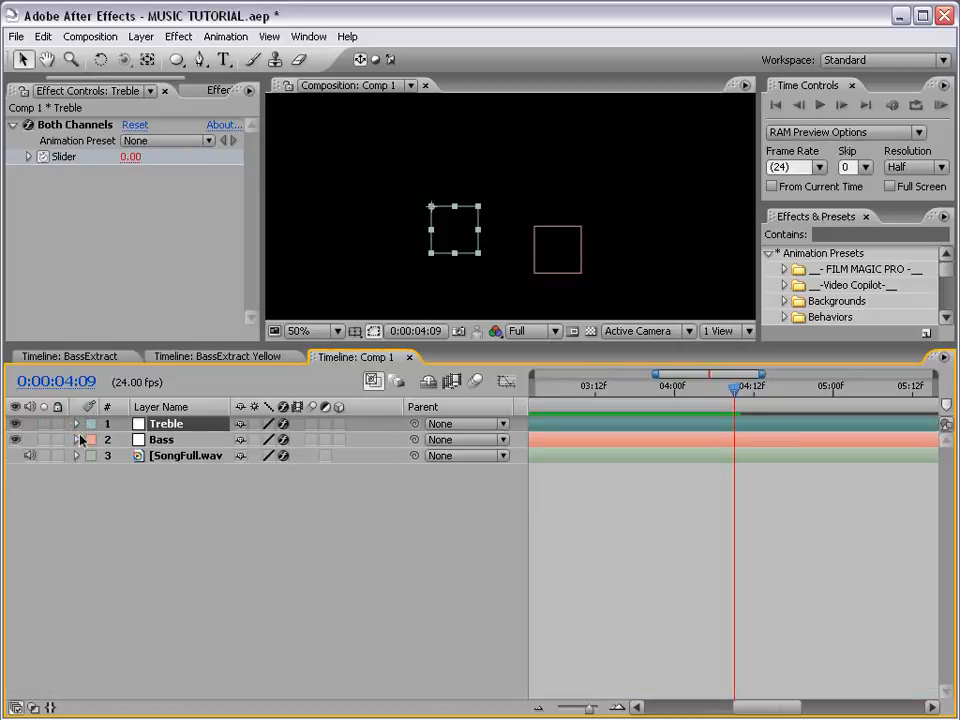
left_click(77, 440)
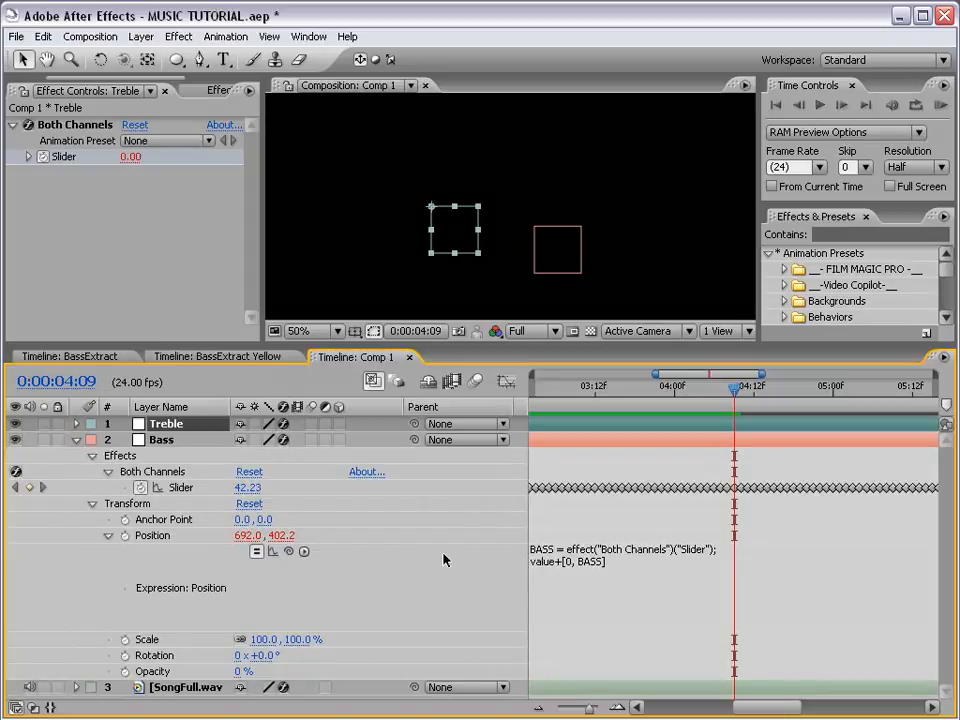
left_click(140, 487, "alt")
type("linear(value,0,100,0,500")
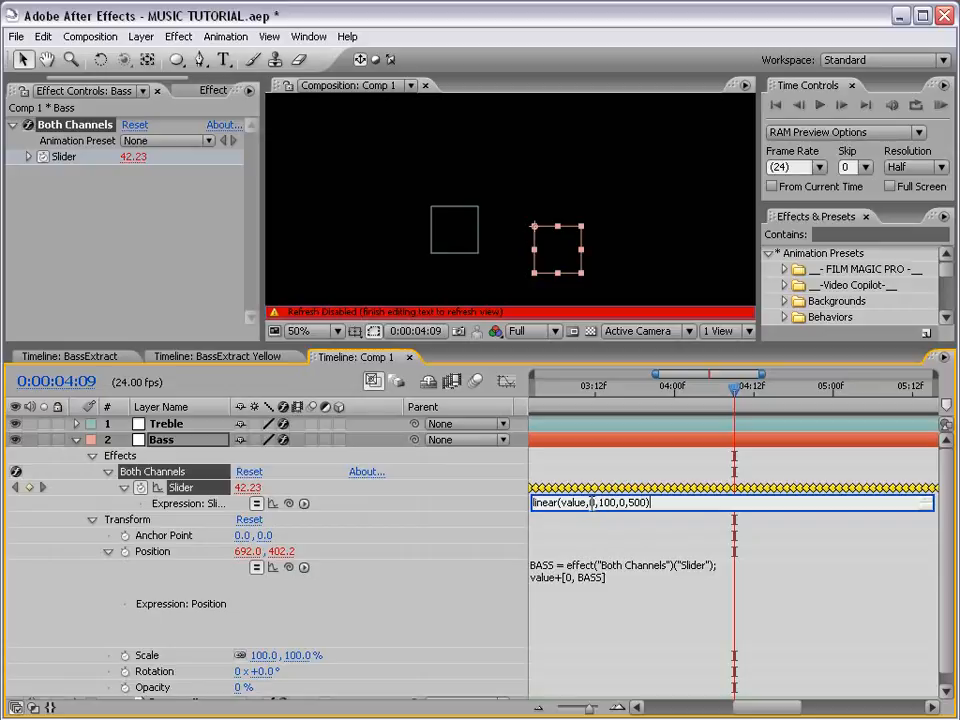
left_click(570, 525)
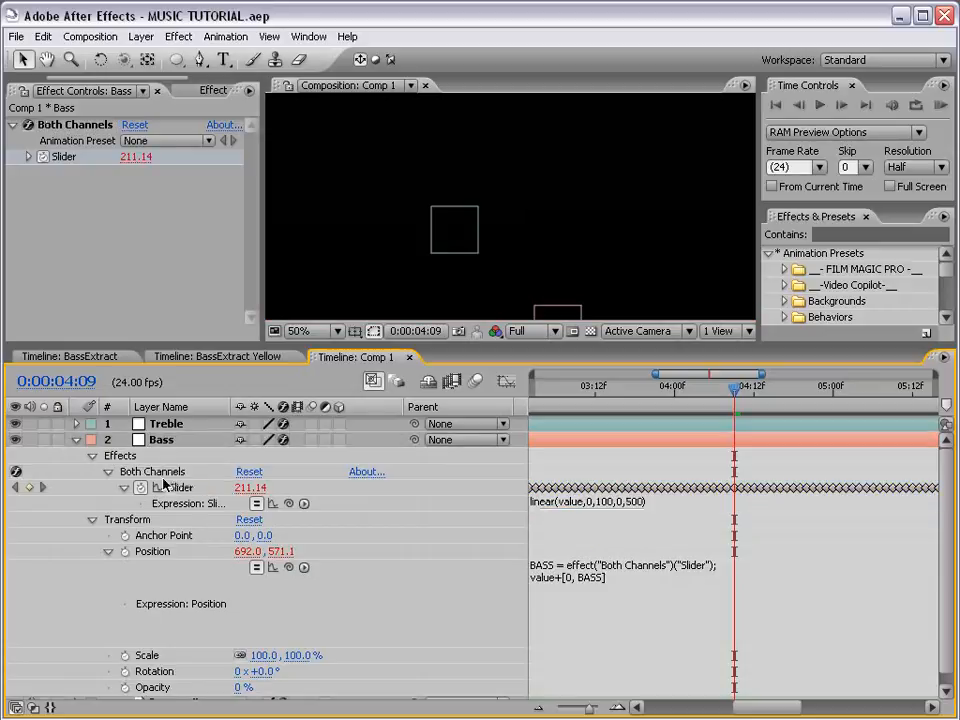
Examine the Bass Slider's curve in the Graph Editor and set its linear expression's input range to 10 through 60.
left_click(507, 380)
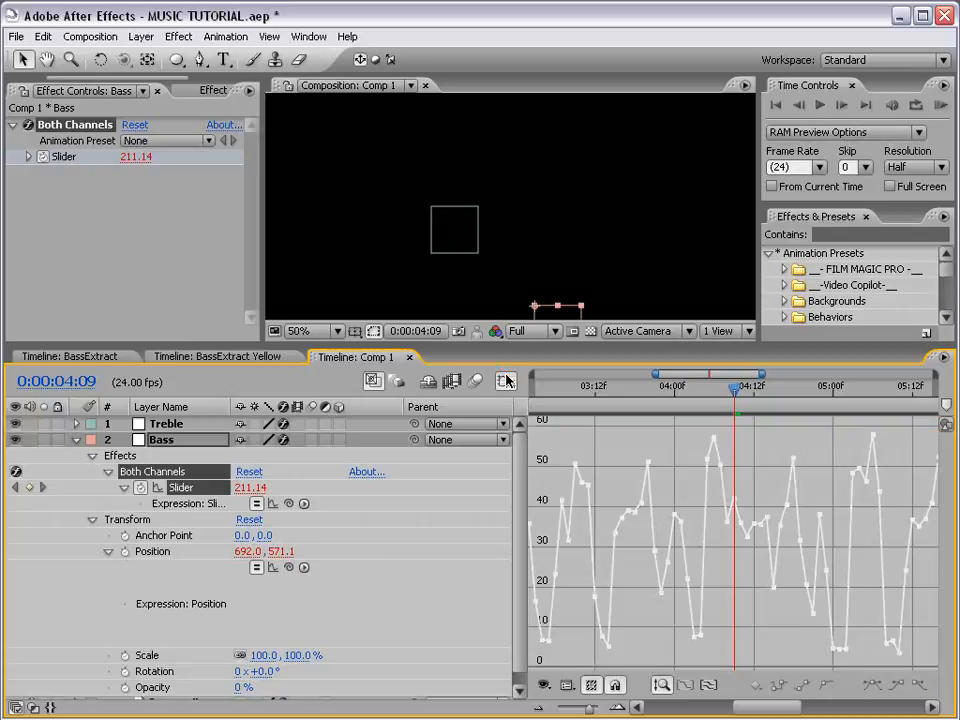
left_click_drag(565, 606, 643, 599)
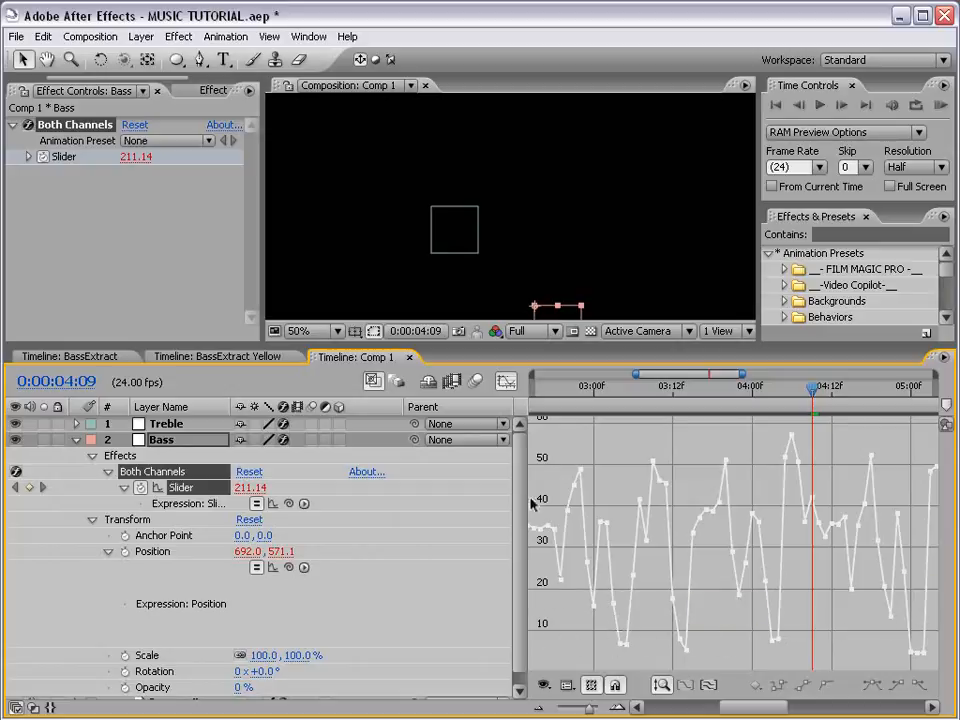
left_click(506, 381)
left_click(614, 504)
left_click(591, 501)
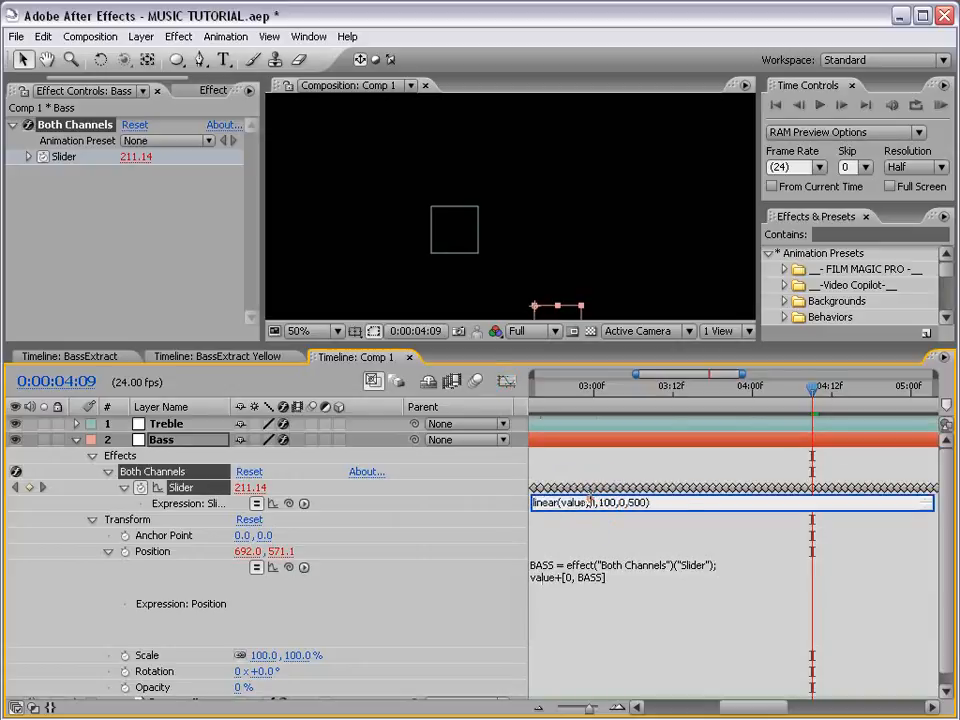
type("1")
key("BackSpace")
key("BackSpace")
key("BackSpace")
type(",")
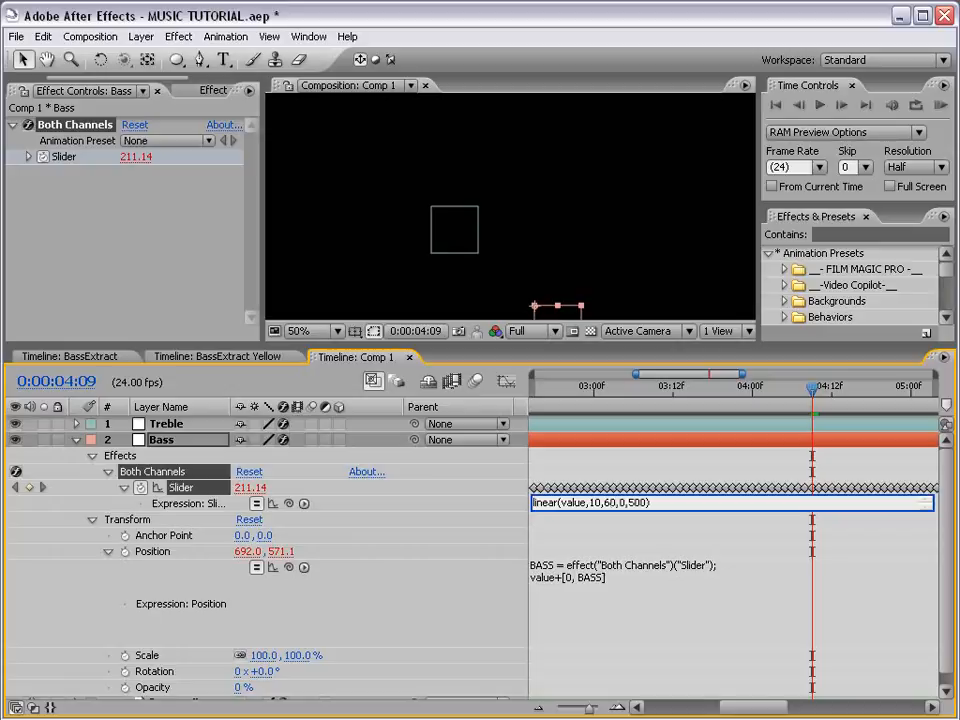
left_click(622, 527)
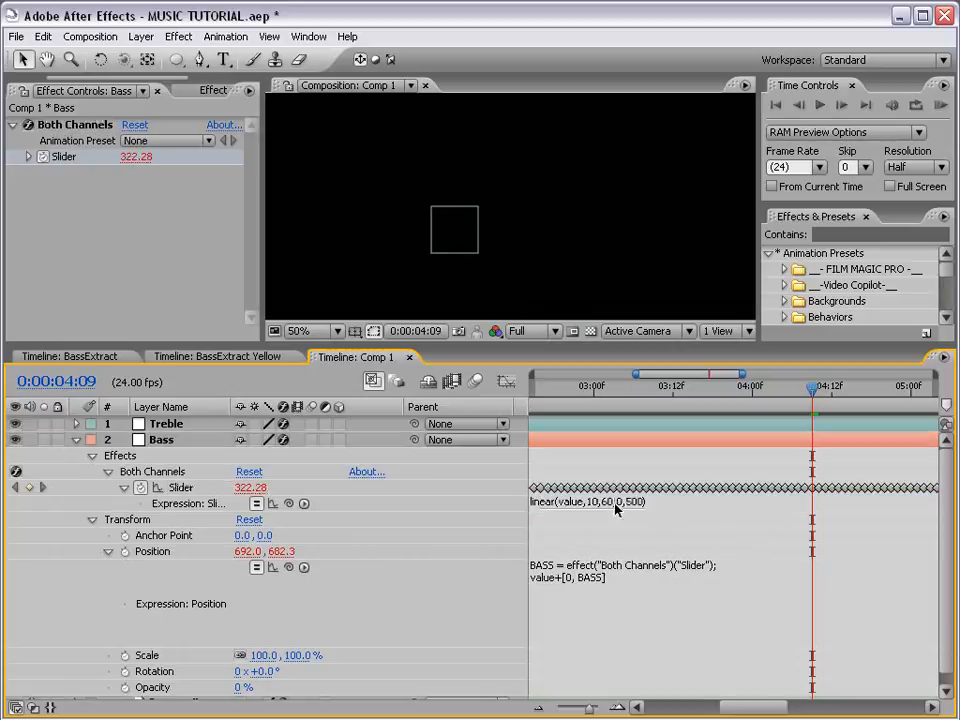
Show the full composition frame and timeline, and preview both nulls from 0:00:01:00 and again from 0:00:01:14.
scroll(532, 291, "down", 2)
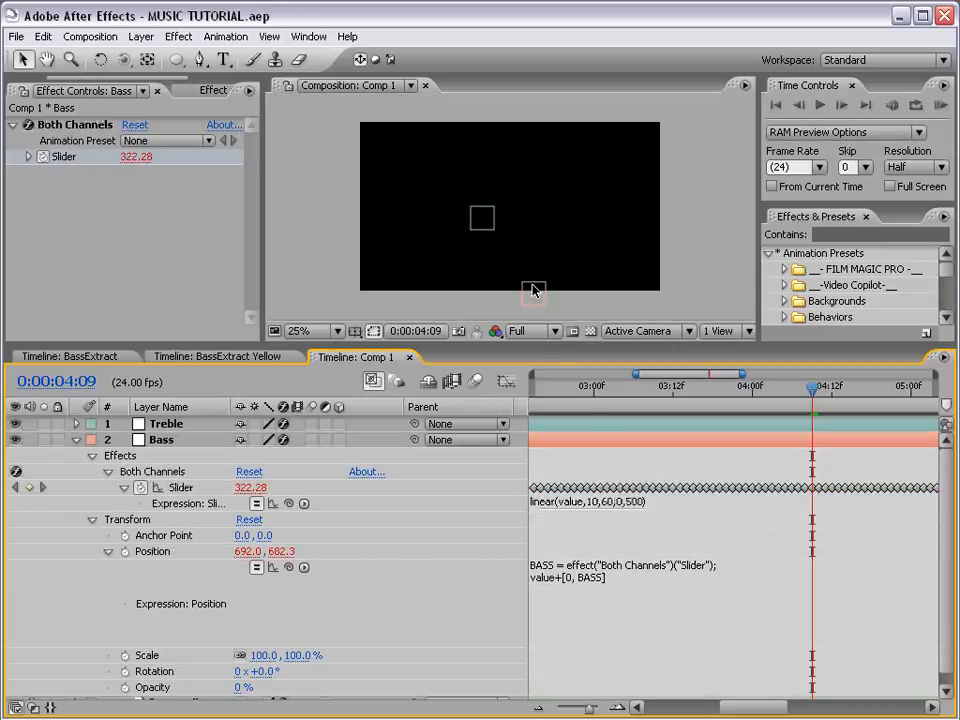
scroll(593, 394, "down", 4)
left_click(575, 395)
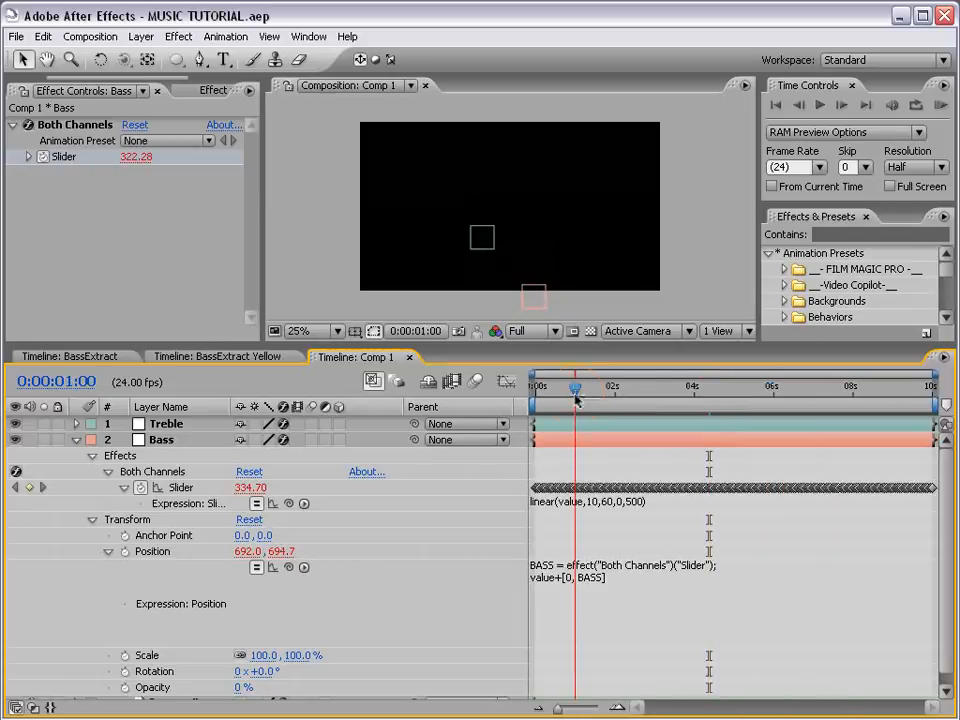
key("space")
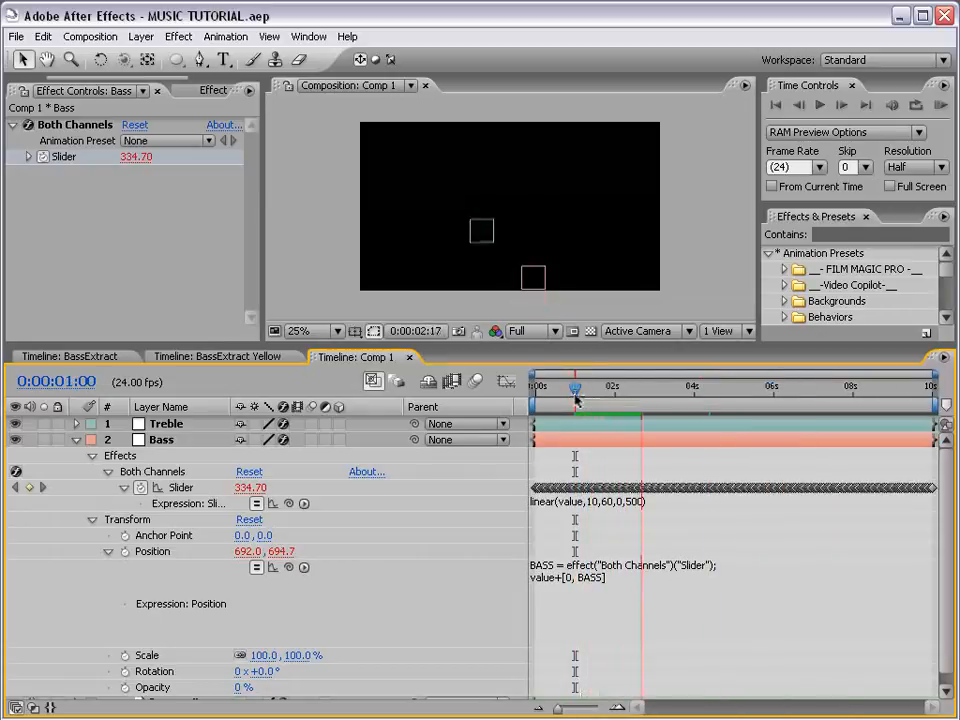
left_click(536, 268)
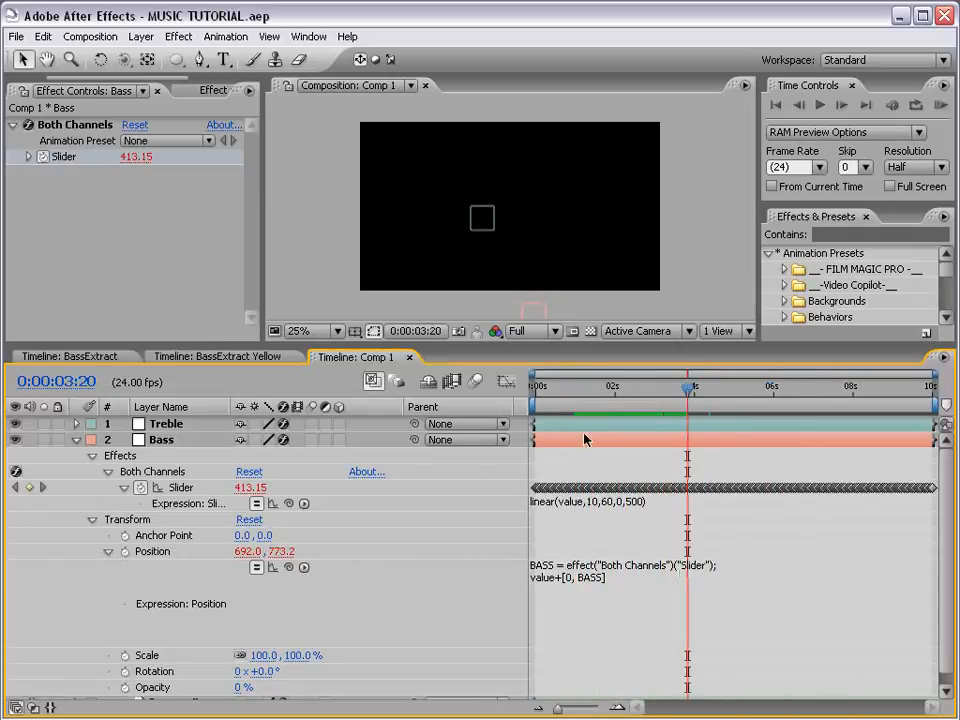
left_click(621, 392)
left_click_drag(621, 392, 598, 392)
key("space")
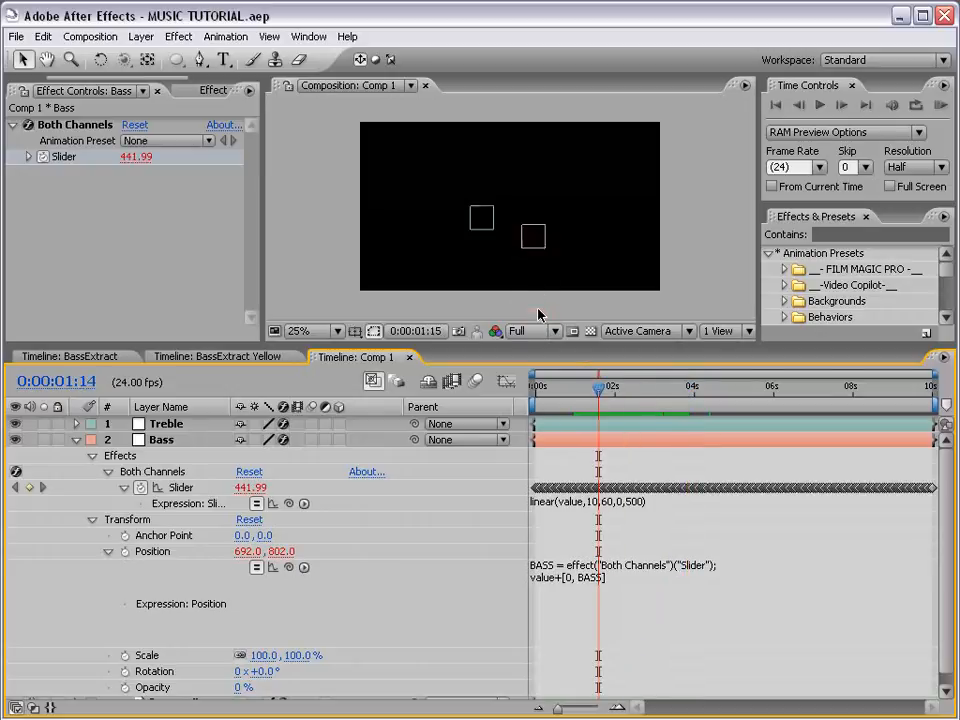
Set the output maximum in the Bass Slider's linear expression to 200 and preview the nulls' motion.
left_click(648, 502)
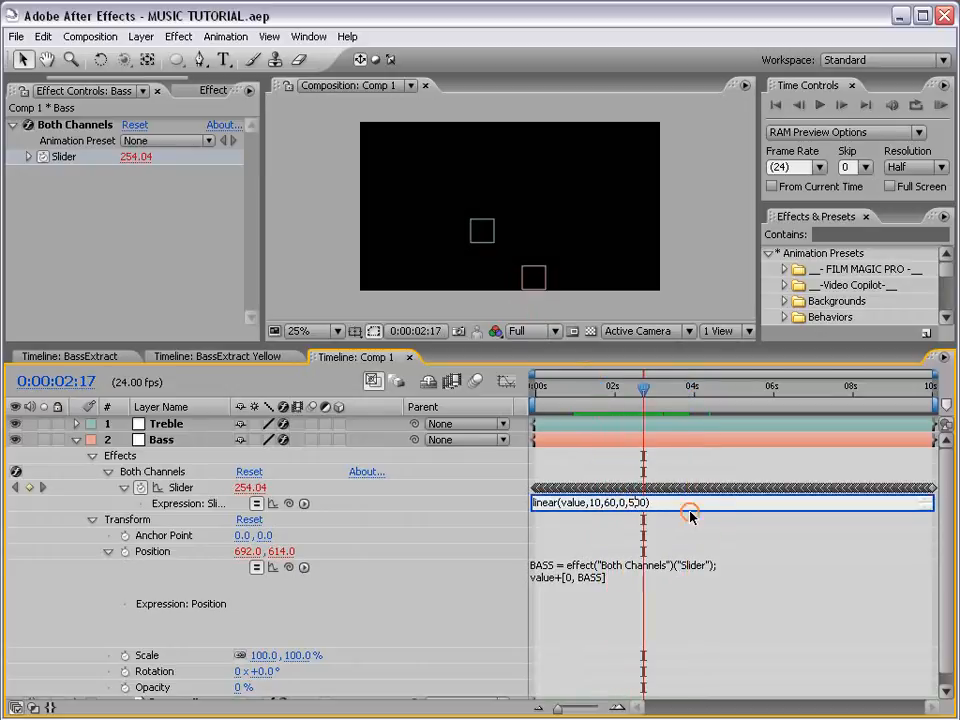
key("BackSpace")
type("2")
key("KP_Enter")
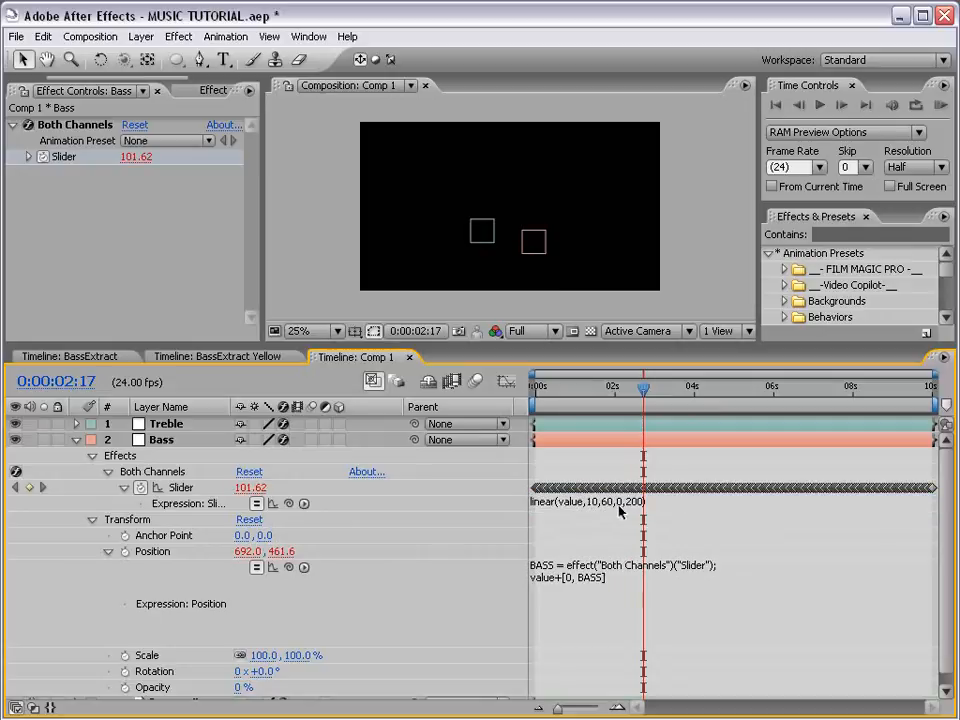
left_click_drag(643, 388, 604, 393)
key("KP_0")
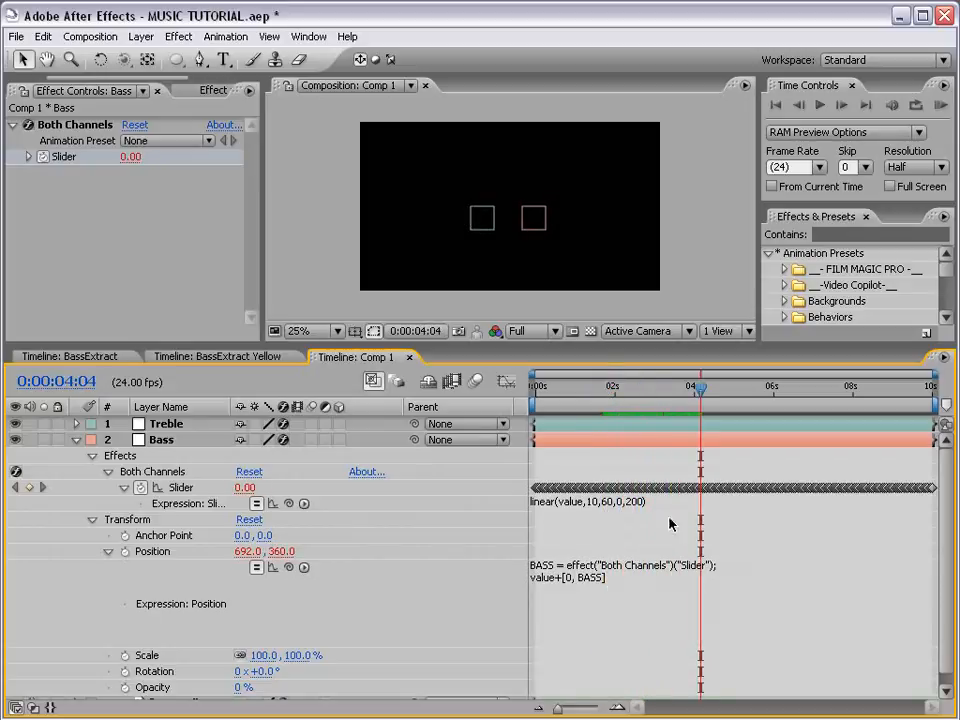
Multiply the Bass Slider's linear expression by -1, preview it from 0:00:04:04, and save the project.
left_click(637, 503)
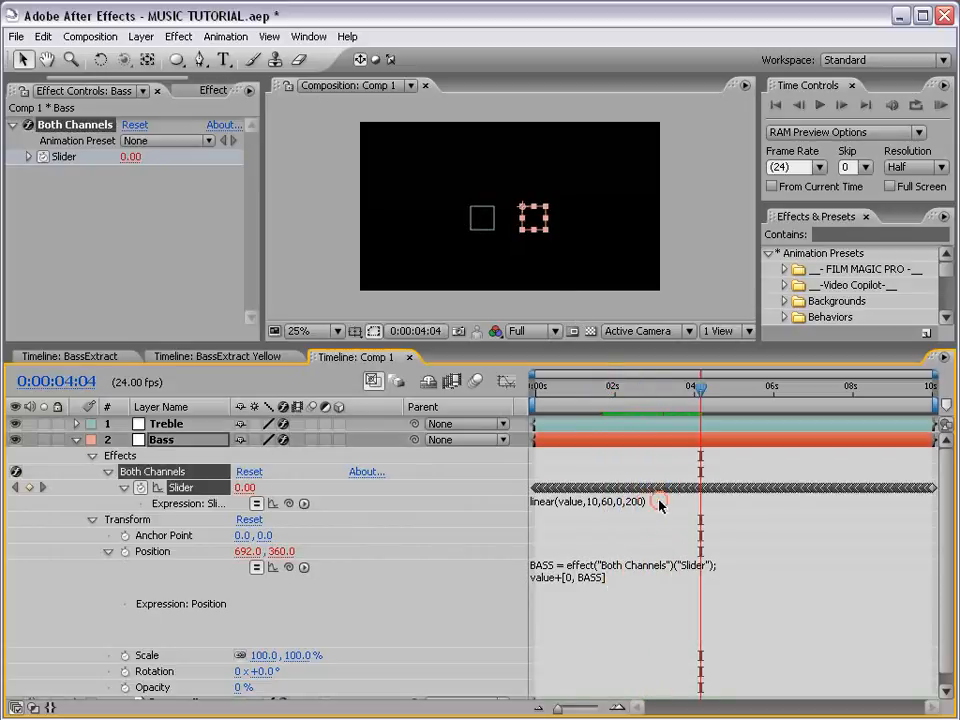
type("*-1")
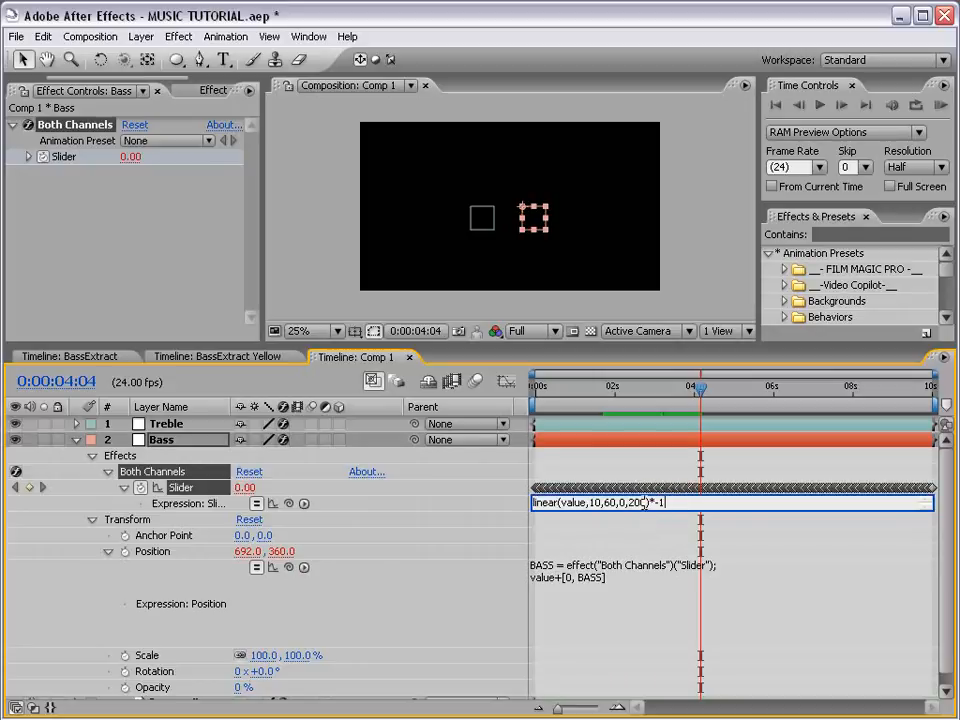
key("BackSpace")
key("BackSpace")
type("-1")
left_click(654, 525)
key("KP_0")
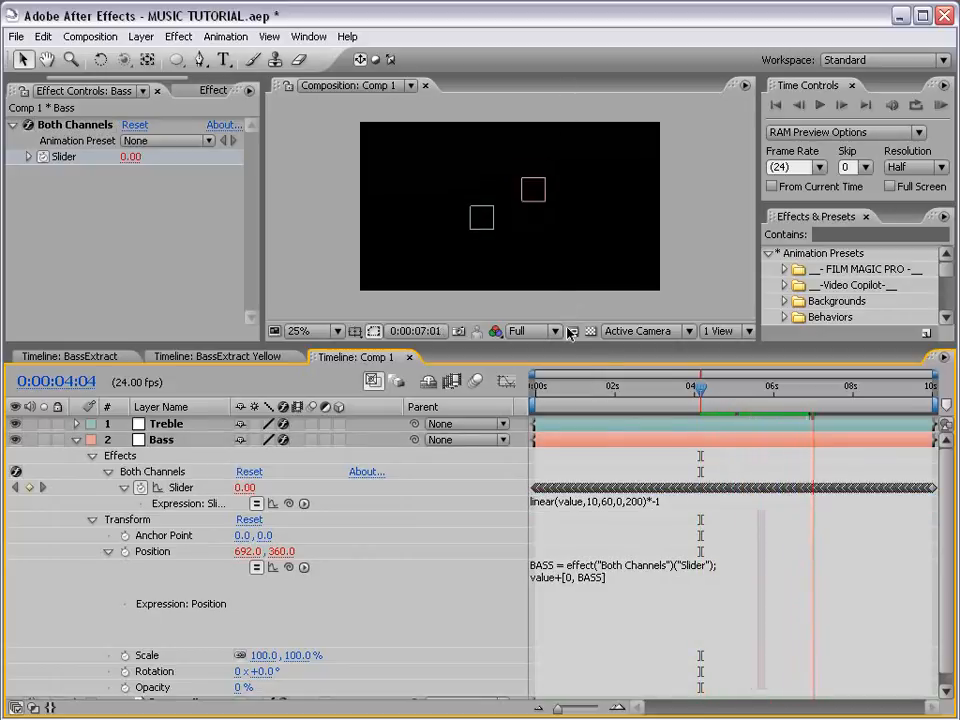
key("ctrl+s")
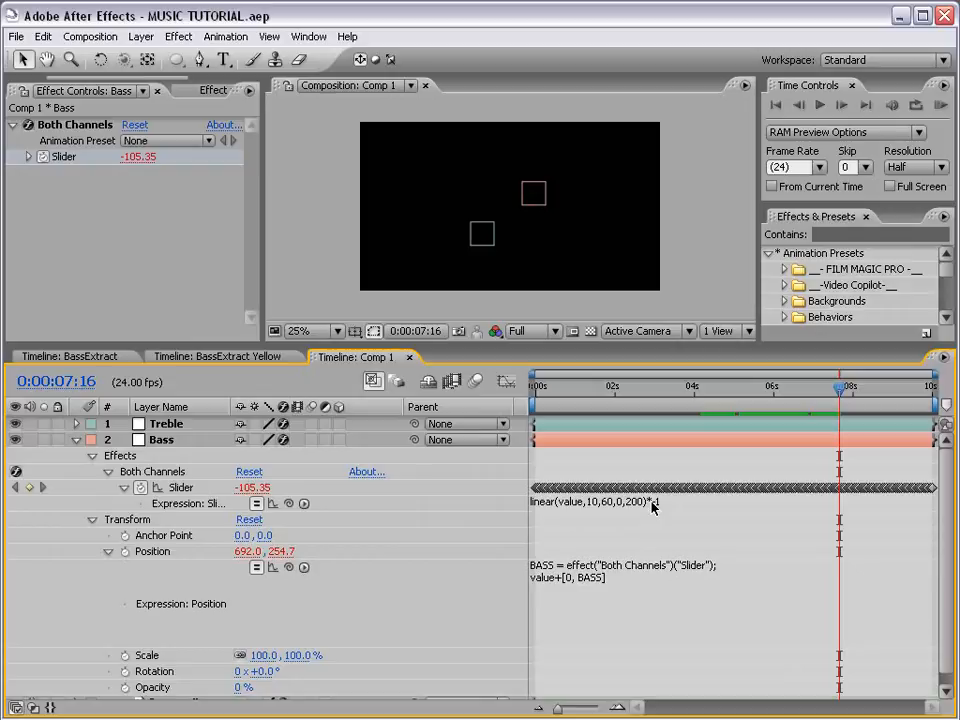
Collapse the Bass layer, create a composition-size 1280 x 720 dark blue solid, and save the project.
left_click(76, 440)
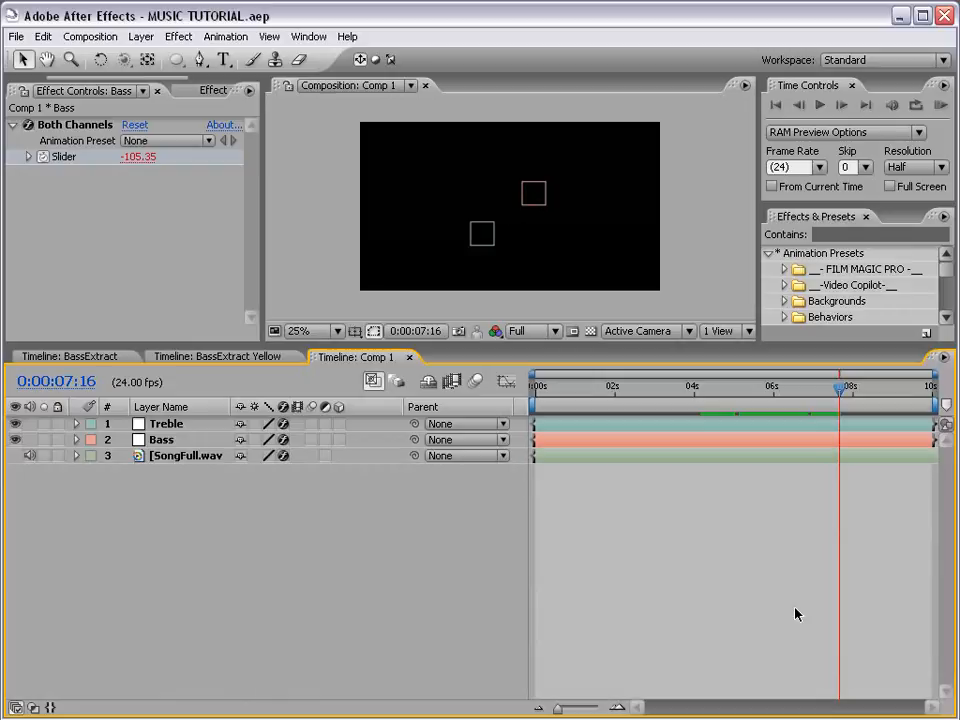
left_click(142, 37)
mouse_move(294, 57)
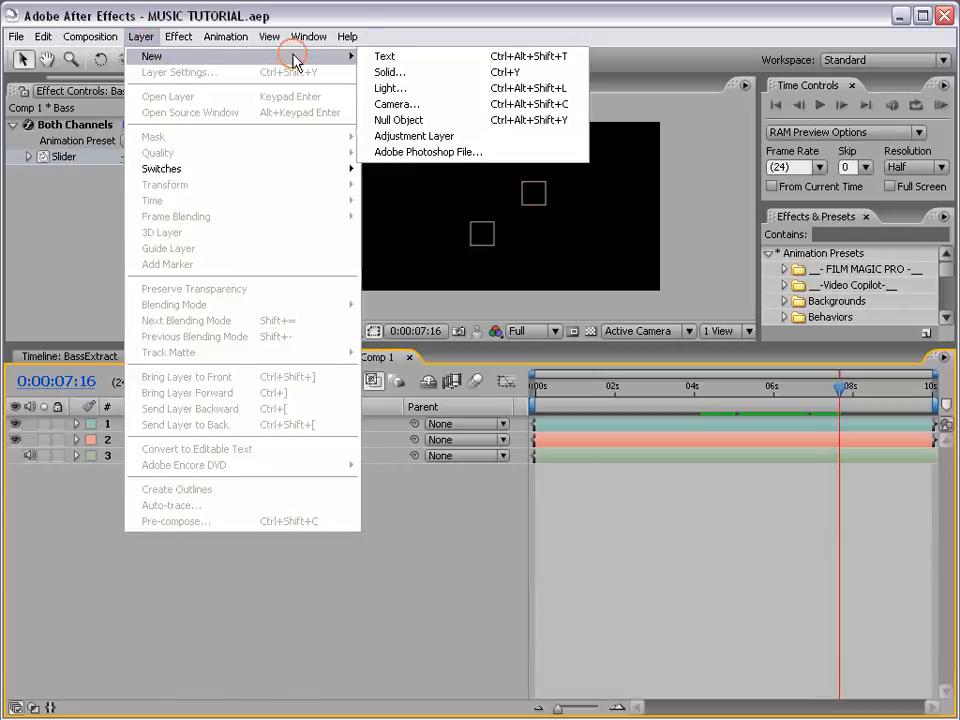
left_click(455, 74)
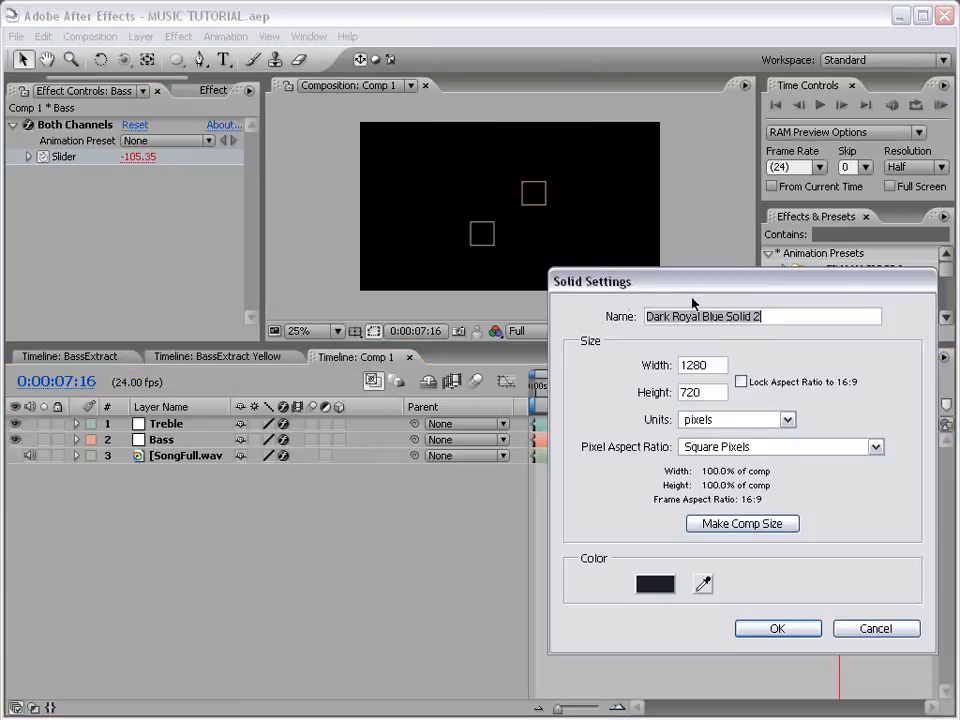
left_click(737, 530)
left_click(776, 629)
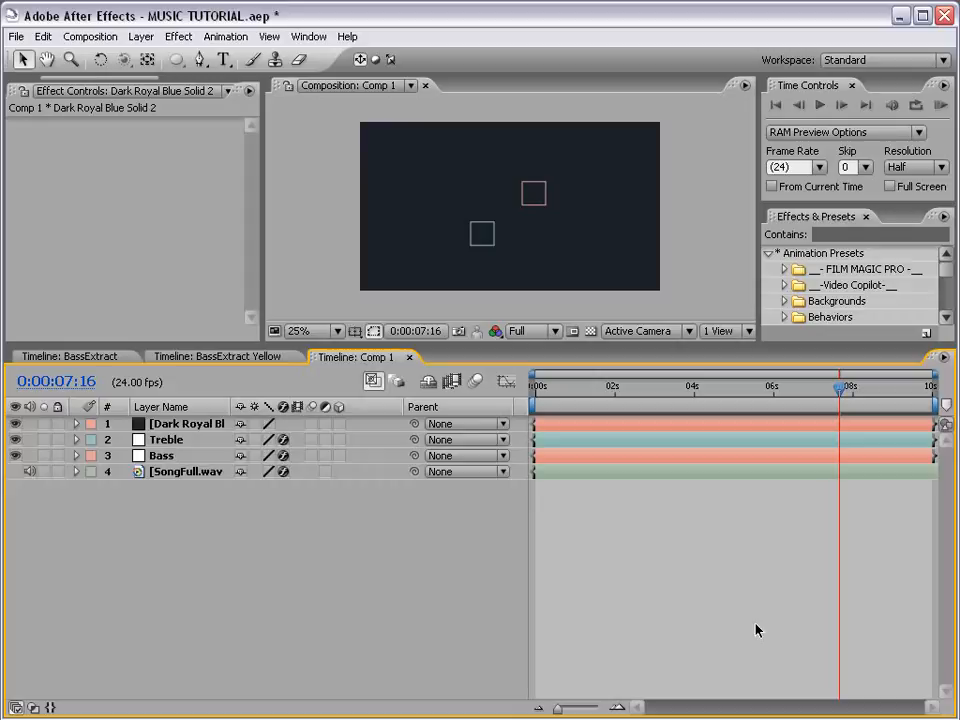
key("ctrl+s")
Apply the Trapcode Particular effect to the new dark blue solid.
left_click(160, 424)
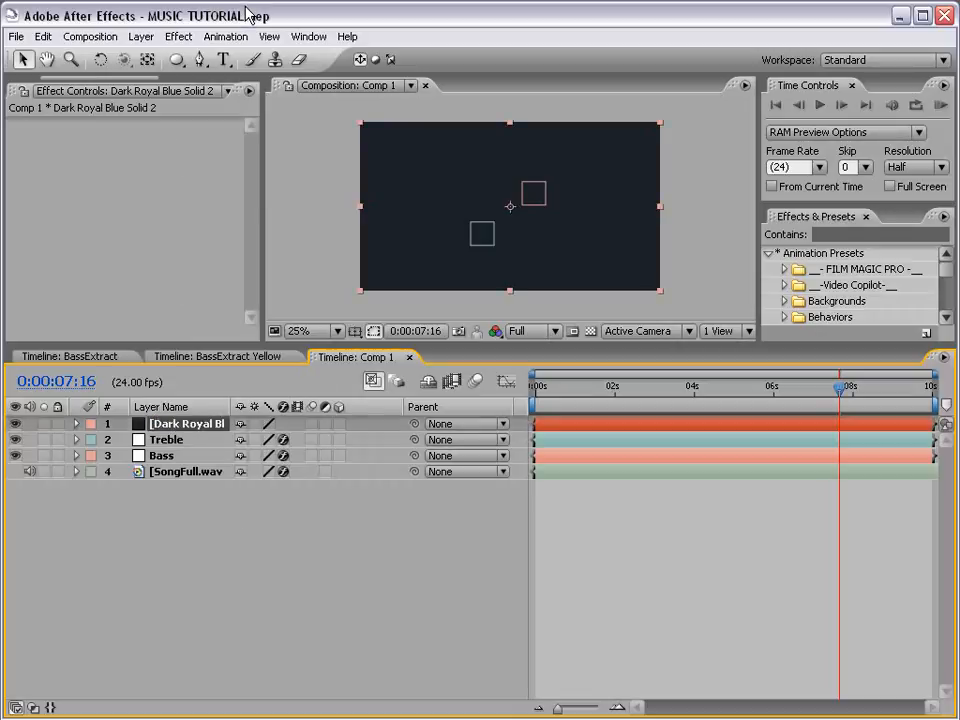
left_click(181, 38)
mouse_move(192, 624)
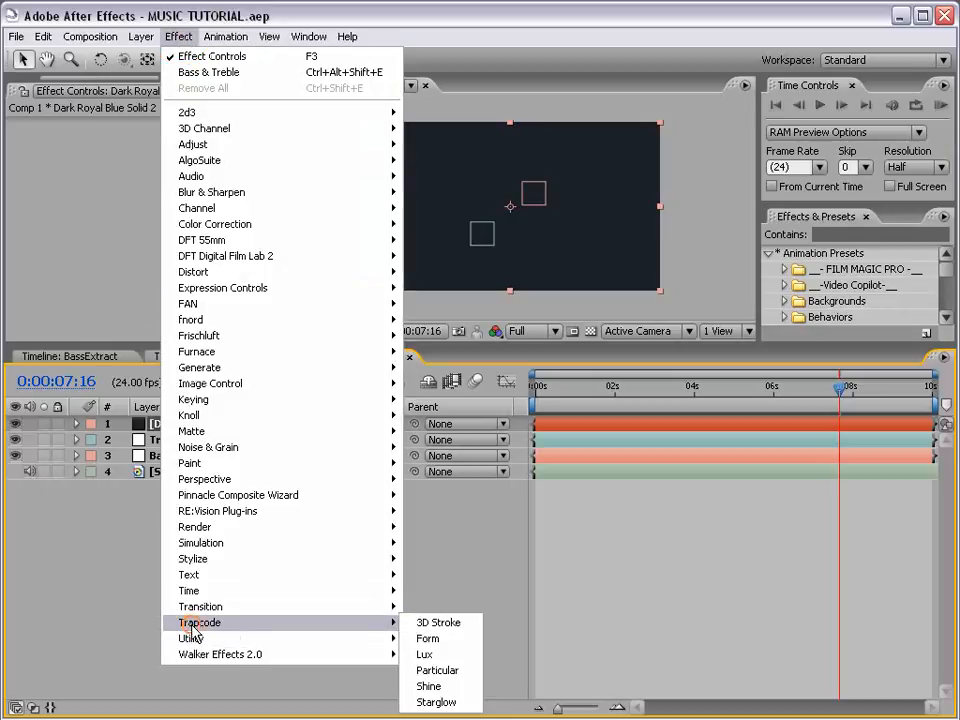
left_click(445, 670)
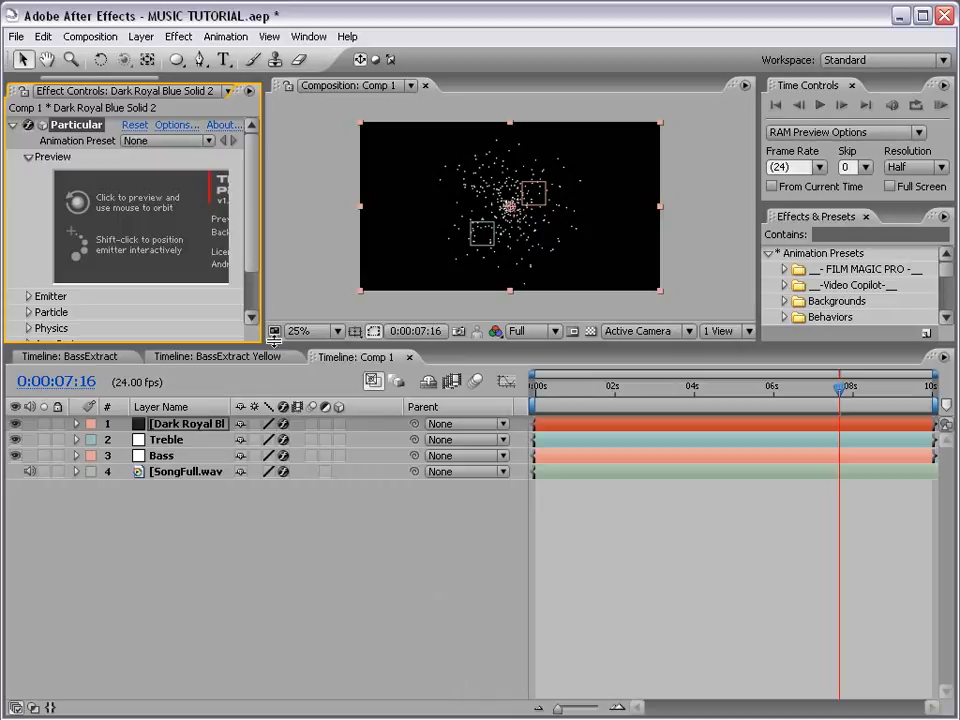
Enlarge the Composition and Effect Controls panels, view the frame at 50%, and scrub the particle animation to 0:00:03:23.
left_click_drag(273, 346, 275, 478)
key("period")
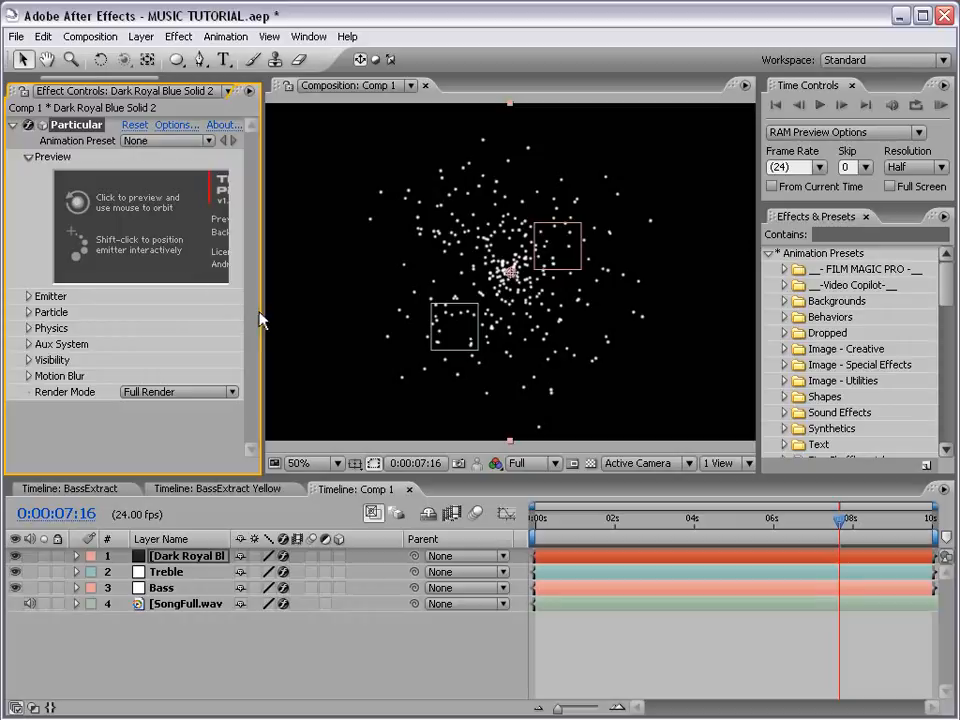
left_click_drag(260, 320, 292, 318)
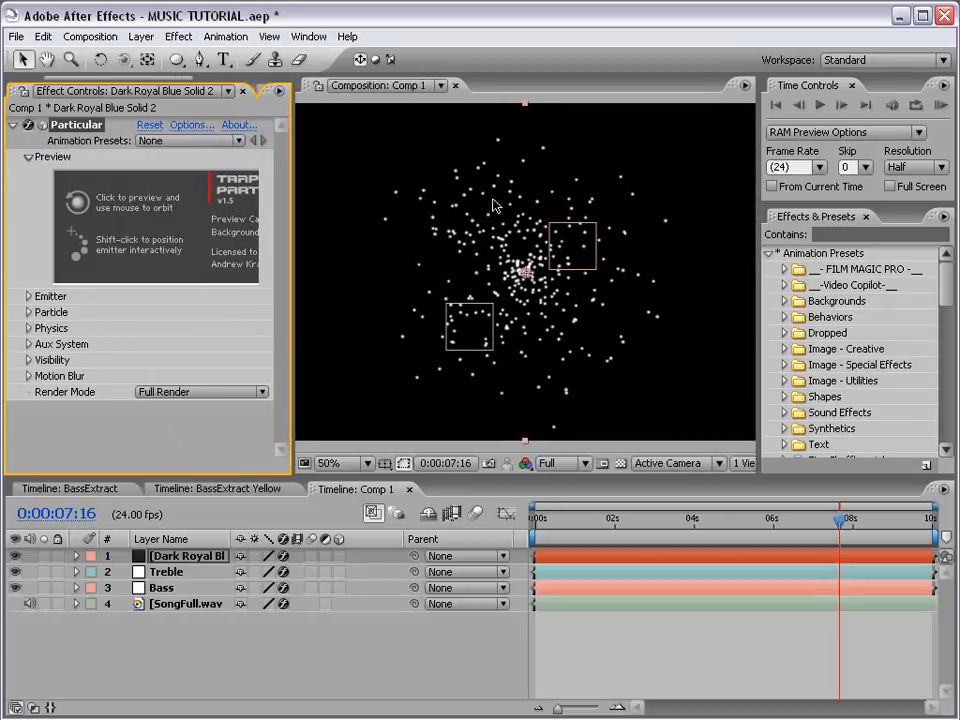
left_click_drag(565, 519, 691, 521)
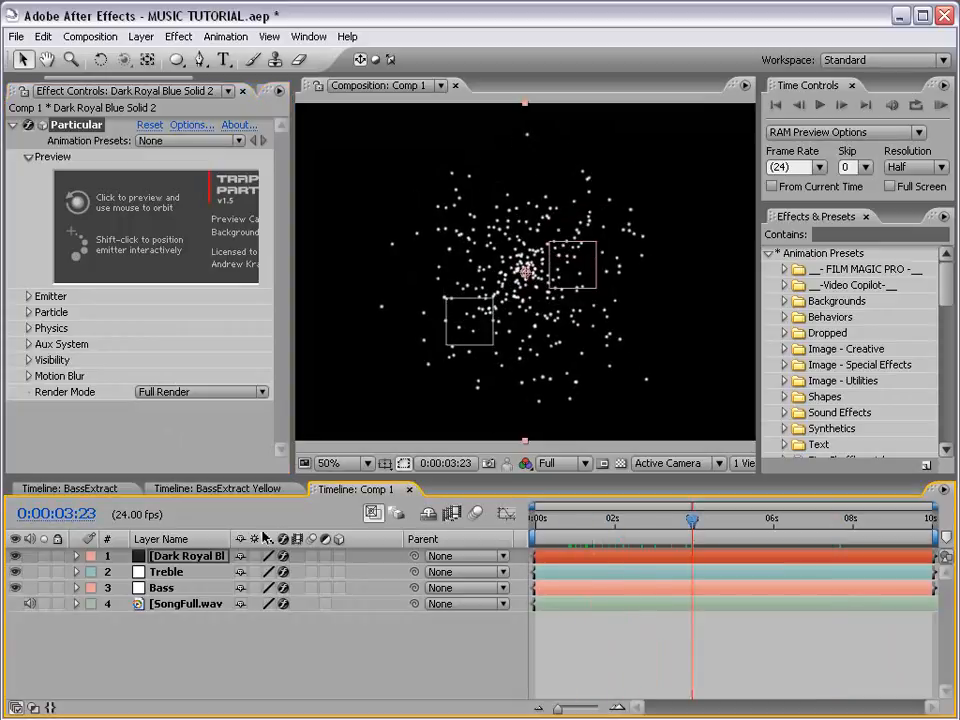
Hide the Treble and Bass layers and rename the dark blue solid layer to Particles.
left_click_drag(15, 572, 16, 589)
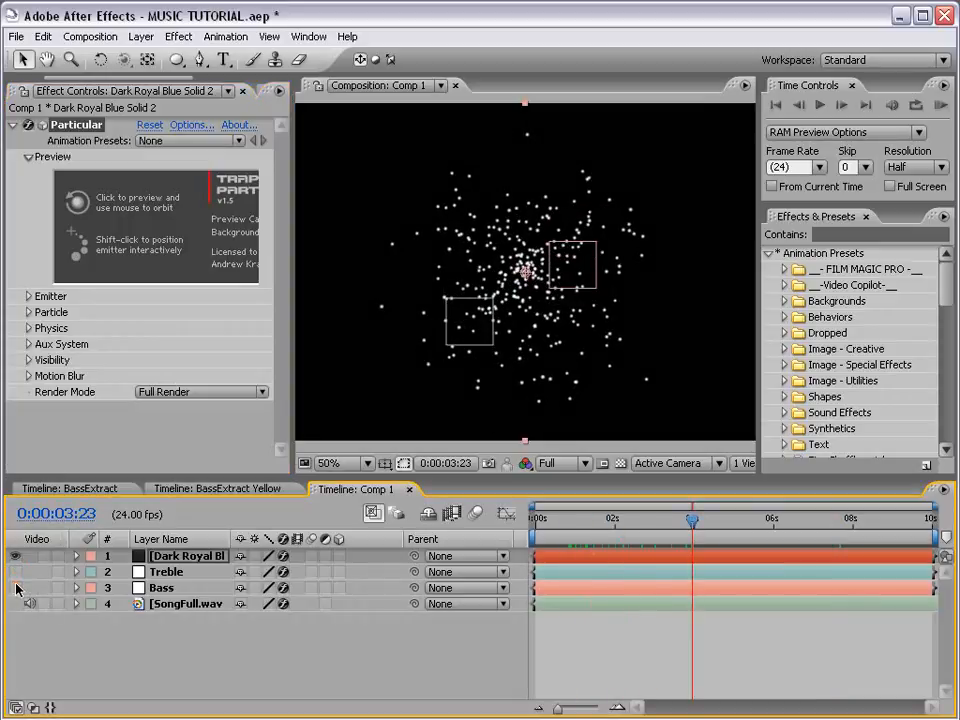
left_click(180, 556)
key("Return")
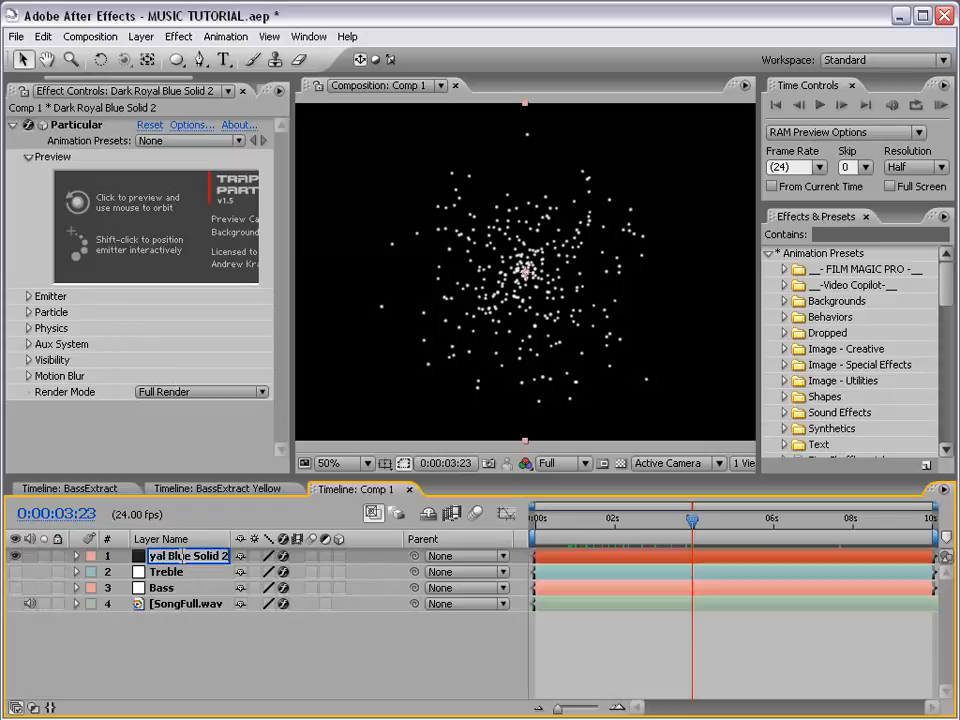
type("Particles")
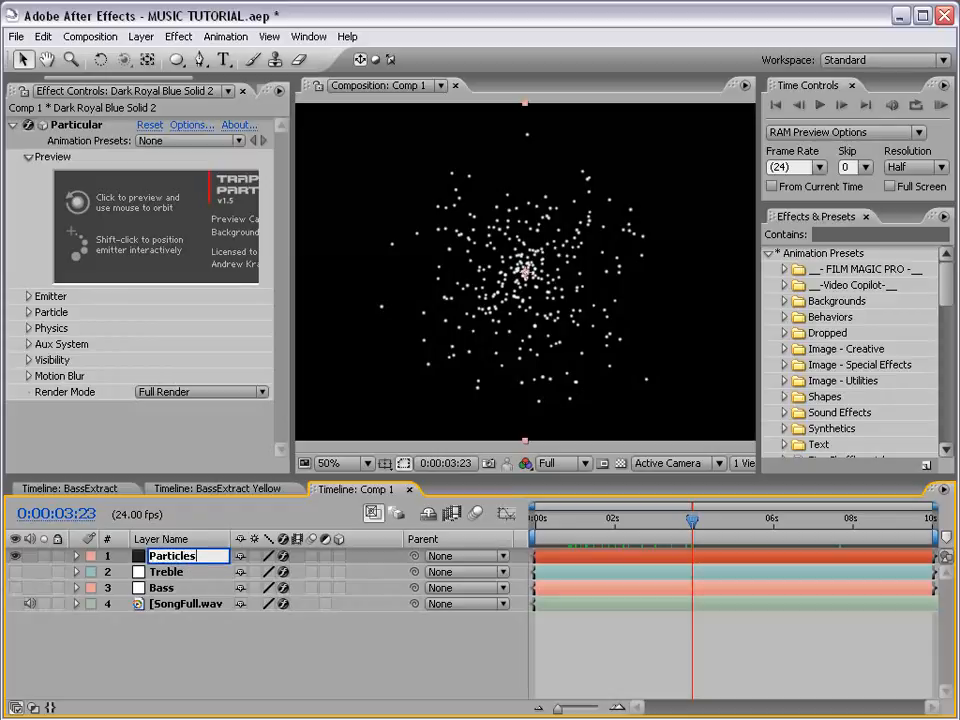
key("Return")
Set Particular's emitter rate to 500 particles per second on the Particles layer, with the effect's Preview section collapsed.
left_click_drag(295, 380, 314, 376)
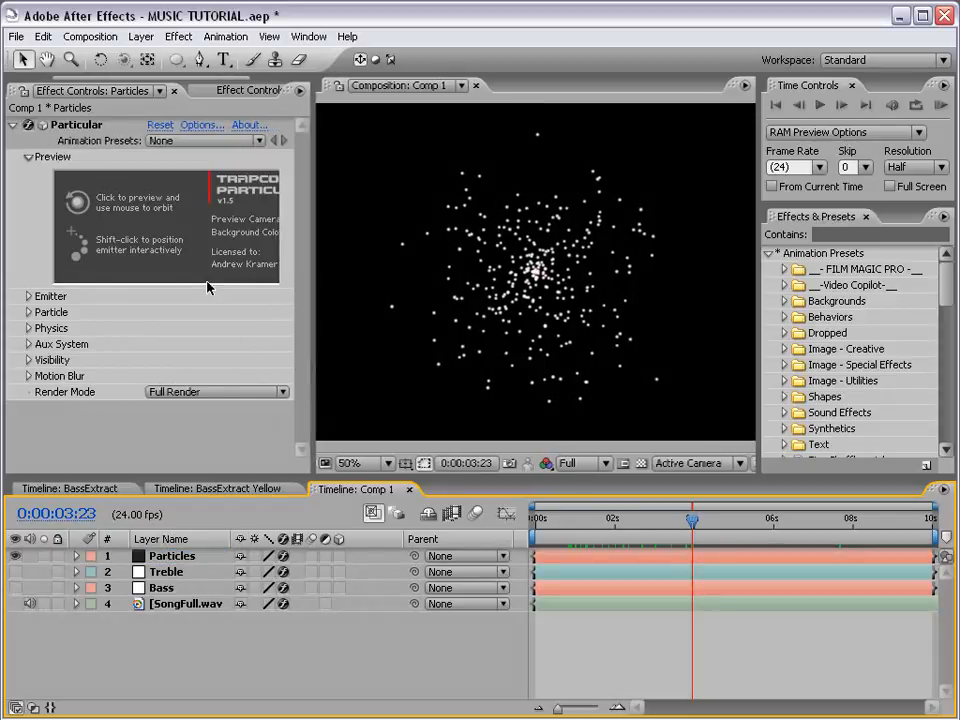
left_click(28, 297)
scroll(306, 214, "up", 3)
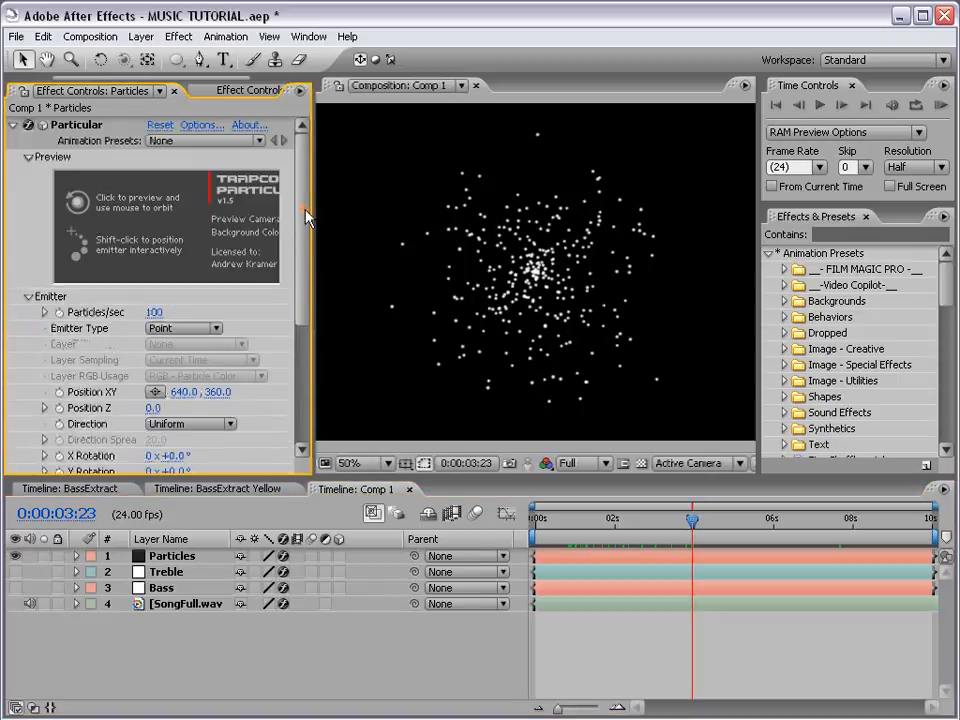
left_click(29, 158)
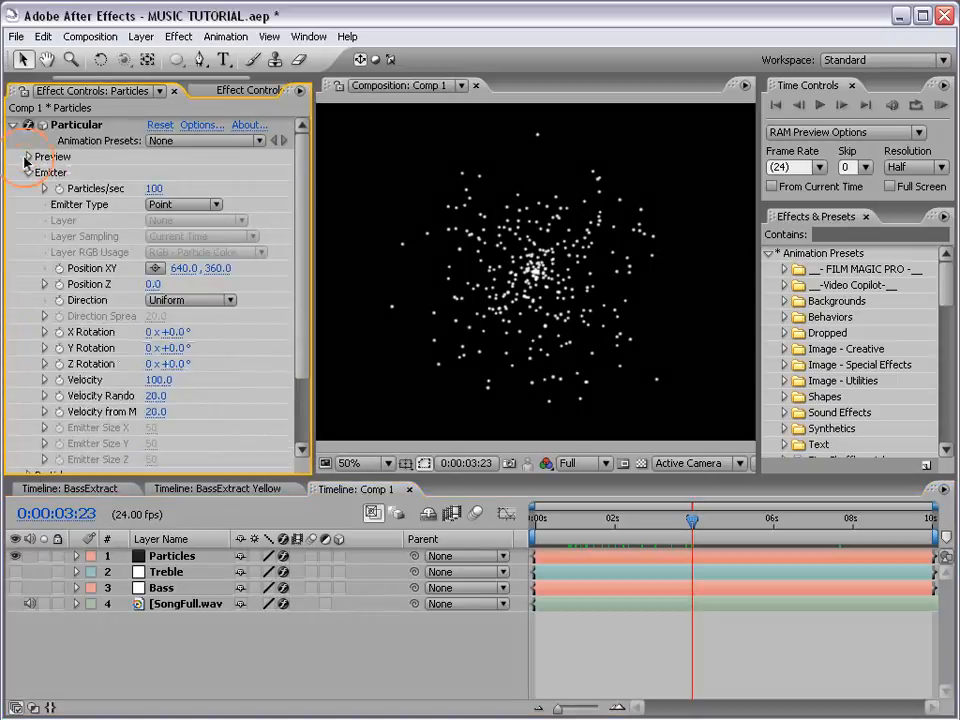
left_click(150, 188)
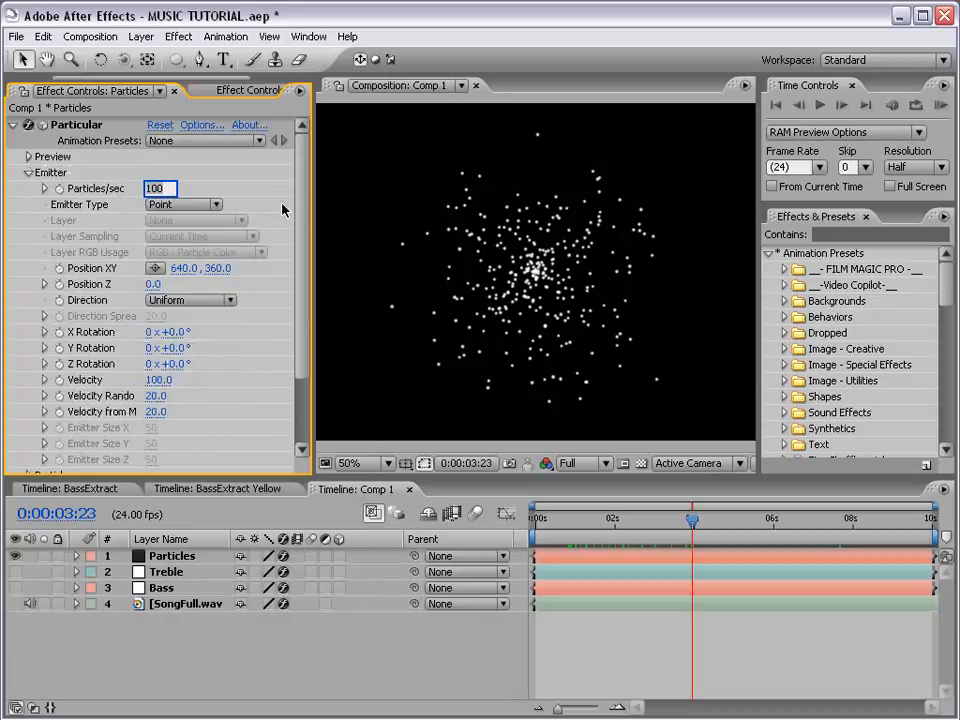
type("500")
key("Return")
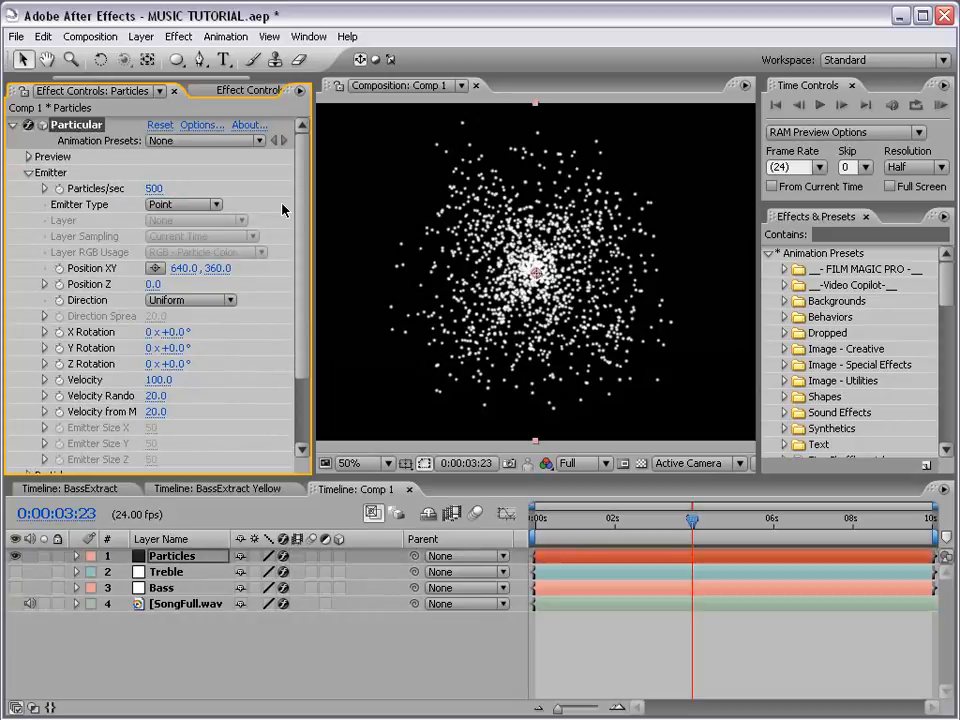
Set the emitter's Velocity, Velocity Random and Velocity from Motion all to 0.
left_click(158, 380)
type("0")
key("Return")
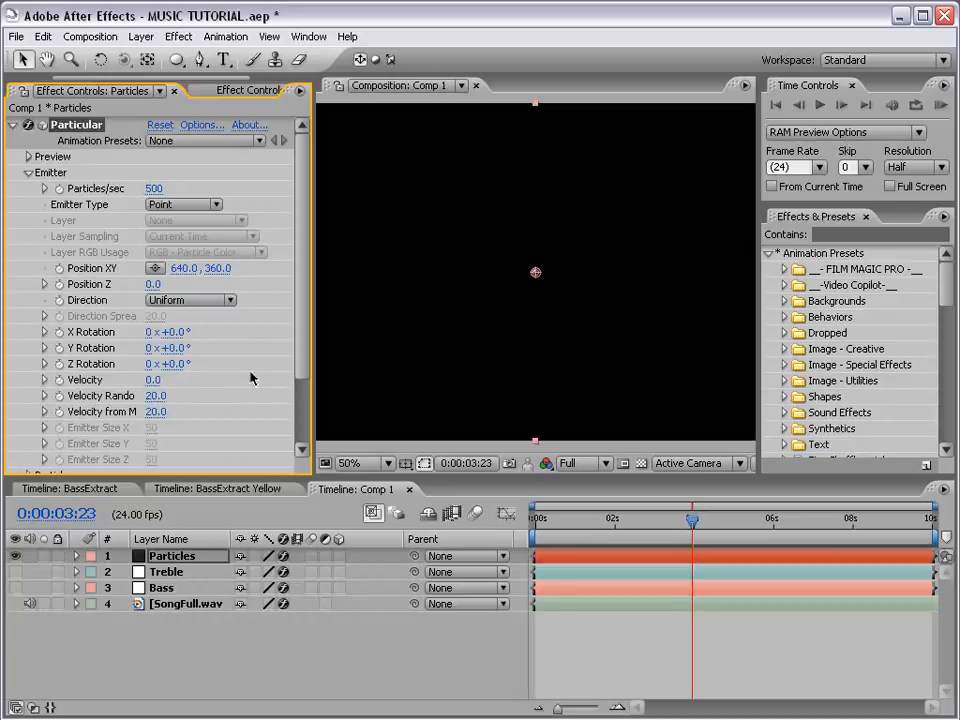
left_click(155, 396)
type("0")
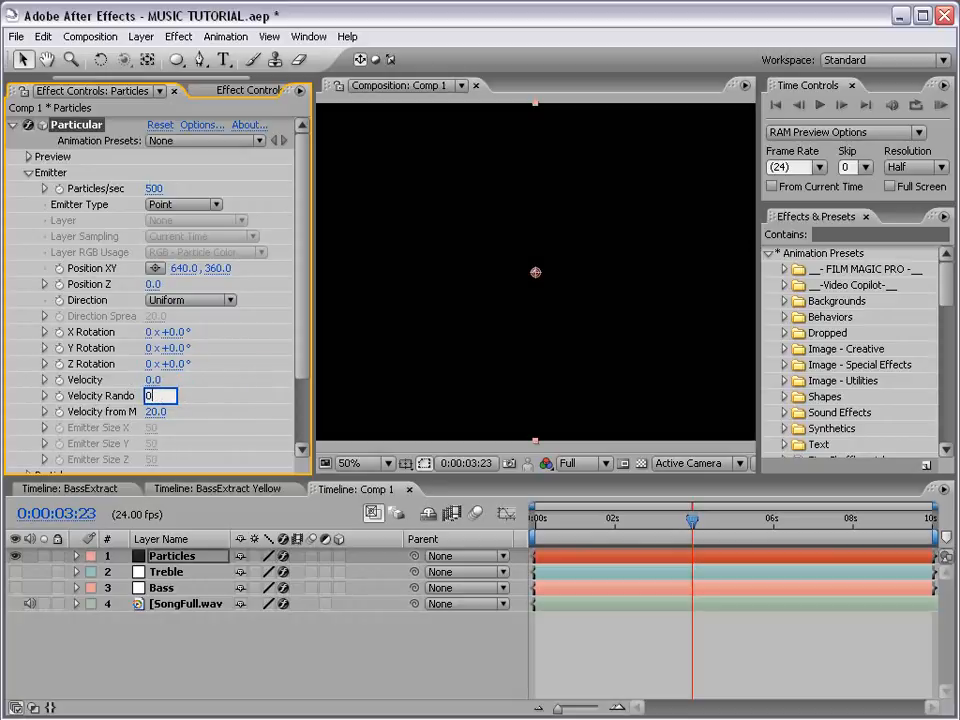
key("Return")
left_click(156, 411)
key("Return")
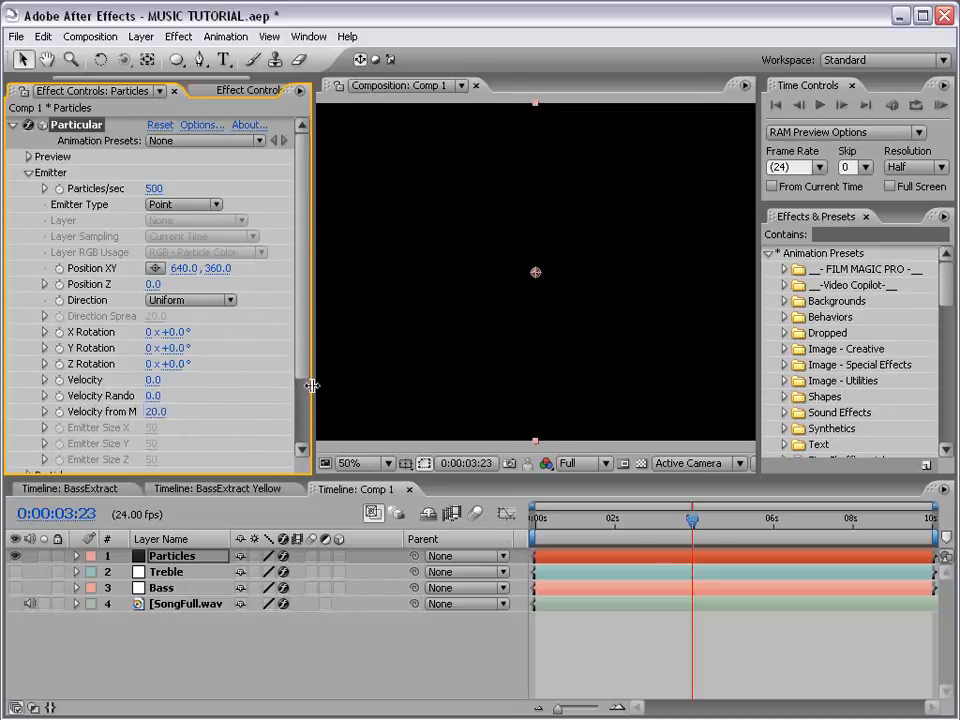
left_click_drag(312, 385, 400, 386)
key("Return")
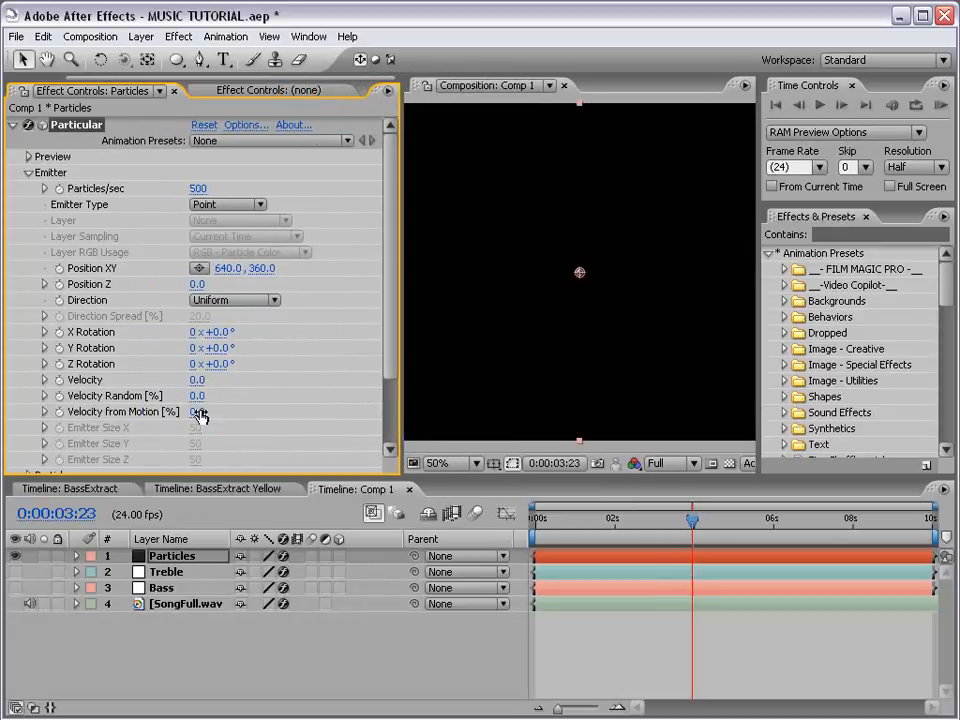
left_click_drag(399, 403, 322, 405)
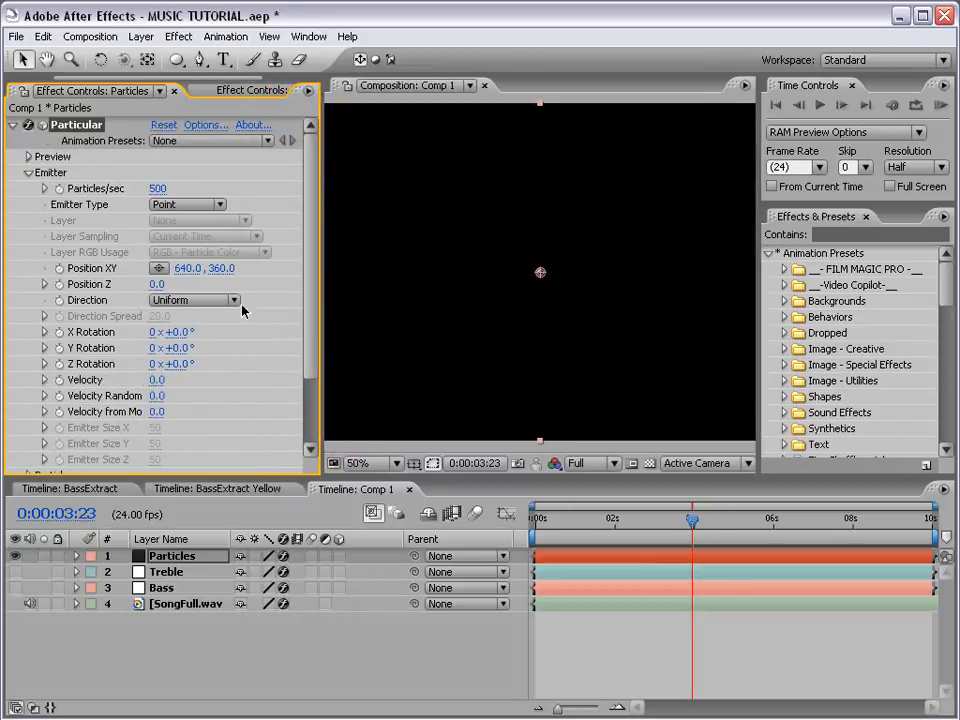
Create a new camera layer named Camera 1 using the 35mm preset.
left_click(141, 37)
mouse_move(185, 58)
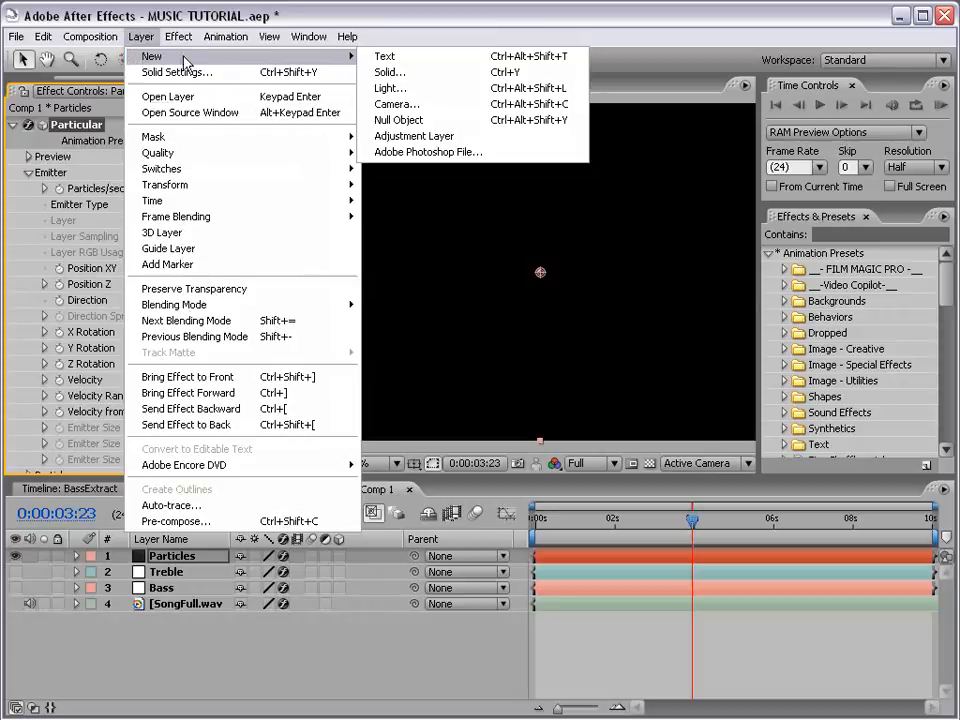
left_click(400, 103)
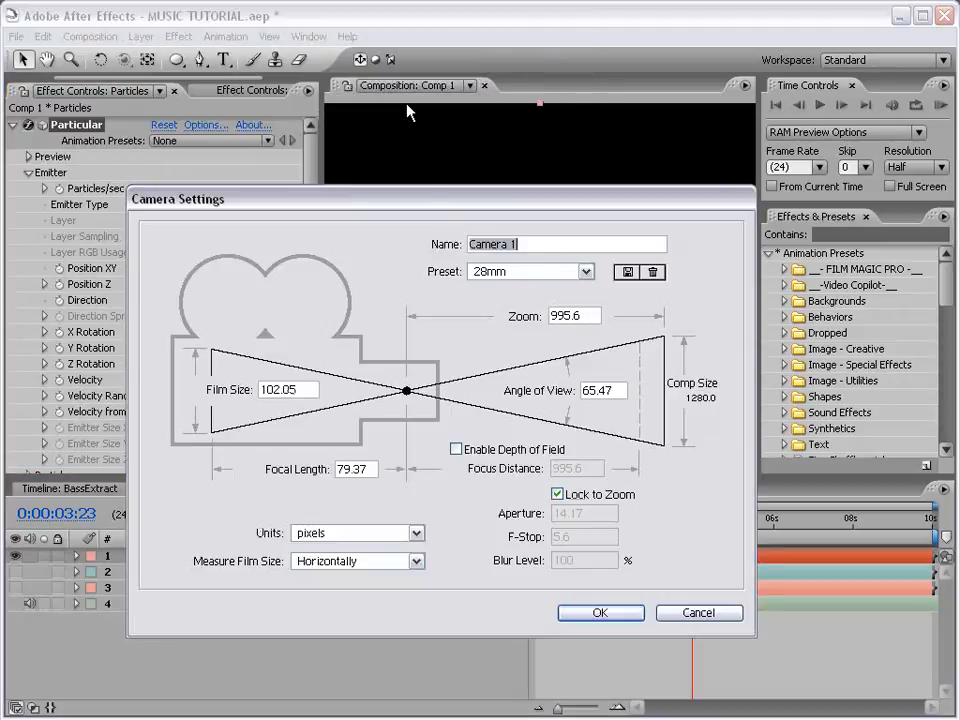
left_click(584, 271)
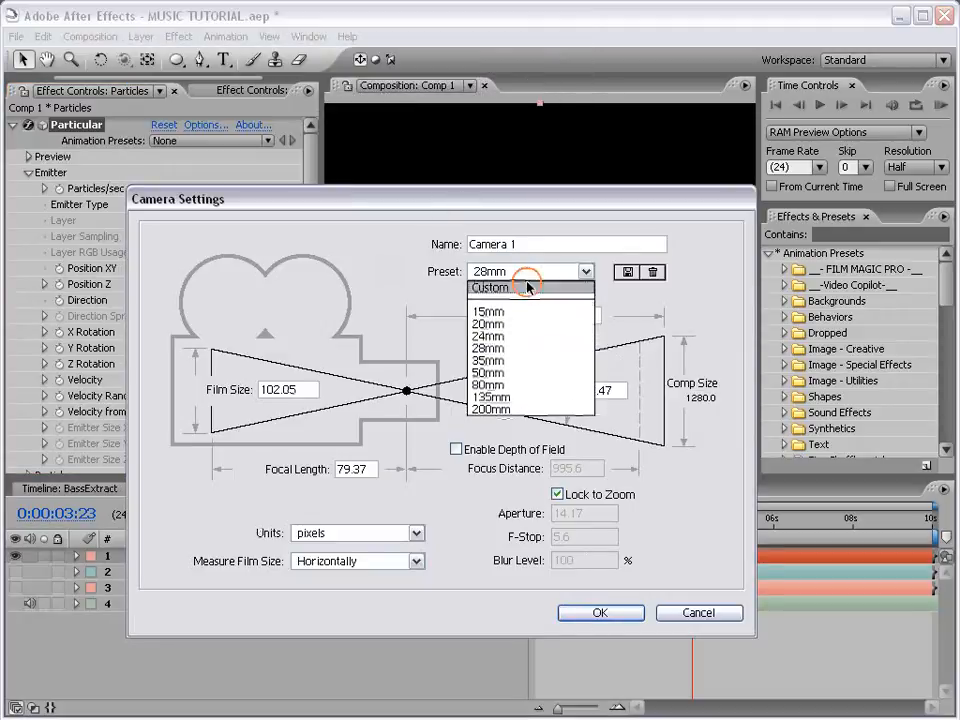
left_click(499, 360)
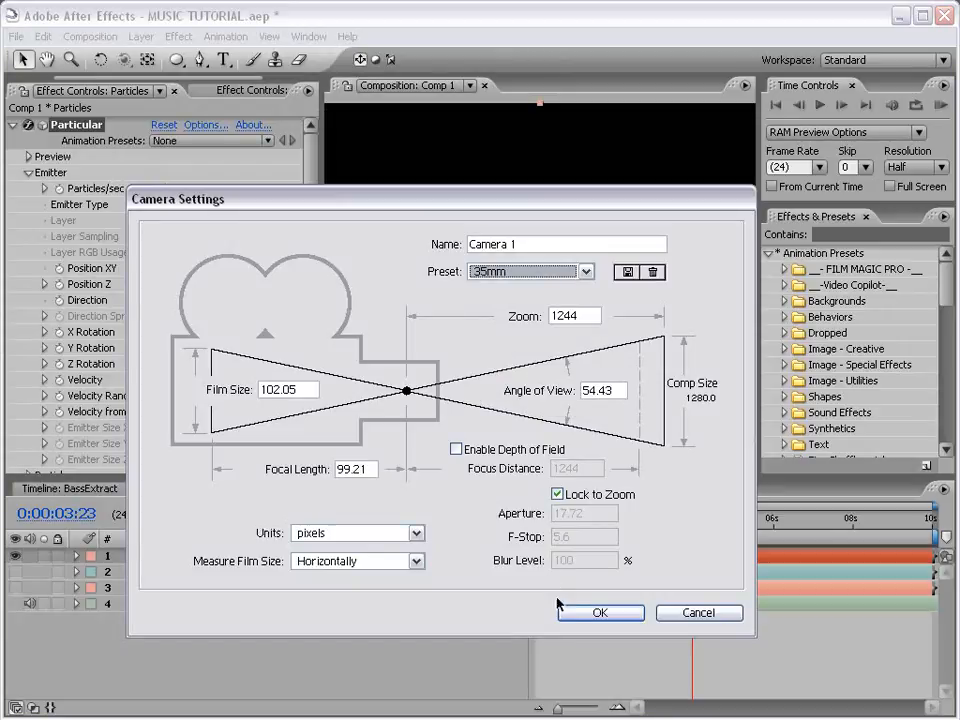
left_click(599, 613)
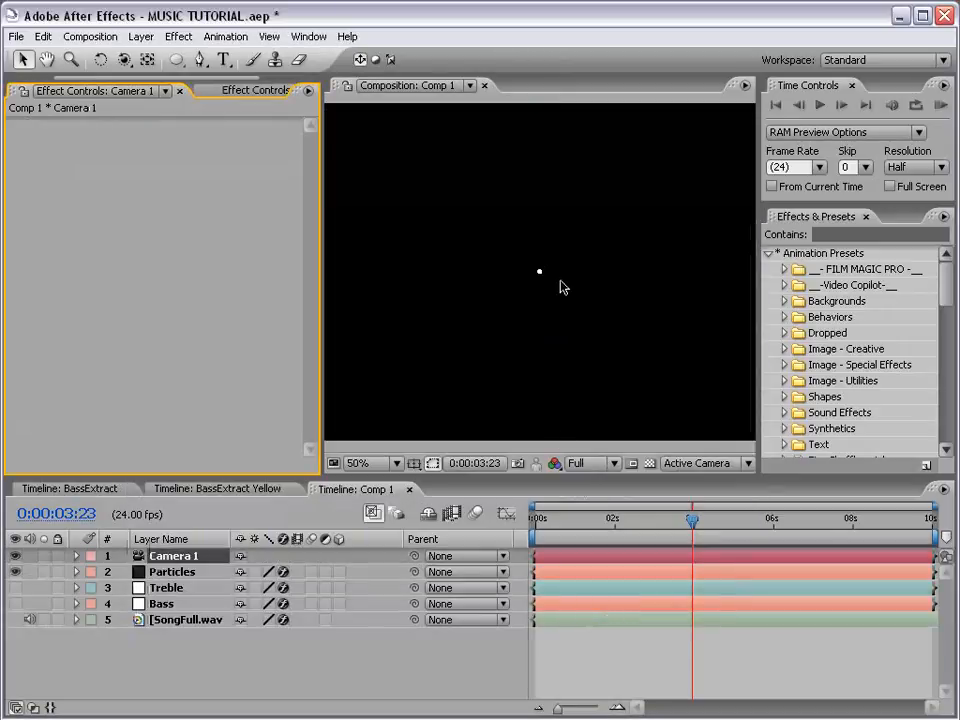
Examine the emitted particle point up close and at 0:00:01:04, and review the Particles emitter settings and the Treble slider.
key("comma")
key("period")
key("period")
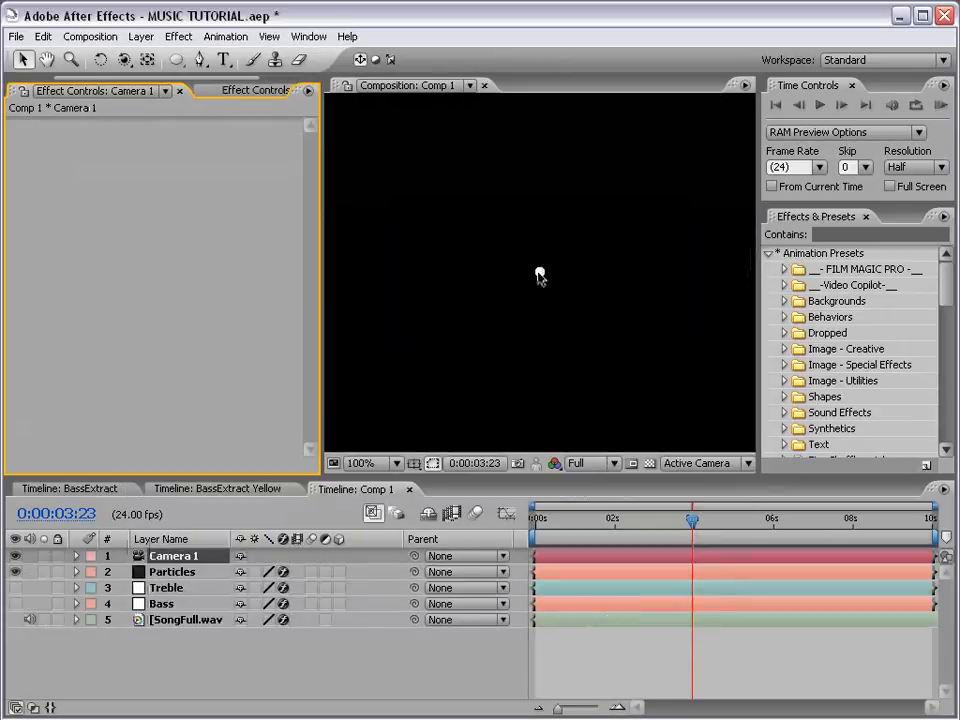
key("comma")
mouse_move(580, 519)
left_mouse_down()
mouse_move(718, 527)
mouse_move(581, 541)
left_mouse_up()
left_click(157, 576)
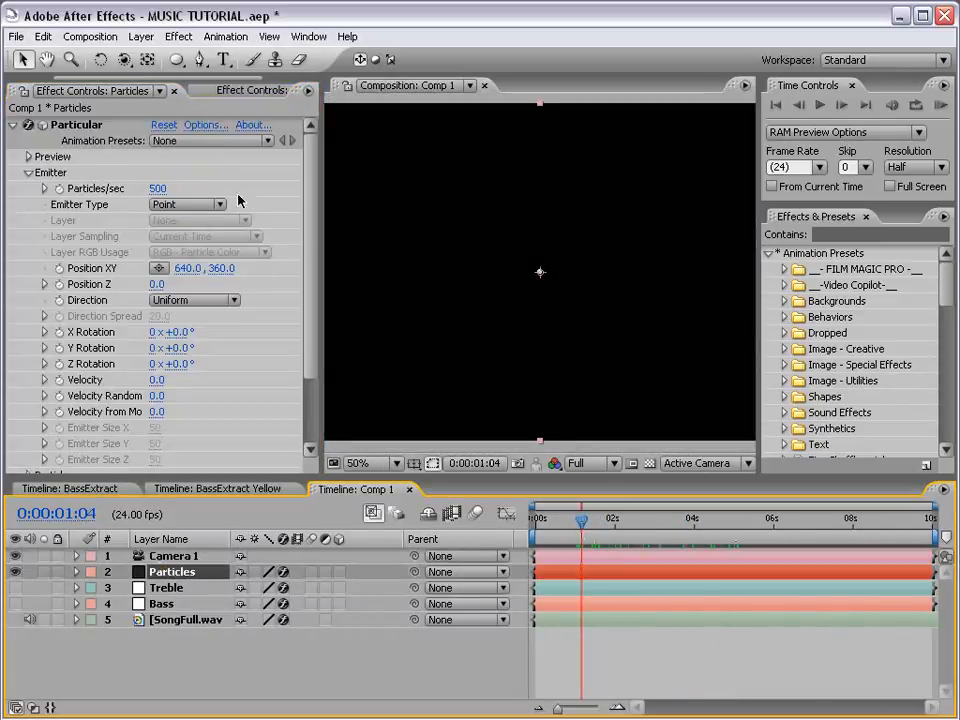
scroll(310, 210, "down", 2)
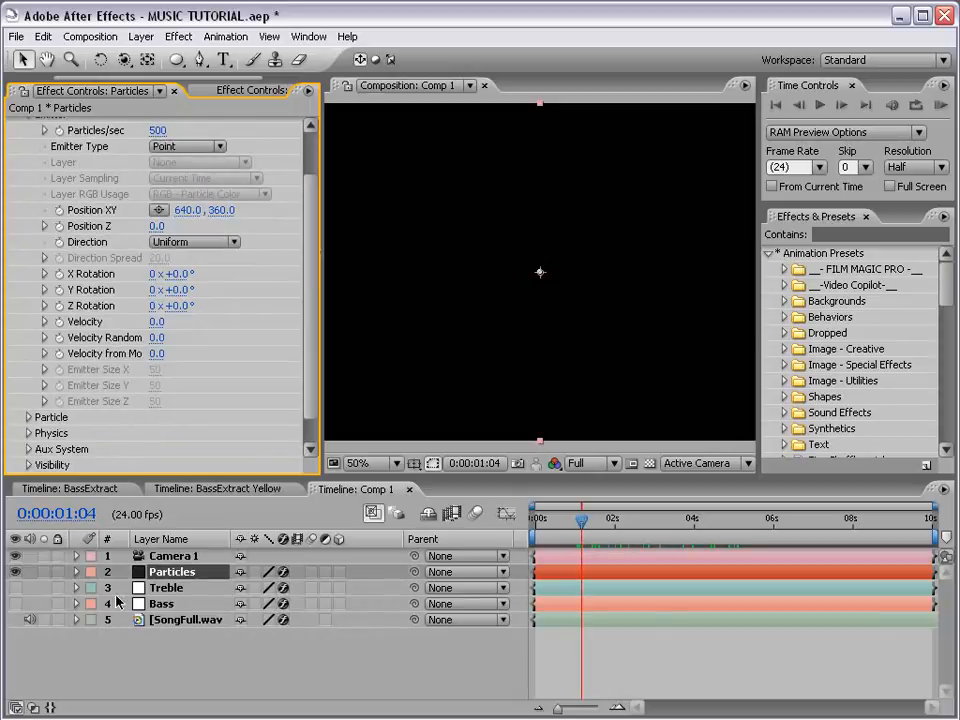
left_click(168, 588)
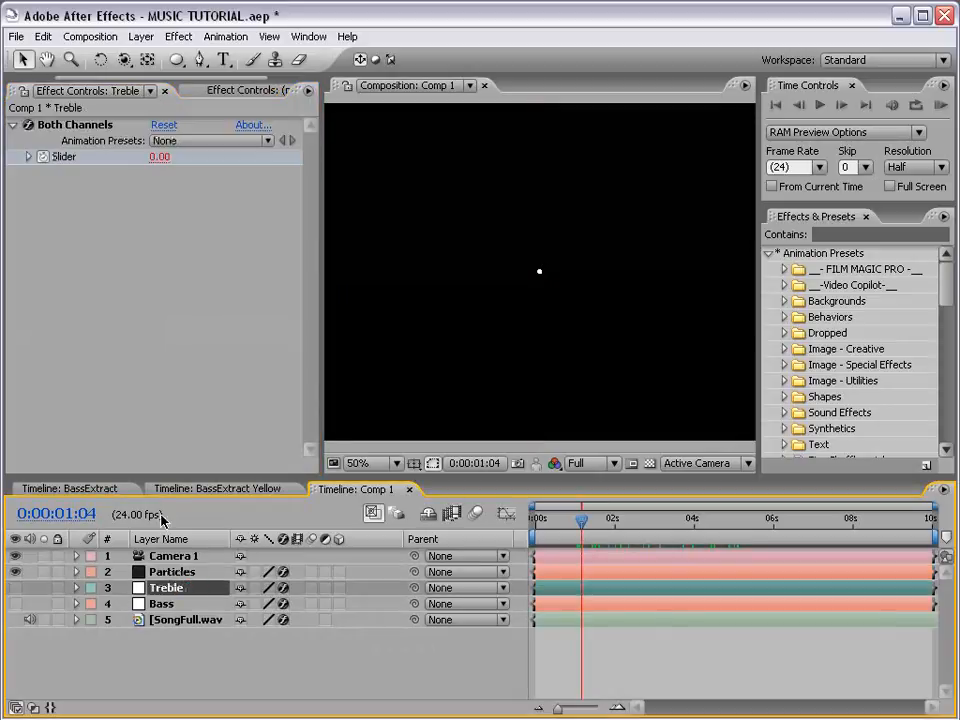
left_click(170, 558)
left_click(171, 572)
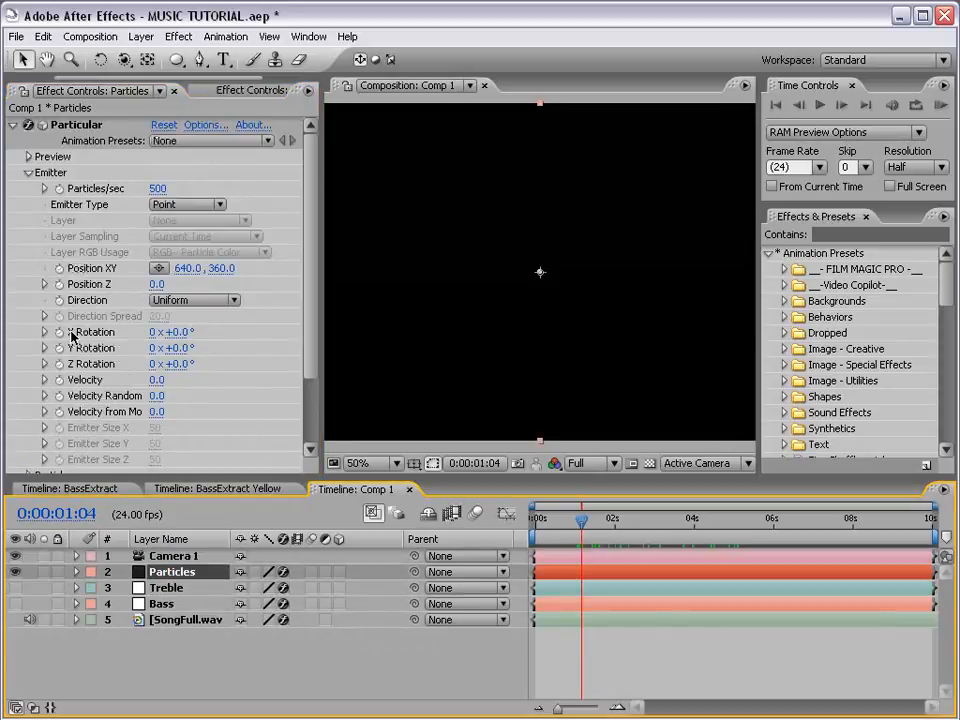
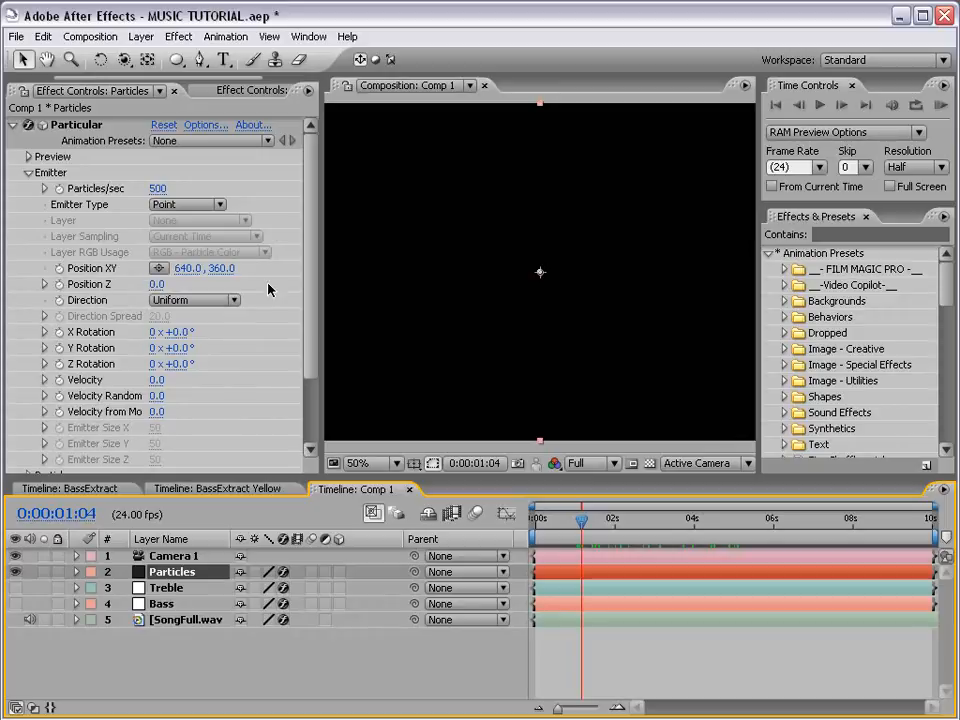
Reveal the Treble layer's expressions, add an expression to the Particles emitter's Position Z, and enlarge the timeline.
left_click(163, 590)
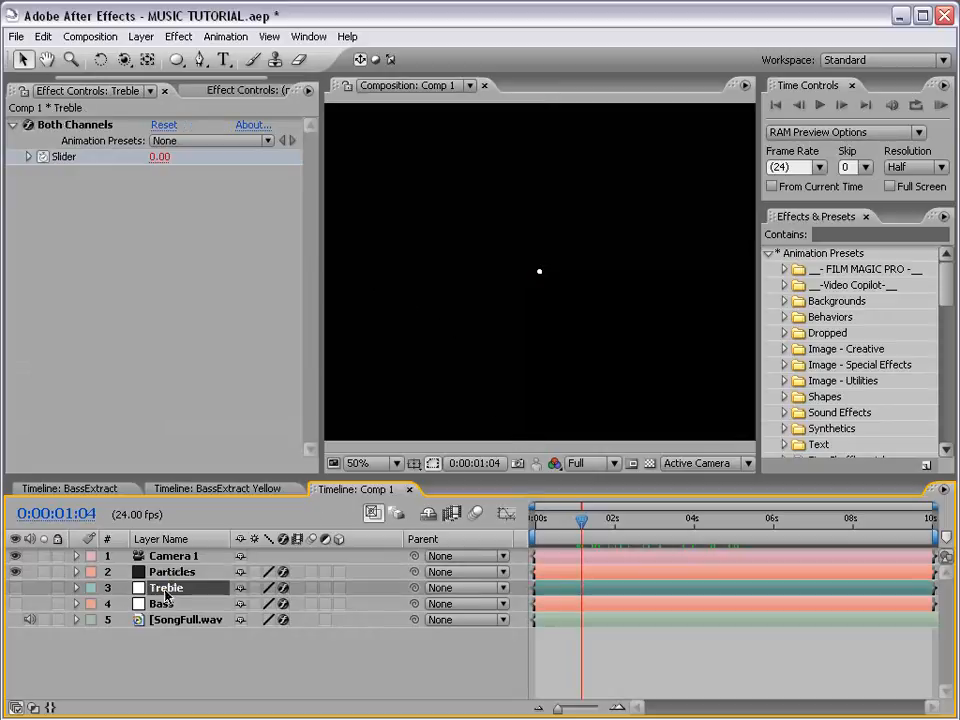
key("e")
key("e")
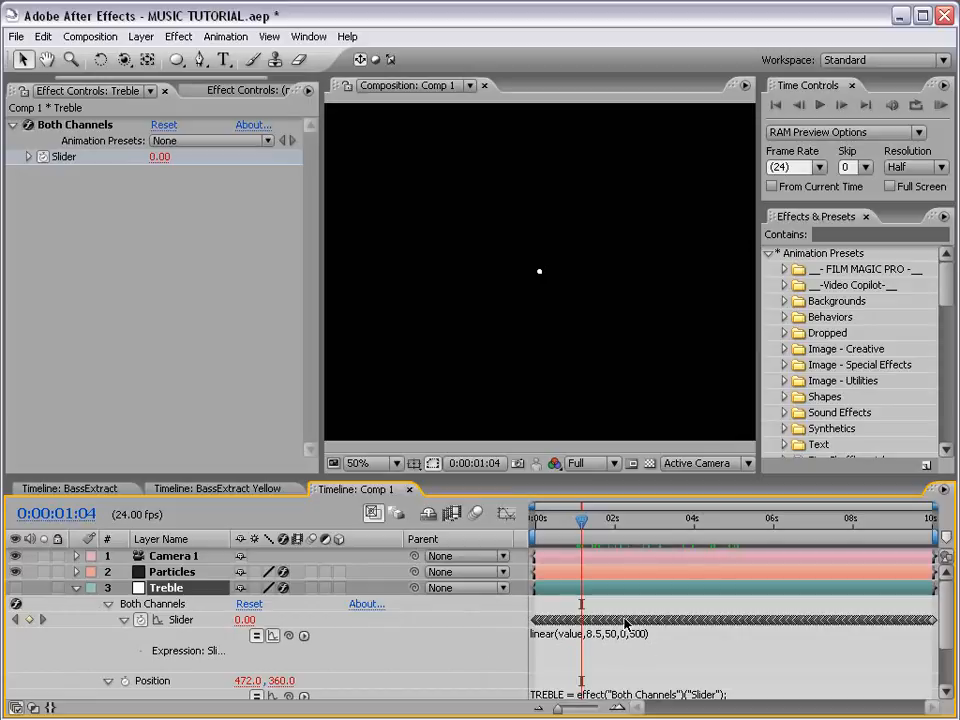
left_click(172, 571)
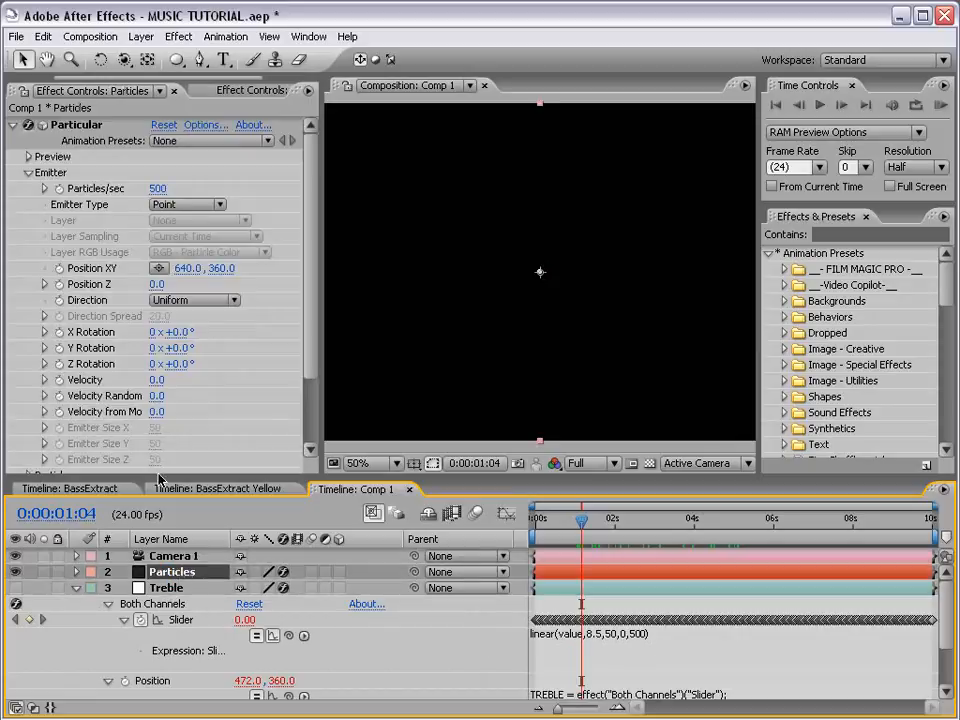
left_click(59, 285, "alt")
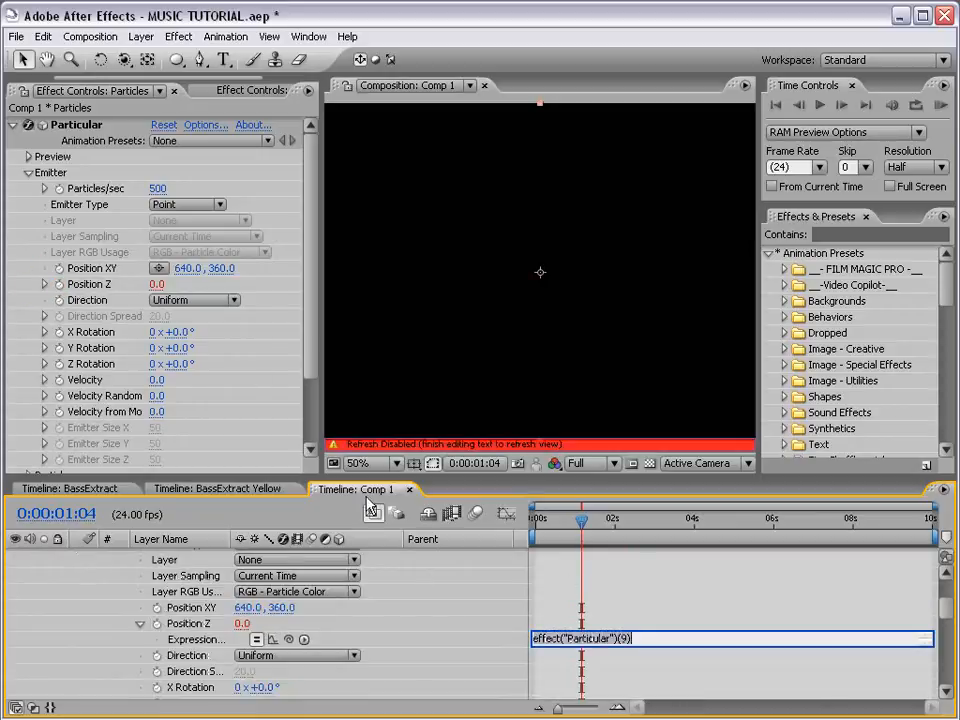
left_click_drag(340, 478, 340, 318)
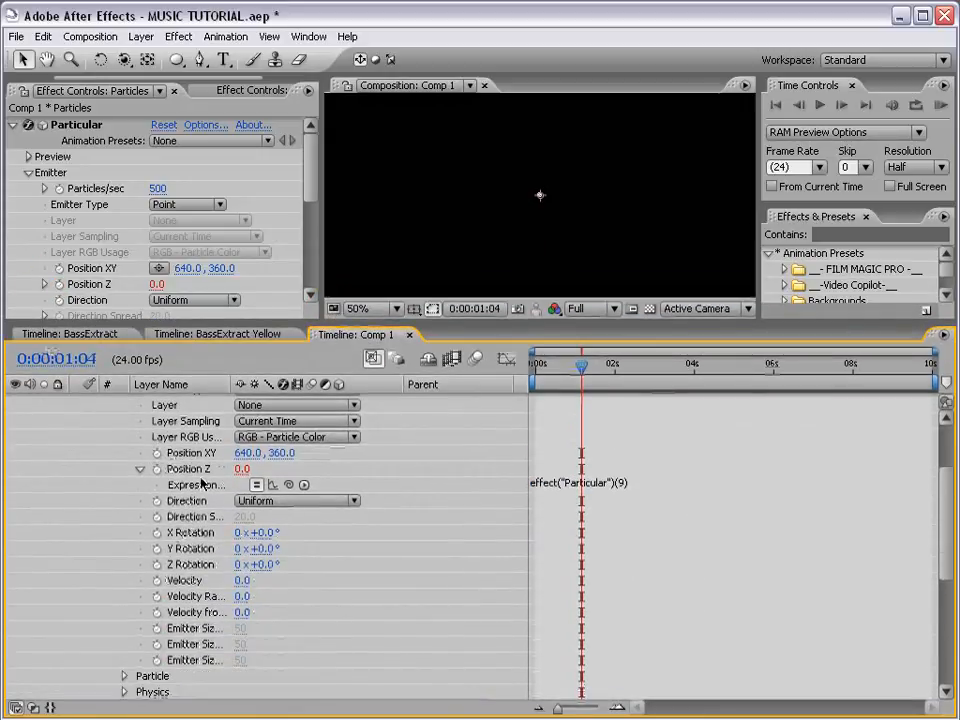
Link the emitter's Position Z expression to the Treble layer's Both Channels Slider and collapse the Particles layer.
scroll(310, 505, "up", 3)
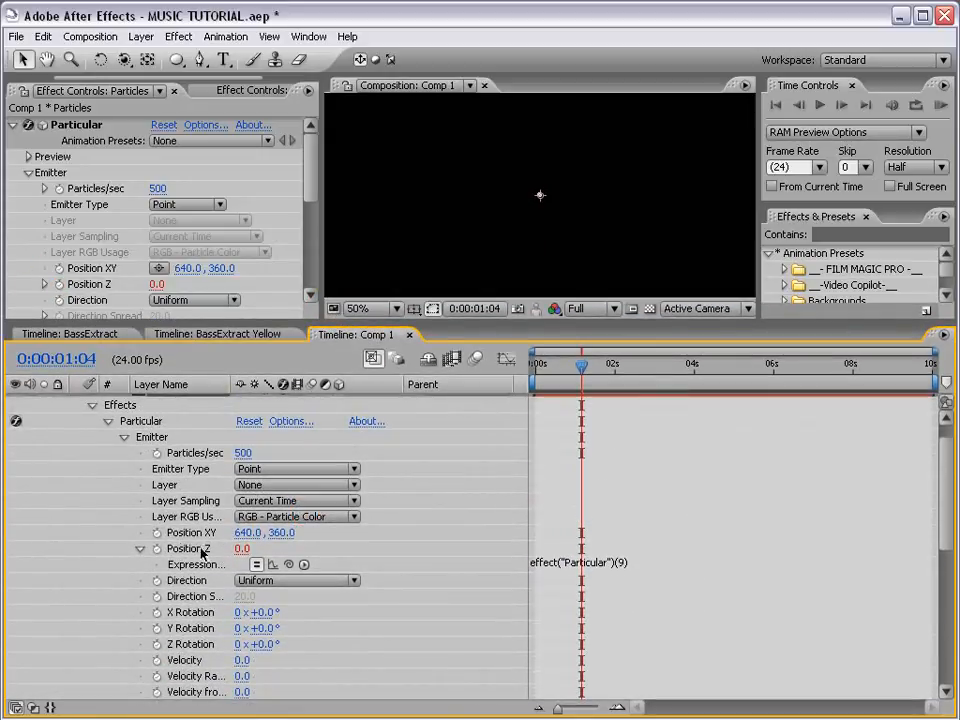
scroll(228, 440, "up", 1)
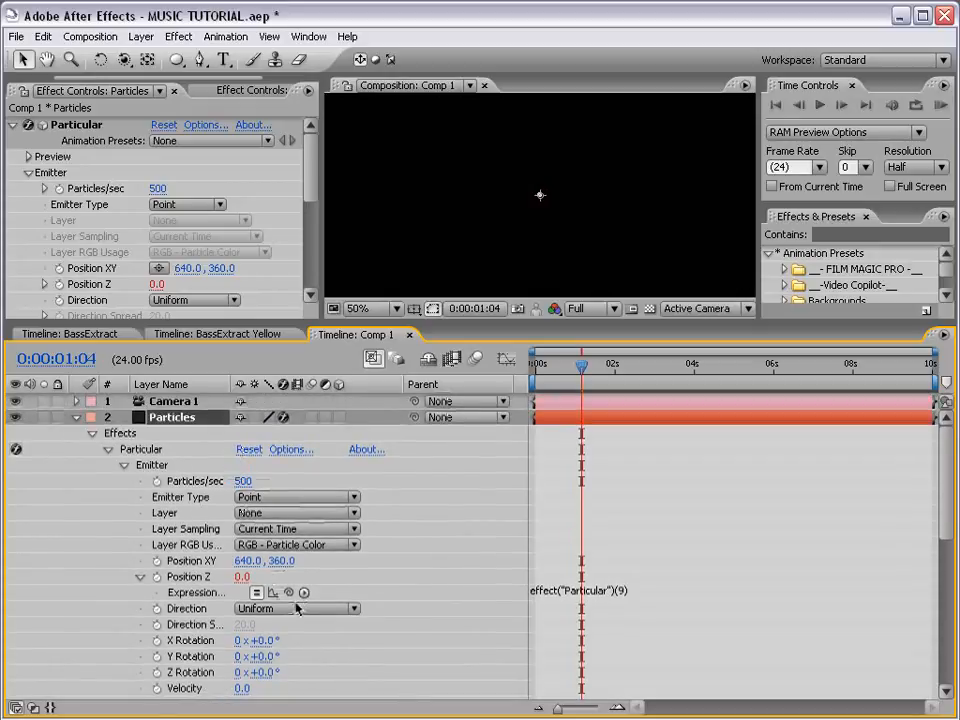
left_click_drag(290, 592, 200, 548)
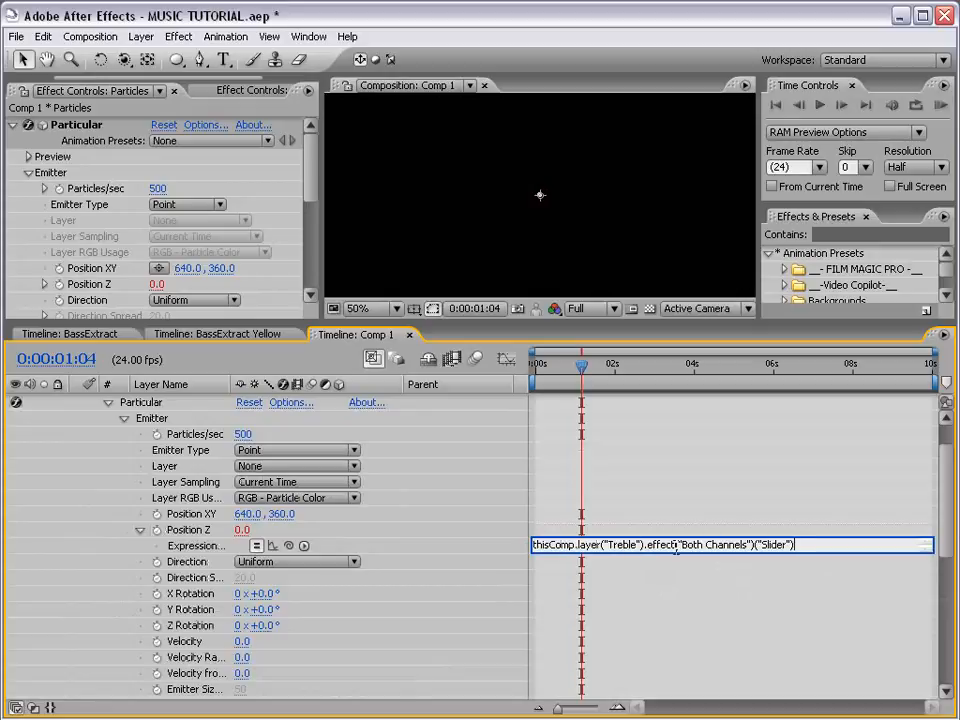
left_click(670, 504)
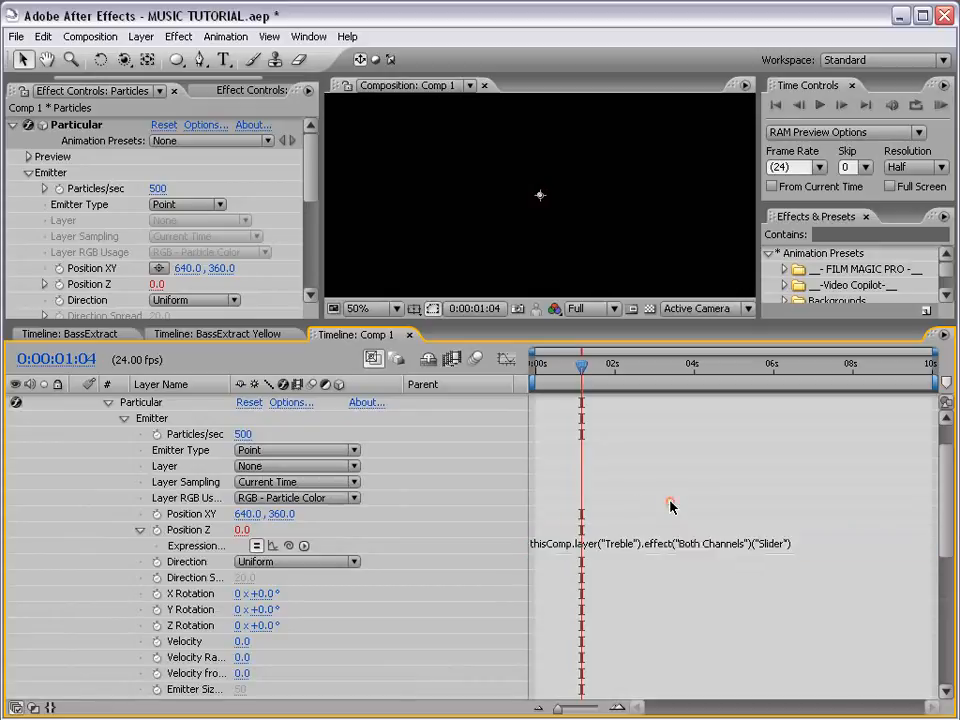
scroll(229, 531, "up", 2)
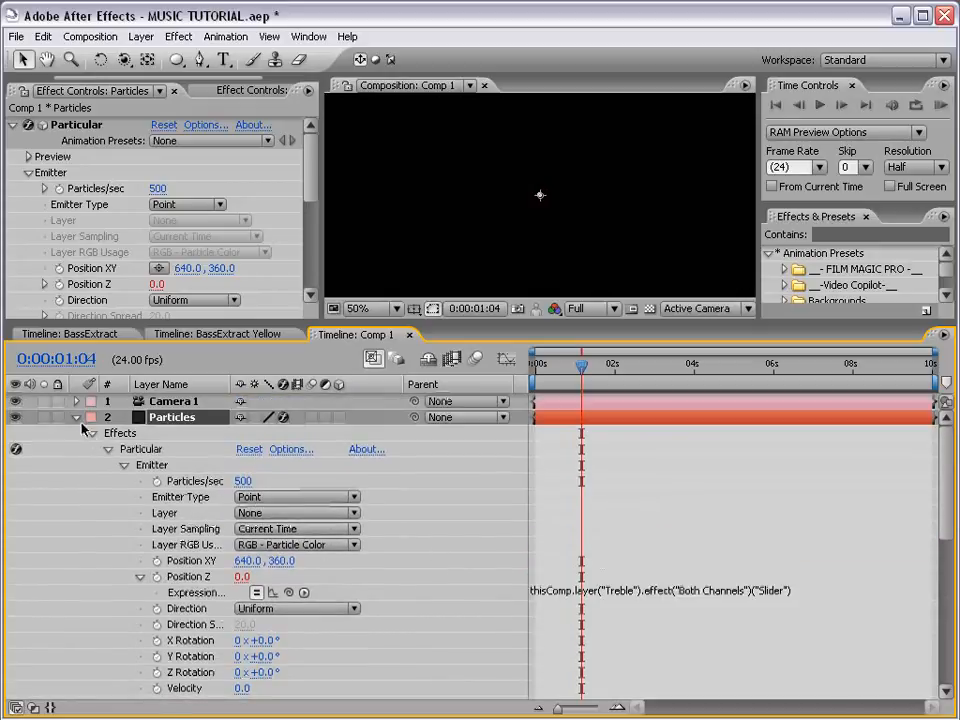
left_click(77, 418)
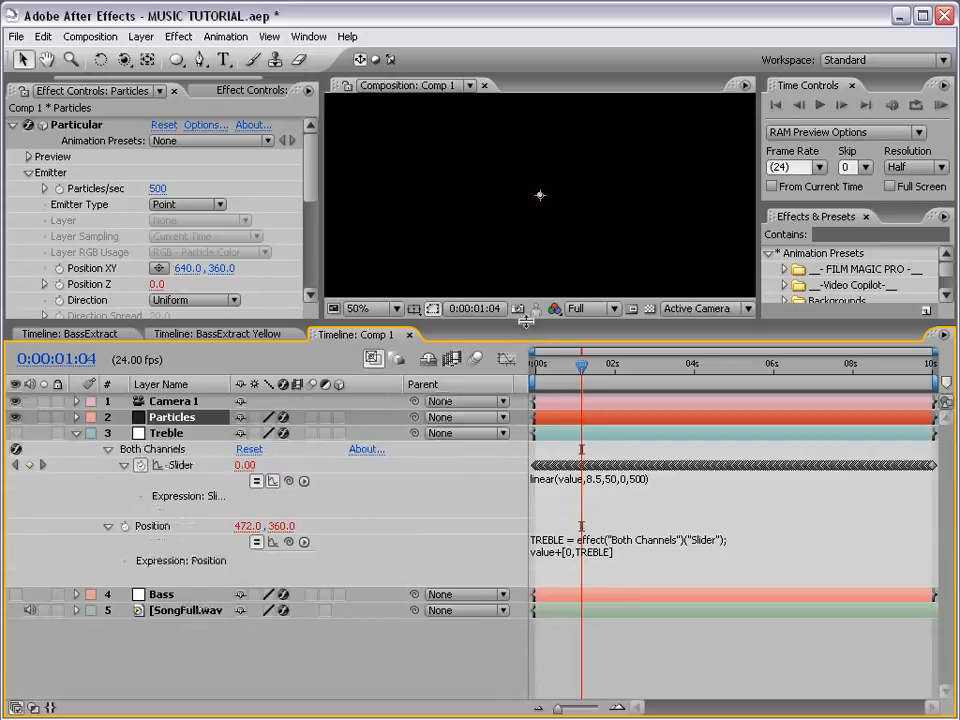
Reveal the Particles layer's Position Z expression, check the motion up to 0:00:02:08, and collapse the Treble layer.
left_click_drag(526, 320, 521, 360)
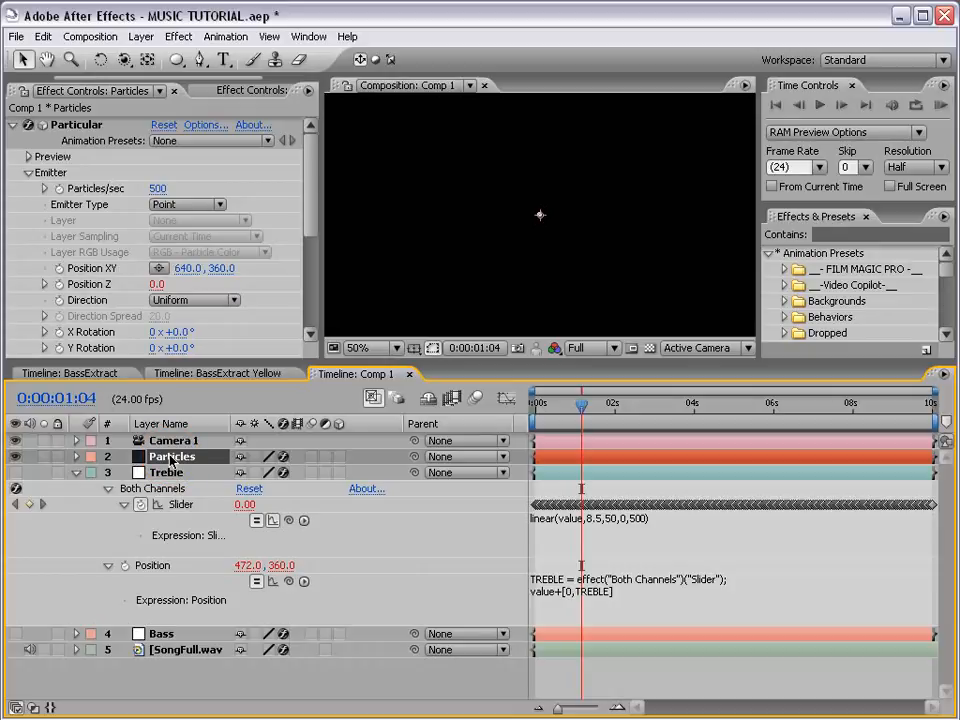
key("e")
key("e")
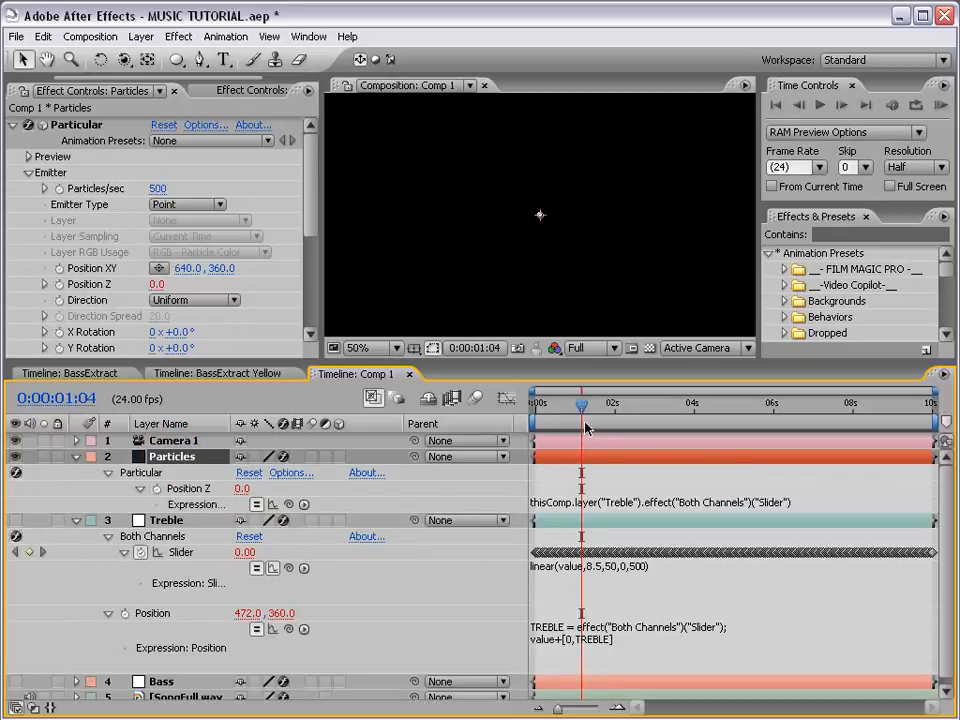
left_click_drag(583, 408, 629, 405)
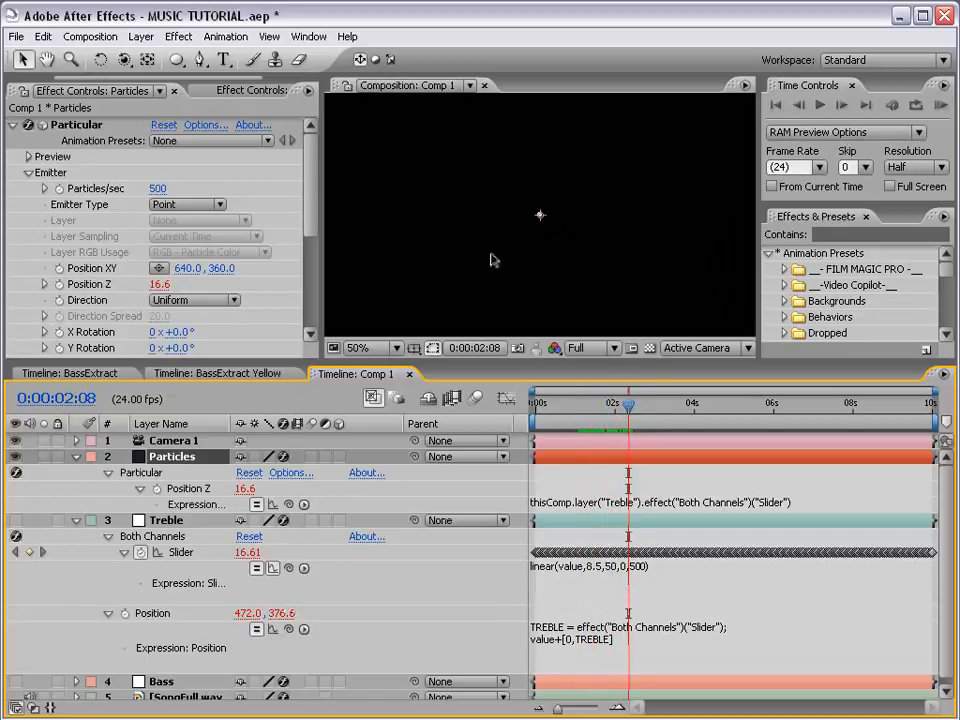
left_click(77, 521)
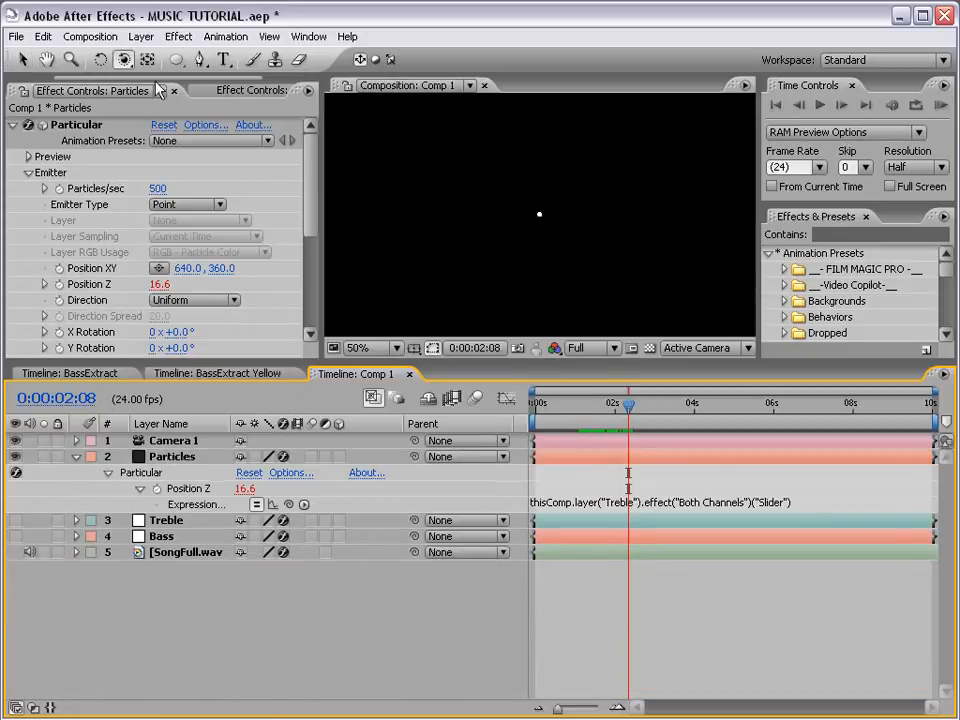
Orbit Camera 1 to view the particle streak at an angle, and preview its motion up to 0:00:02:17.
left_click(122, 60)
left_click(232, 65)
left_click_drag(562, 222, 479, 197)
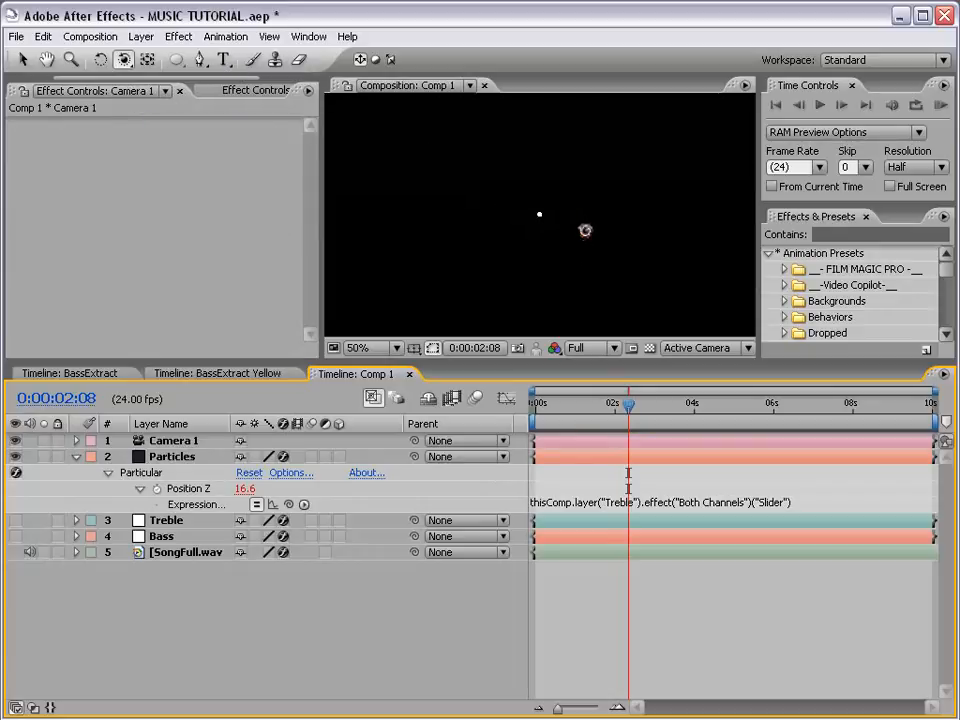
mouse_move(585, 231)
left_mouse_down()
mouse_move(566, 227)
mouse_move(527, 249)
mouse_move(523, 264)
mouse_move(532, 215)
mouse_move(596, 210)
mouse_move(611, 264)
mouse_move(508, 253)
mouse_move(517, 209)
mouse_move(506, 240)
mouse_move(549, 264)
mouse_move(576, 185)
left_mouse_up()
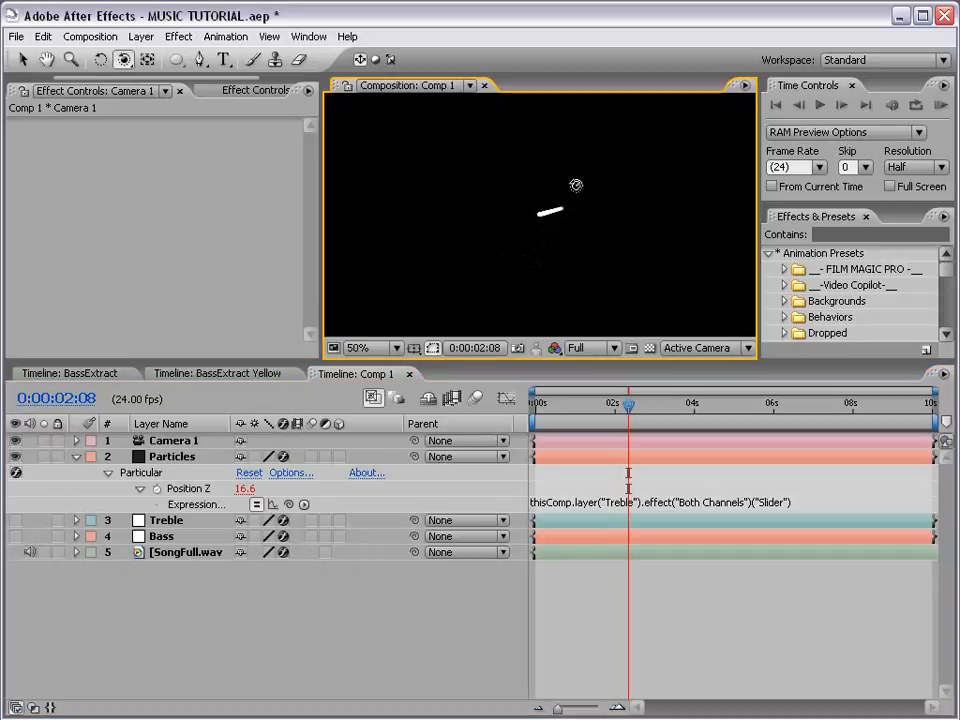
mouse_move(611, 424)
left_mouse_down()
mouse_move(596, 414)
mouse_move(536, 420)
mouse_move(671, 420)
mouse_move(824, 437)
mouse_move(626, 439)
mouse_move(643, 430)
left_mouse_up()
key("v")
left_click(588, 293)
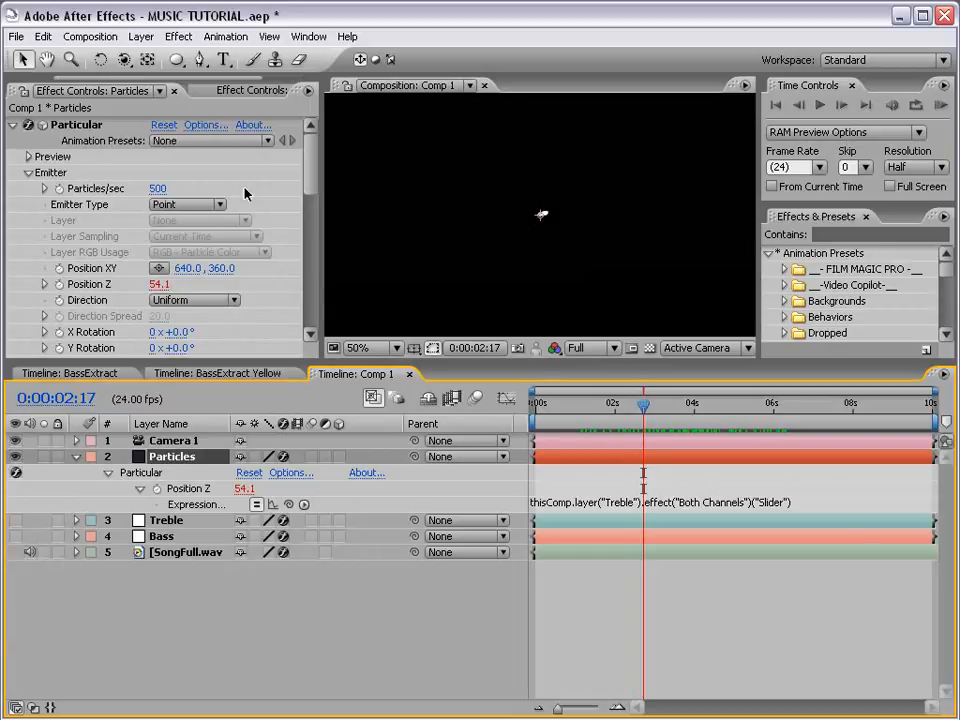
Set the Particular emitter's Velocity from Motion to 50 and preview the particles along the timeline.
left_click_drag(317, 178, 311, 209)
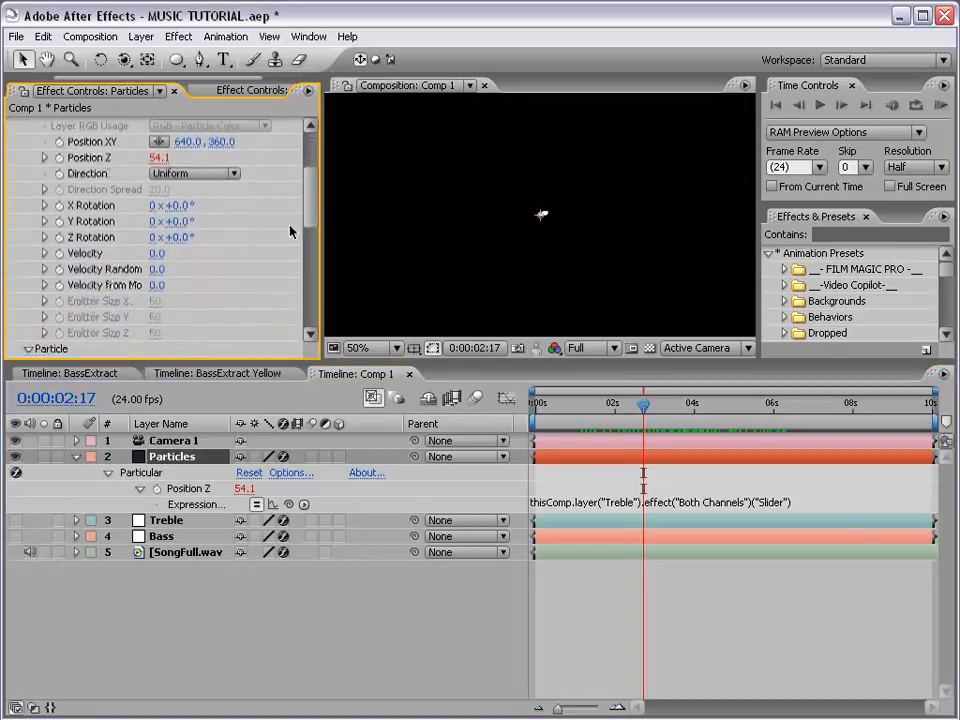
left_click_drag(321, 302, 344, 302)
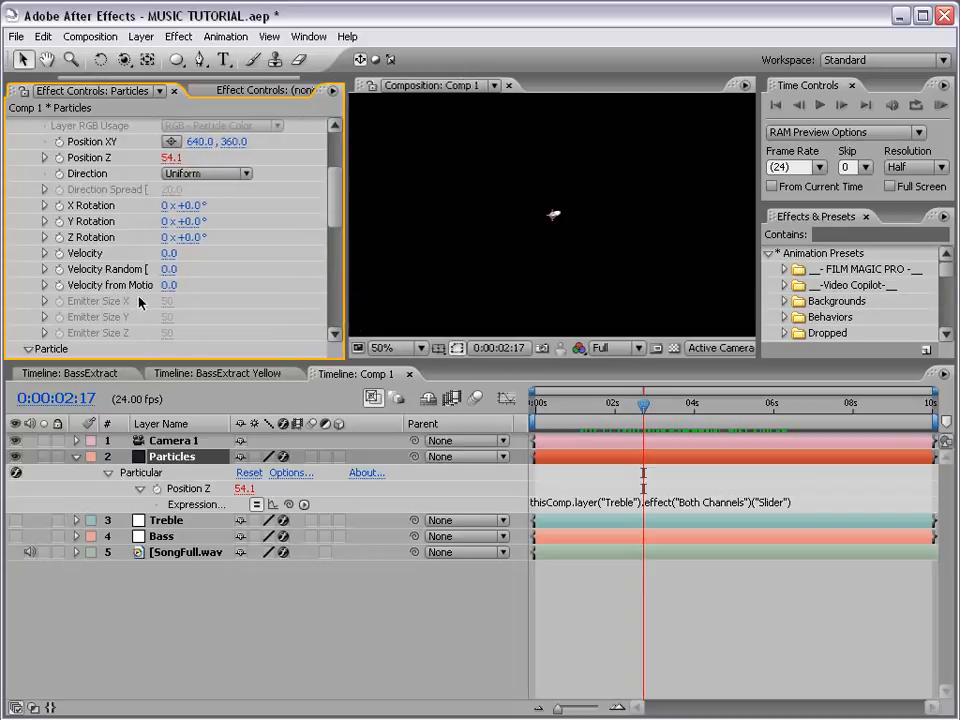
left_click_drag(168, 285, 180, 286)
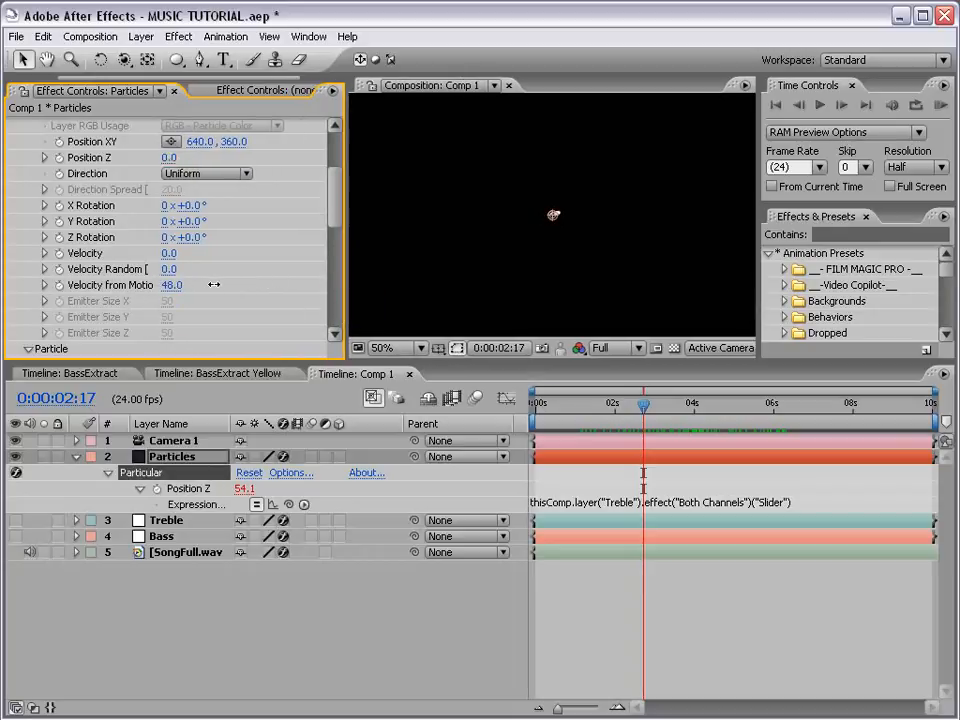
left_click(170, 286)
type("50")
key("Return")
left_click_drag(594, 405, 741, 410)
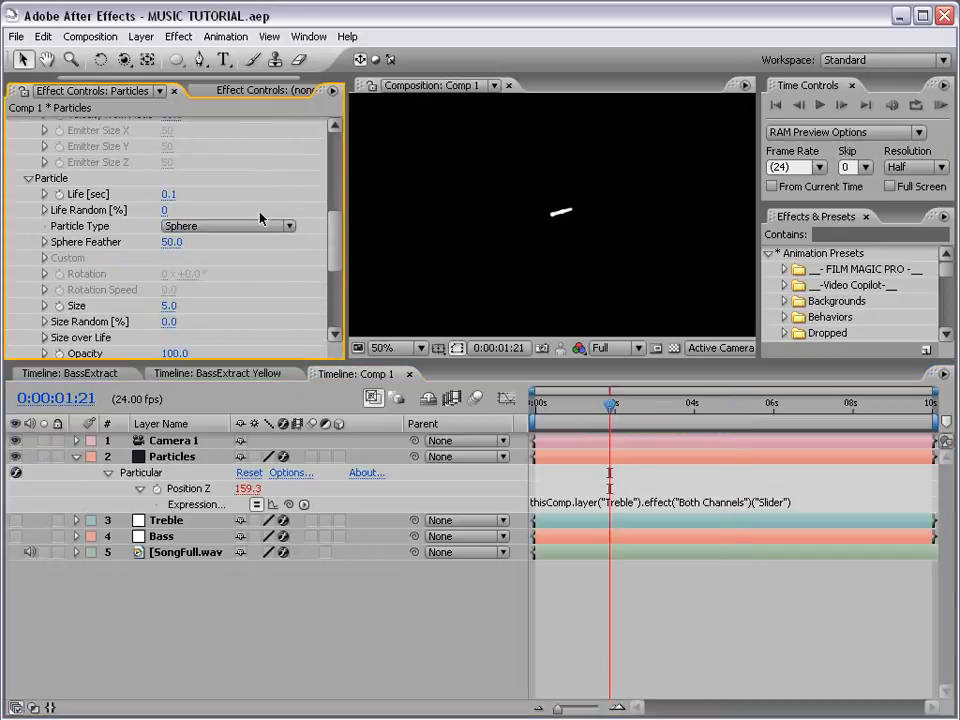
Set the particle Life to 1 second and preview the longer streak up to 0:00:03:07.
left_click(168, 194)
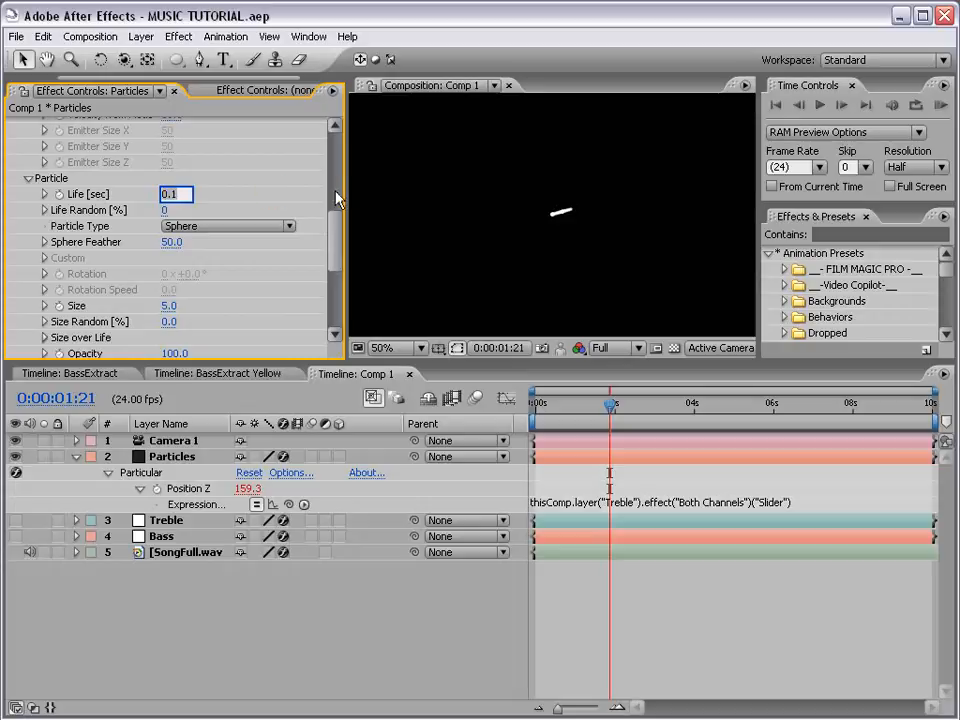
type("1")
key("Return")
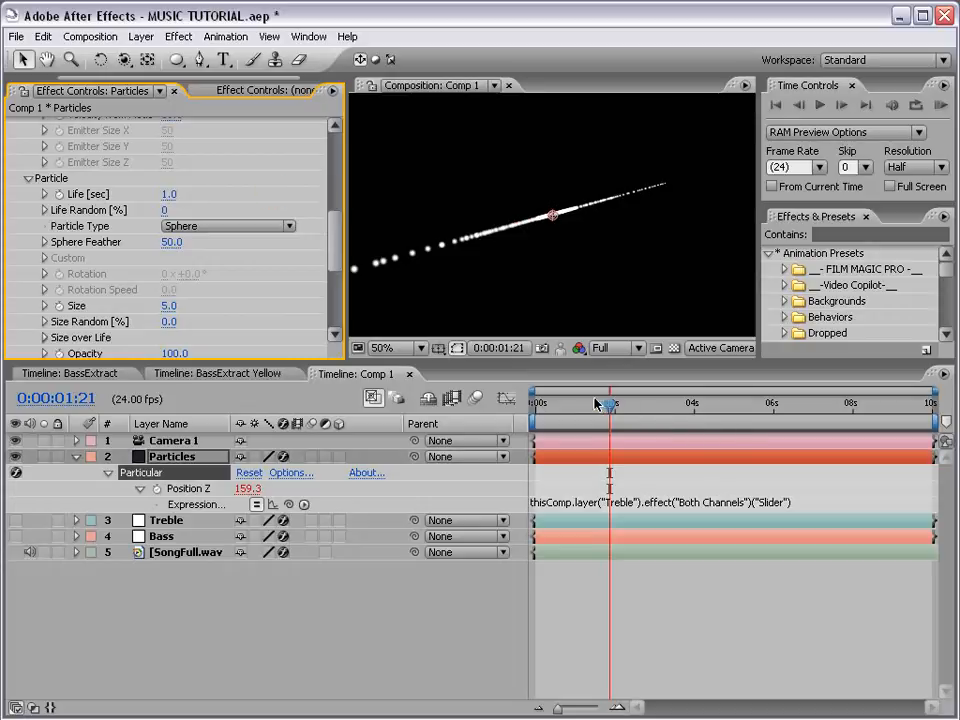
left_click_drag(594, 402, 666, 421)
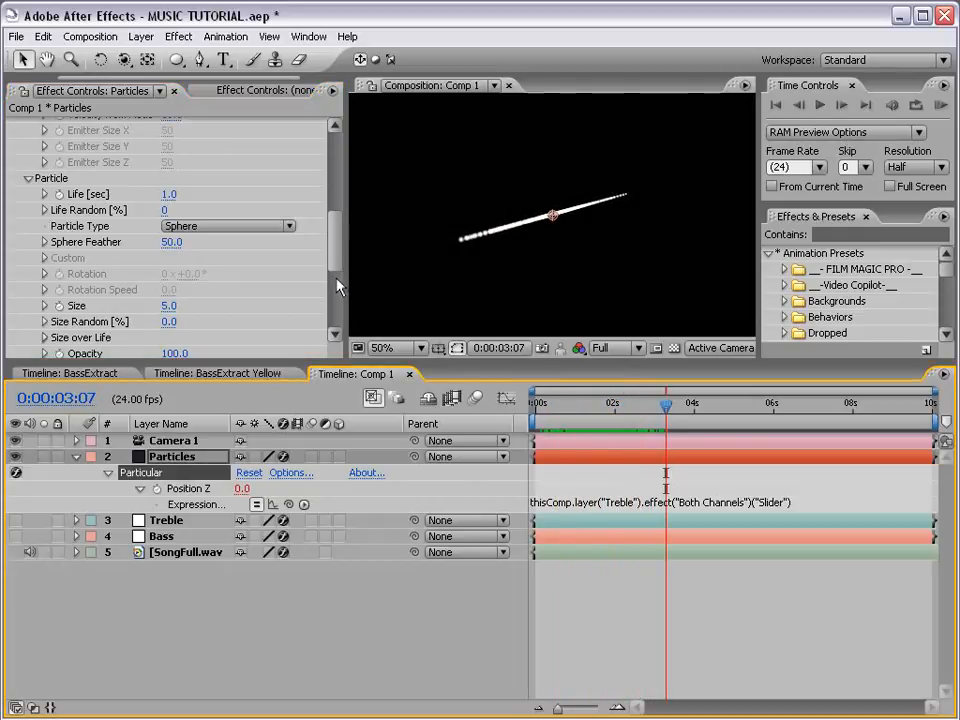
Expand the Turbulence Field under the Physics Air settings and set its Affect Position to 160.
left_click_drag(332, 248, 336, 314)
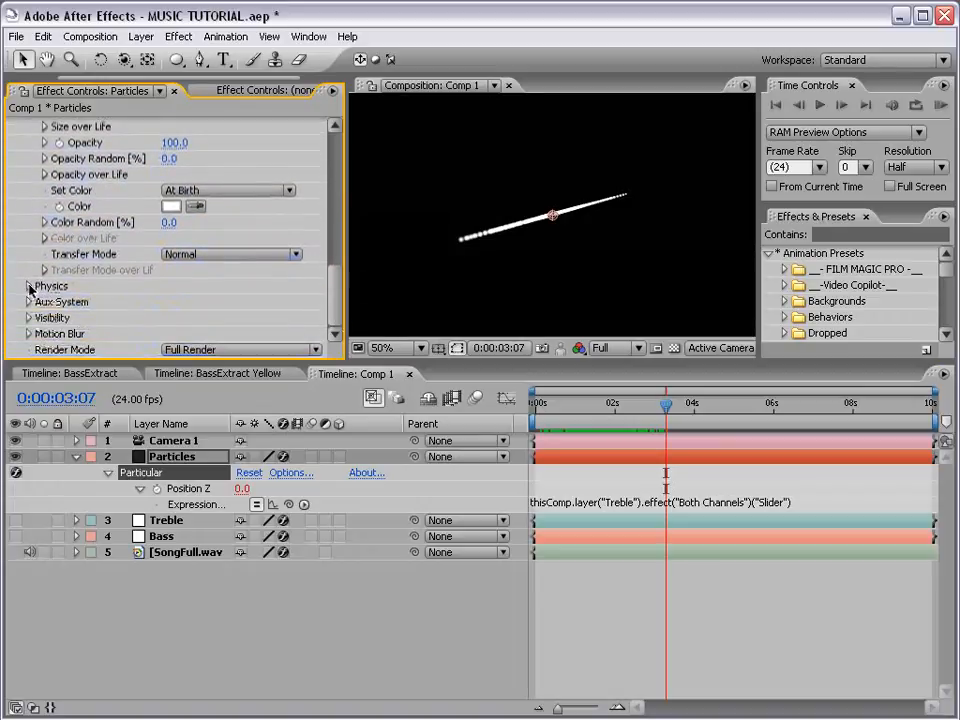
left_click(29, 287)
left_click_drag(336, 278, 336, 294)
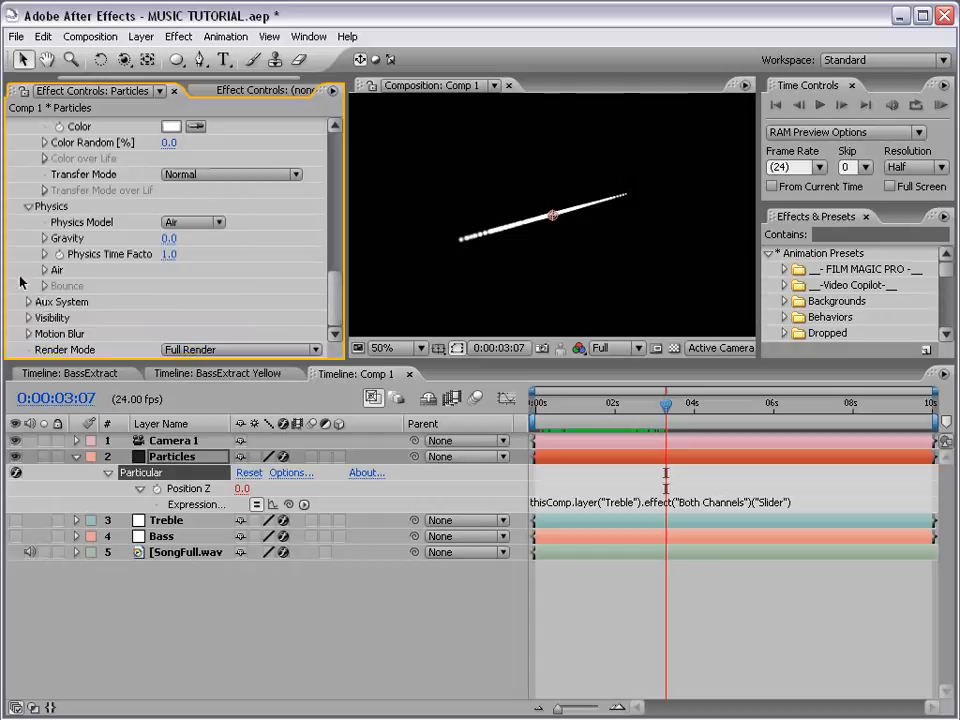
left_click(45, 272)
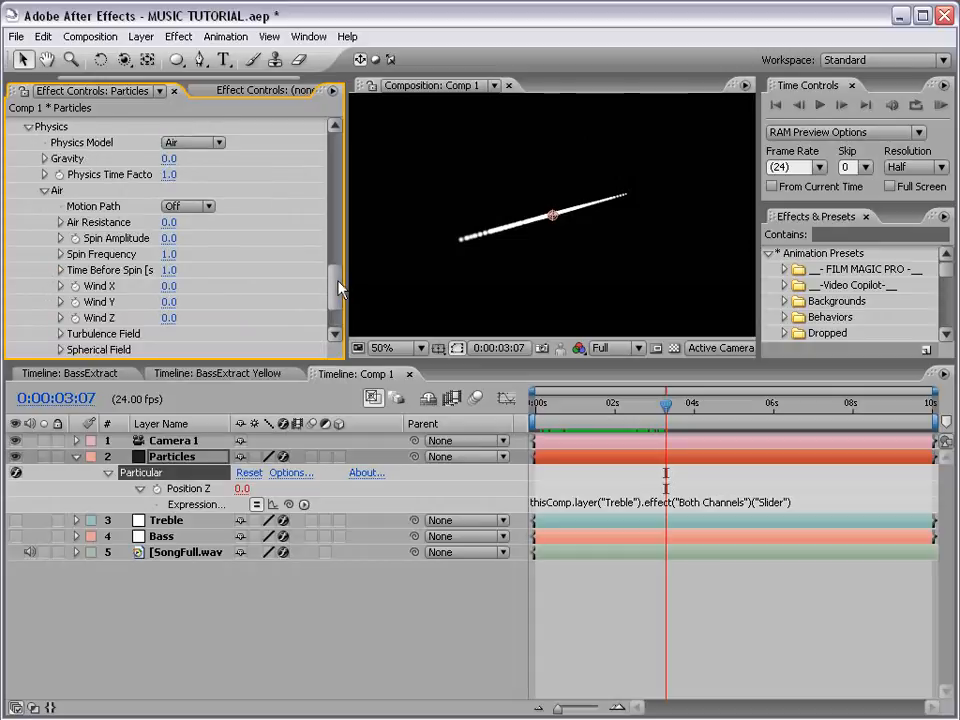
scroll(332, 274, "down", 2)
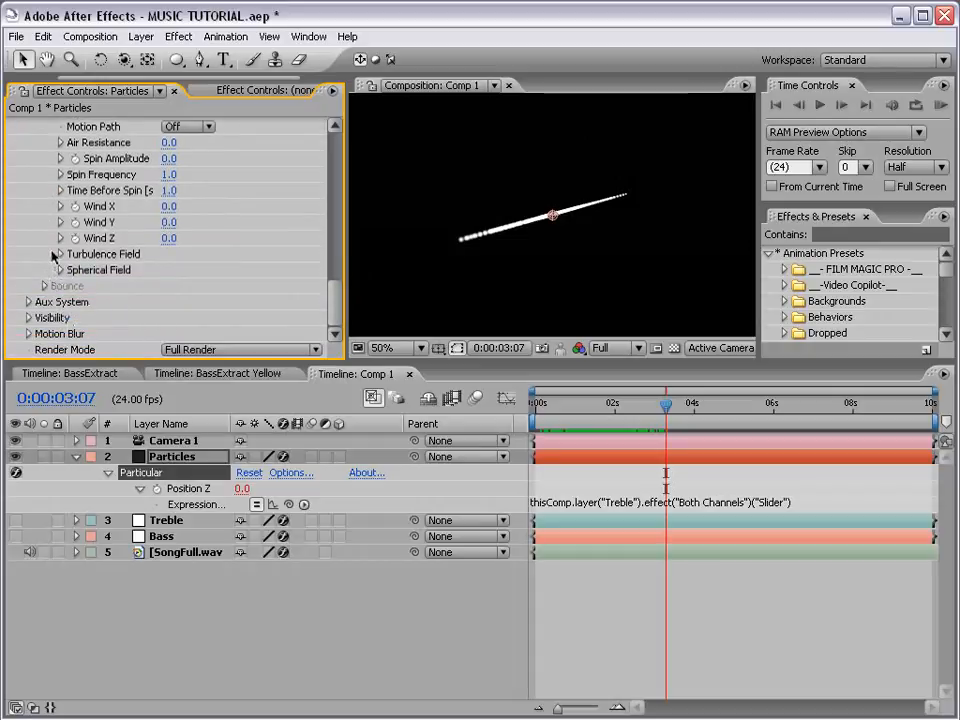
left_click(59, 254)
scroll(200, 272, "down", 1)
scroll(332, 292, "down", 1)
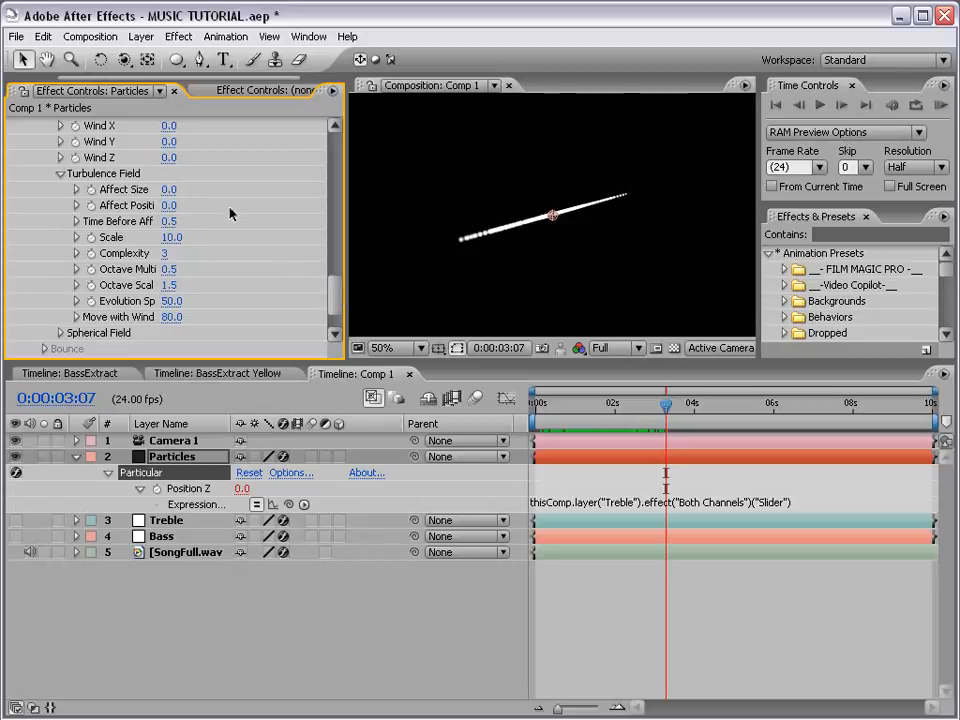
left_click_drag(345, 230, 365, 231)
left_click_drag(176, 209, 328, 206)
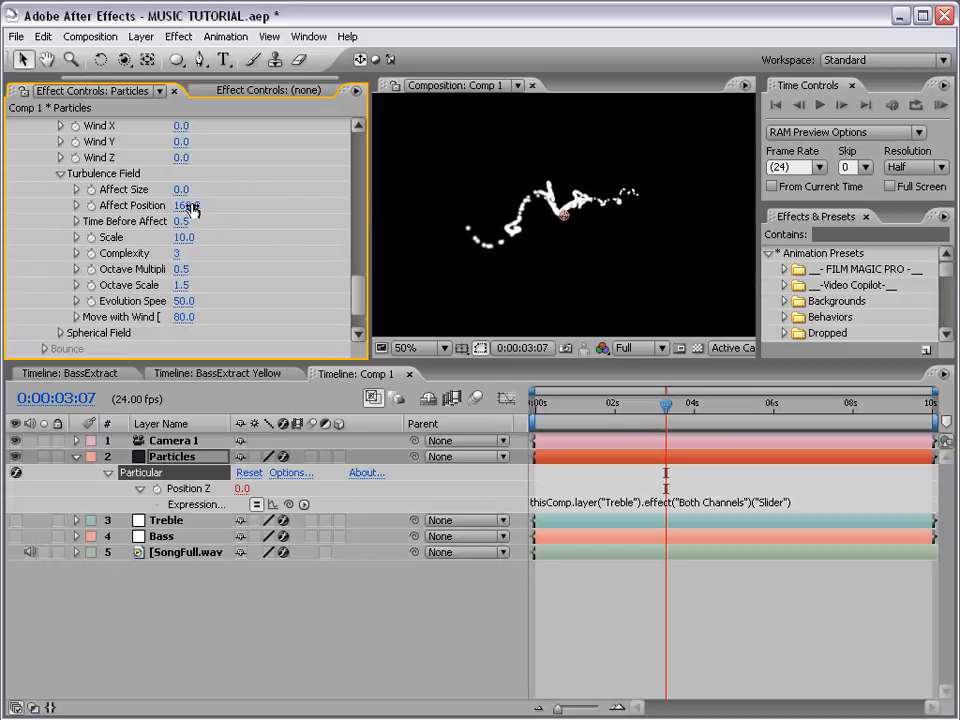
Set the Turbulence Field's Affect Size to 5.
mouse_move(189, 190)
left_mouse_down()
mouse_move(253, 185)
mouse_move(202, 185)
left_mouse_up()
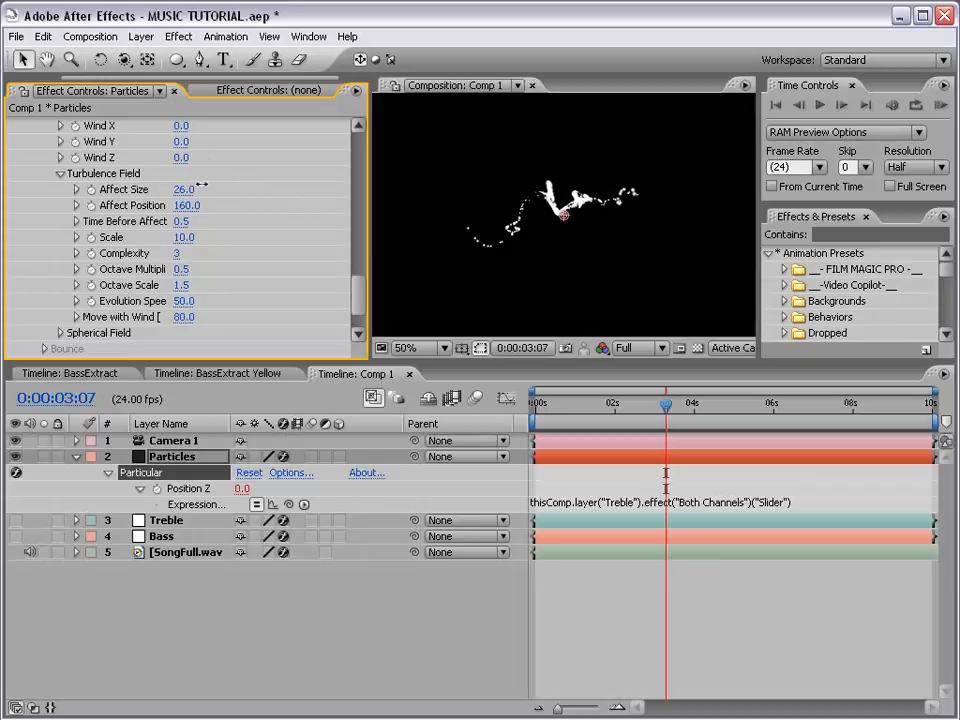
left_click(183, 189)
type("5")
key("Return")
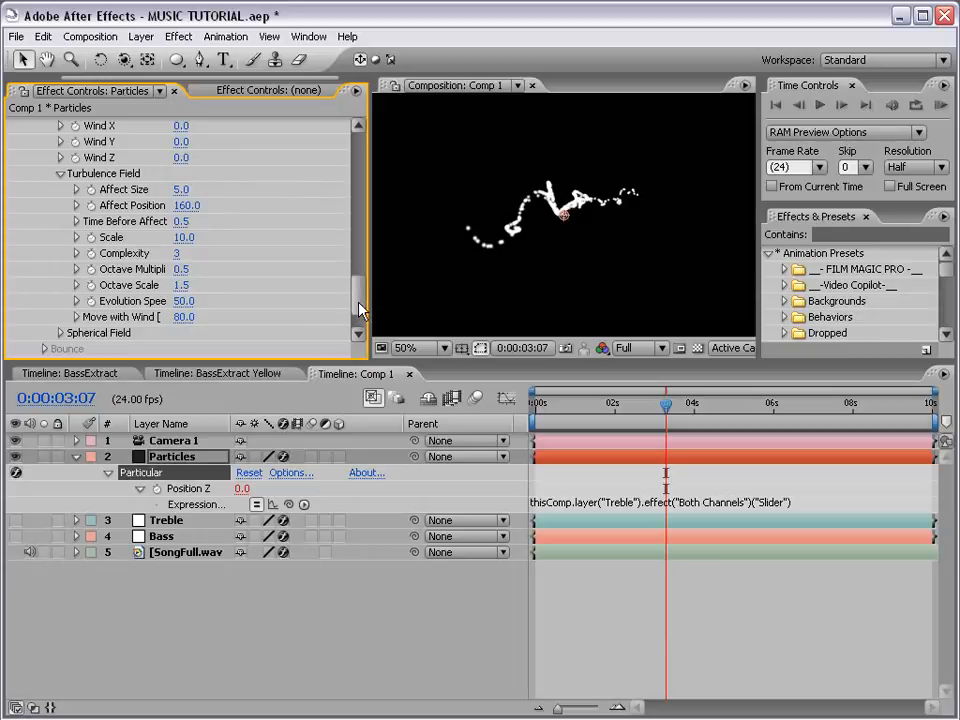
Change the particle color to bright blue and set the particle Transfer Mode to Add.
left_click_drag(360, 310, 355, 258)
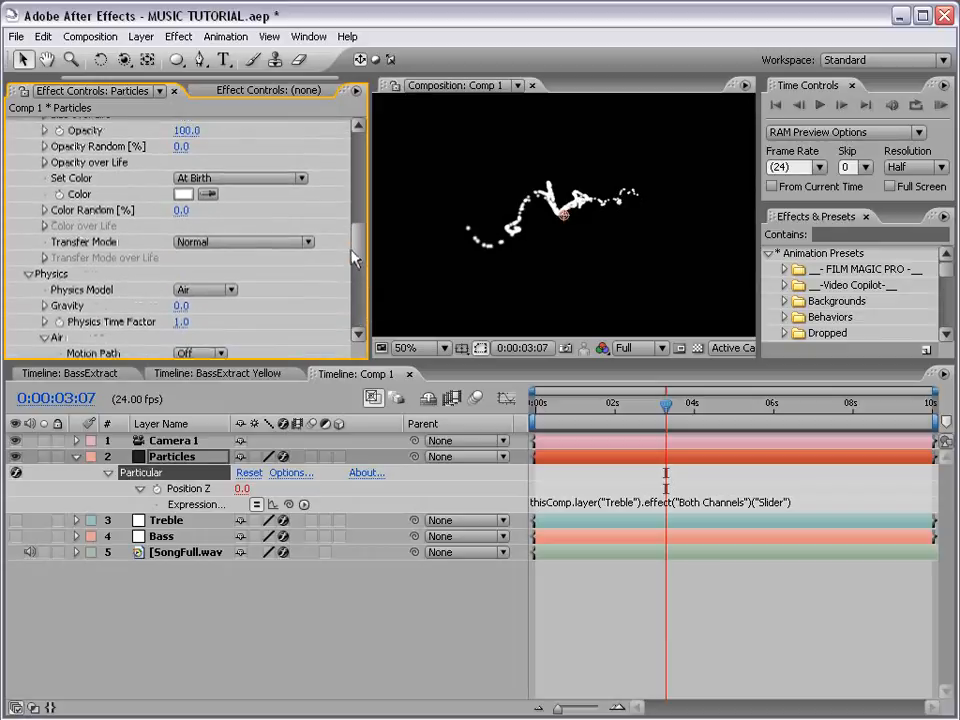
left_click(186, 194)
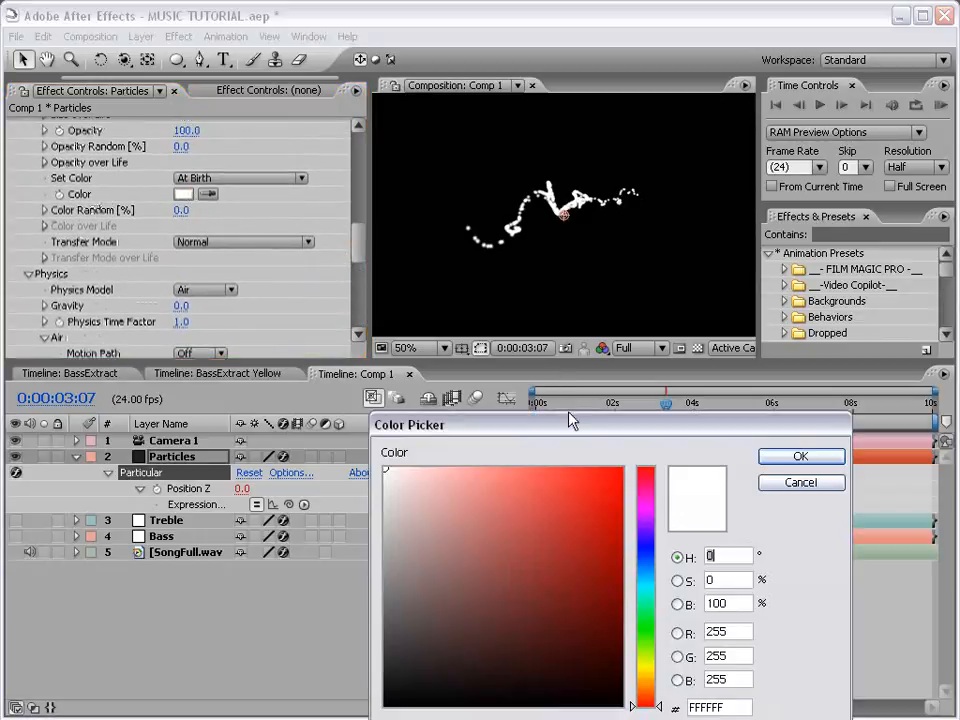
left_click_drag(572, 420, 435, 259)
left_click(505, 407)
left_click_drag(385, 340, 460, 275)
left_click(652, 292)
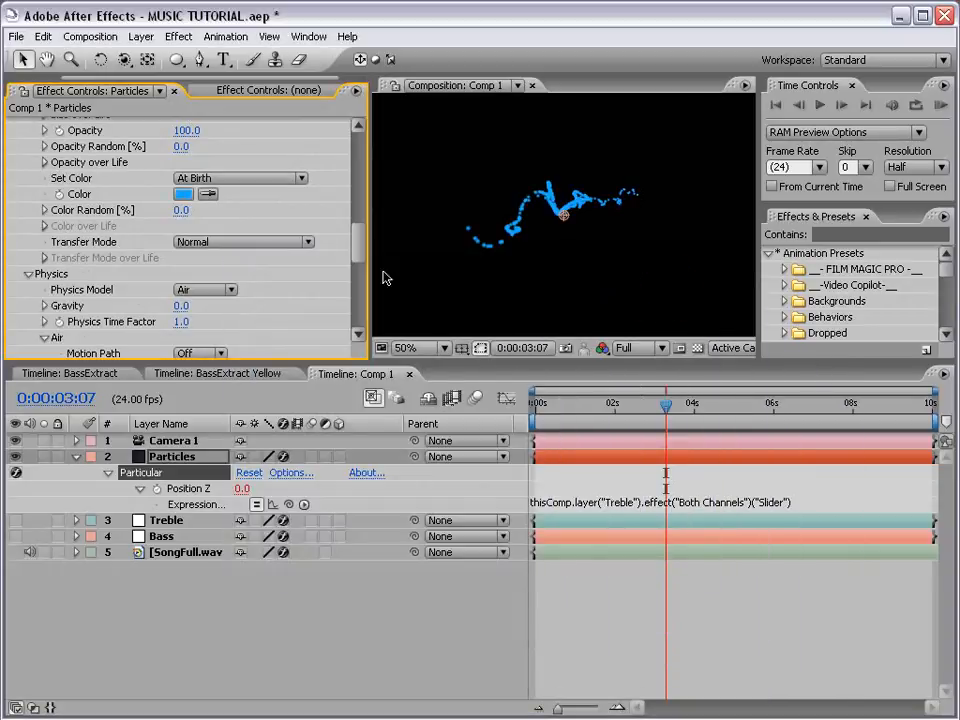
left_click(210, 243)
left_click(211, 261)
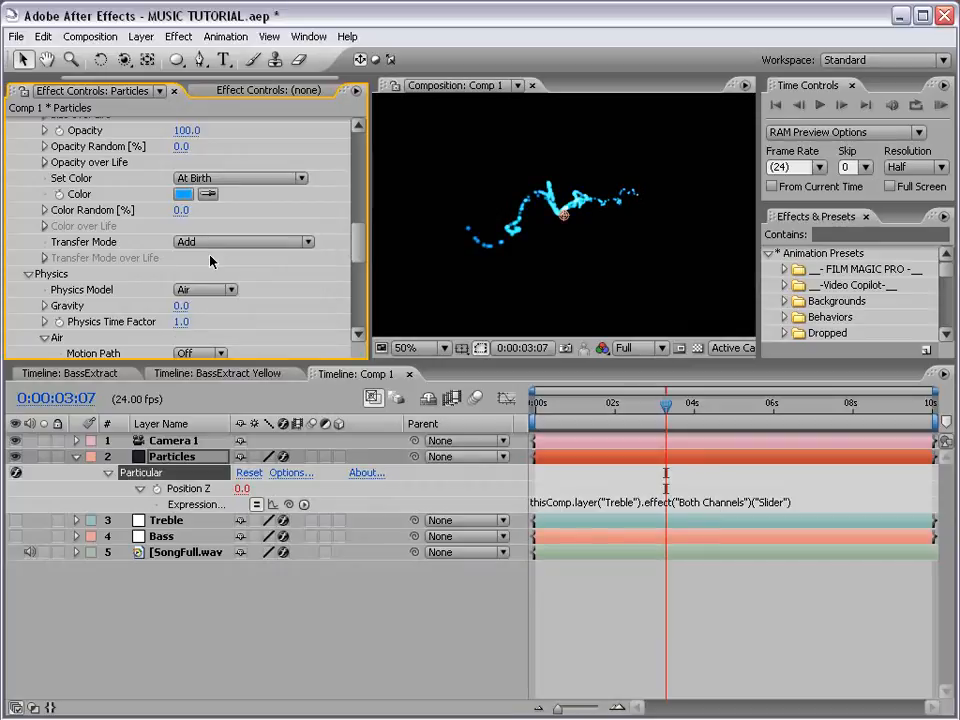
Set the particle Size to 4 and the Opacity to 21.
scroll(360, 238, "up", 6)
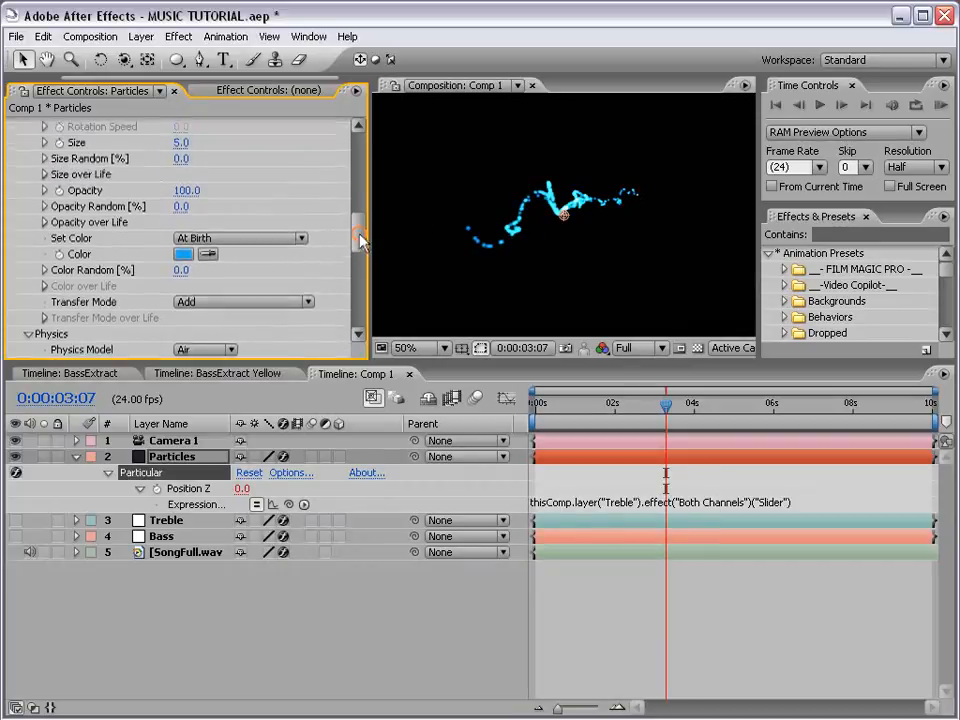
left_click(182, 265)
type("5")
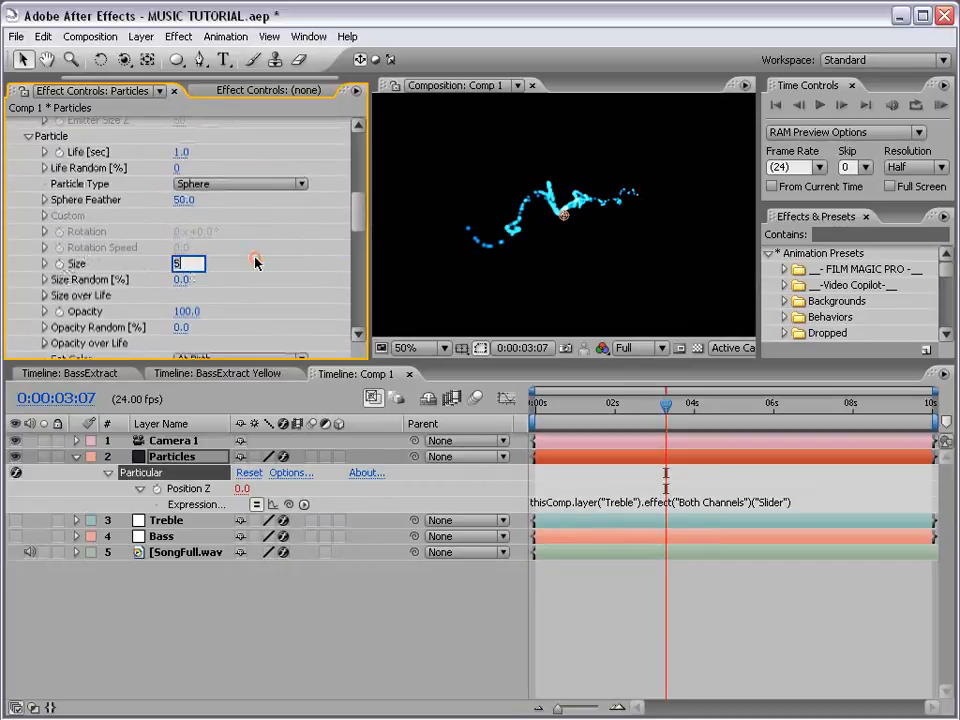
key("BackSpace")
type("4")
key("Return")
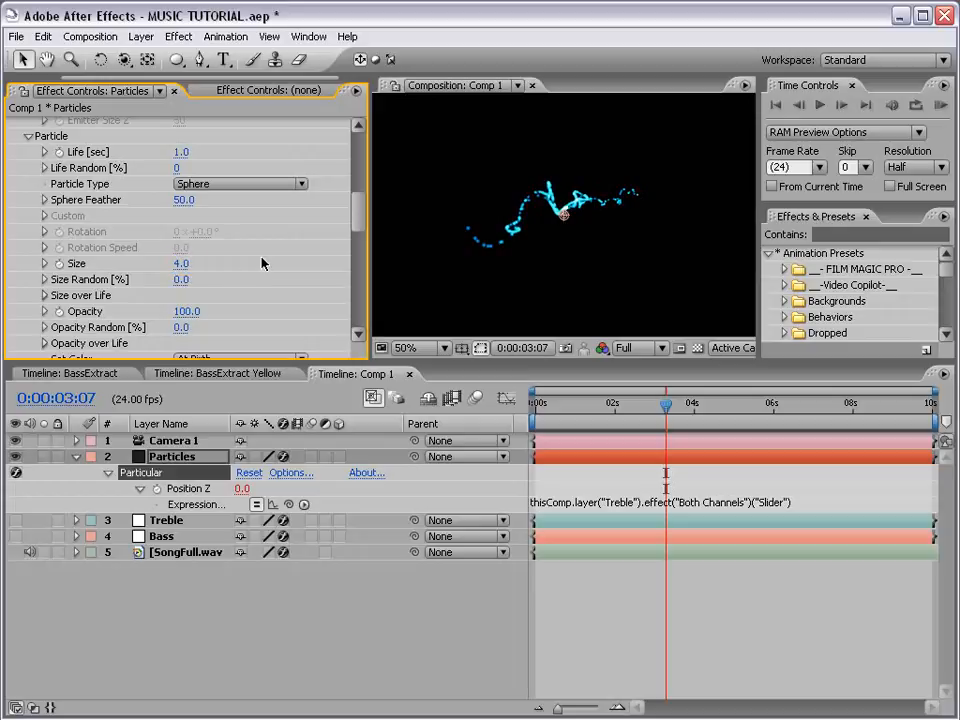
left_click_drag(189, 317, 237, 313)
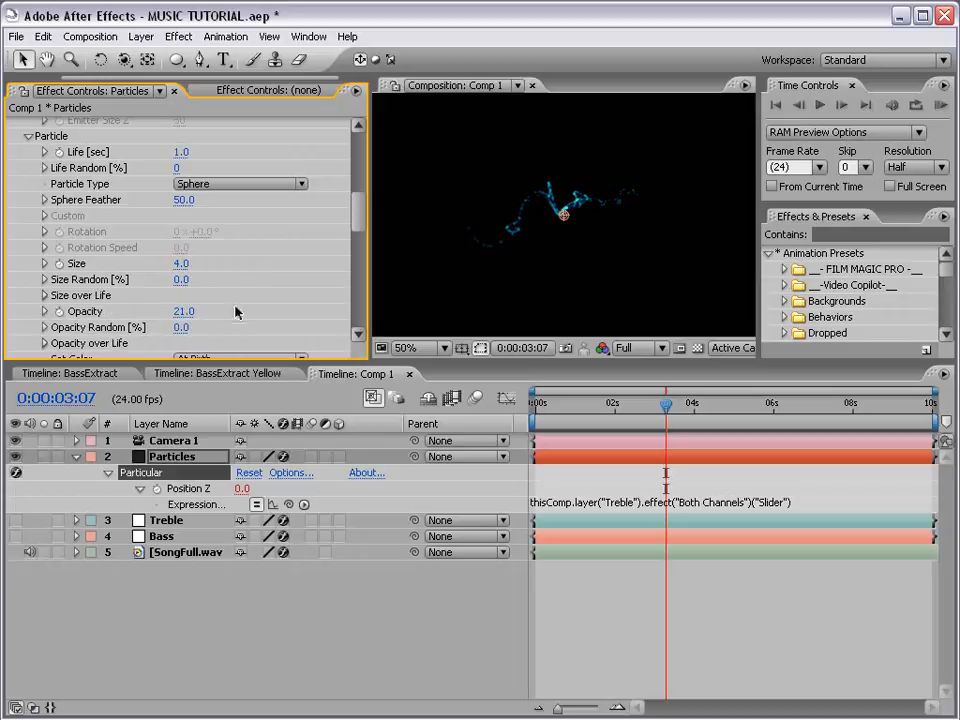
Raise the emitter's Particles/sec to 8918 for a continuous streak, checking it at 100% magnification.
left_click_drag(358, 210, 362, 160)
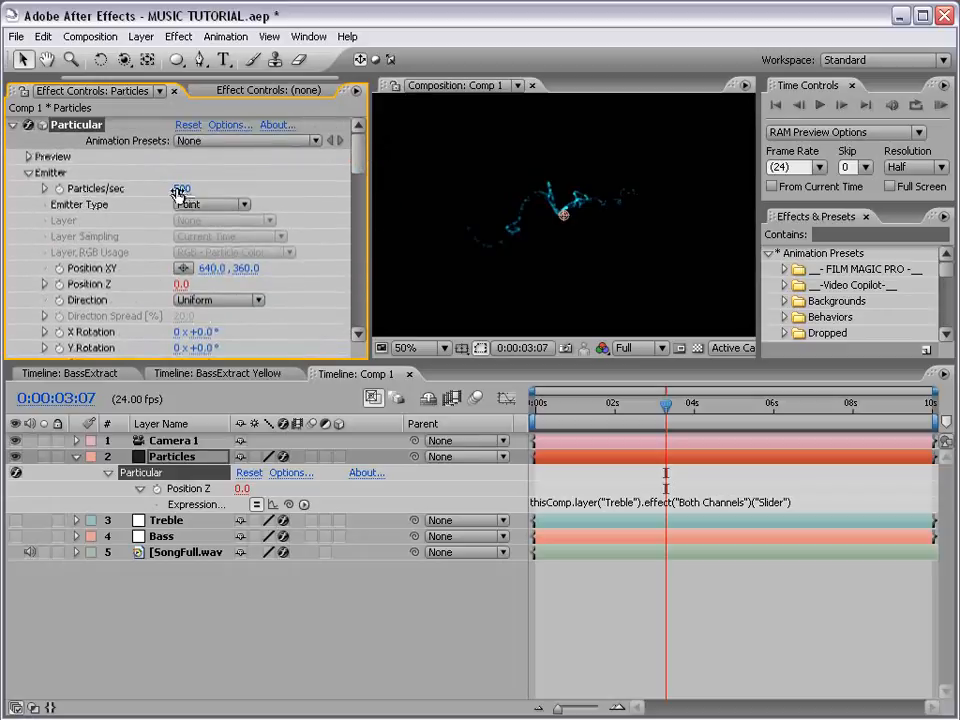
left_click_drag(180, 188, 548, 190)
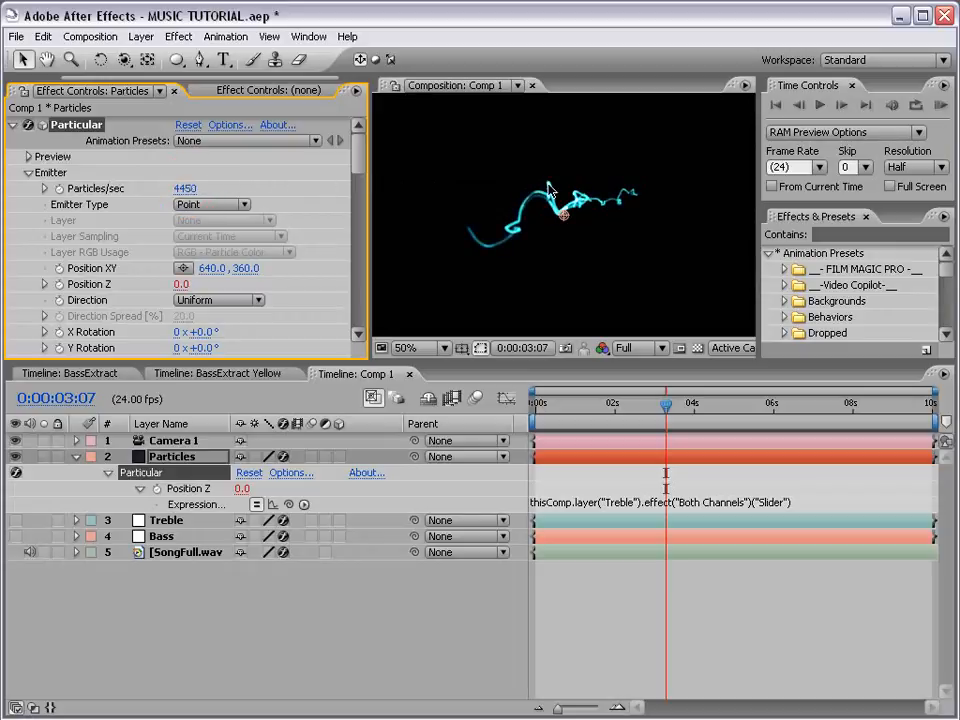
scroll(566, 198, "up", 2)
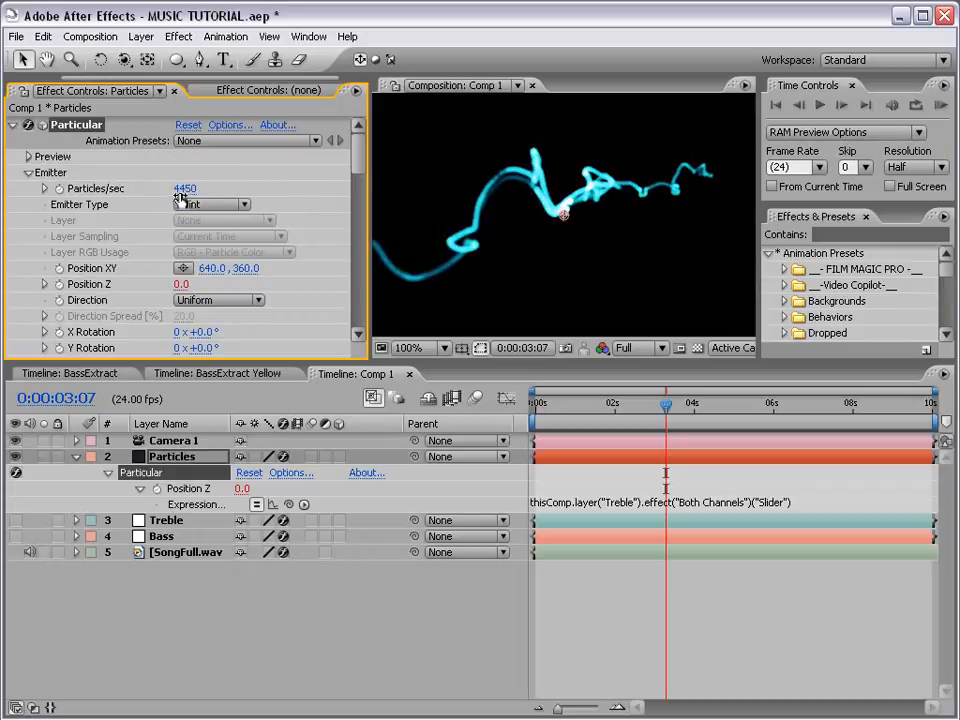
left_click_drag(185, 188, 619, 199)
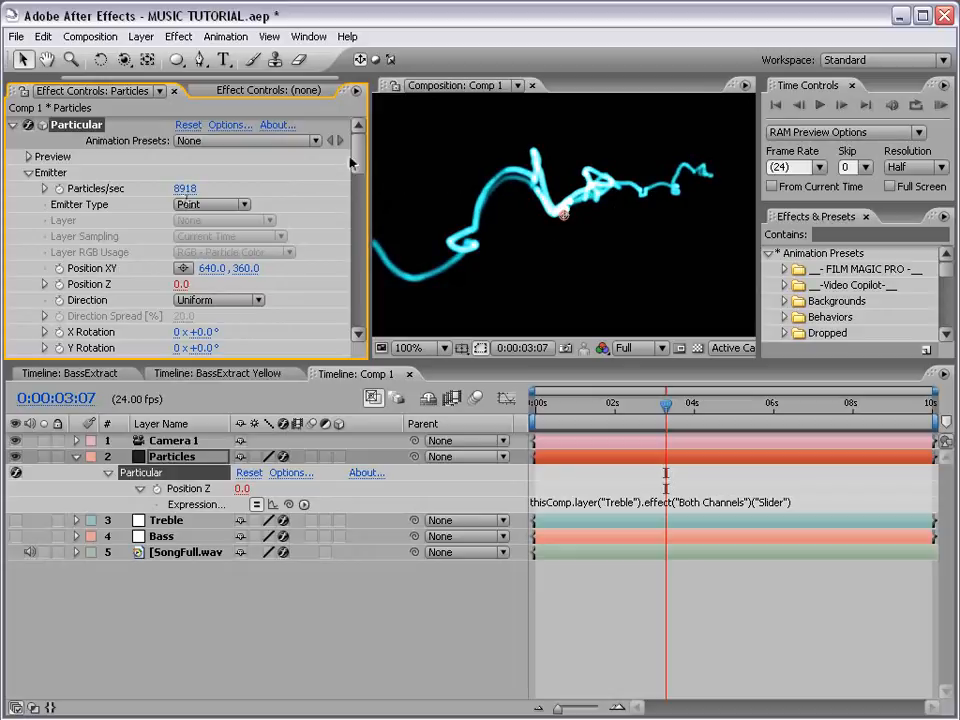
left_click_drag(350, 163, 360, 206)
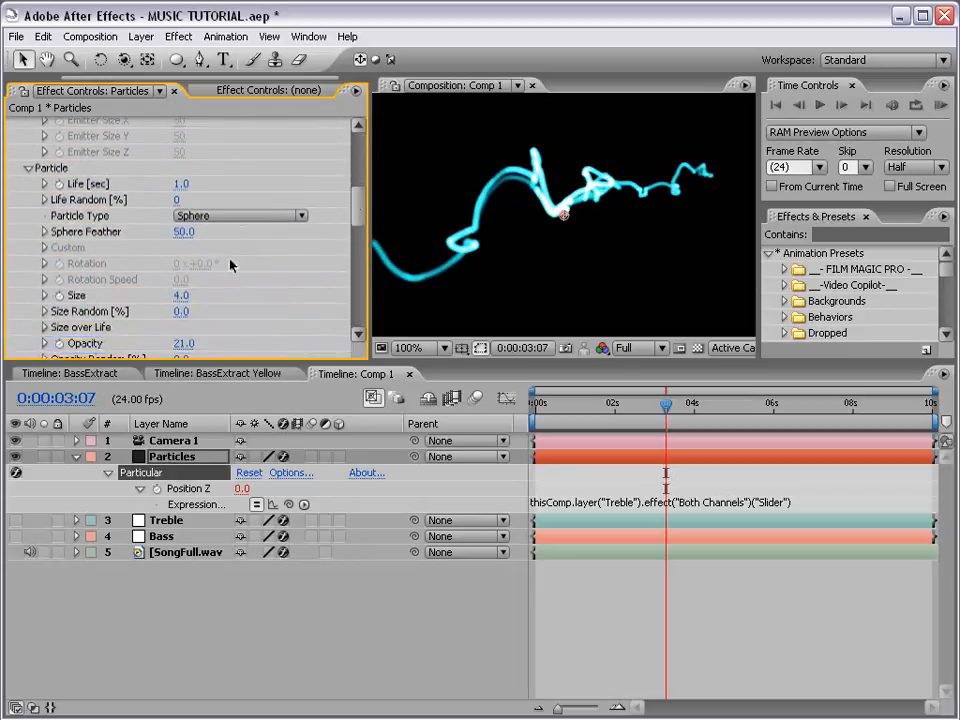
Lower the particle Opacity to 6 and the Size to 3, checking the streak in an enlarged composition view.
mouse_move(182, 343)
left_mouse_down()
mouse_move(160, 341)
mouse_move(176, 343)
left_mouse_up()
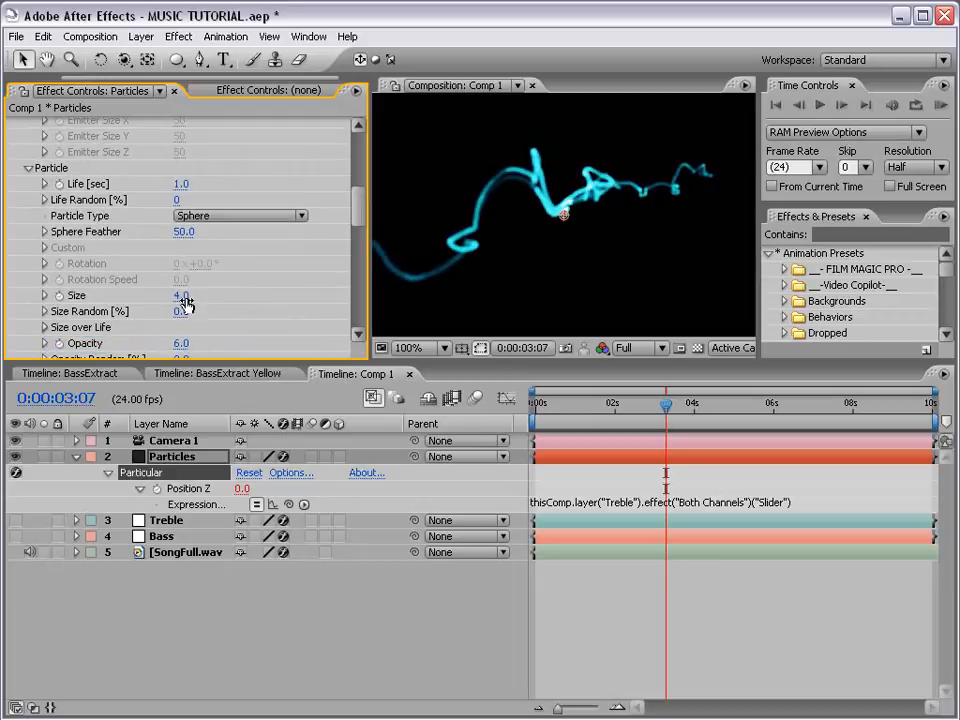
left_click(181, 296)
type("3")
key("Return")
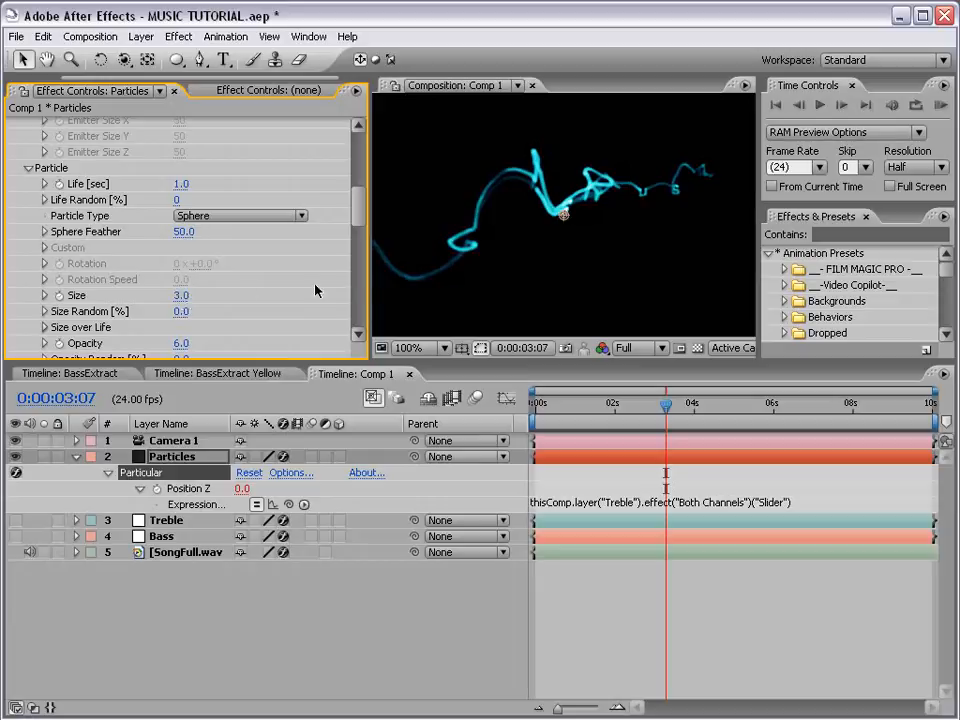
key("grave")
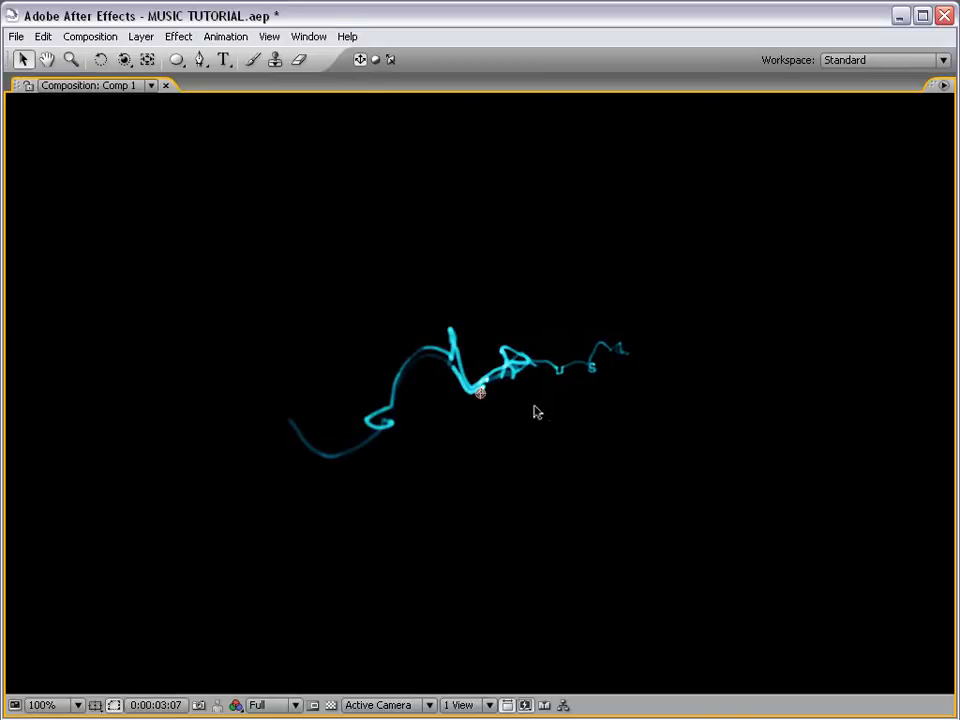
key("grave")
Set the Turbulence Field's Affect Position to 252 and check the streak at 0:00:06:00.
left_click_drag(362, 213, 355, 285)
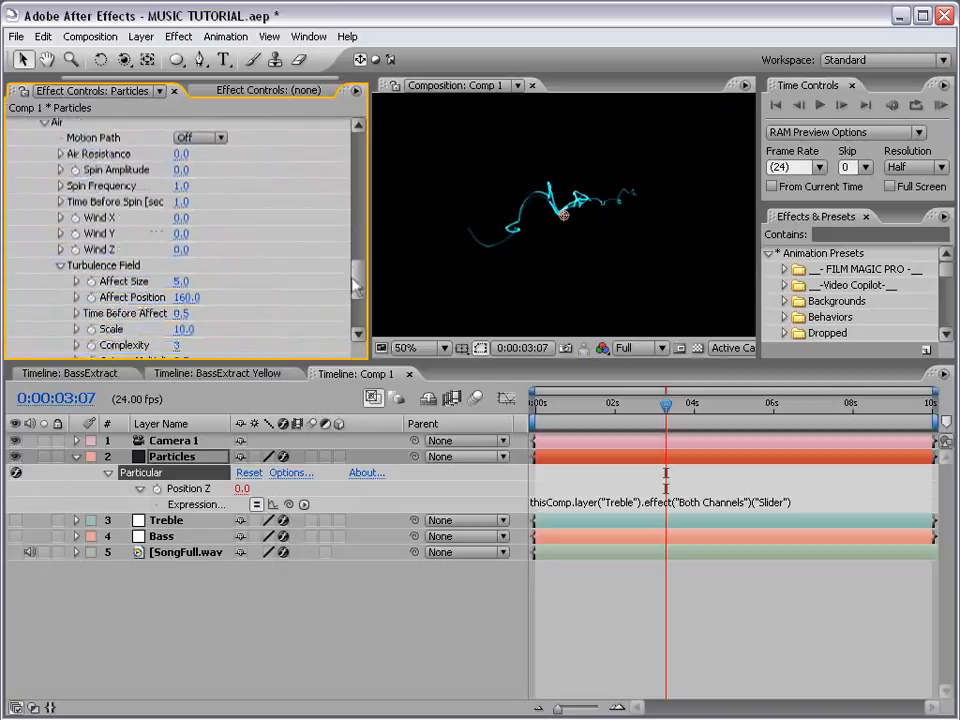
left_click_drag(180, 305, 266, 298)
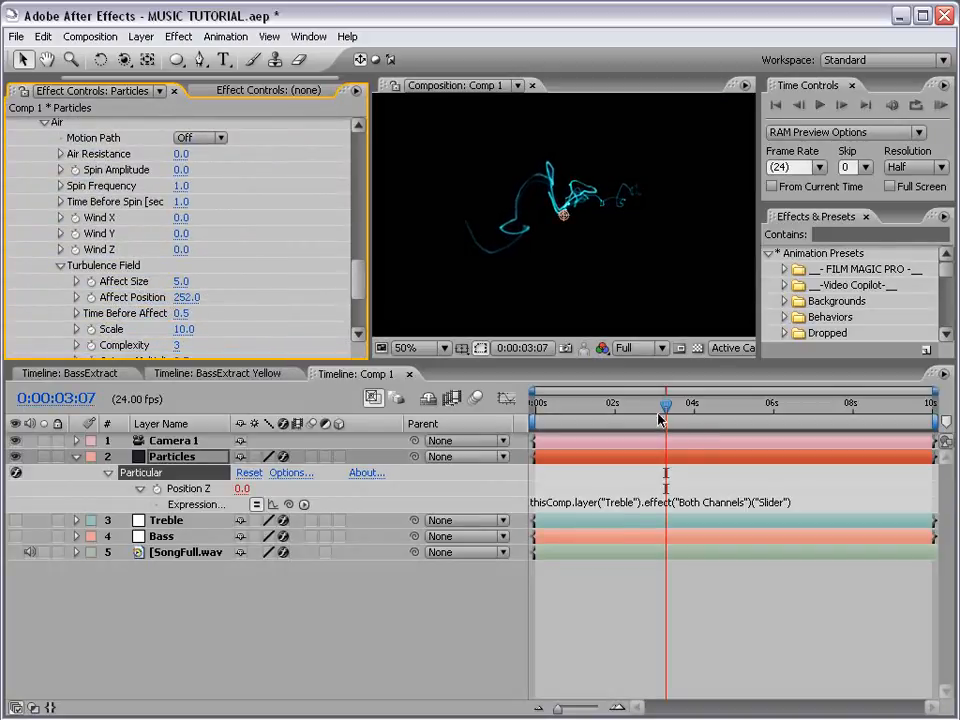
left_click_drag(665, 405, 771, 405)
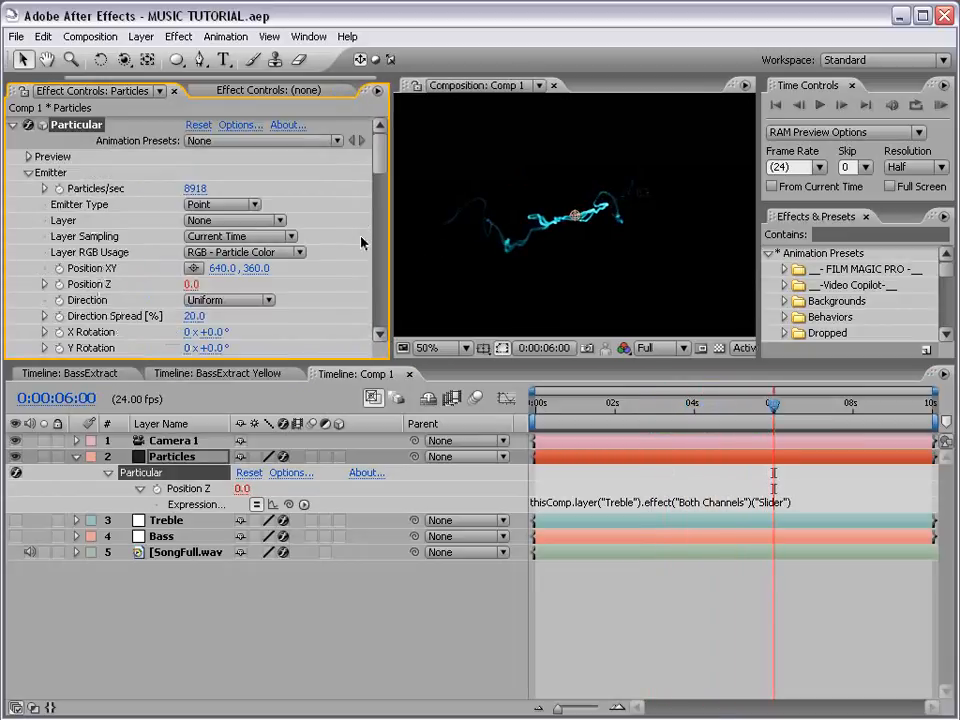
Apply the linear descending preset to the Size over Life graph and preview the streak around 0:00:03:13.
left_click_drag(380, 150, 381, 211)
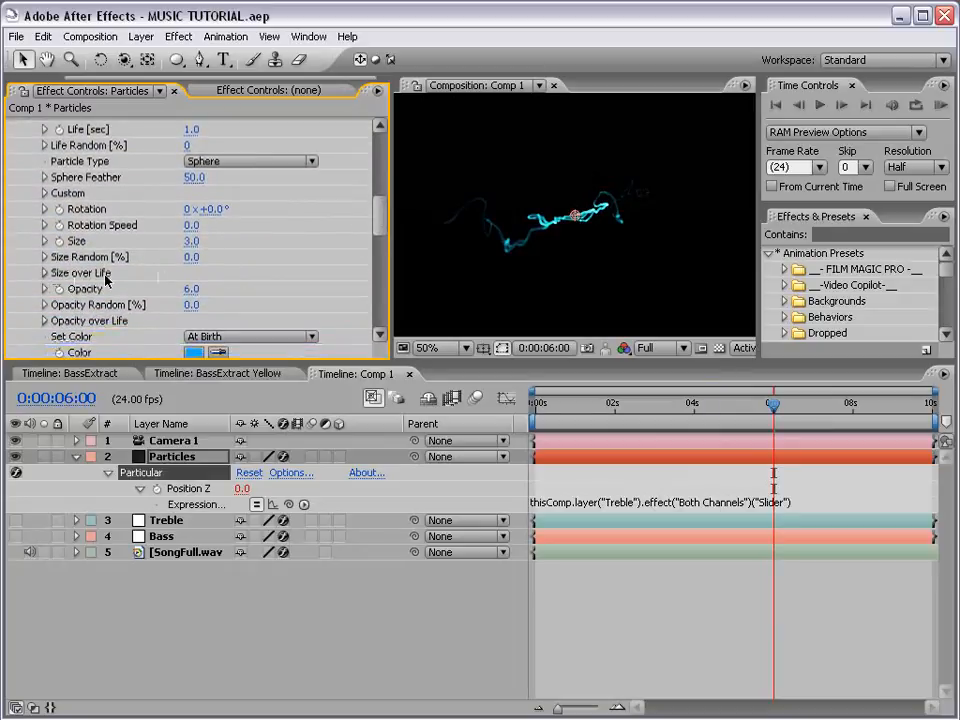
left_click(44, 273)
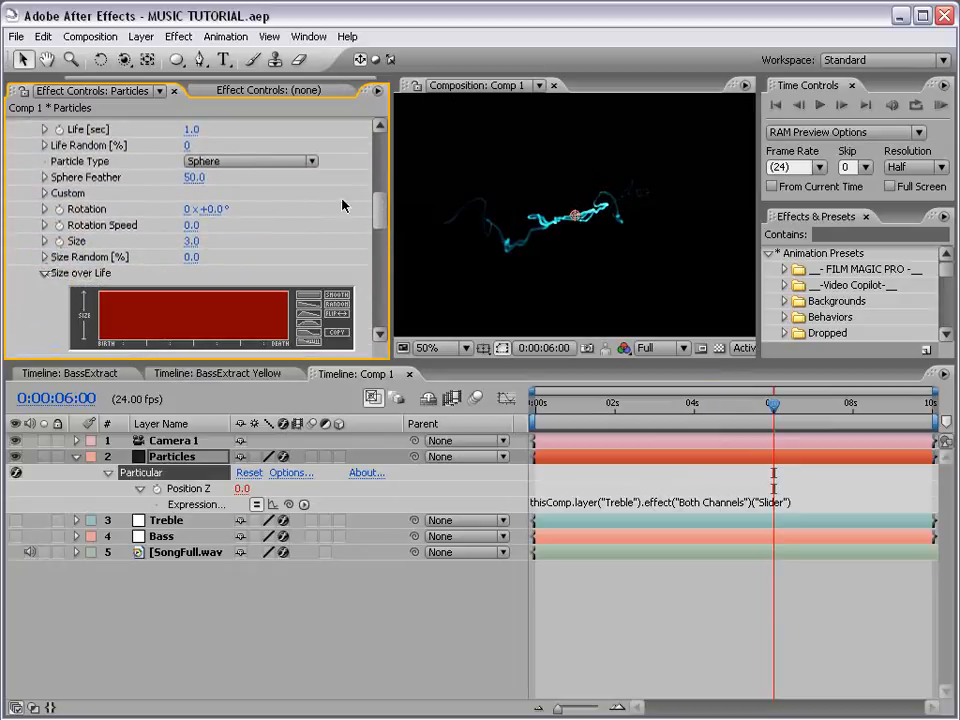
left_click(307, 307)
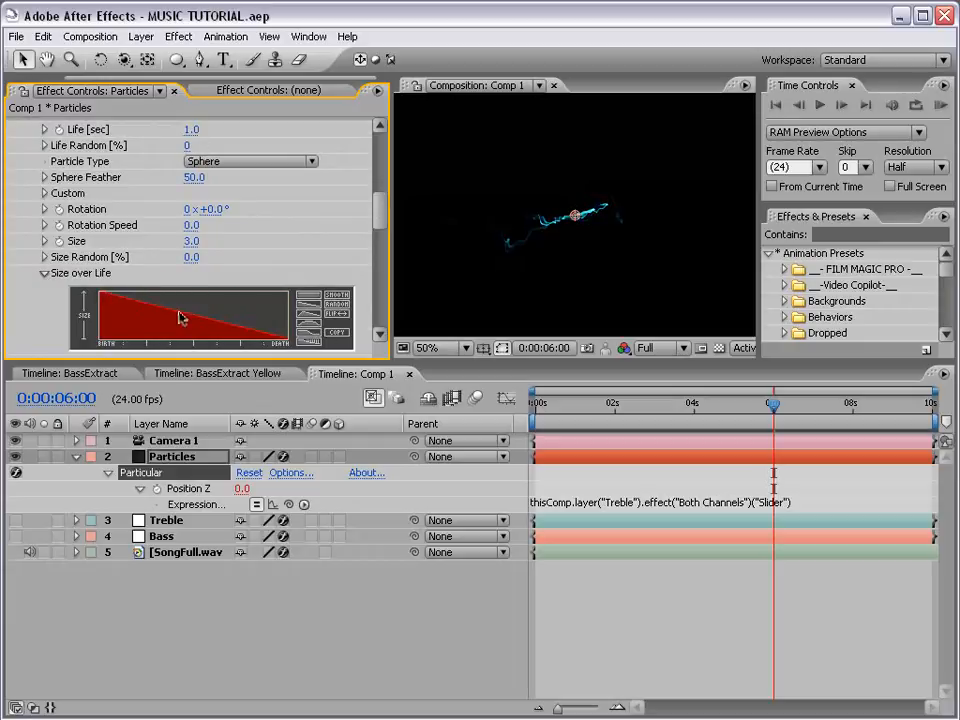
left_click_drag(595, 404, 676, 404)
scroll(584, 235, "up", 2)
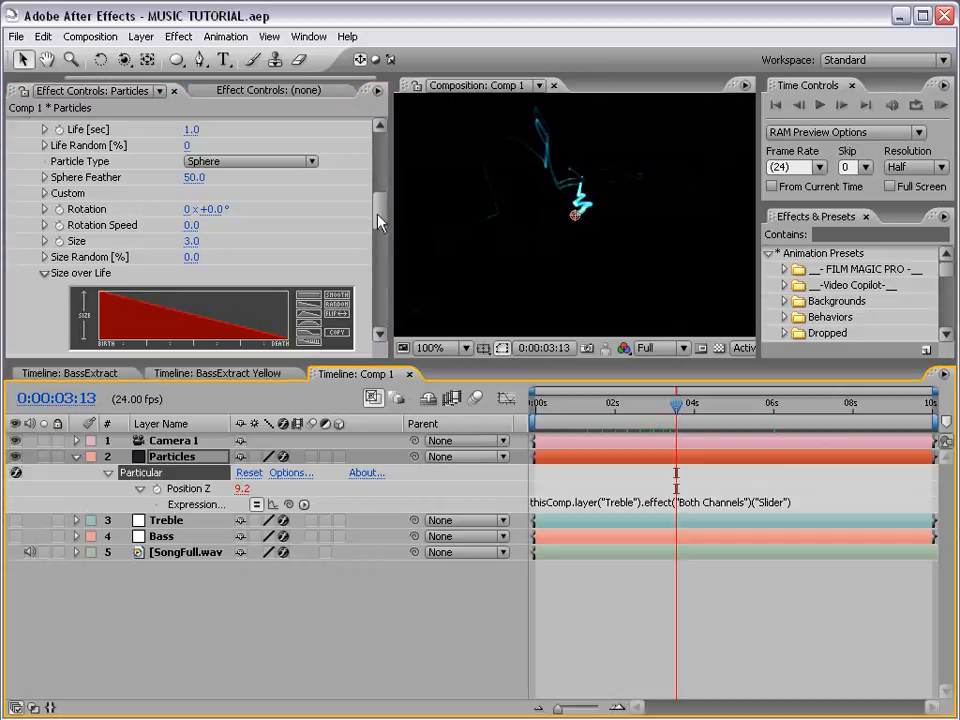
Set the particle Life to 1.5 seconds and the Size to 4.
left_click_drag(381, 206, 381, 200)
left_click(193, 182)
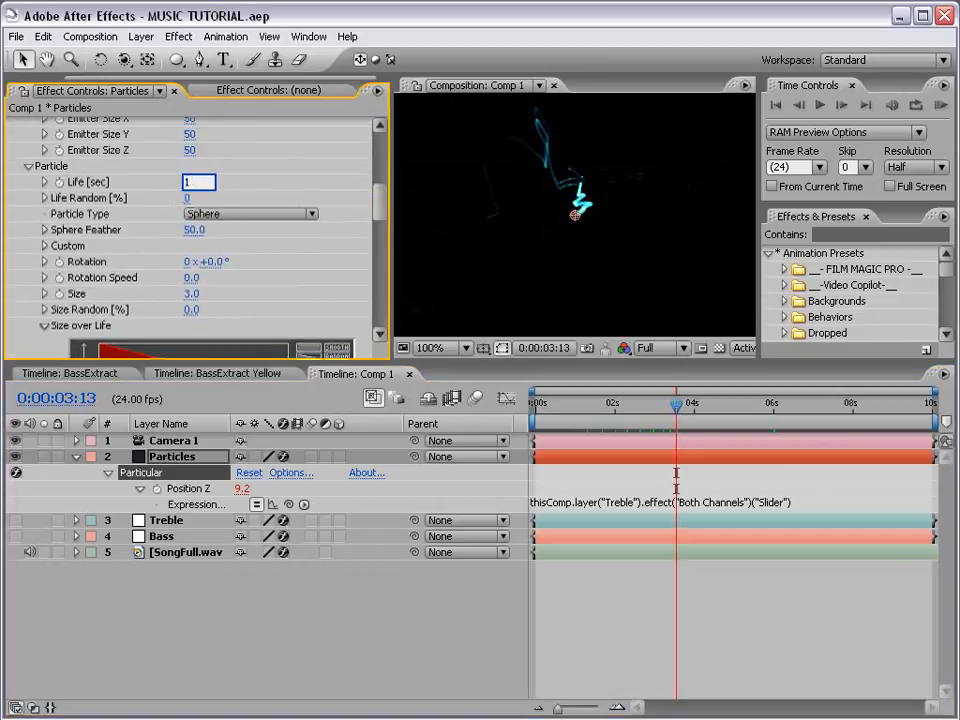
type("1.5")
key("Return")
scroll(498, 181, "down", 2)
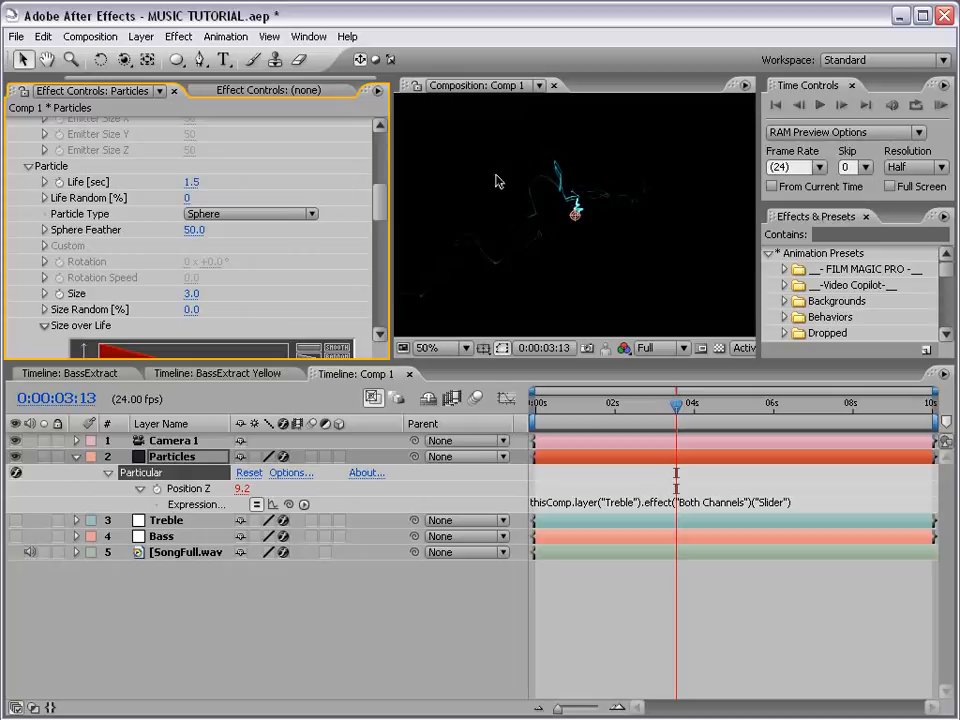
left_click(190, 293)
type("4")
key("Return")
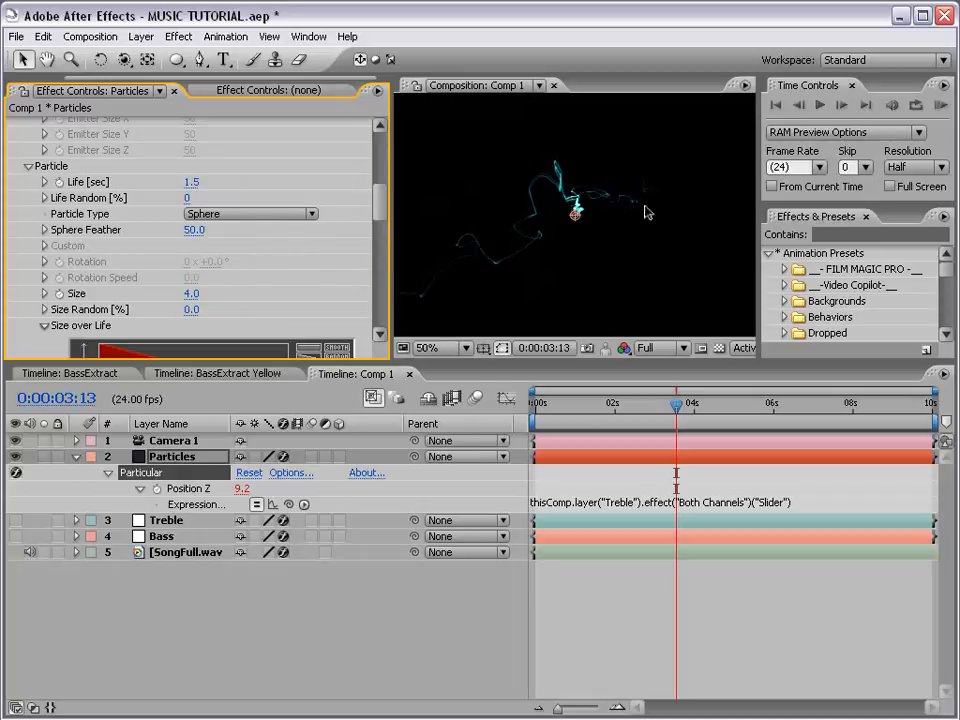
Raise the emitter's Particles/sec to 14644 and inspect the streak in an enlarged composition view.
scroll(570, 203, "up", 2)
left_click_drag(377, 209, 377, 154)
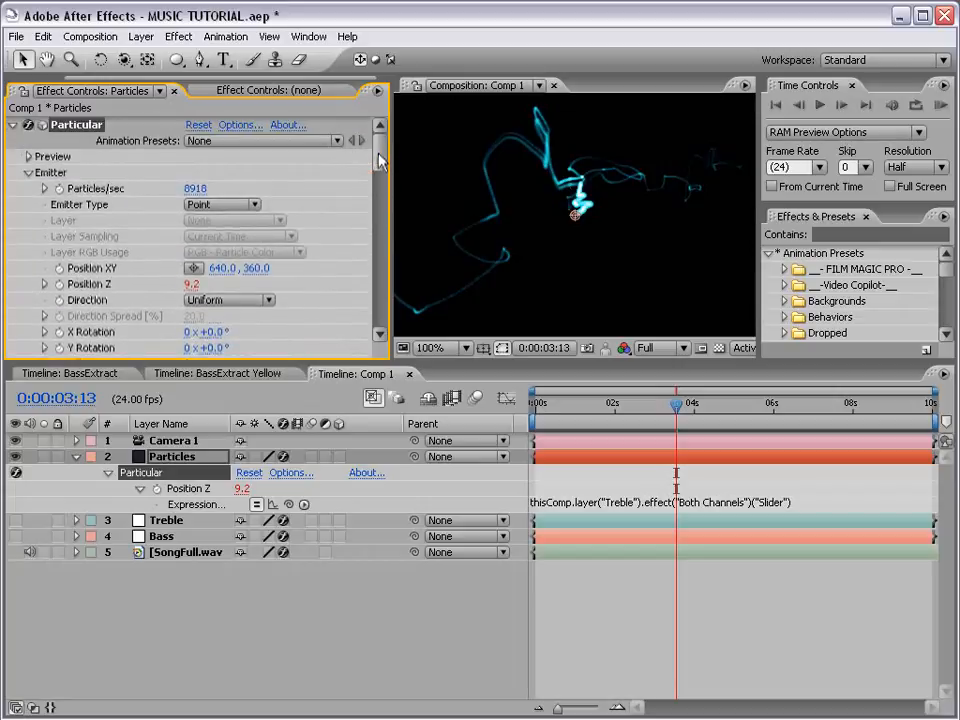
left_click_drag(197, 188, 617, 188)
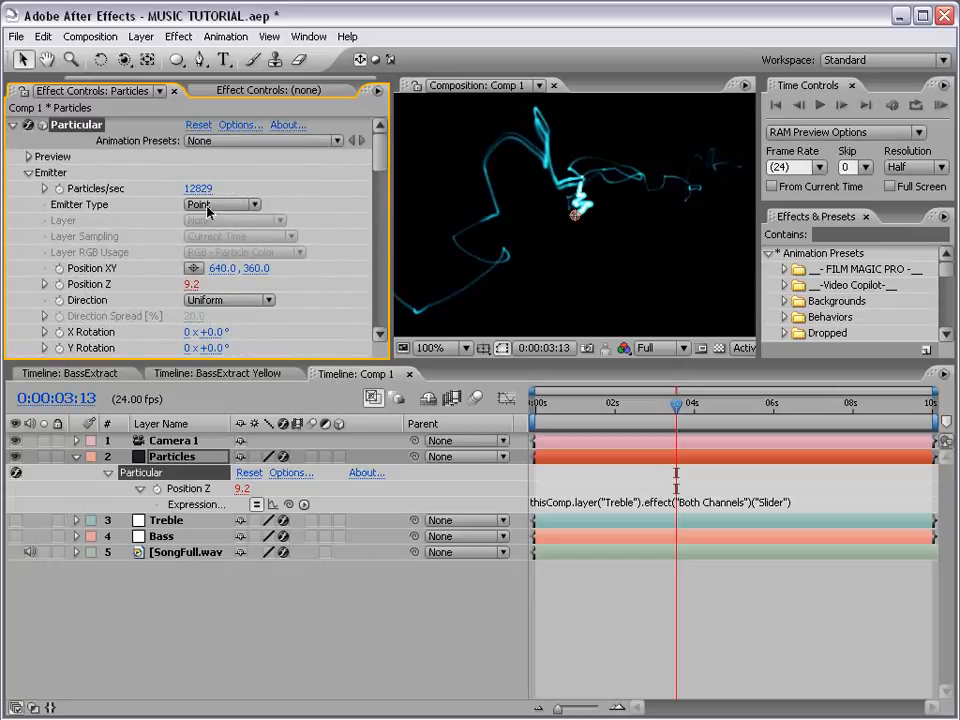
left_click_drag(197, 188, 319, 170)
key("grave")
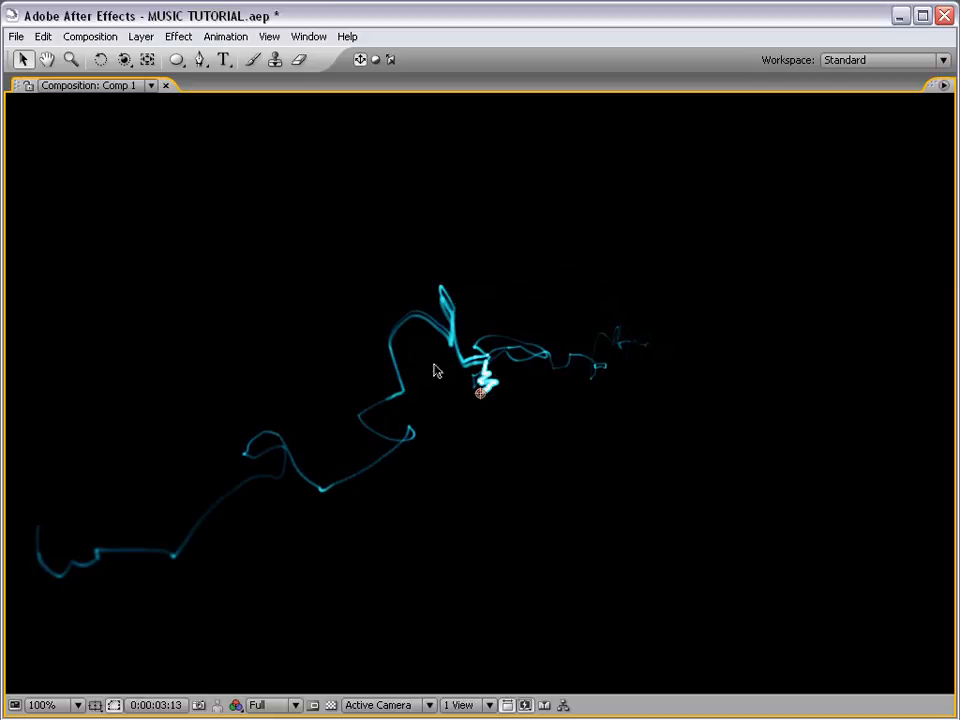
key("grave")
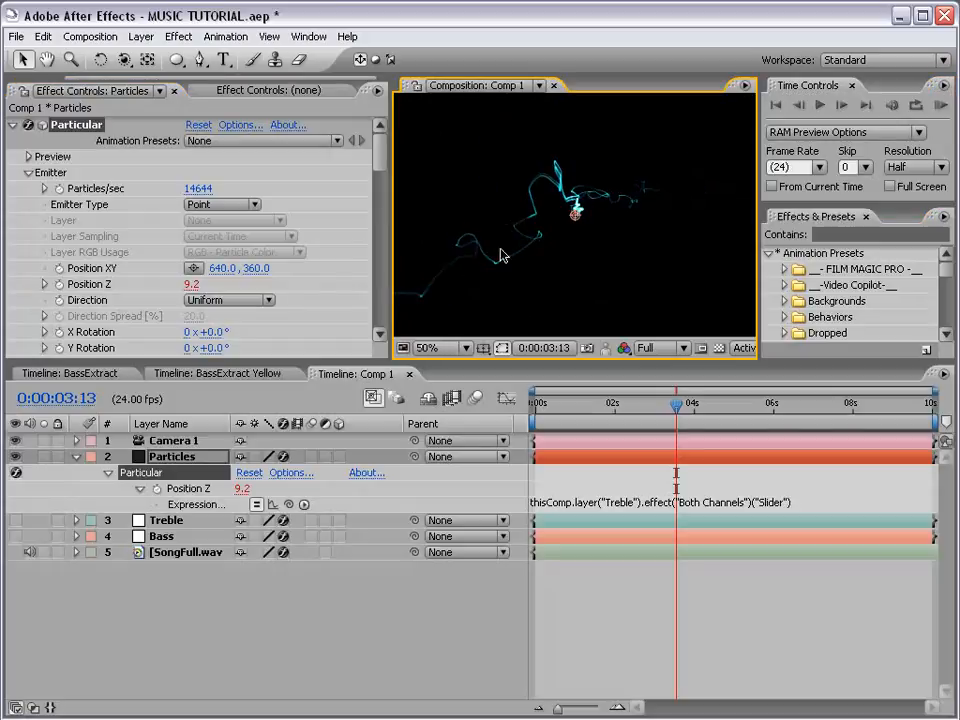
Set the emitter's Velocity from Motion to 96 and the Turbulence Field's Affect Position to 378.
left_click_drag(380, 160, 381, 190)
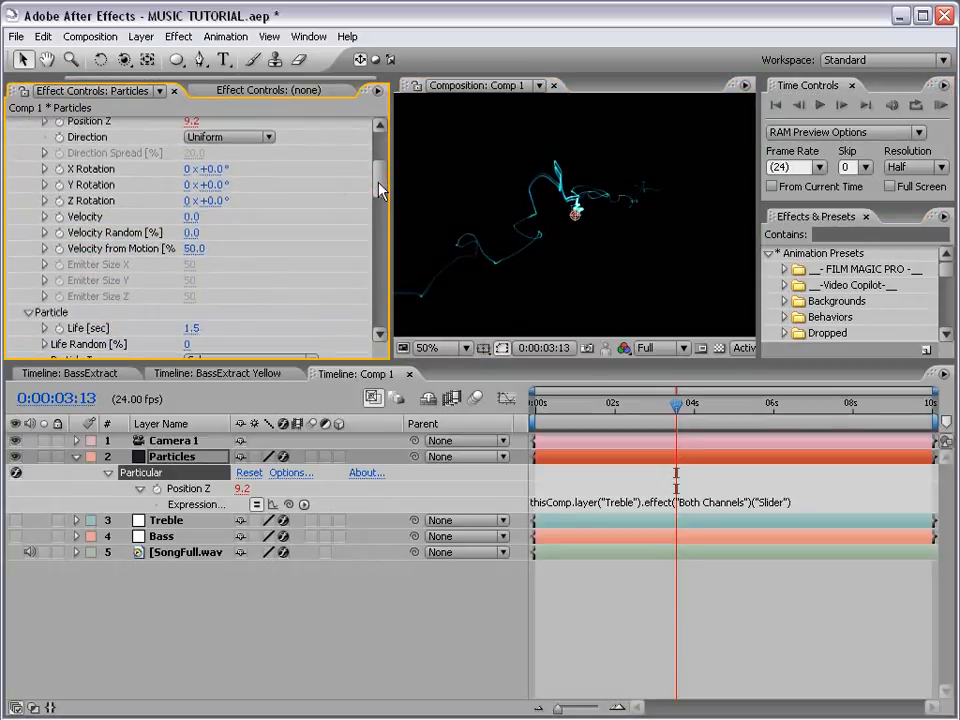
left_click_drag(194, 249, 226, 243)
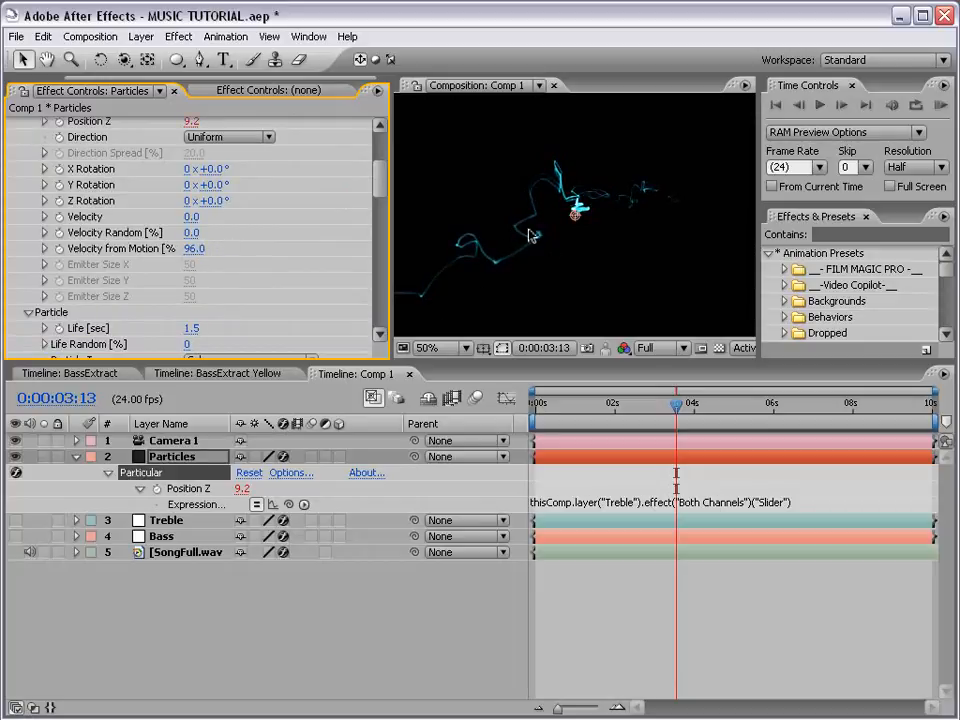
key("grave")
key("slash")
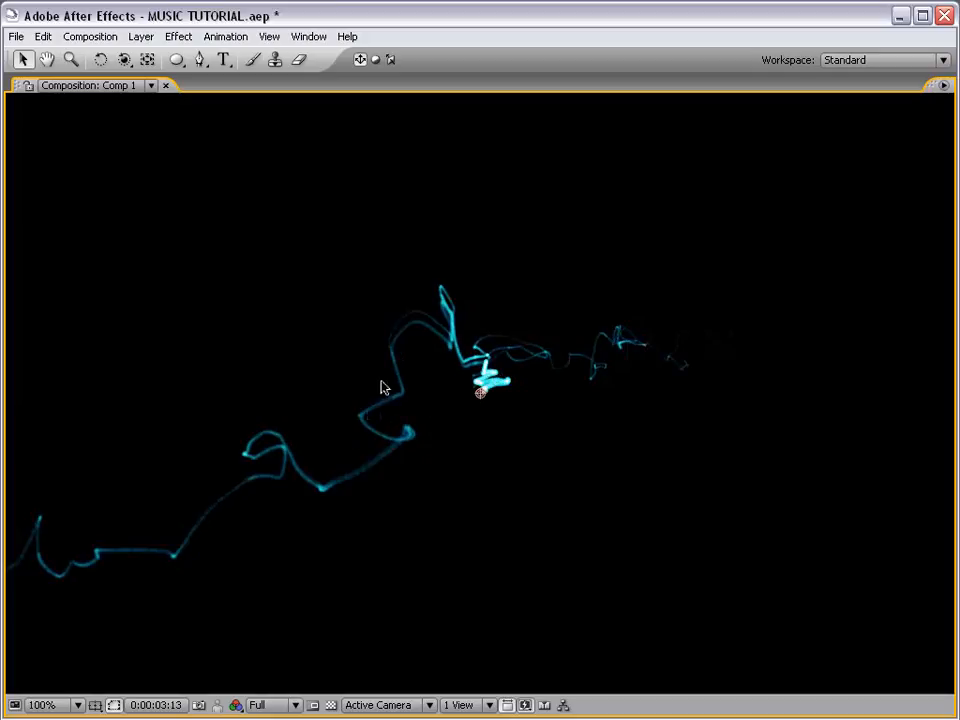
key("grave")
key("comma")
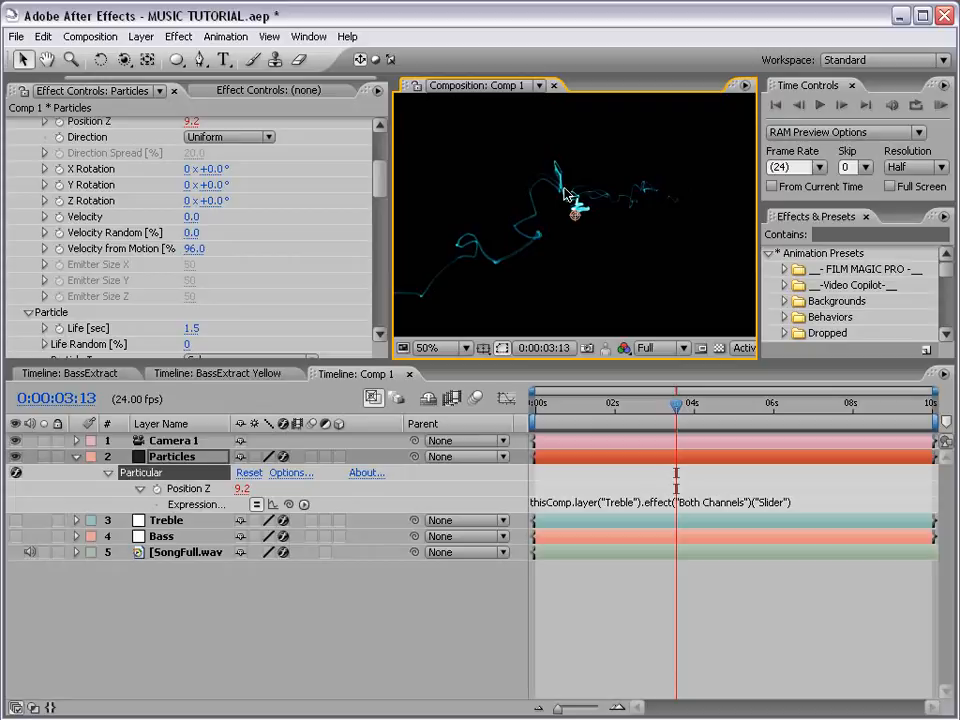
left_click_drag(379, 180, 381, 287)
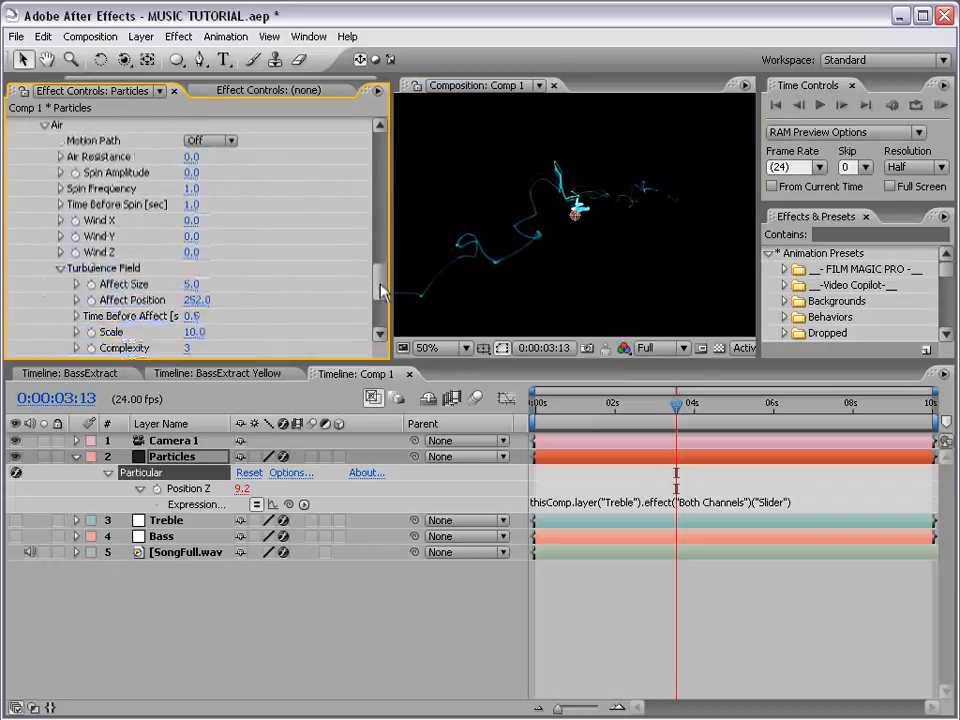
left_click_drag(197, 300, 310, 300)
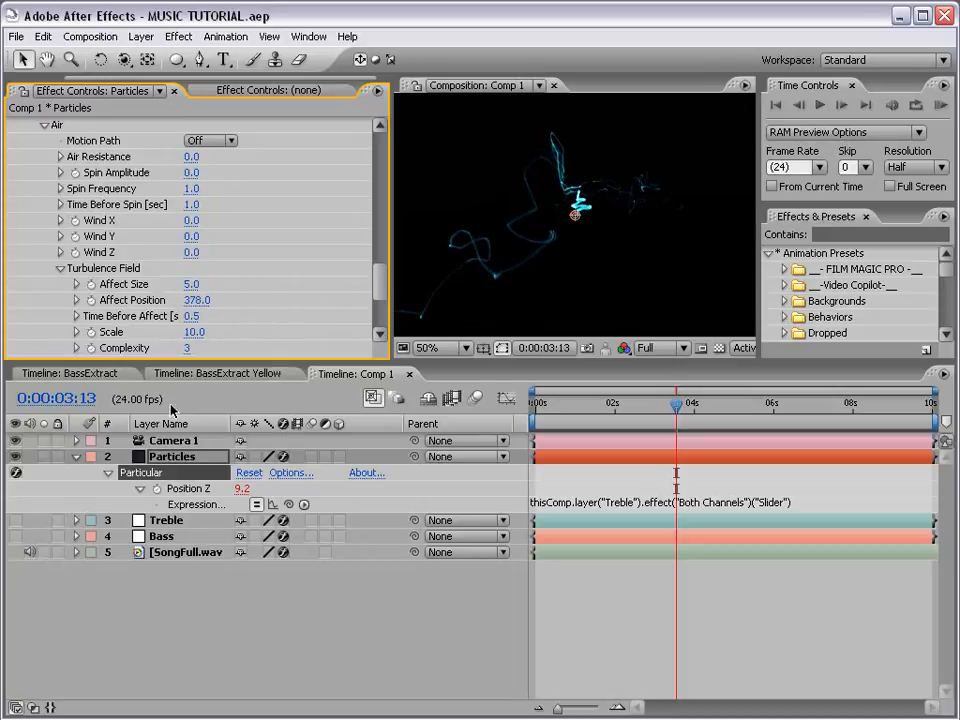
Change the Treble layer's Both Channels slider expression to linear(value,8.5,50,0,800) and check the streak.
left_click(150, 521)
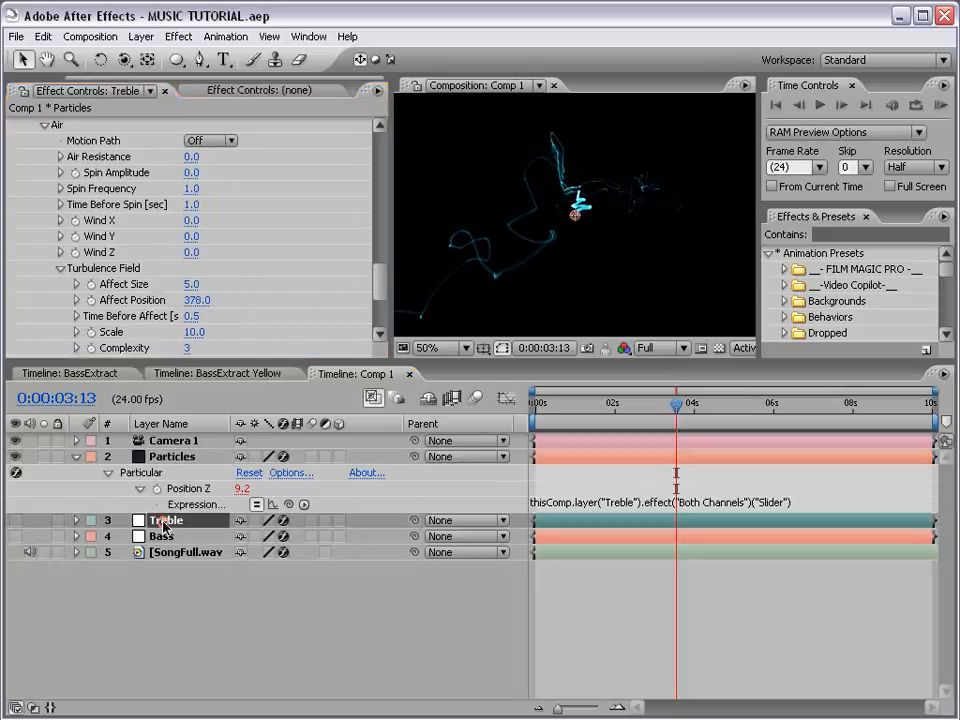
left_click(75, 521)
scroll(545, 591, "down", 3)
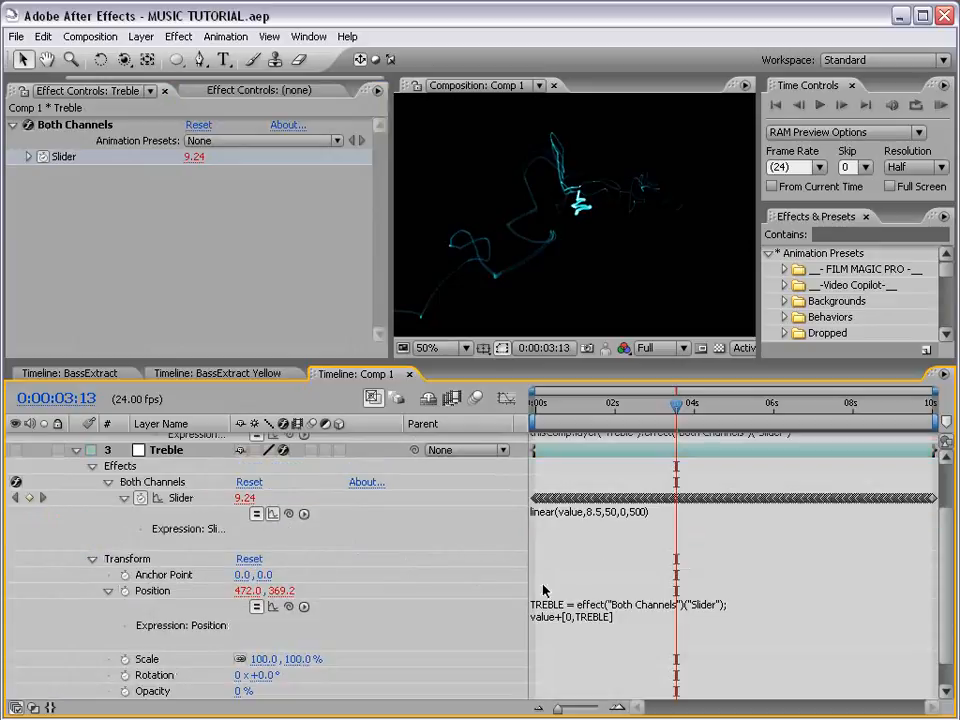
left_click(628, 530)
left_click(634, 516)
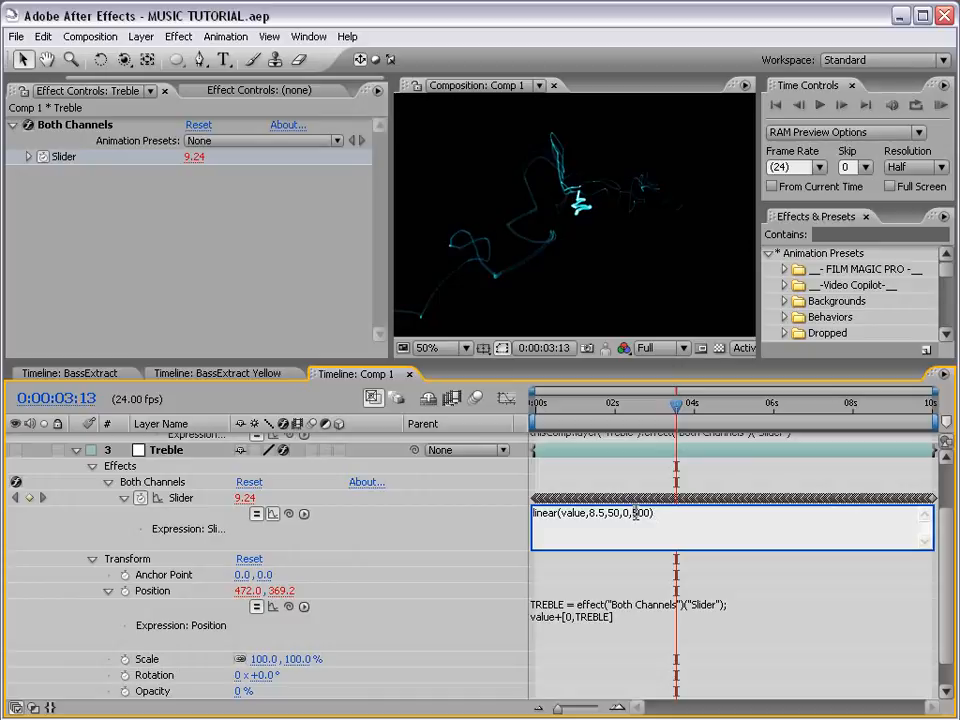
left_click(638, 514)
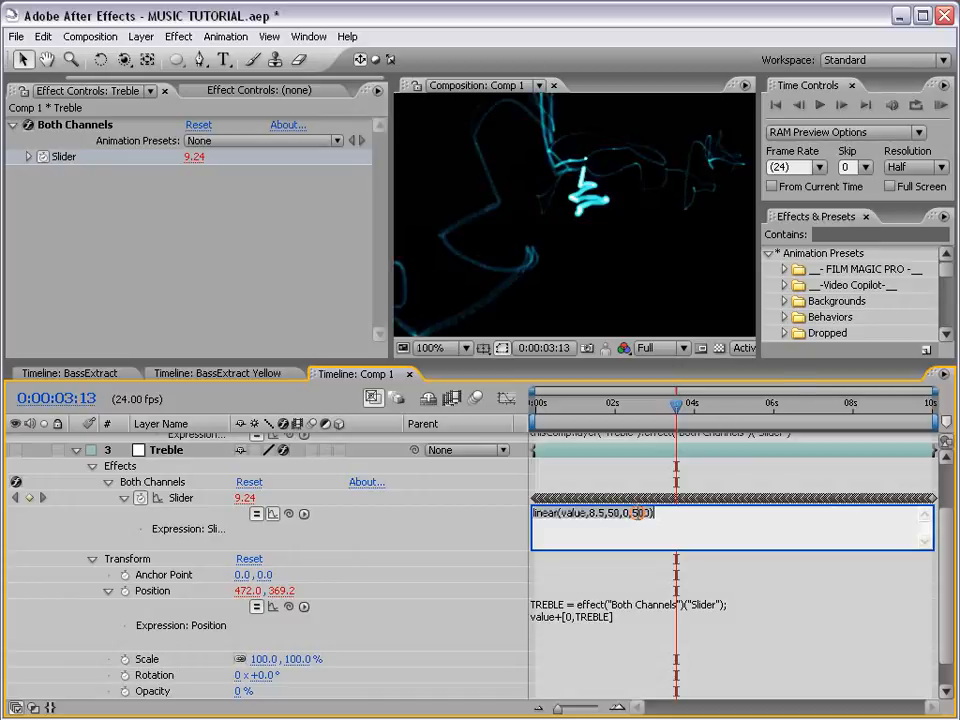
left_click(638, 514)
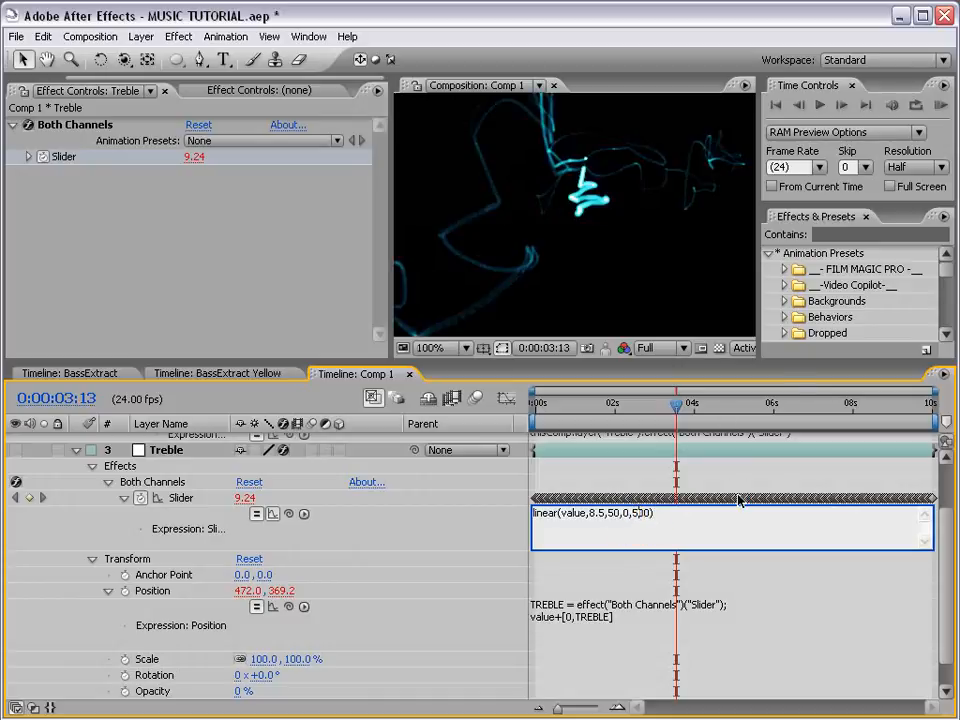
type("8")
key("KP_Enter")
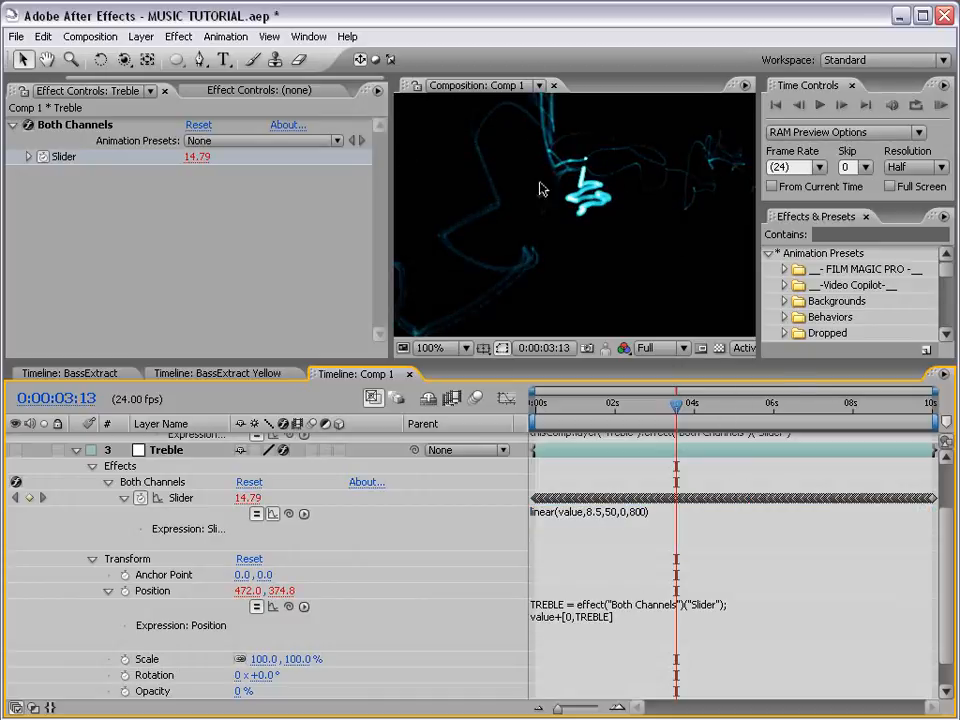
scroll(545, 180, "down", 1)
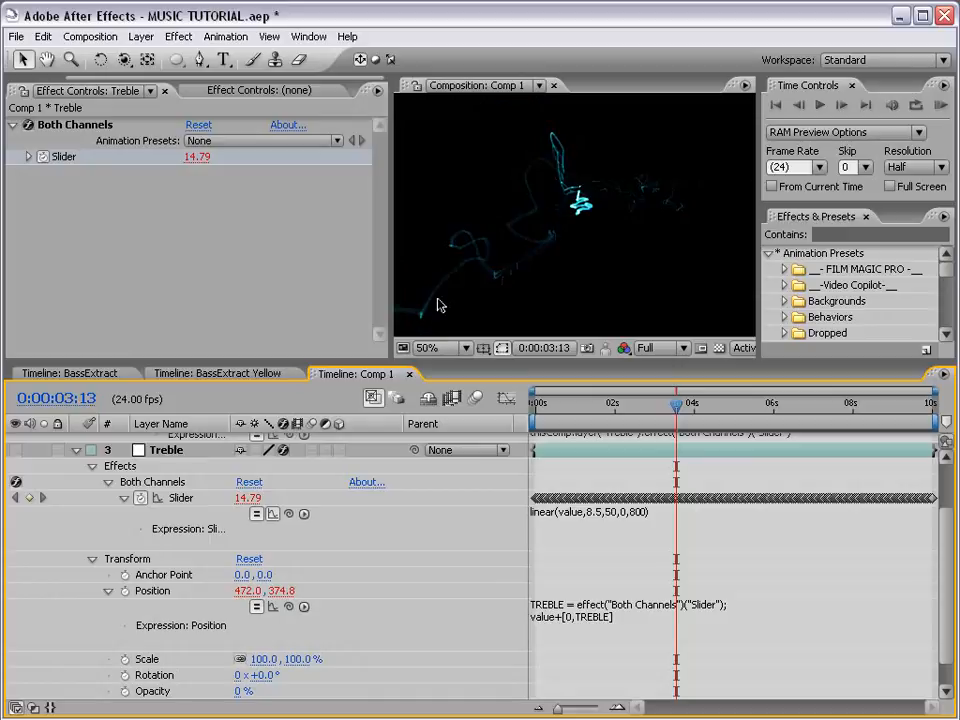
Reduce the maximum output in the Treble slider expression to 700 and collapse the Treble layer.
left_click(669, 516)
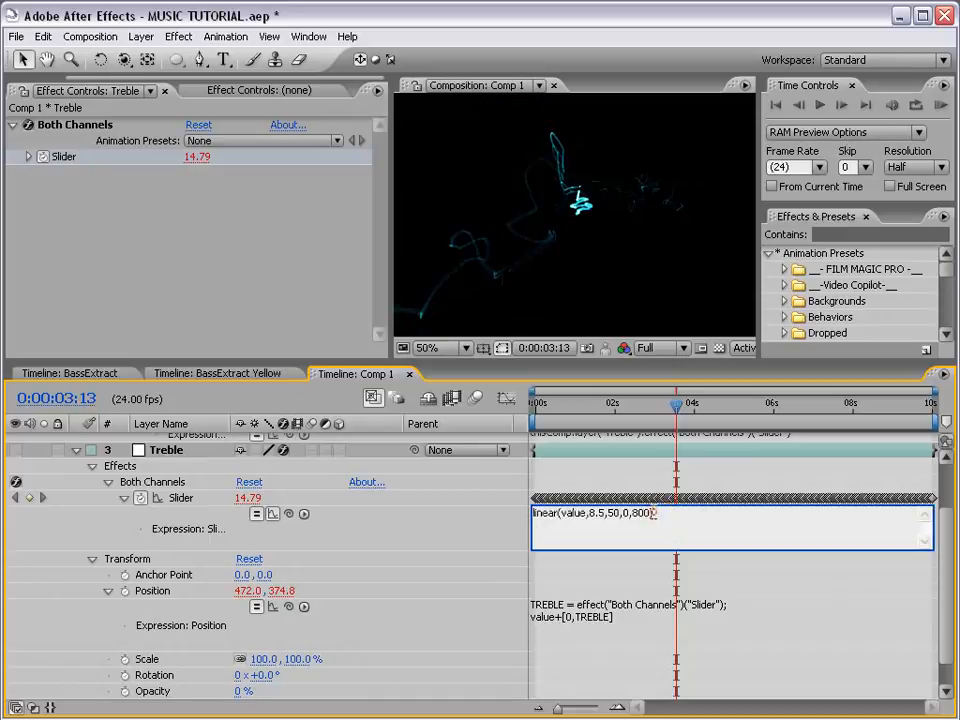
type("7")
key("KP_Enter")
left_click(73, 452)
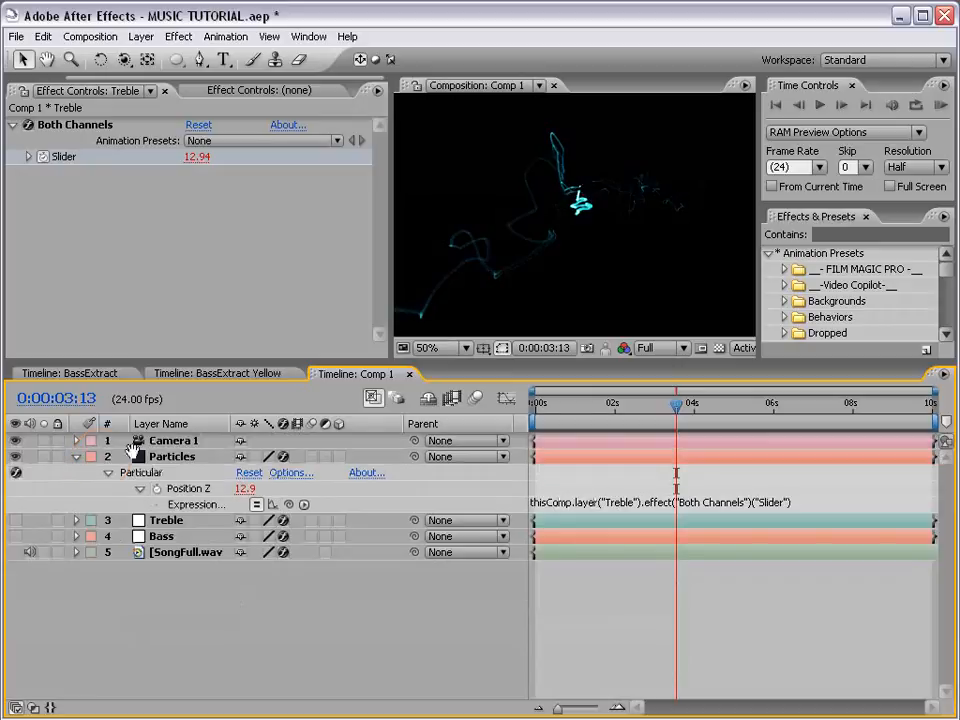
Set the Particles layer's Particular particle Opacity to 10 and inspect the streak in an enlarged composition view.
left_click(168, 456)
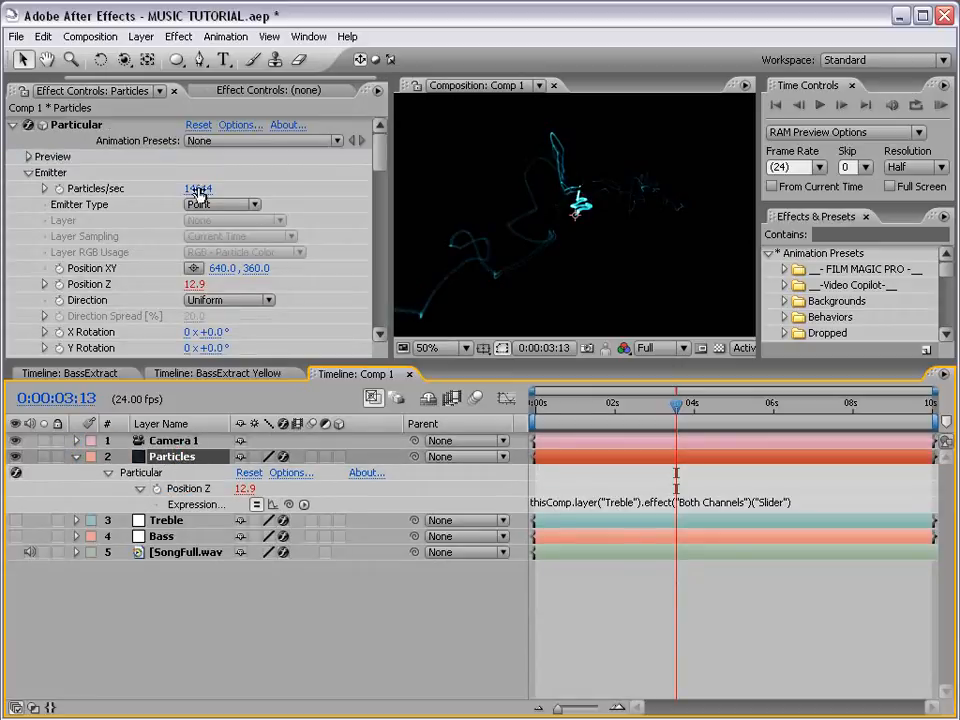
left_click(150, 140)
left_click_drag(722, 152, 855, 131)
left_click_drag(381, 160, 380, 238)
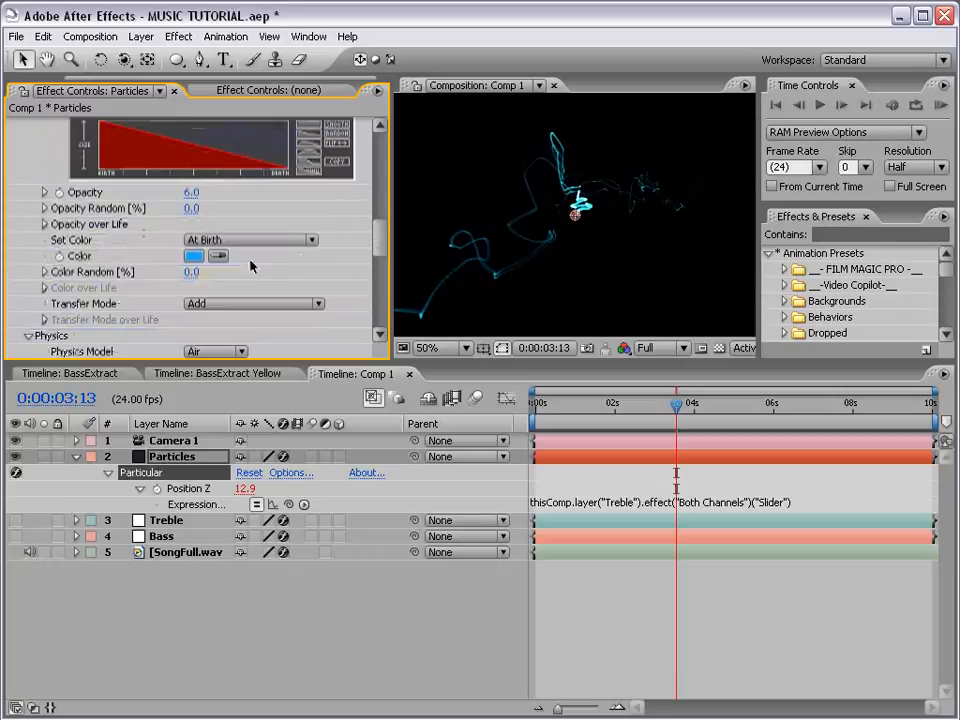
left_click(190, 192)
type("10")
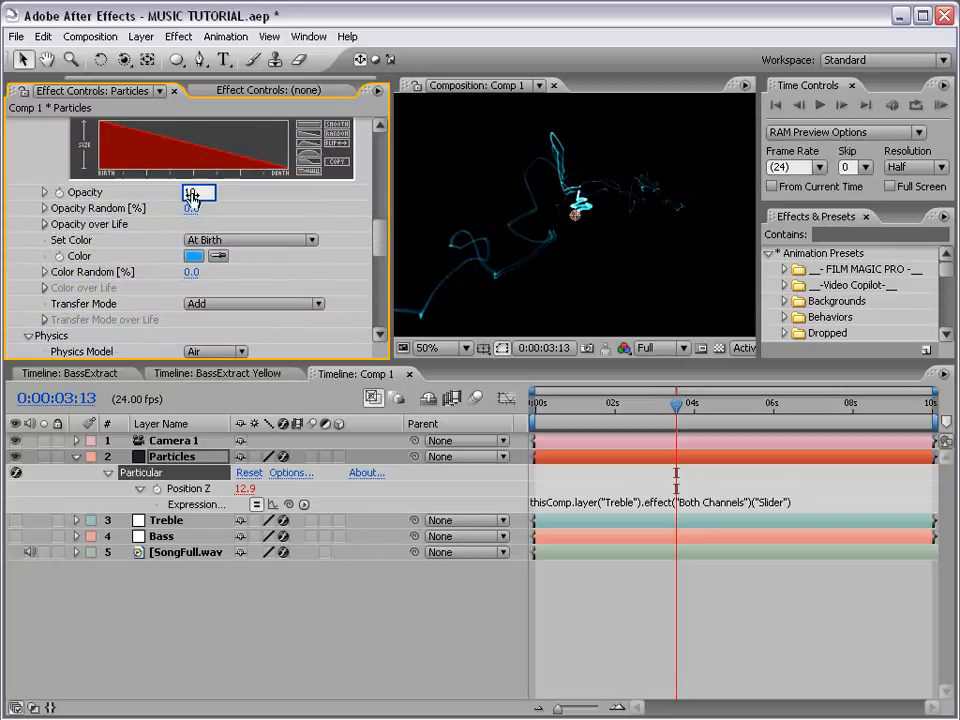
key("Return")
key("grave")
key("period")
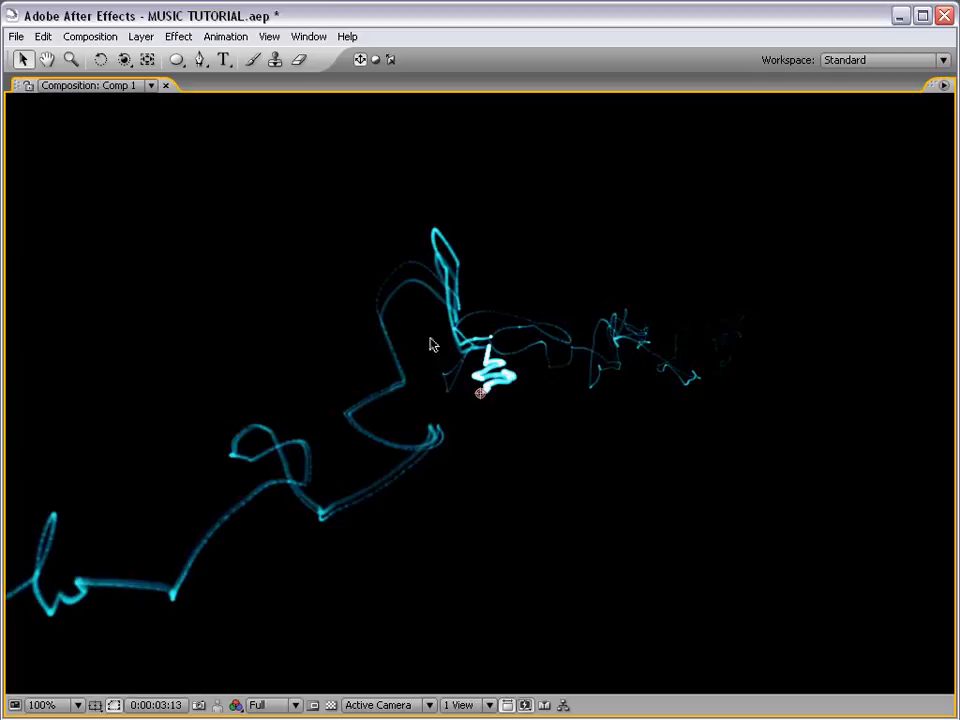
key("comma")
key("grave")
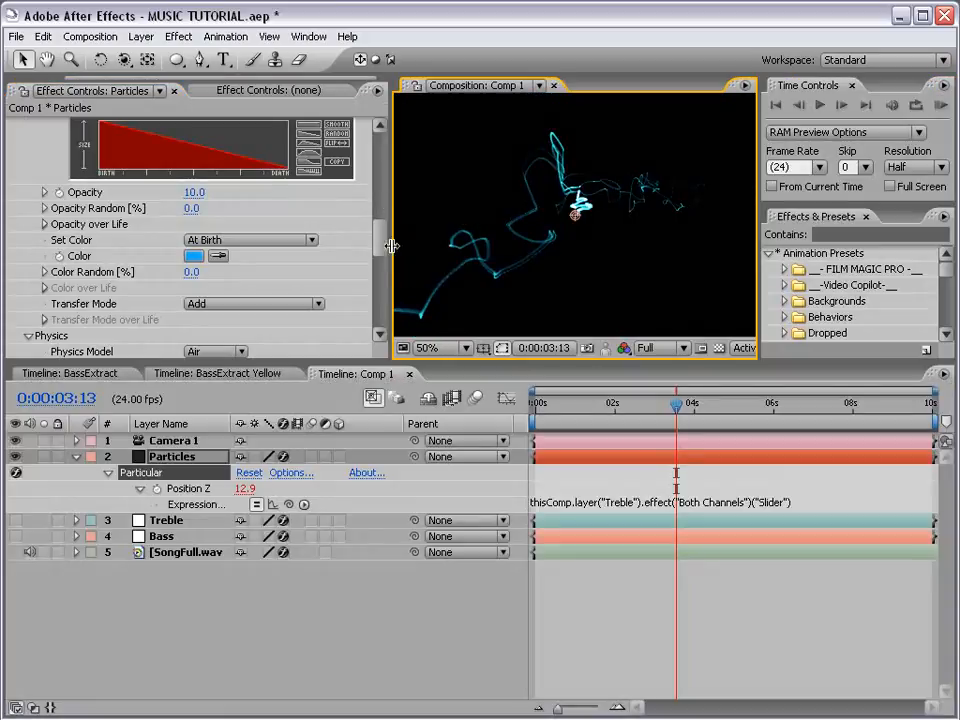
Raise the Particles emitter's Particles/sec to 36804 and check the denser streak in an enlarged composition view.
left_click_drag(381, 243, 376, 144)
left_click_drag(204, 189, 820, 189)
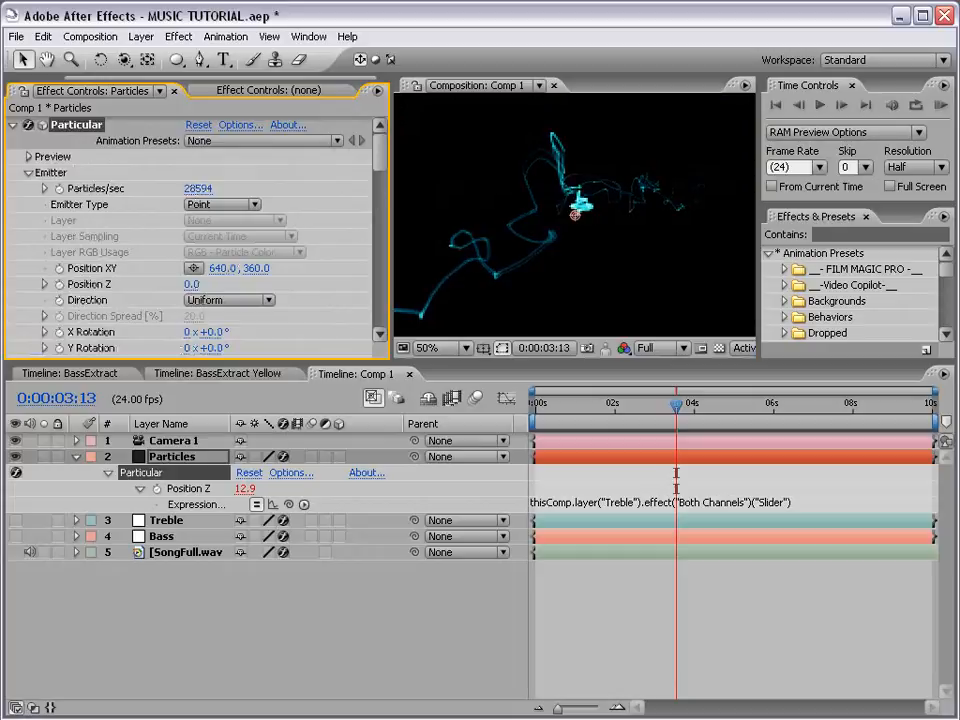
left_click_drag(194, 189, 724, 242)
key("grave")
key("period")
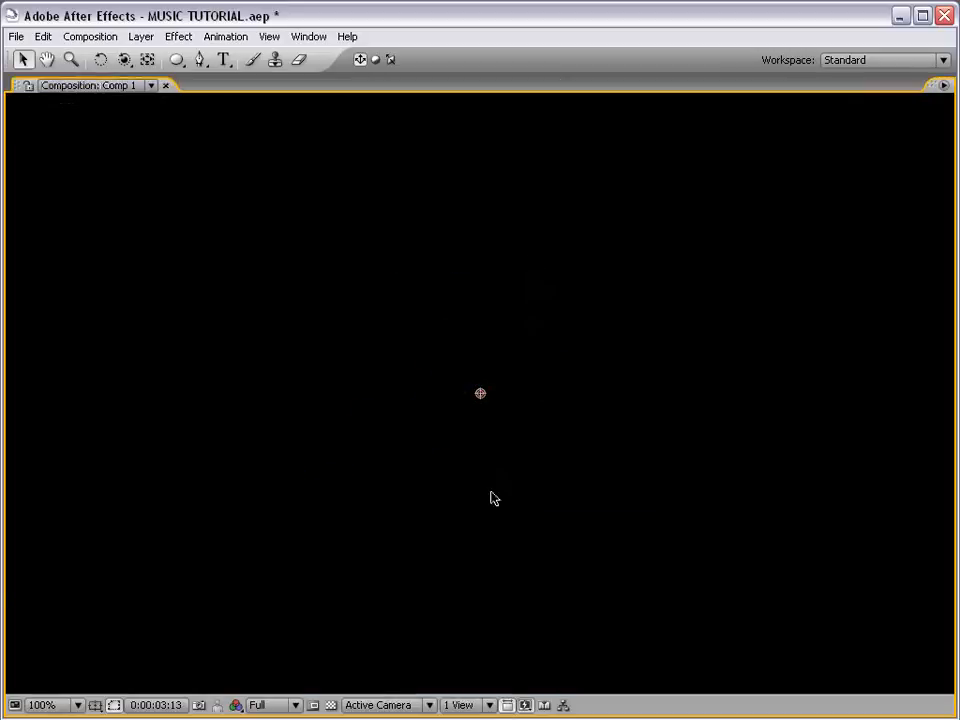
key("comma")
key("grave")
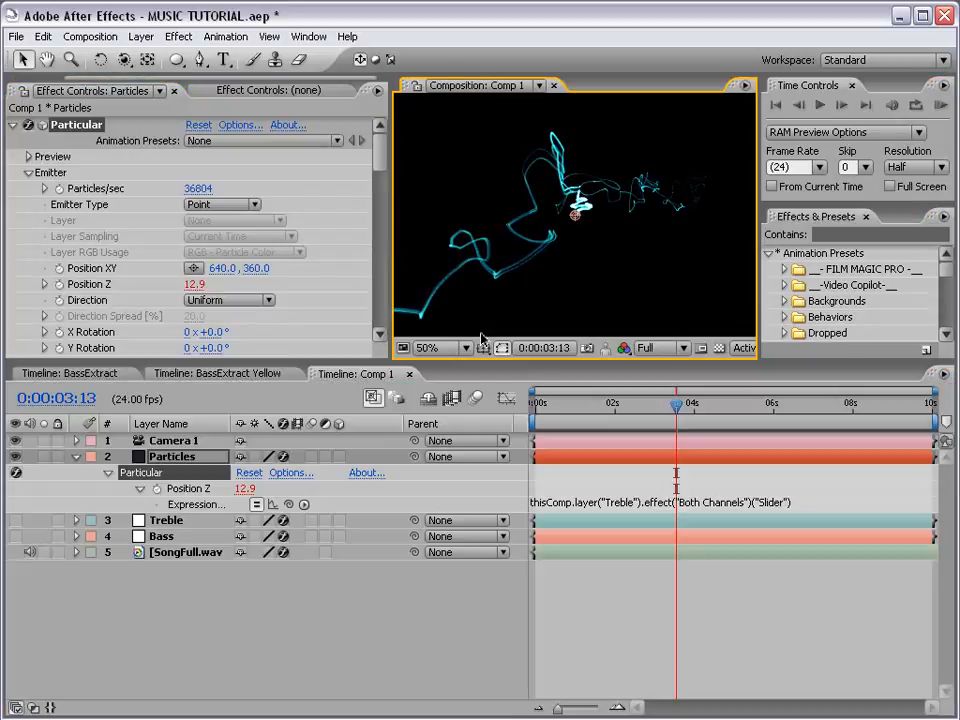
RAM preview the composition from its first frame with a wider composition view, and save the project.
left_click_drag(622, 404, 531, 412)
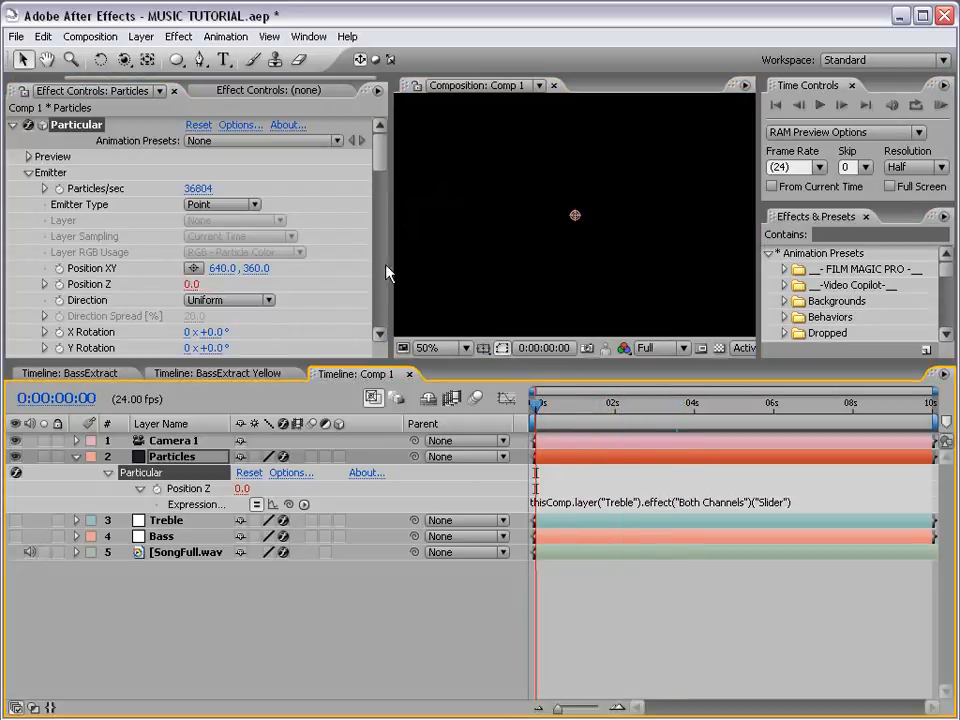
left_click_drag(390, 272, 215, 283)
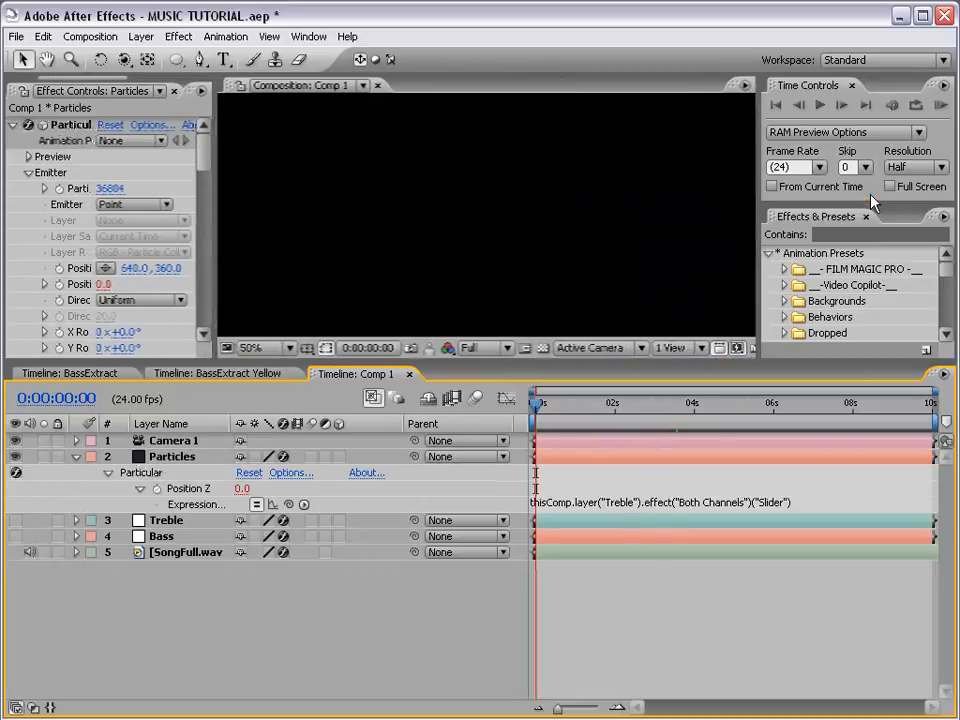
left_click(941, 104)
left_click(634, 552)
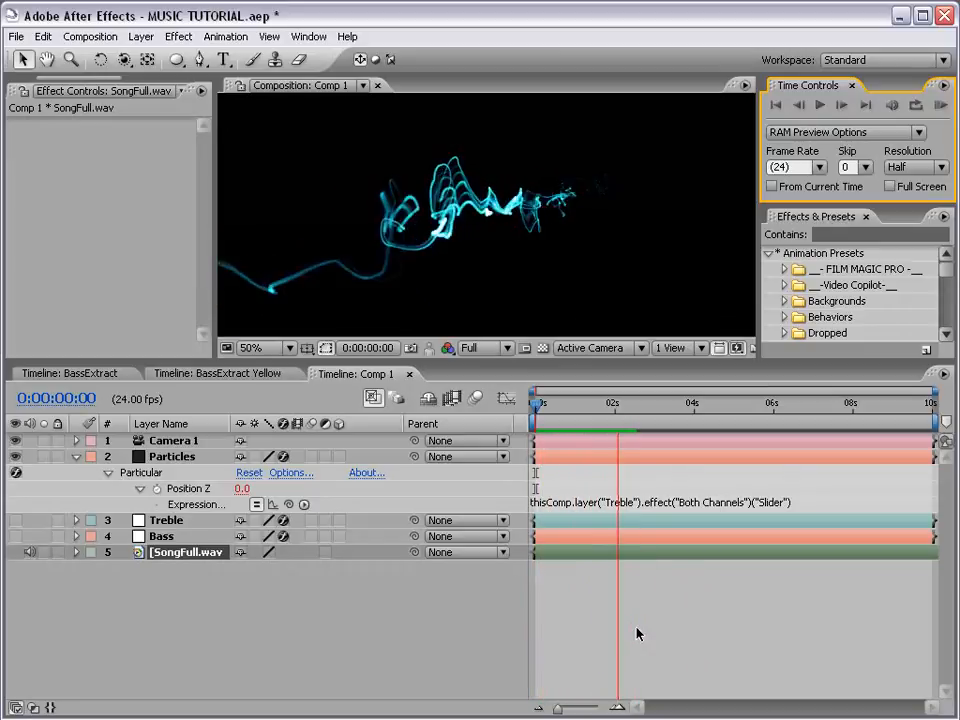
key("space")
key("ctrl+s")
Move to 0:00:04:09, collapse the Particles layer and enlarge the composition view to look at the streak.
left_click_drag(476, 361, 465, 392)
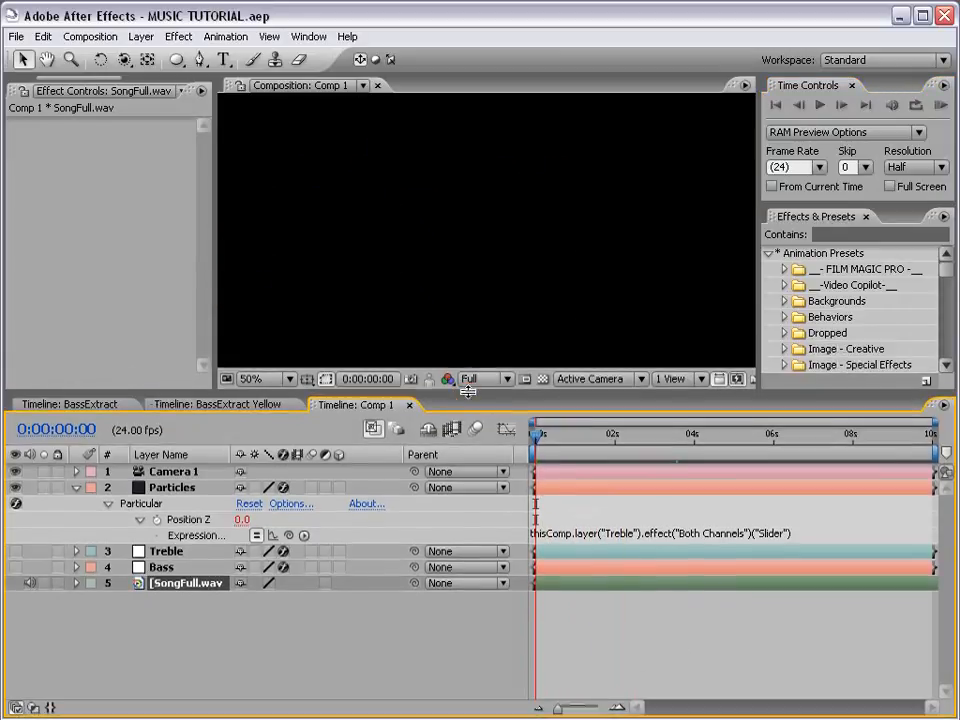
left_click(648, 440)
left_click_drag(655, 442, 713, 435)
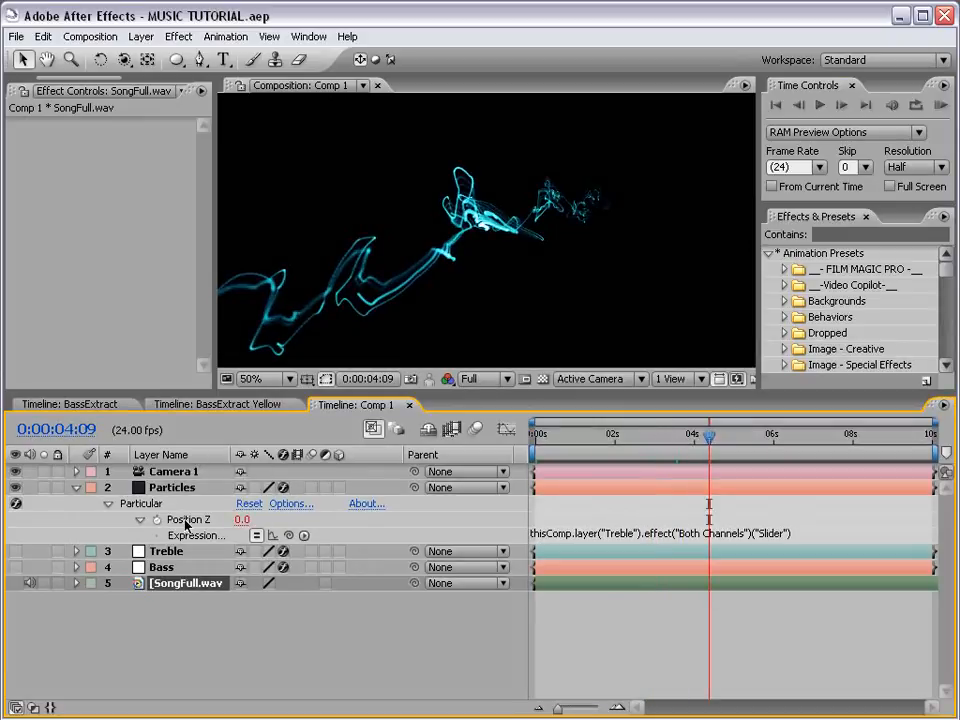
left_click(76, 488)
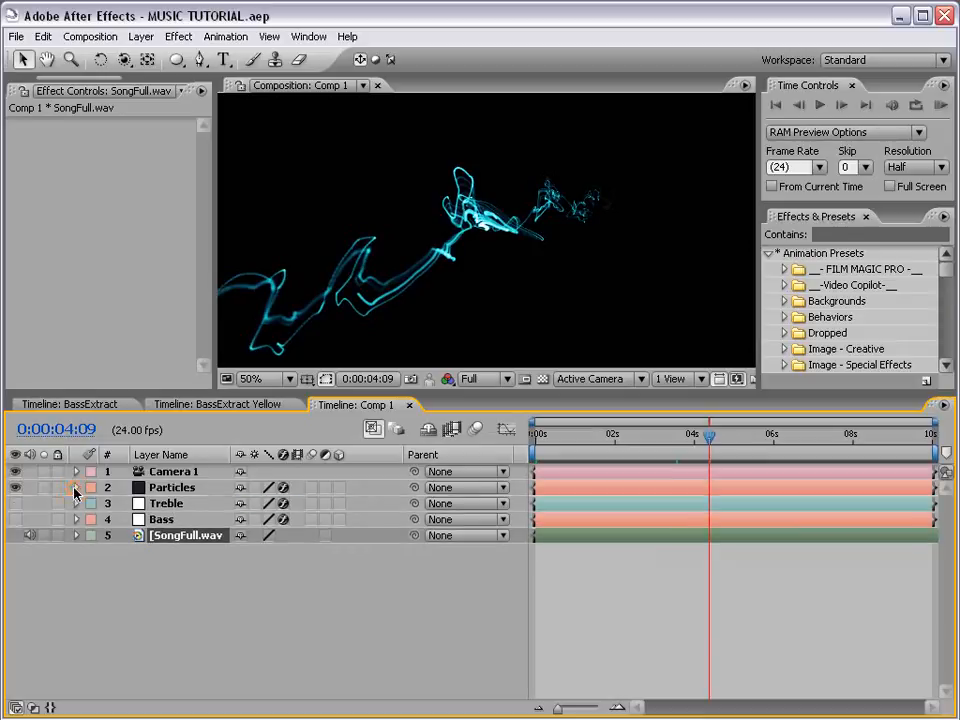
left_click_drag(330, 398, 325, 463)
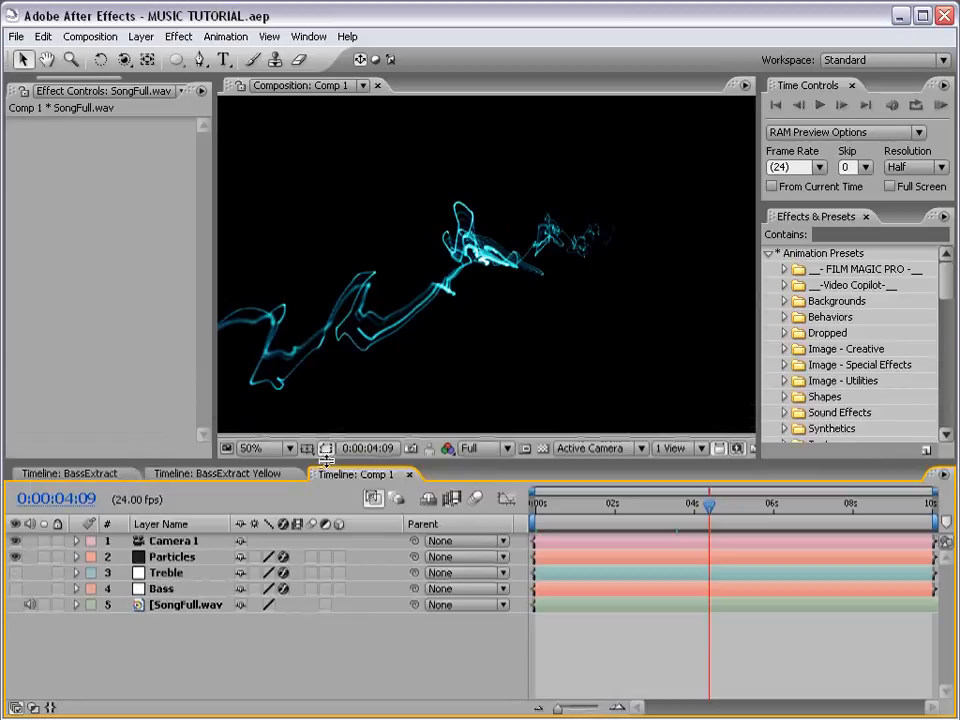
scroll(450, 270, "down", 1)
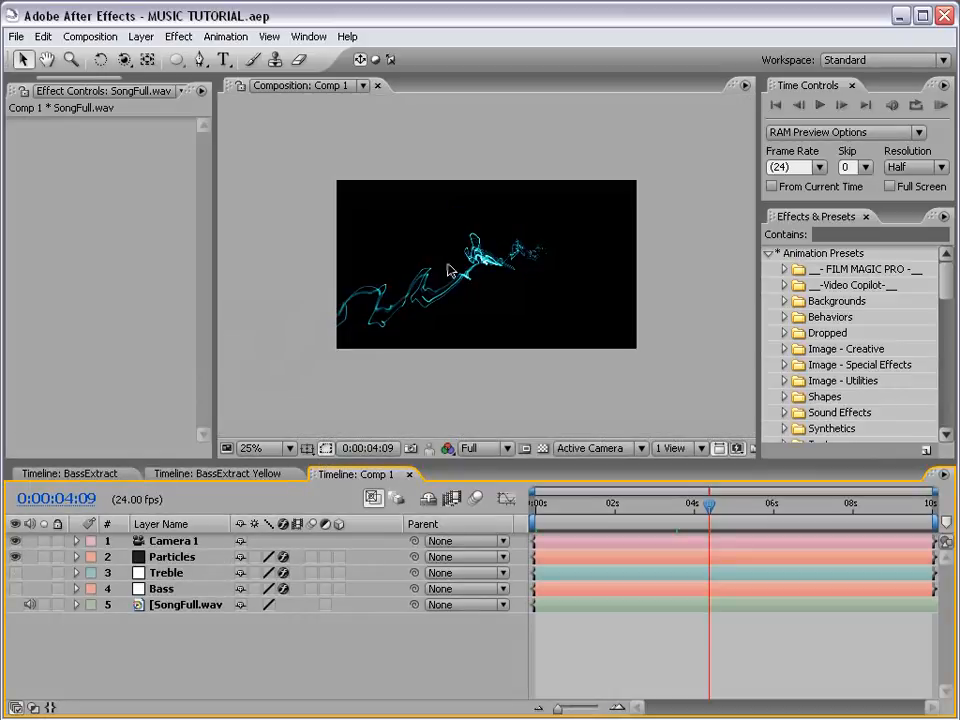
scroll(450, 270, "up", 1)
Collapse the Particular effect on the Particles layer and duplicate the layer.
left_click(170, 557)
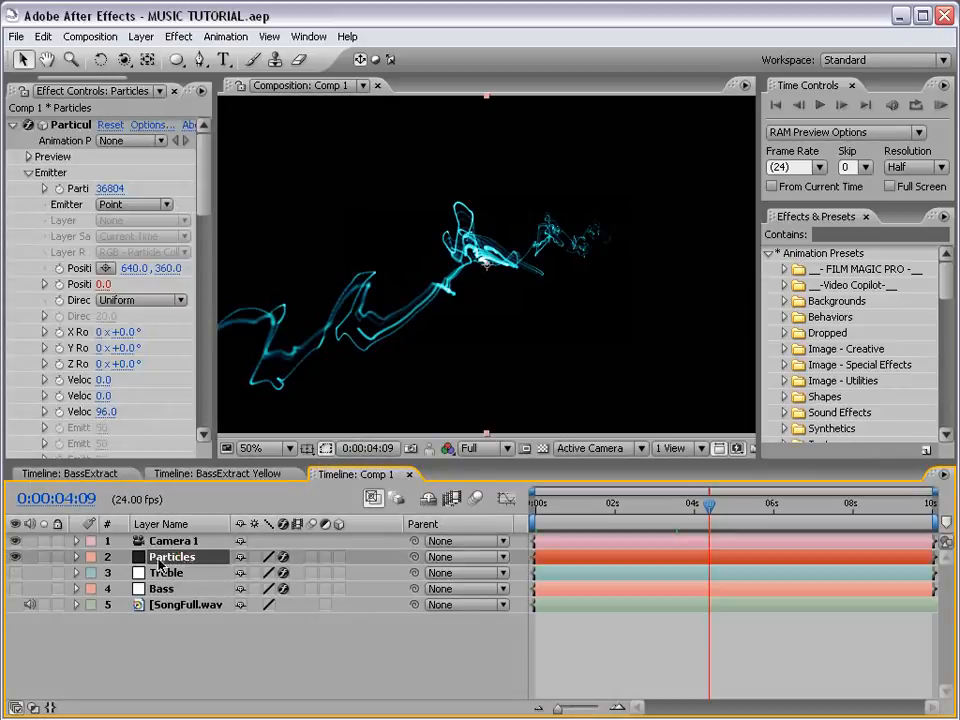
left_click(13, 124)
left_click(57, 211)
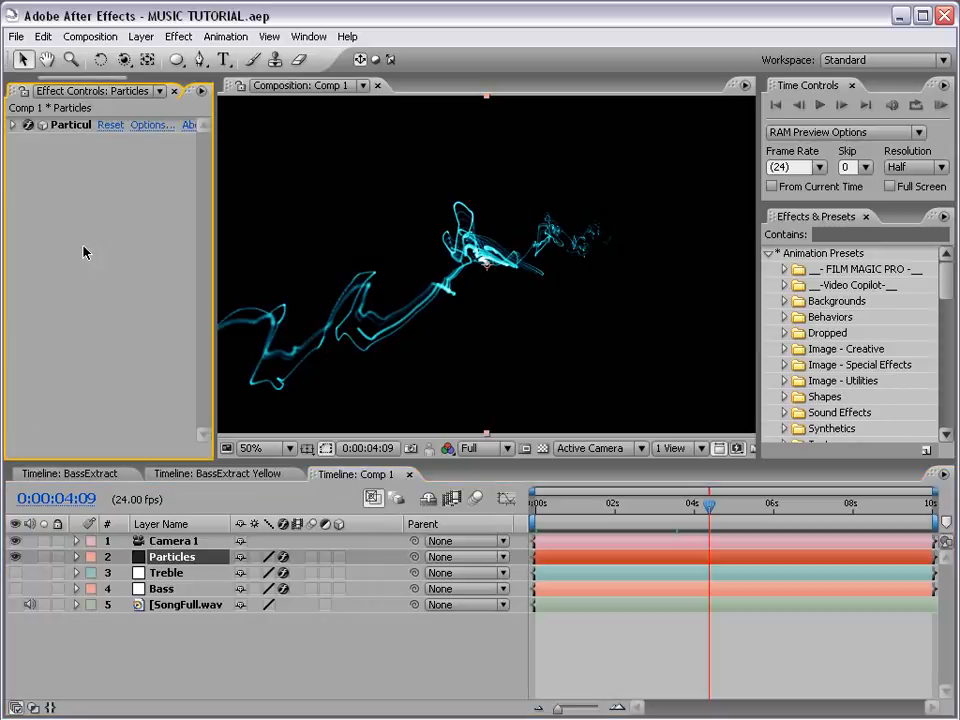
left_click(183, 630)
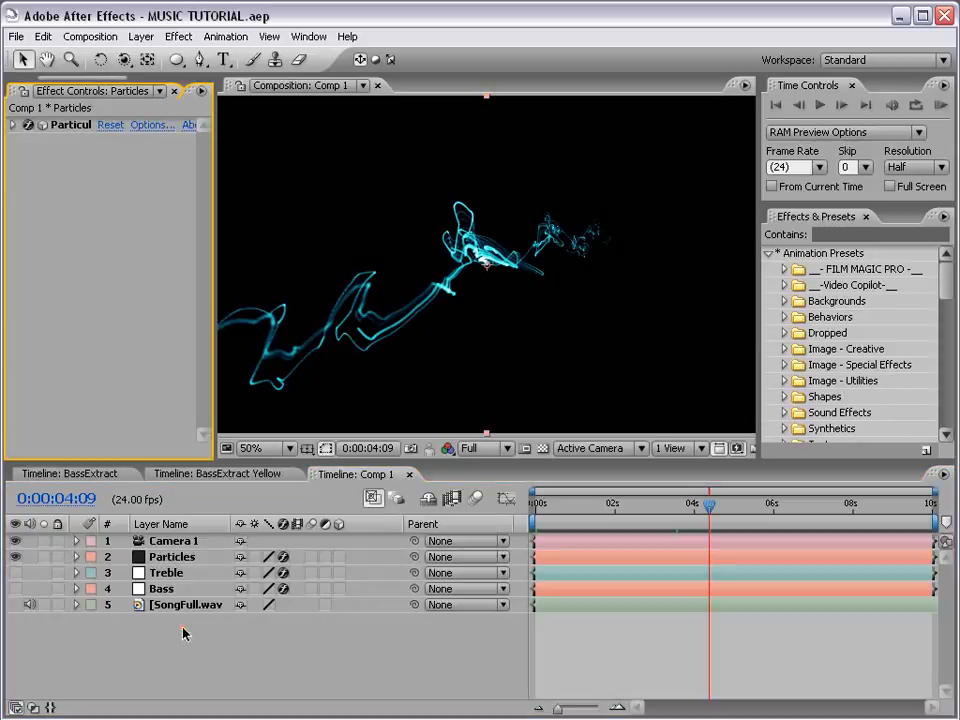
left_click(170, 556)
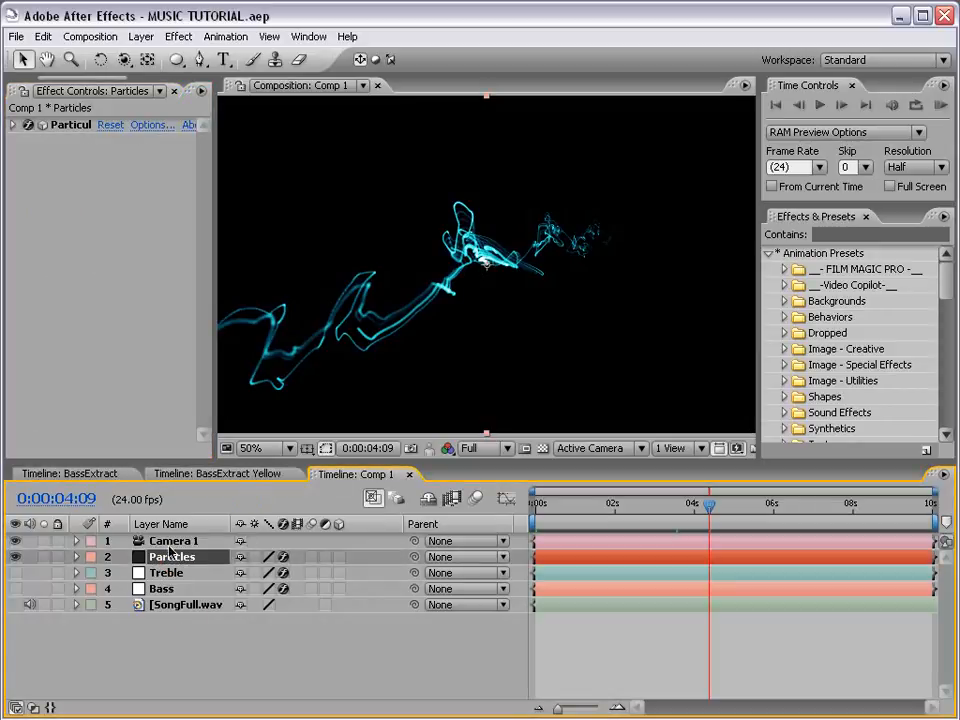
left_click(43, 36)
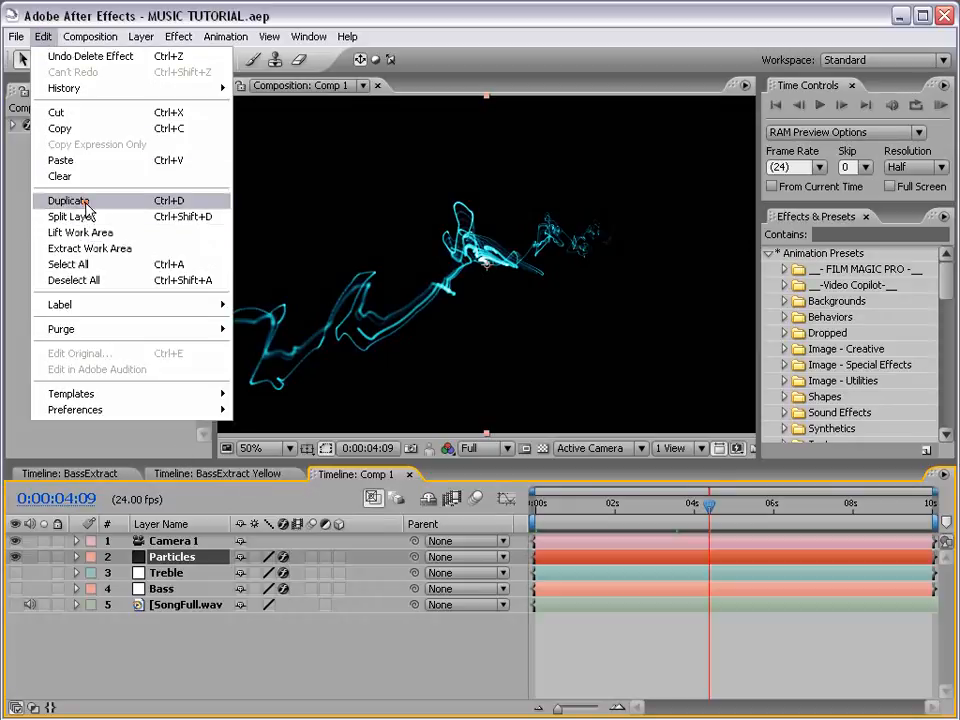
left_click(88, 200)
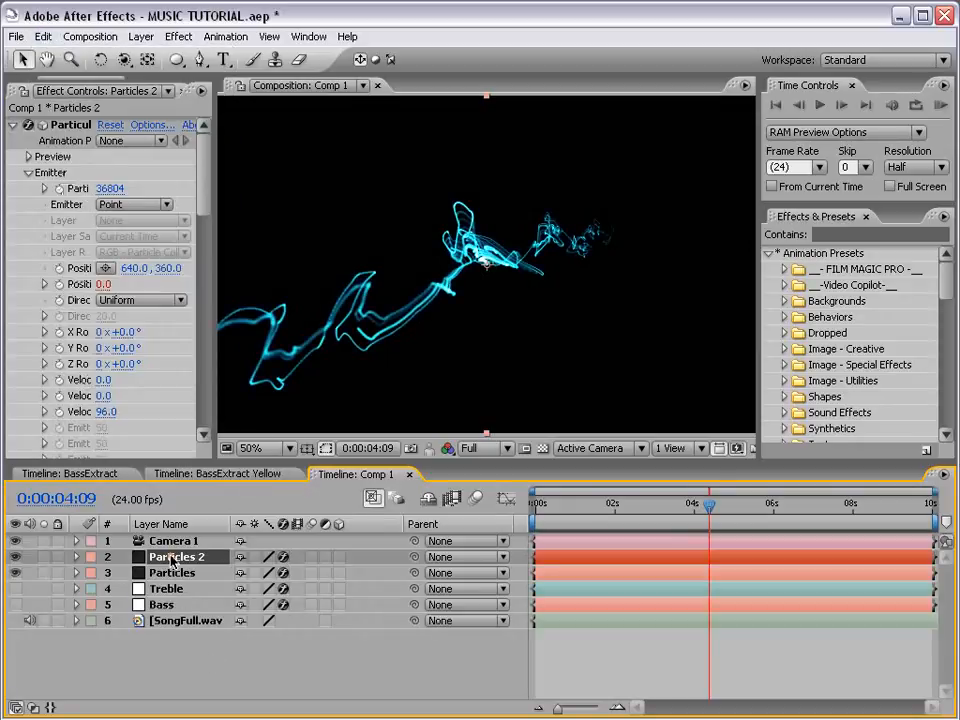
Change the duplicated Particles layer's Particular particle color to bright green (16FF16).
left_click_drag(212, 247, 309, 250)
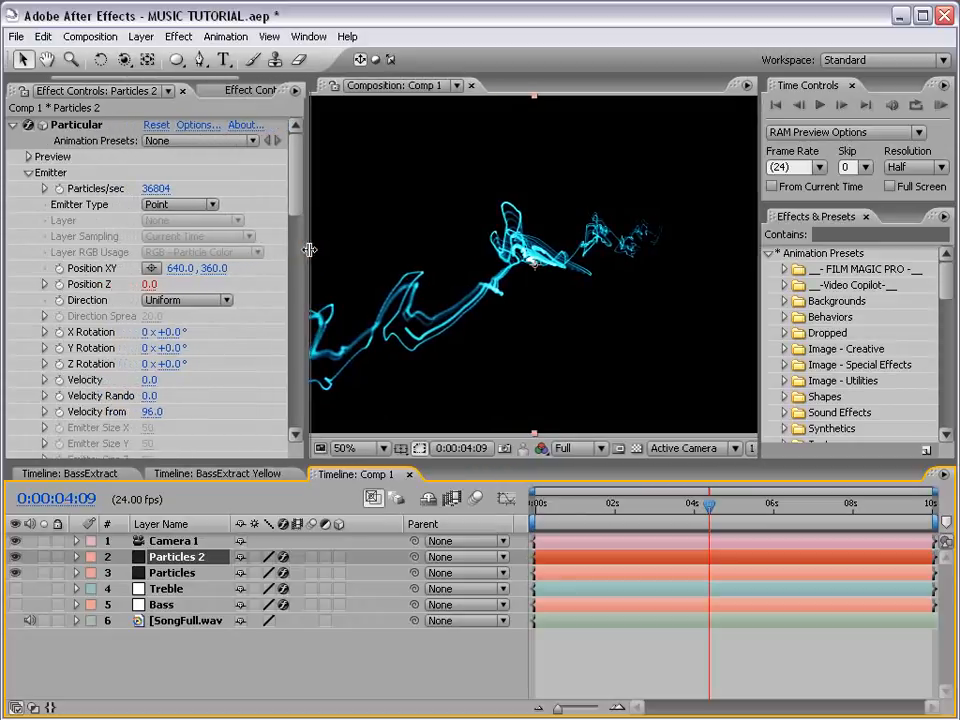
scroll(300, 253, "down", 10)
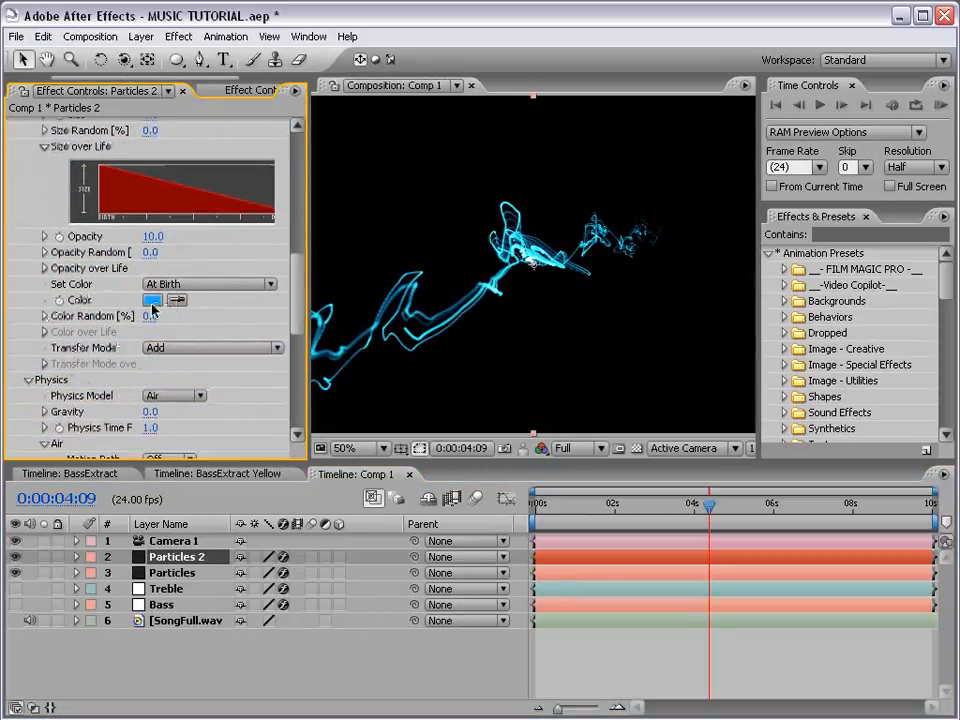
left_click(151, 300)
left_click(507, 459)
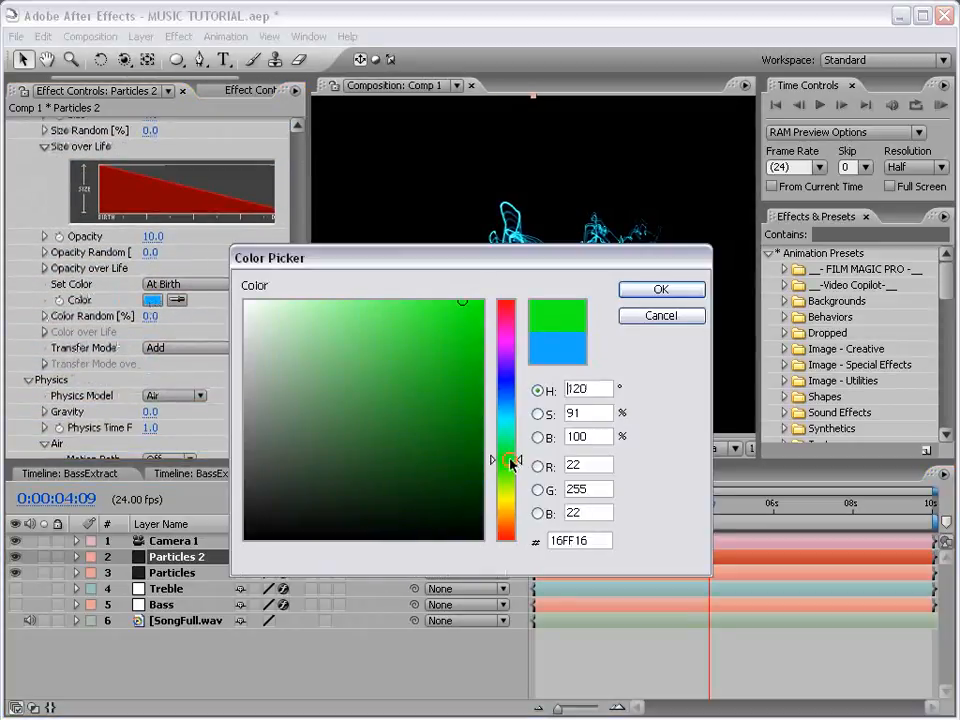
left_click(620, 289)
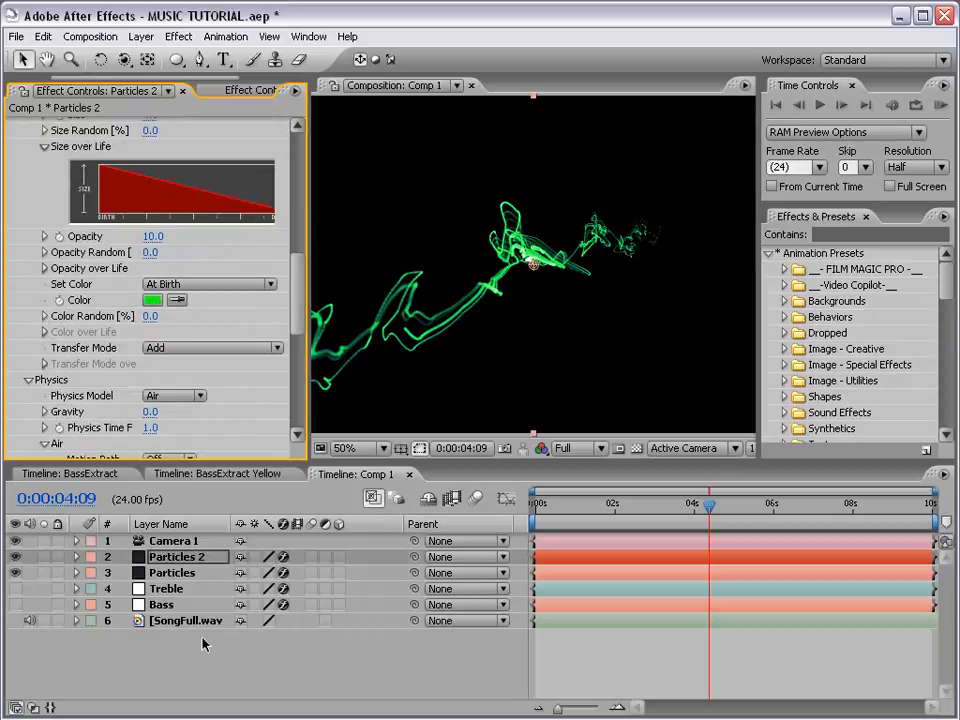
Change the Particles 2 layer's Position Z expression to thisComp.layer("Bass").effect("Both Channels")("Slider").
scroll(222, 232, "up", 10)
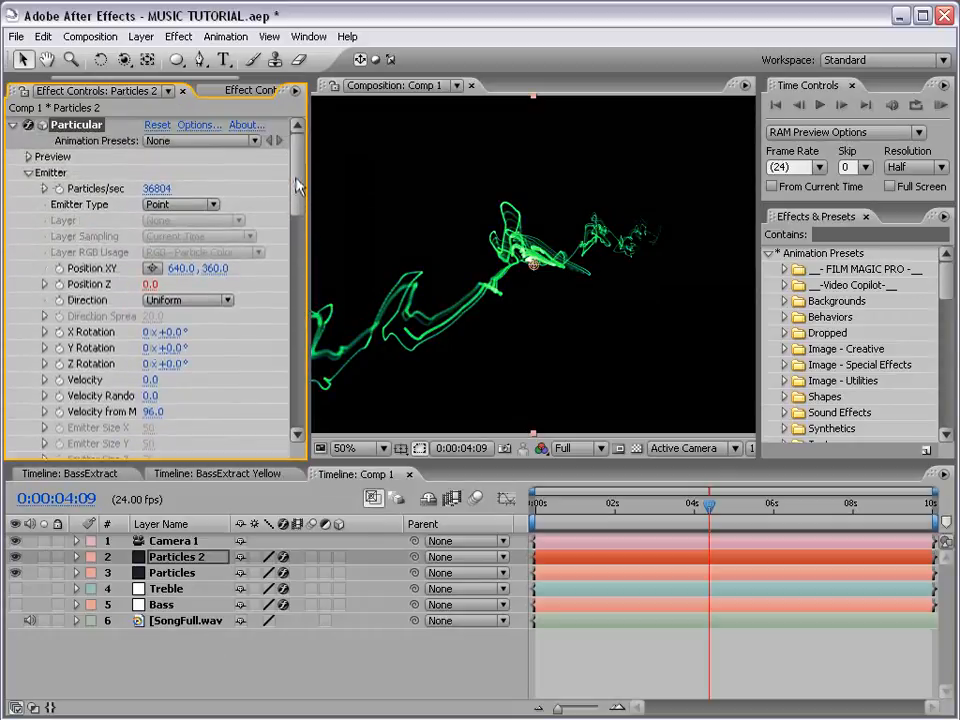
left_click(175, 558)
key("e")
key("e")
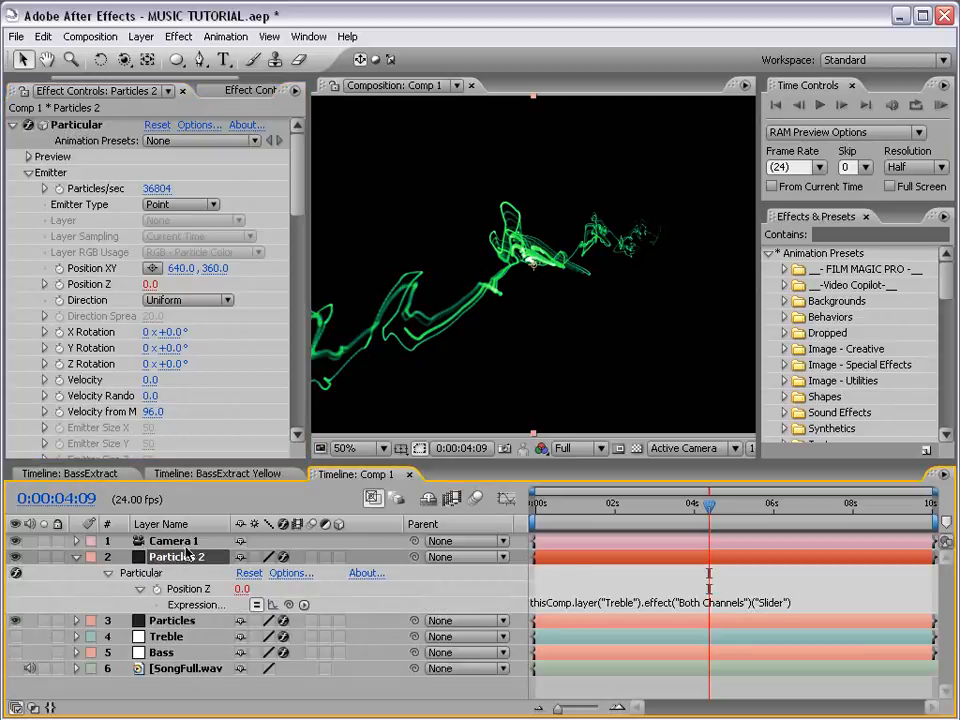
left_click(618, 603)
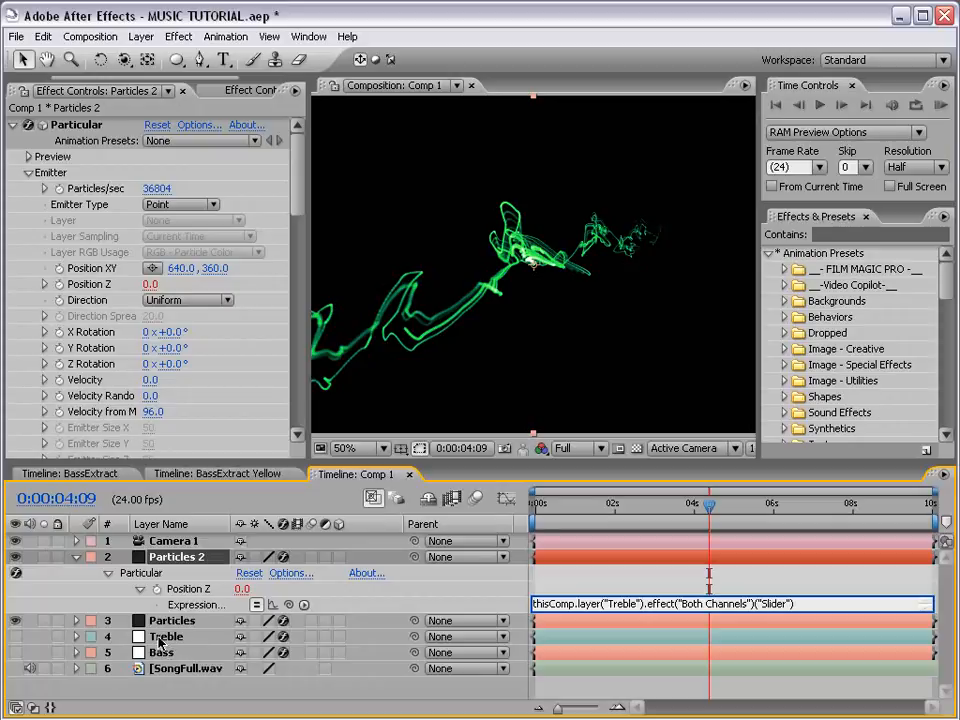
left_click_drag(638, 604, 611, 604)
type("Bass")
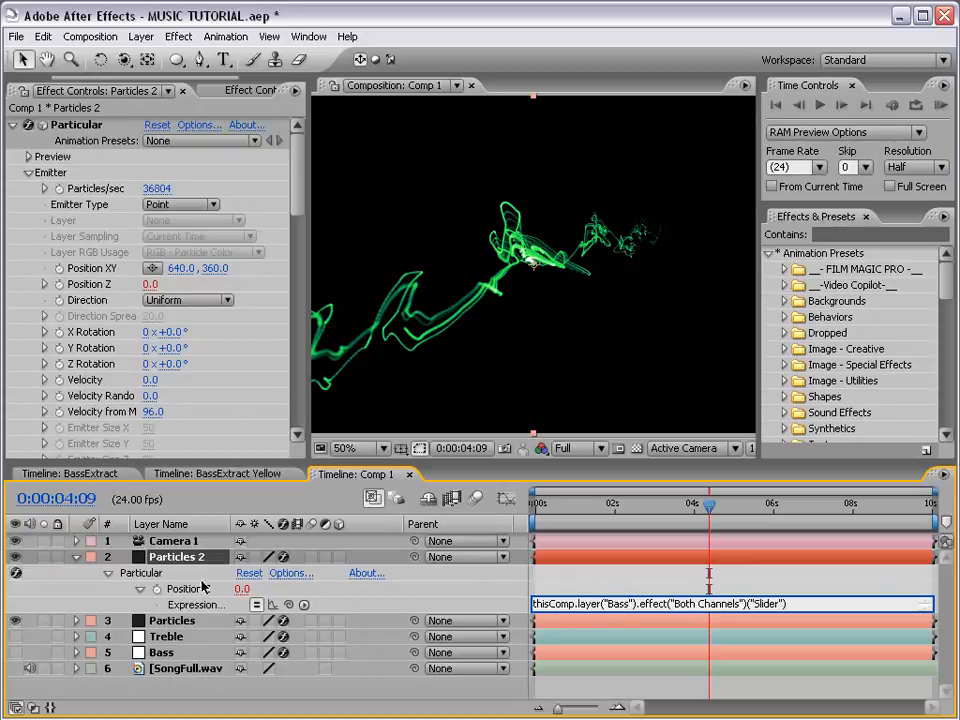
left_click(625, 596)
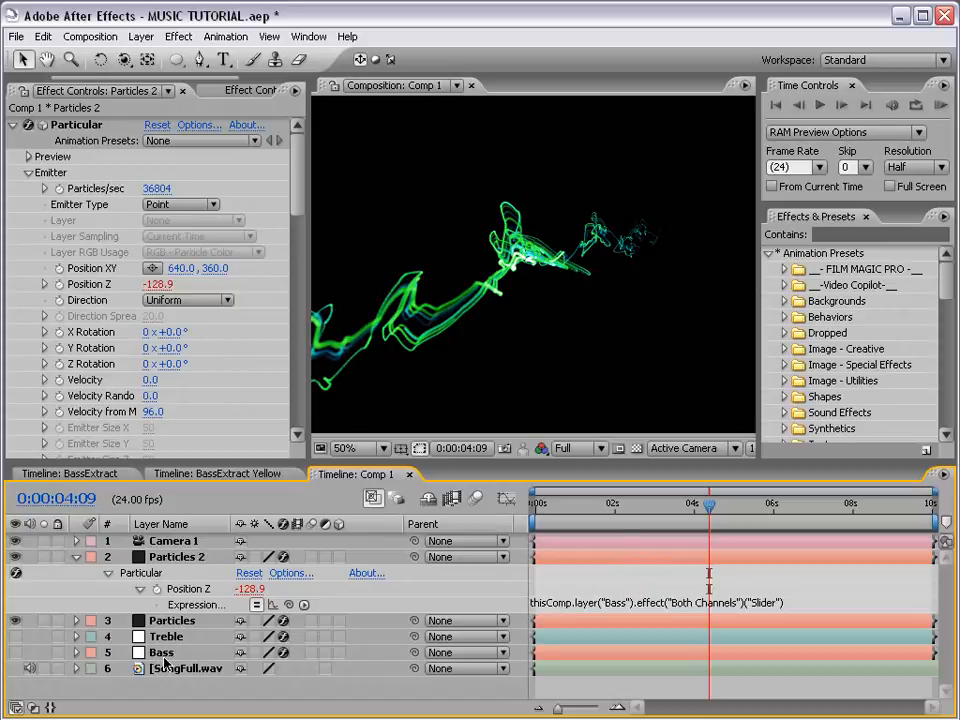
Set the Turbulence Field's Affect Position on the Particles 2 layer to 474.
left_click(568, 563)
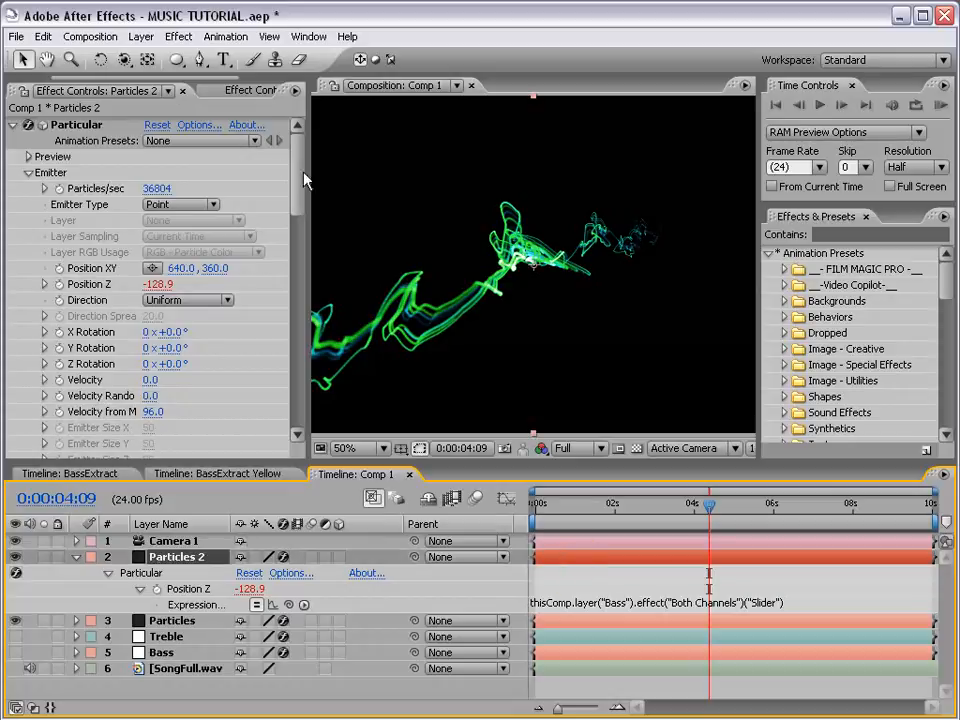
left_click_drag(302, 182, 310, 362)
left_click_drag(160, 338, 241, 311)
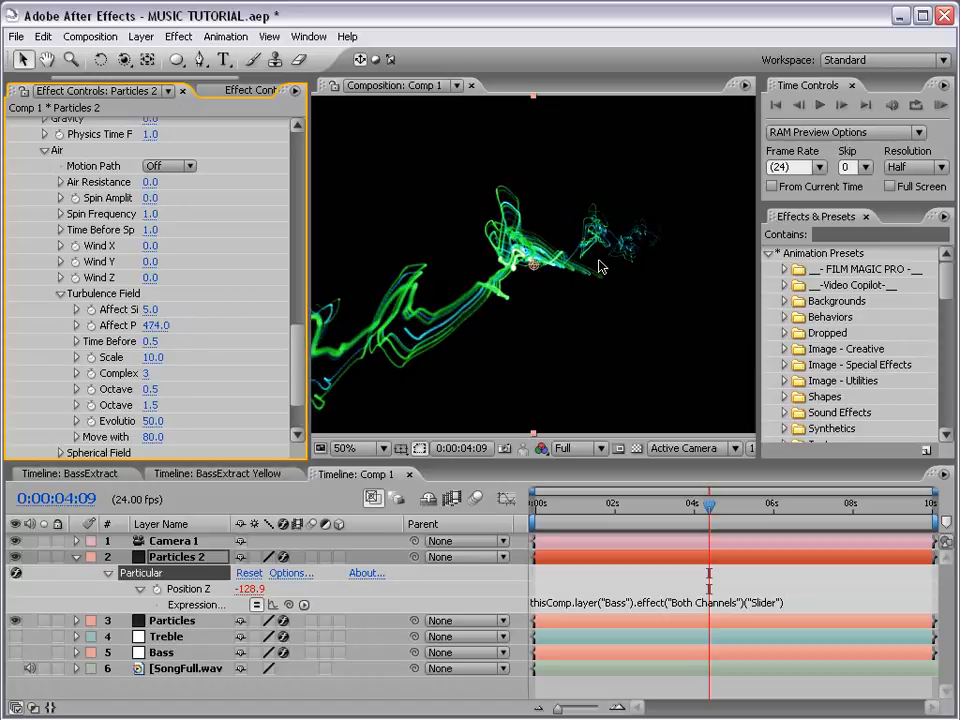
left_click(218, 396)
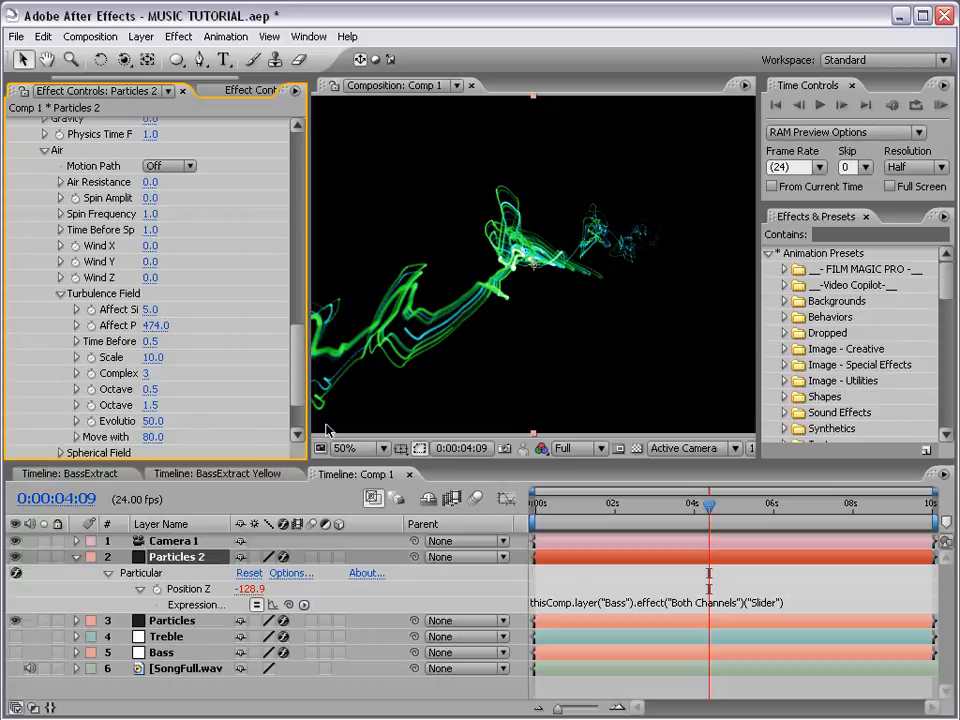
Set the Turbulence Field's Octave Scale on the Particles 2 layer to 2 and go to 0:00:00:17.
left_click_drag(309, 318, 347, 318)
left_click(169, 405)
type("2")
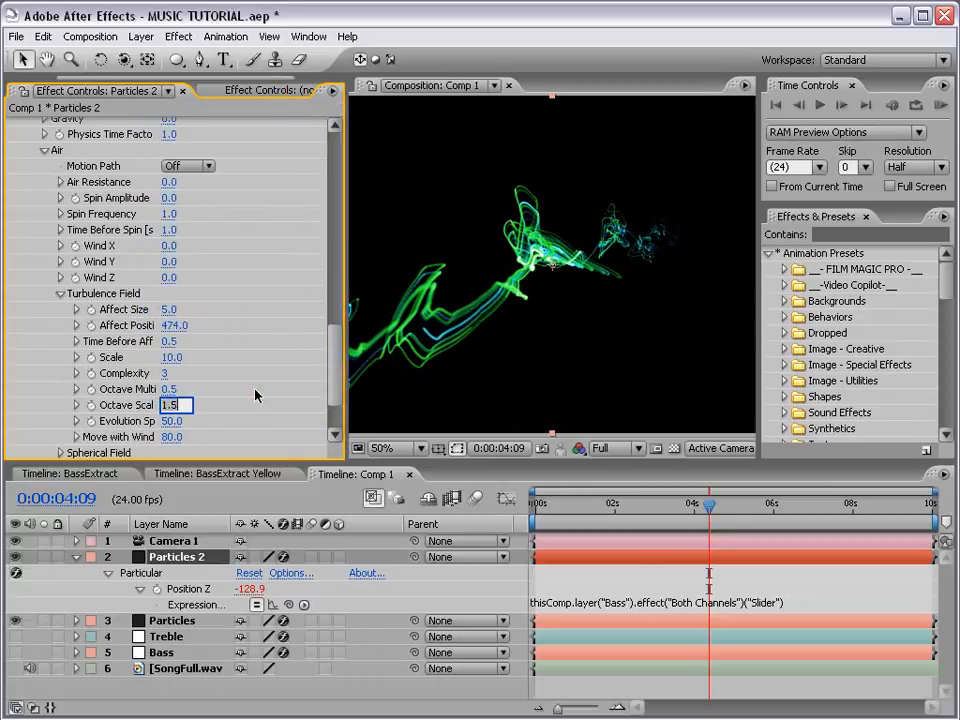
key("Return")
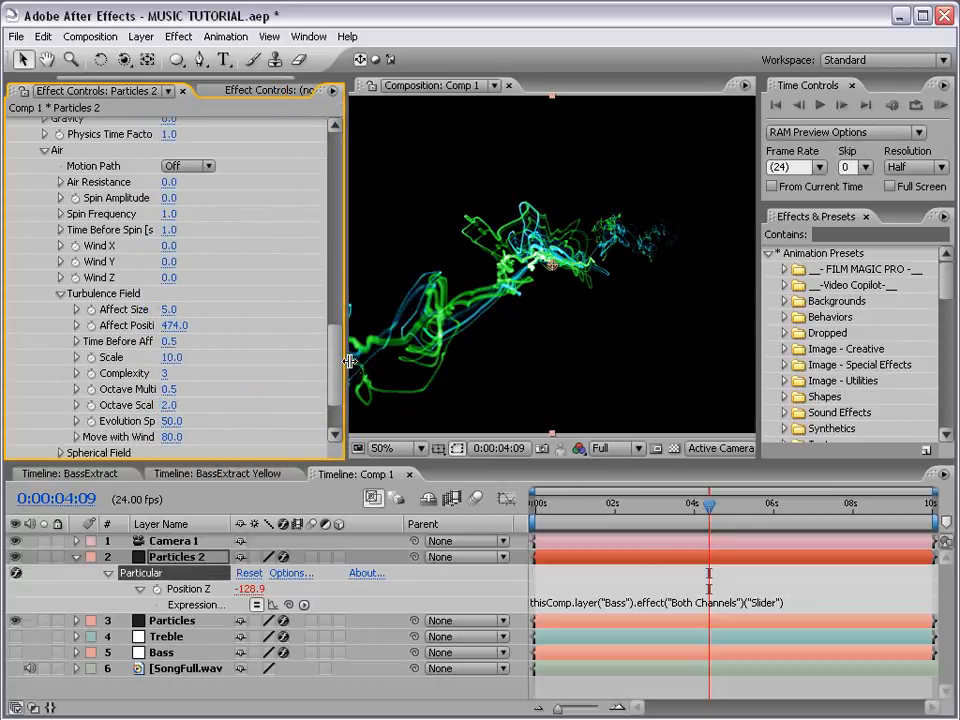
left_click_drag(345, 418, 281, 410)
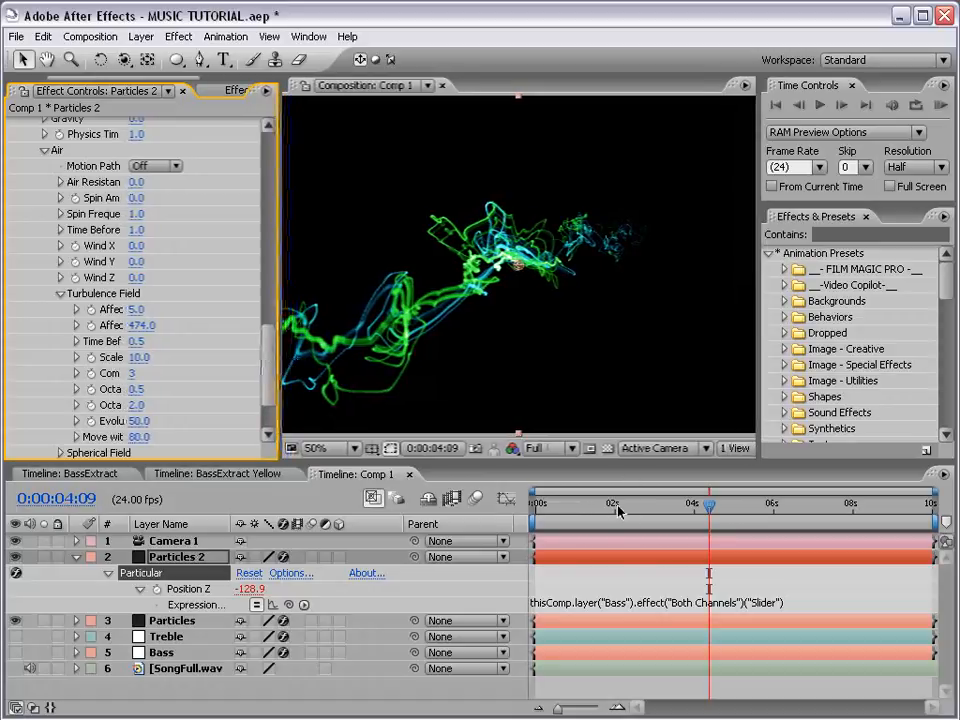
left_click_drag(618, 511, 564, 512)
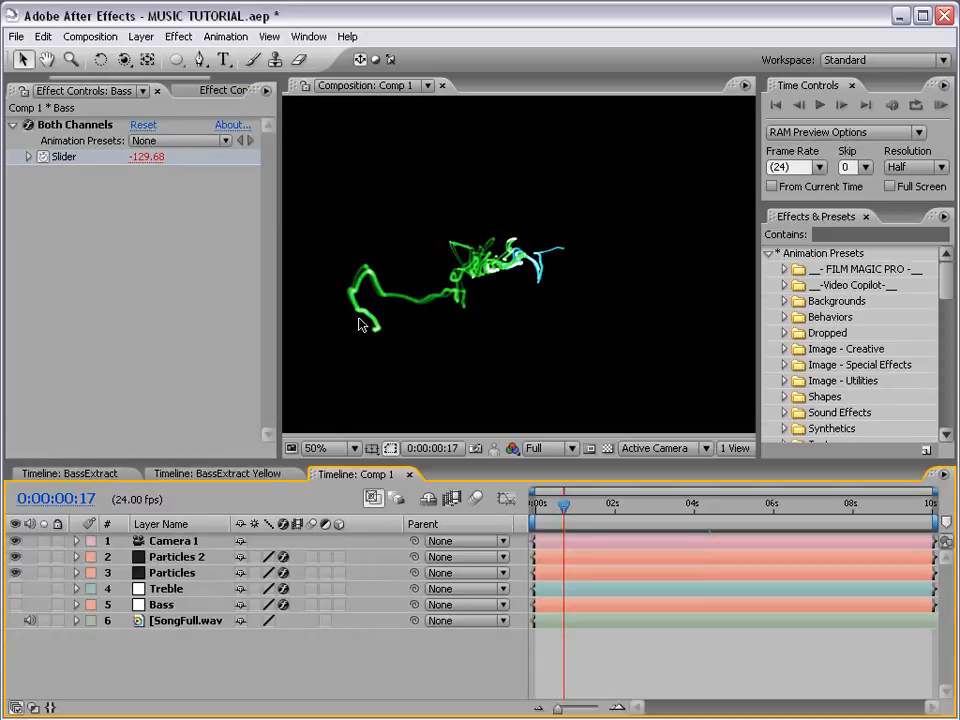
Reveal the Bass layer's expressions and open its Both Channels Slider expression for viewing.
left_click(163, 606)
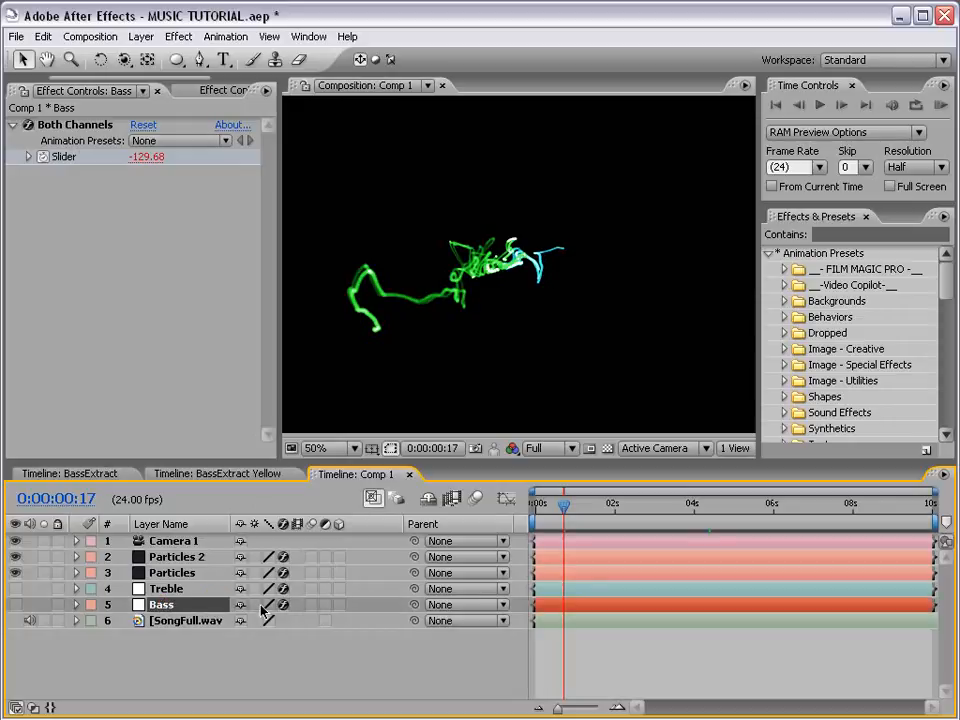
key("e")
key("e")
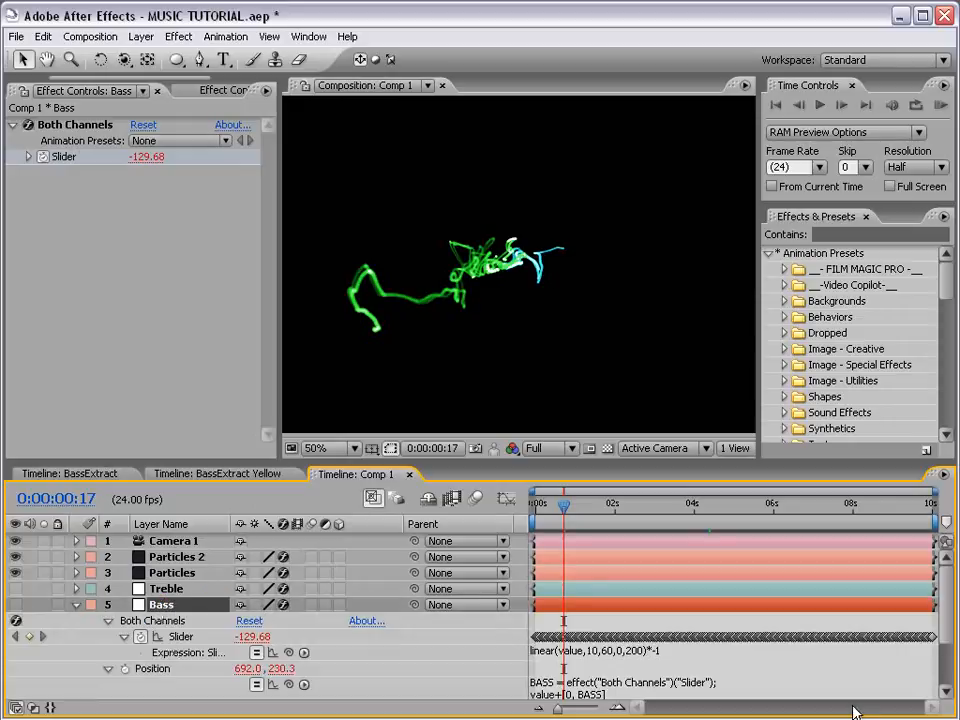
left_click(651, 657)
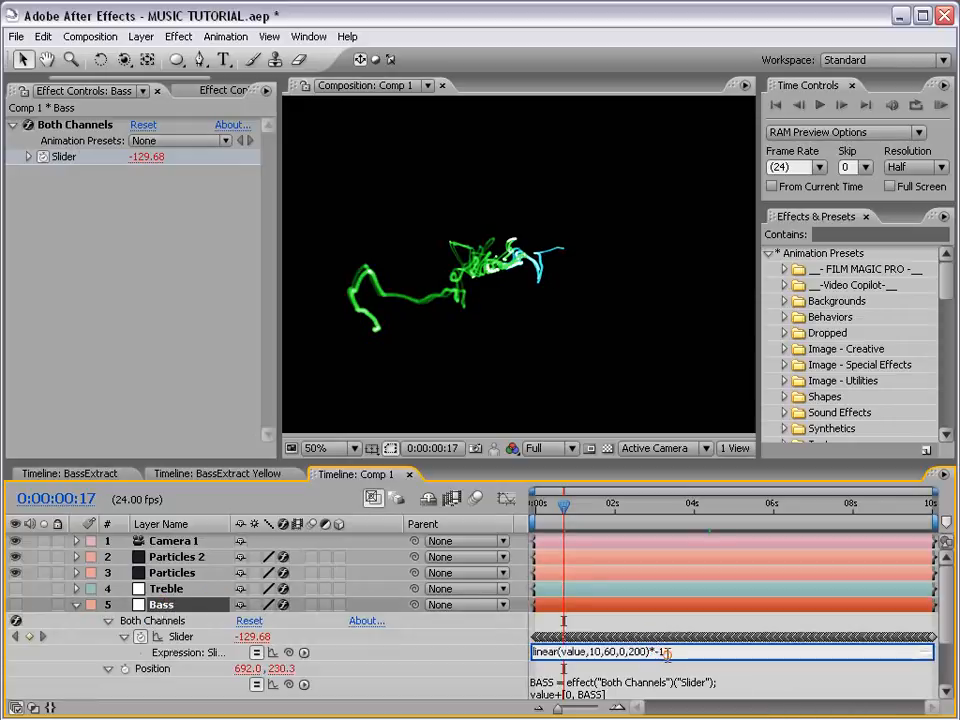
left_click(697, 655)
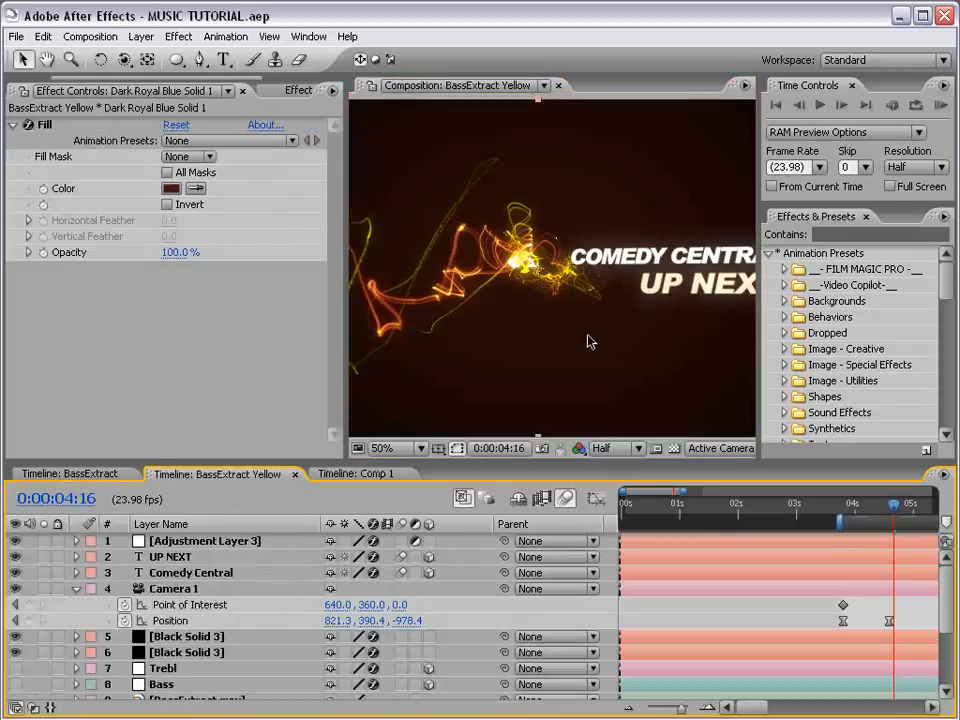
Examine the finished BassExtract Yellow and BassExtract compositions in an enlarged viewer.
key("grave")
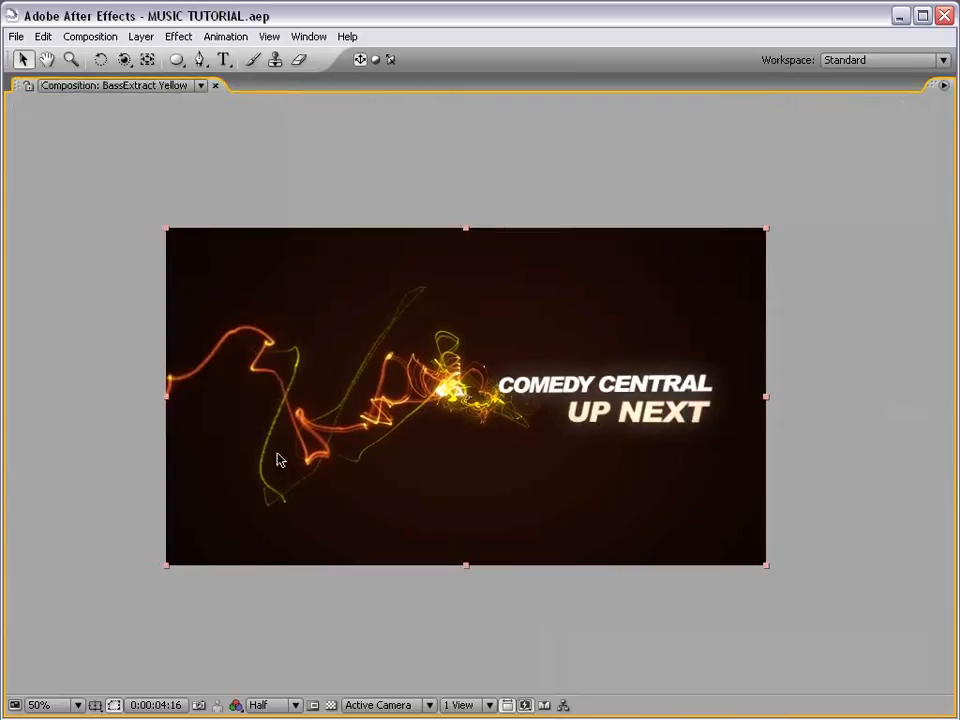
key("period")
key("comma")
key("grave")
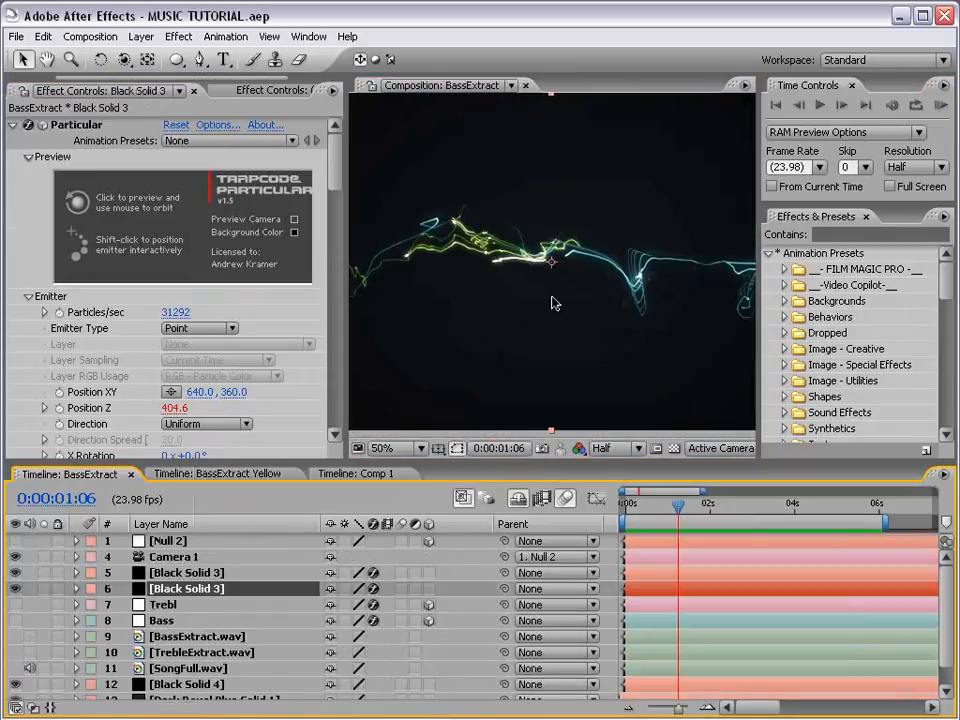
key("grave")
key("grave")
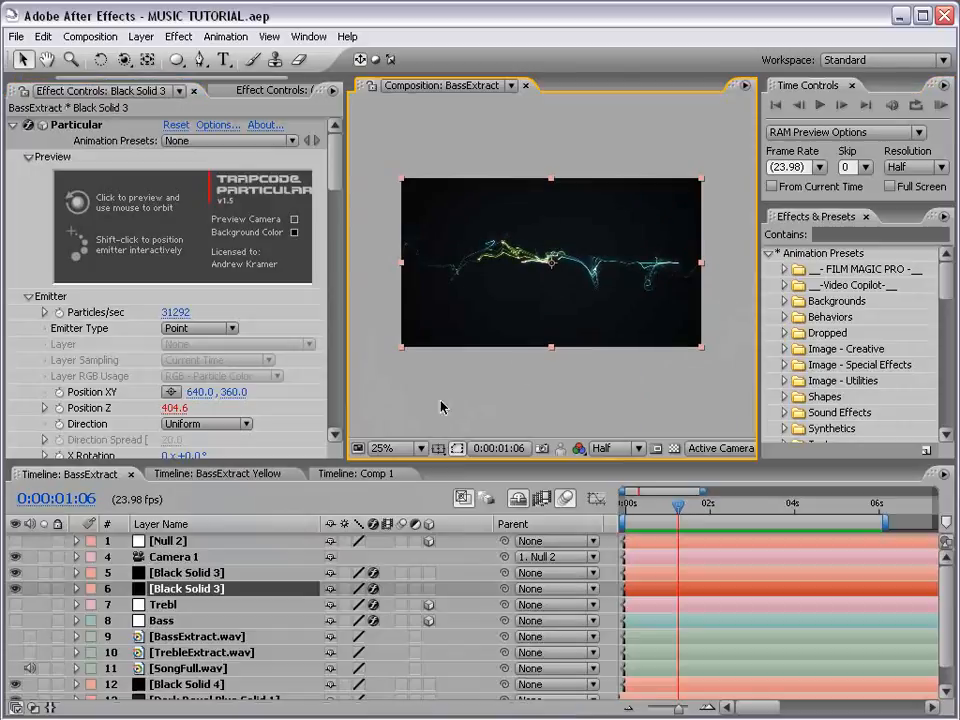
Show the shy layers in BassExtract with the UP NEXT and NBC UNIVERSAL titles visible, and go to 0:00:02:20.
left_click(516, 498)
left_click_drag(15, 557, 15, 572)
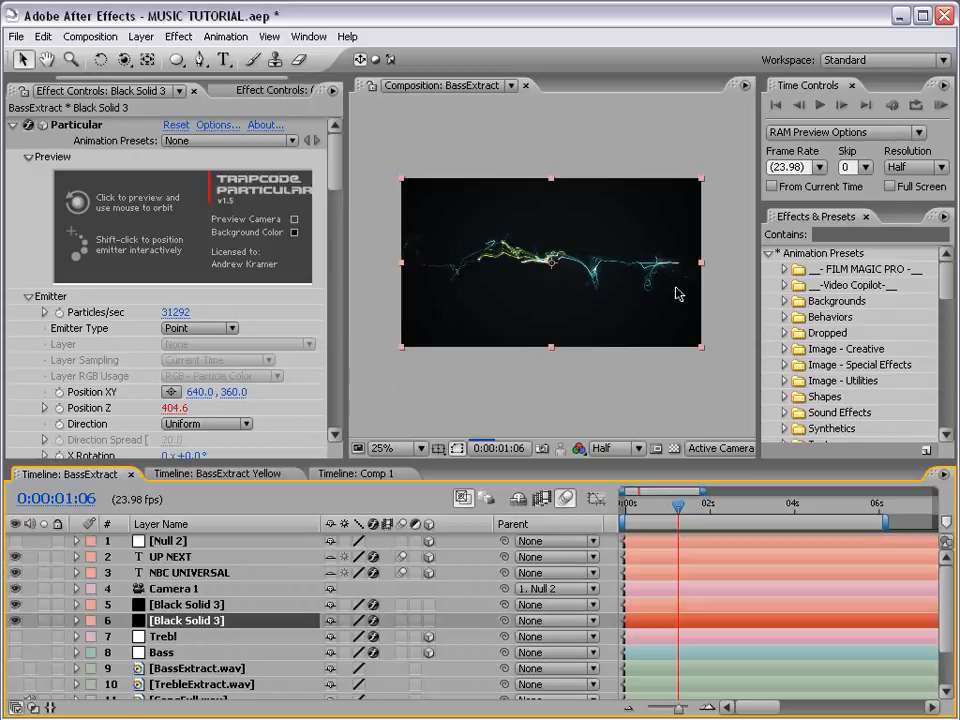
left_click_drag(678, 504, 745, 509)
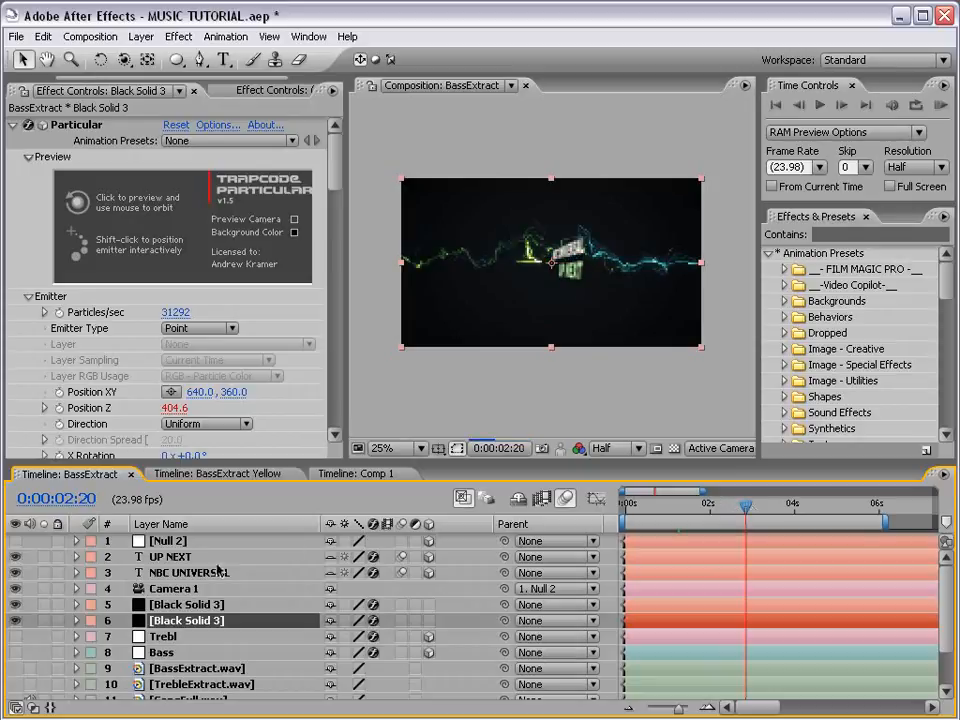
Reveal the Null 2 layer's Y Rotation keyframes and scrub the camera move to 0:00:05:08.
left_click(183, 541)
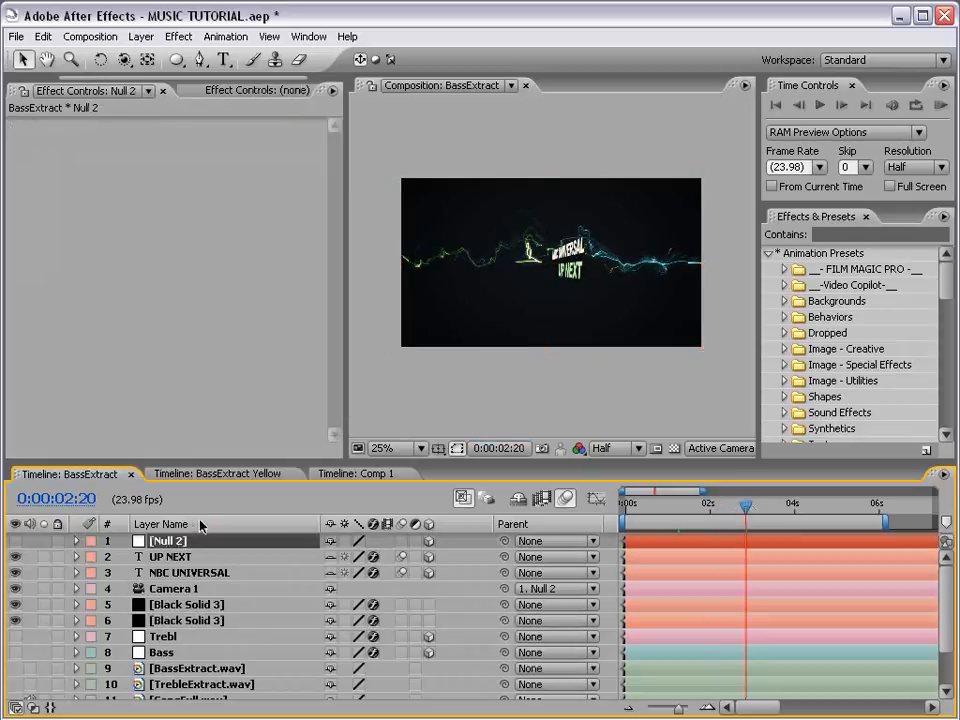
key("u")
left_click(830, 507)
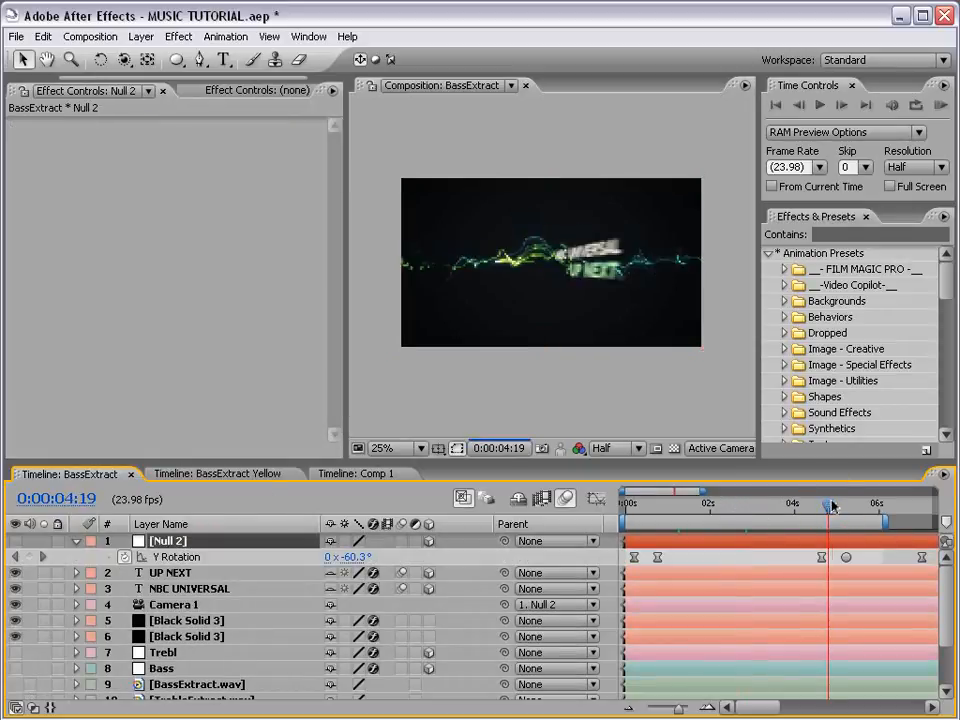
left_click_drag(830, 507, 851, 506)
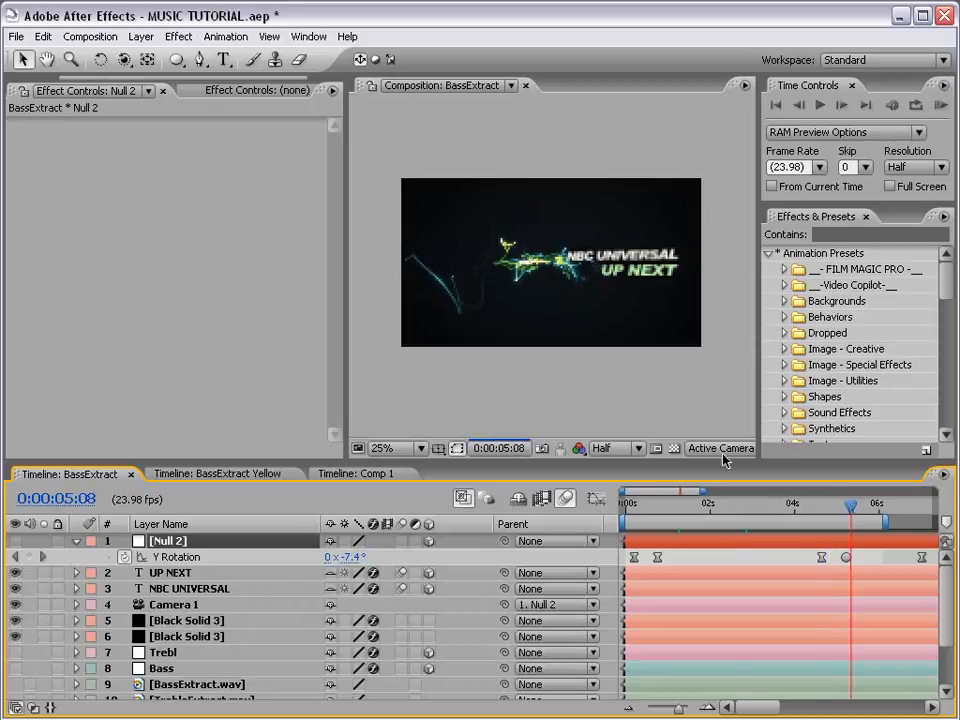
Examine the BassExtract title and light streaks in the maximized viewer at 100% and 50% zoom.
scroll(557, 392, "up", 1)
key("grave")
scroll(506, 454, "up", 1)
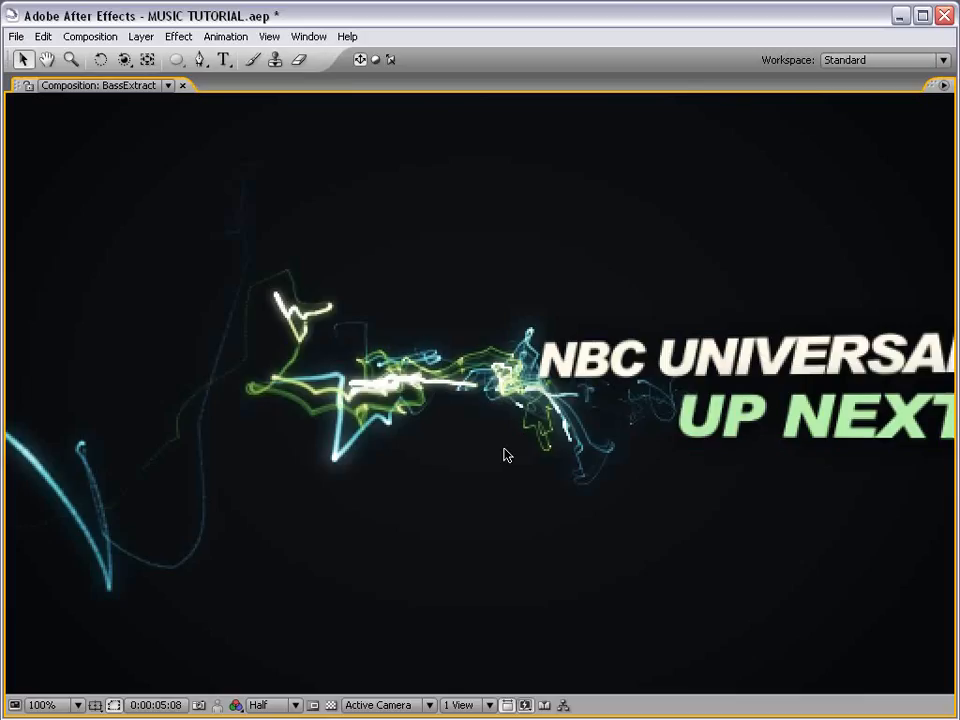
key("grave")
scroll(564, 332, "down", 1)
key("grave")
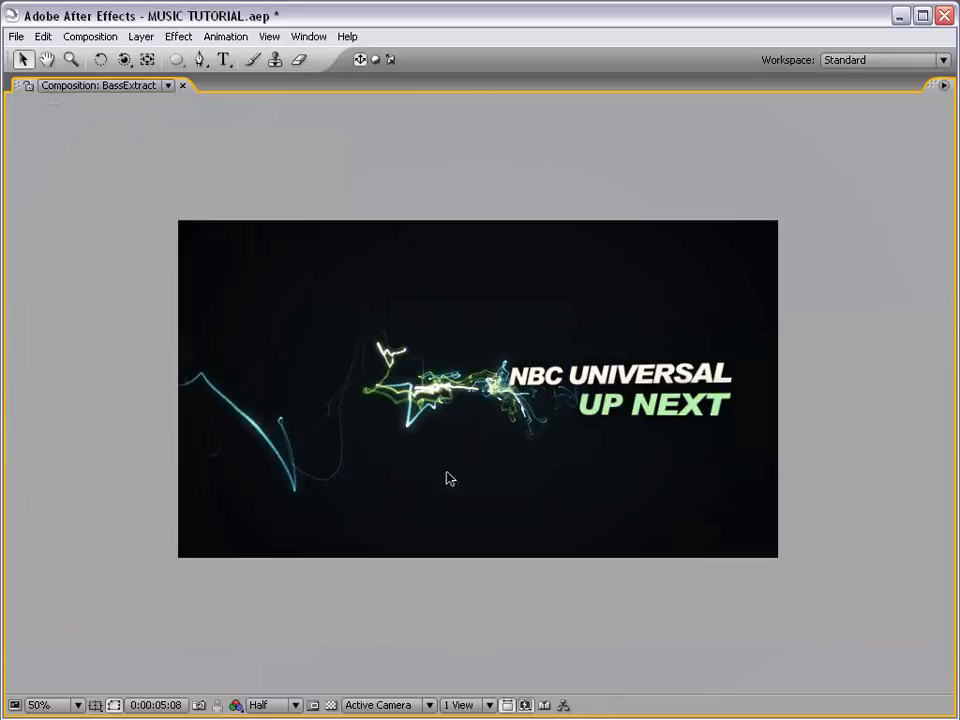
key("grave")
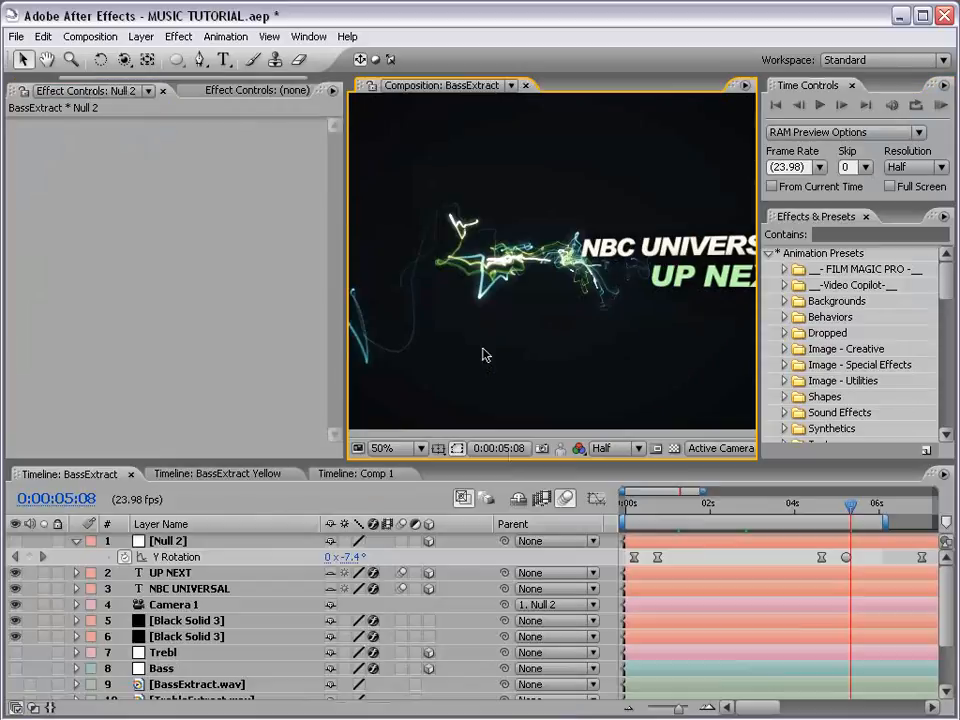
Switch to BassExtract Yellow and review its Comedy Central title animation in the maximized viewer.
left_click(213, 474)
key("grave")
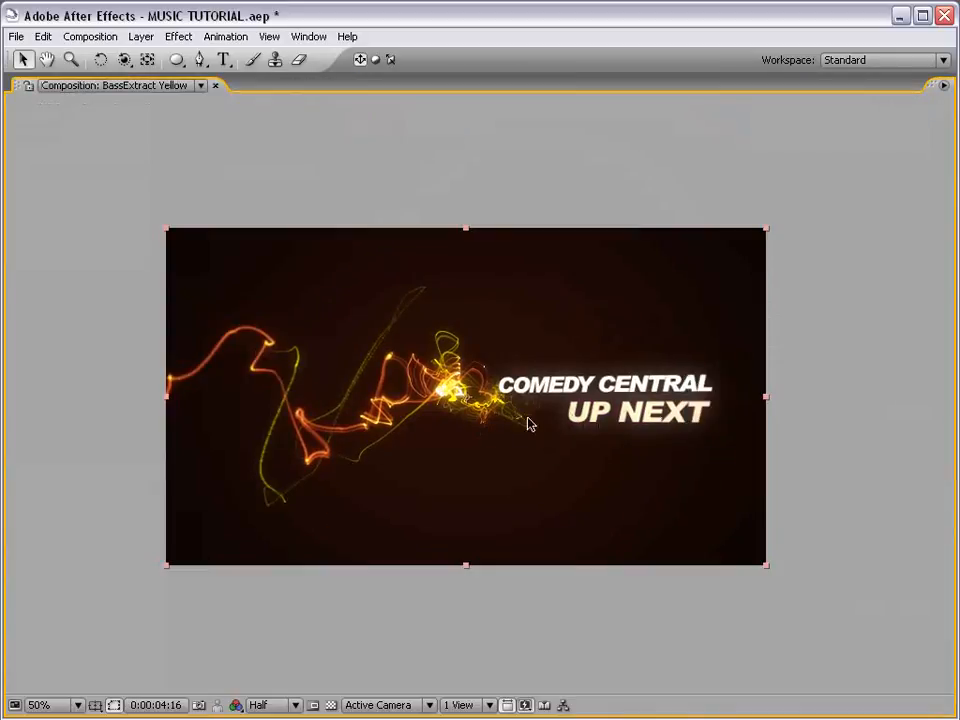
key("grave")
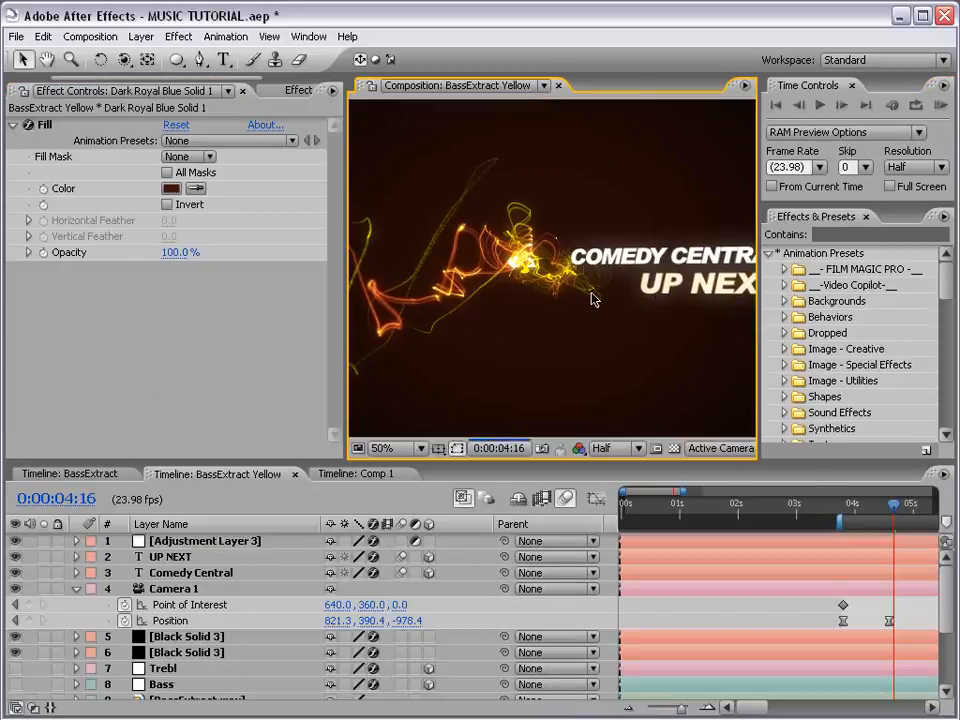
key("grave")
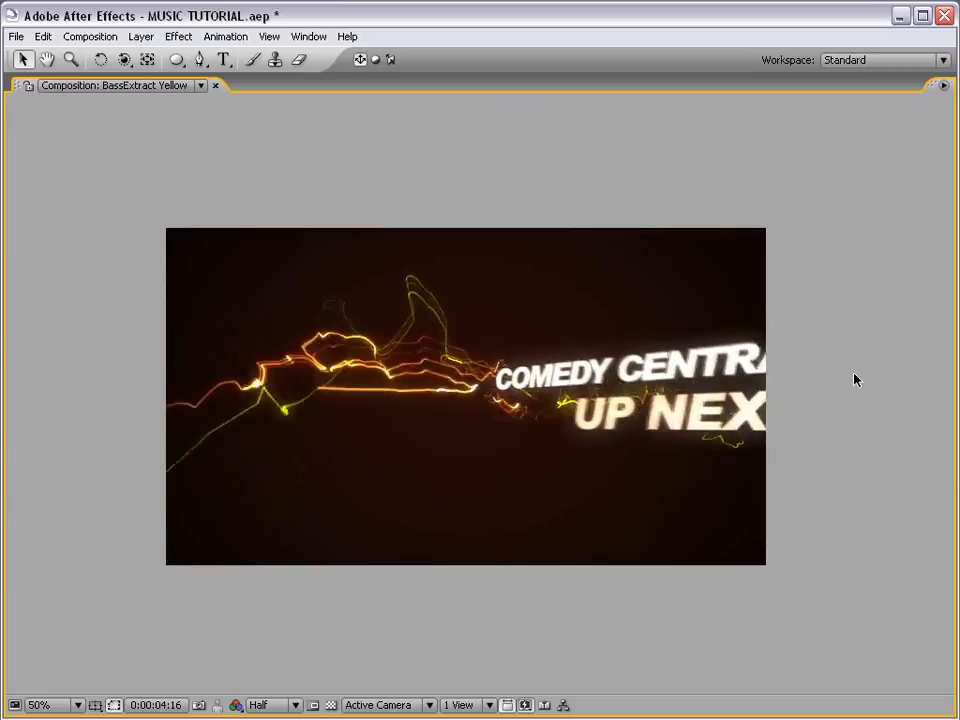
key("grave")
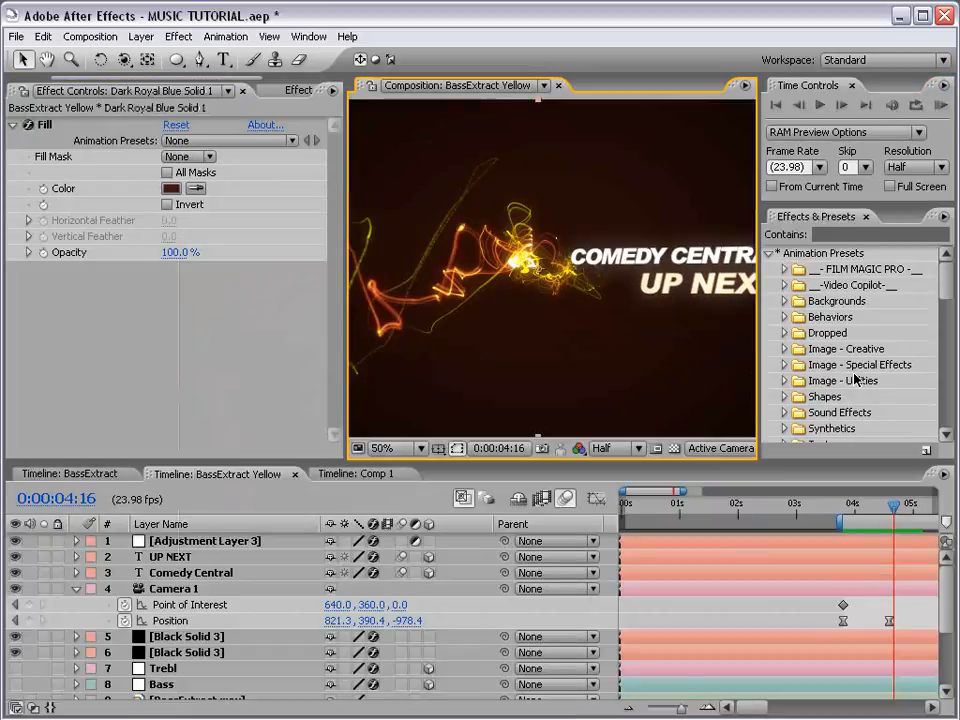
scroll(669, 317, "down", 2)
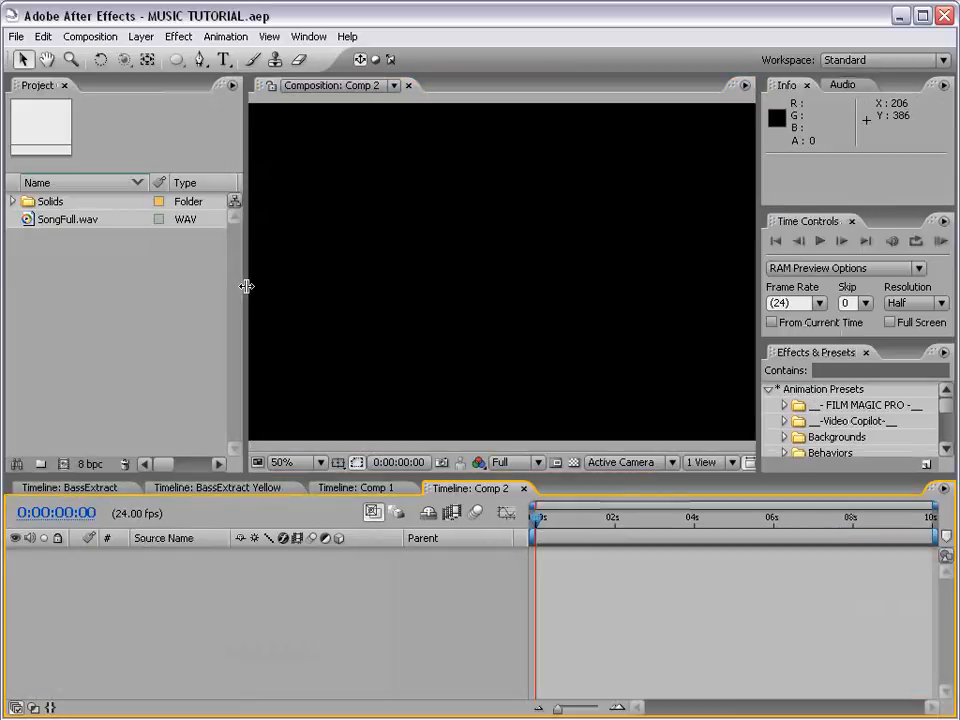
Add SongFull.wav to the Comp 2 timeline and return to the first frame.
left_click(48, 222)
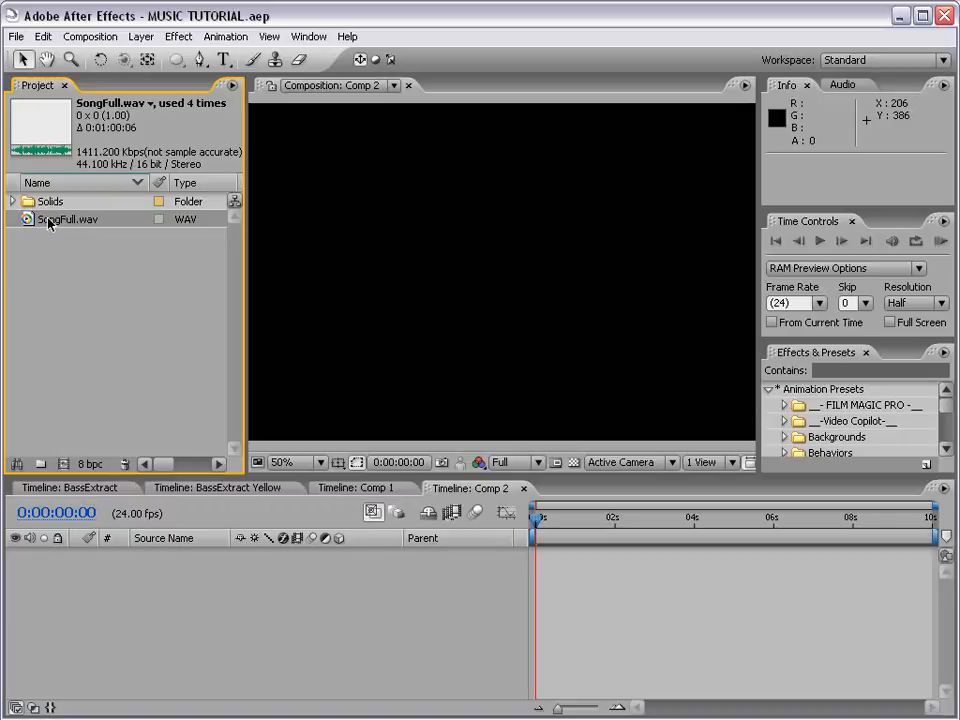
left_click_drag(26, 224, 540, 561)
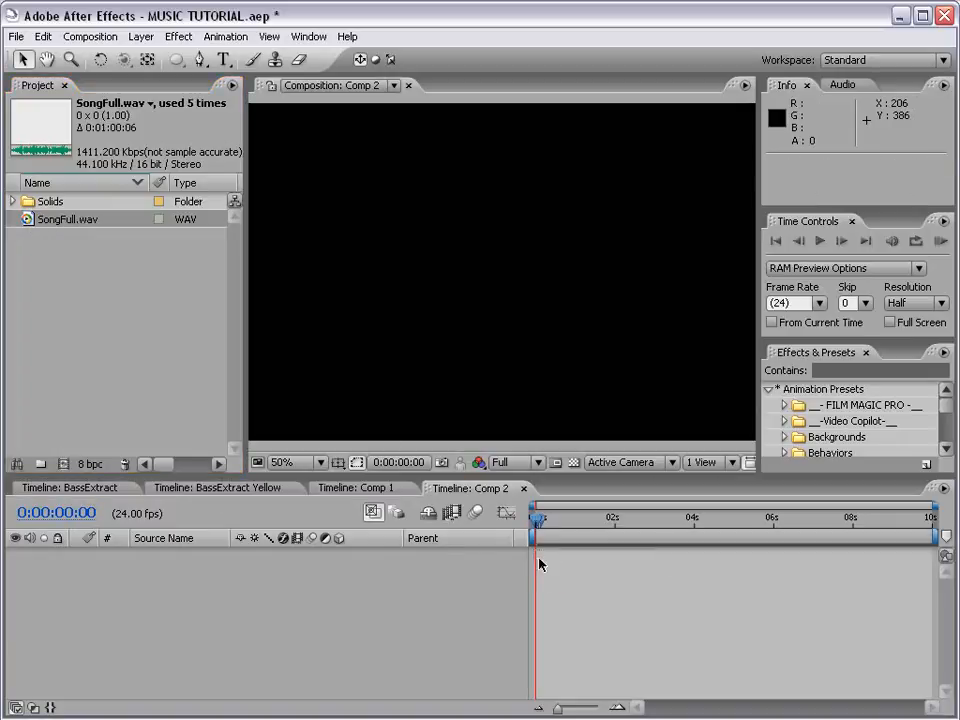
left_click(547, 521)
key("Home")
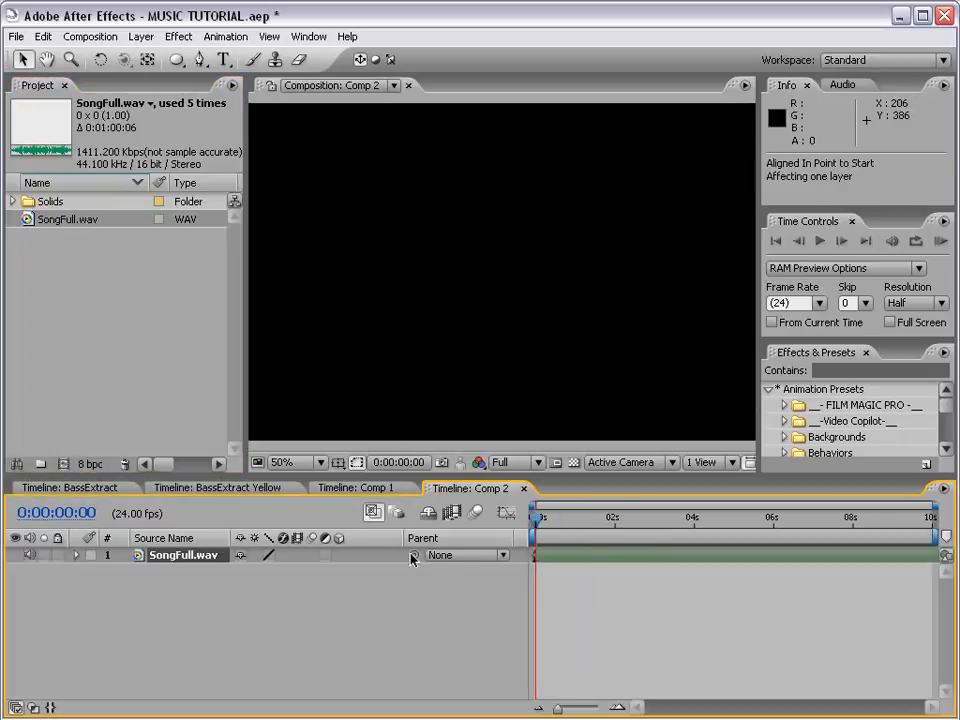
Create a black solid at composition size in Comp 2.
left_click(140, 36)
mouse_move(152, 56)
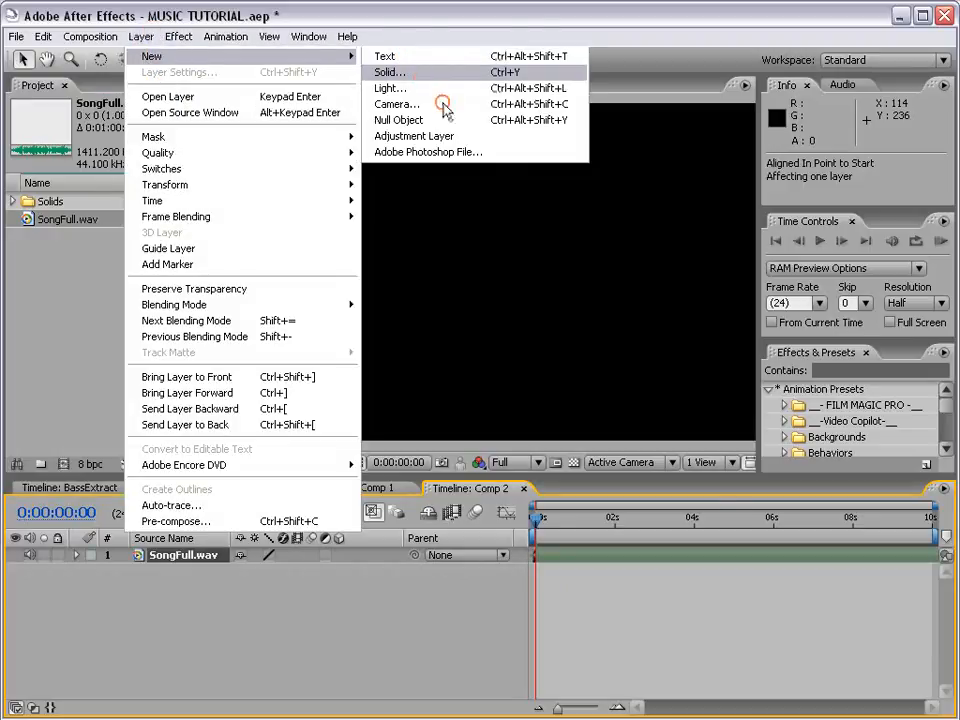
left_click(392, 72)
left_click_drag(606, 281, 404, 222)
left_click(487, 460)
left_click(532, 569)
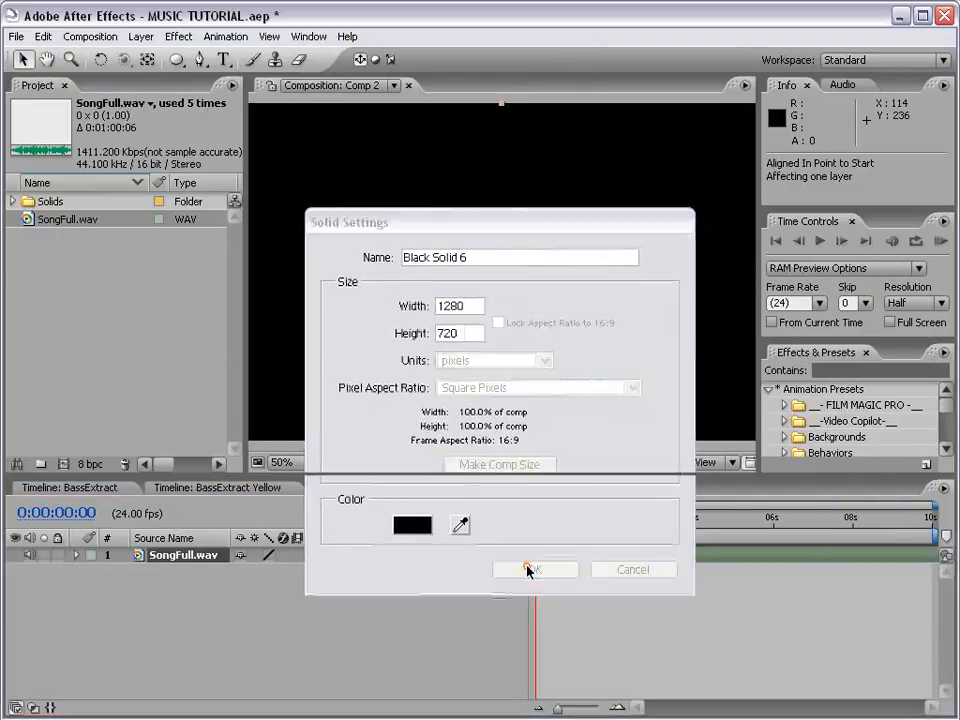
Apply Audio Waveform to the black solid with SongFull.wav as its audio layer, and scrub to 0:00:01:07.
left_click(178, 36)
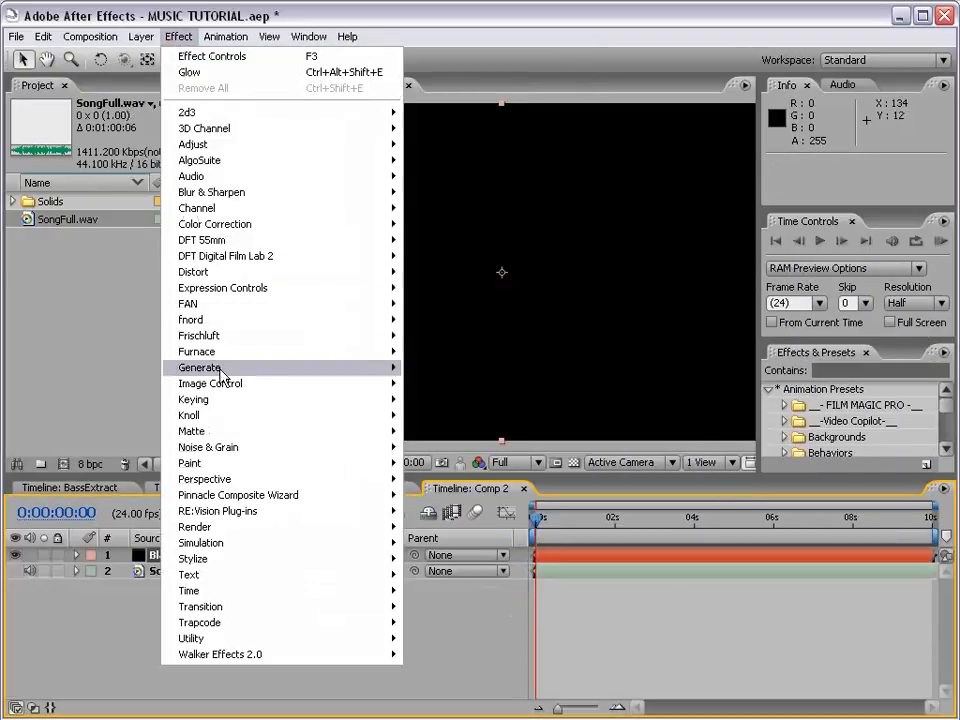
mouse_move(215, 367)
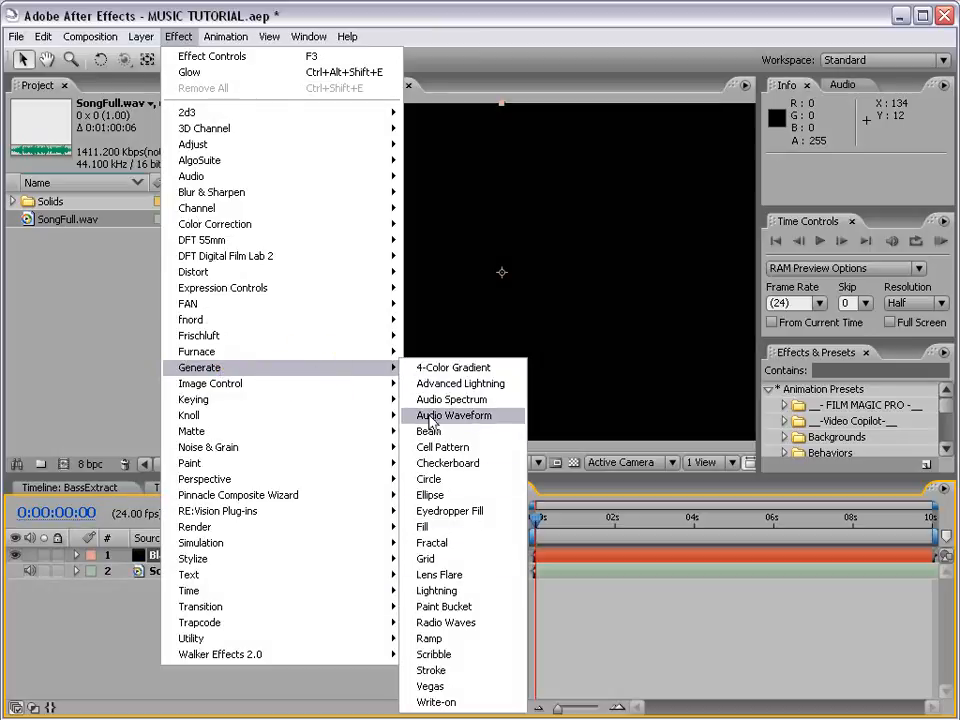
left_click(468, 417)
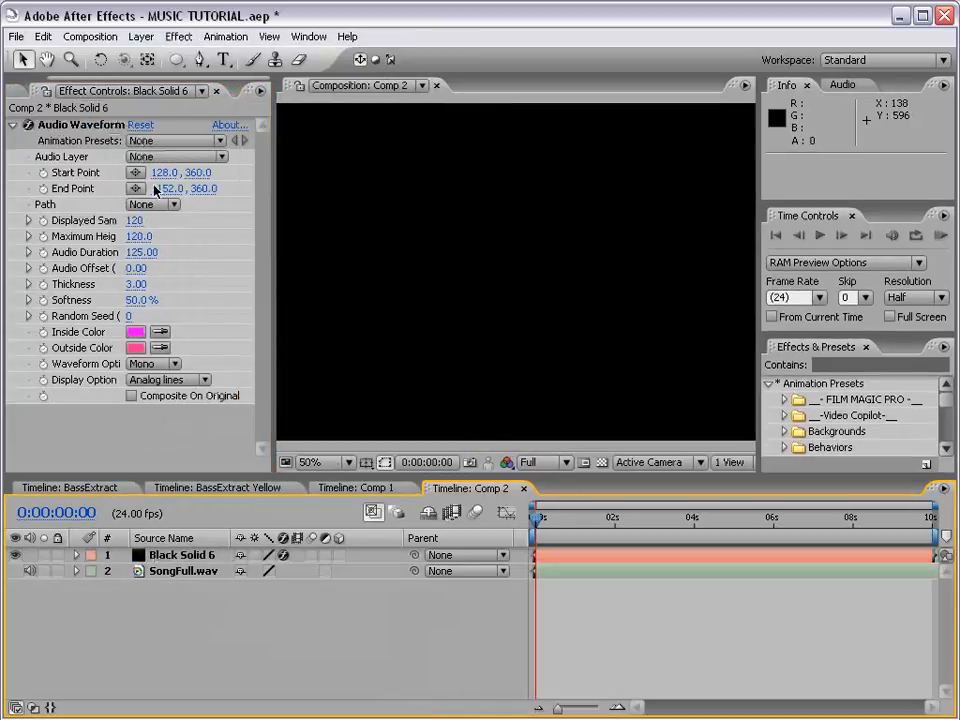
left_click(172, 157)
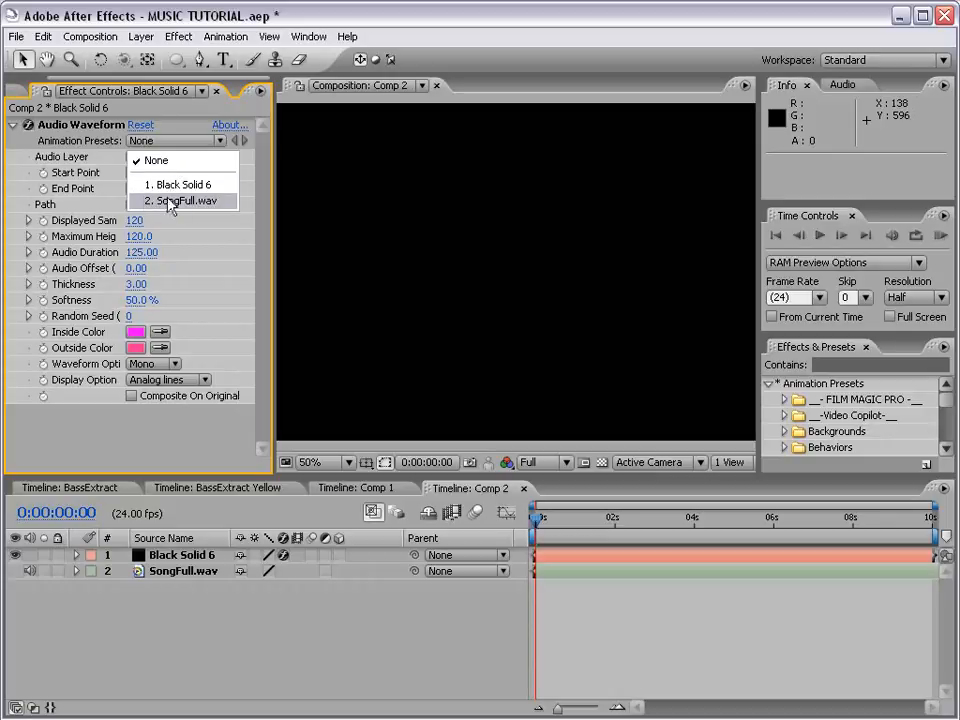
left_click(184, 200)
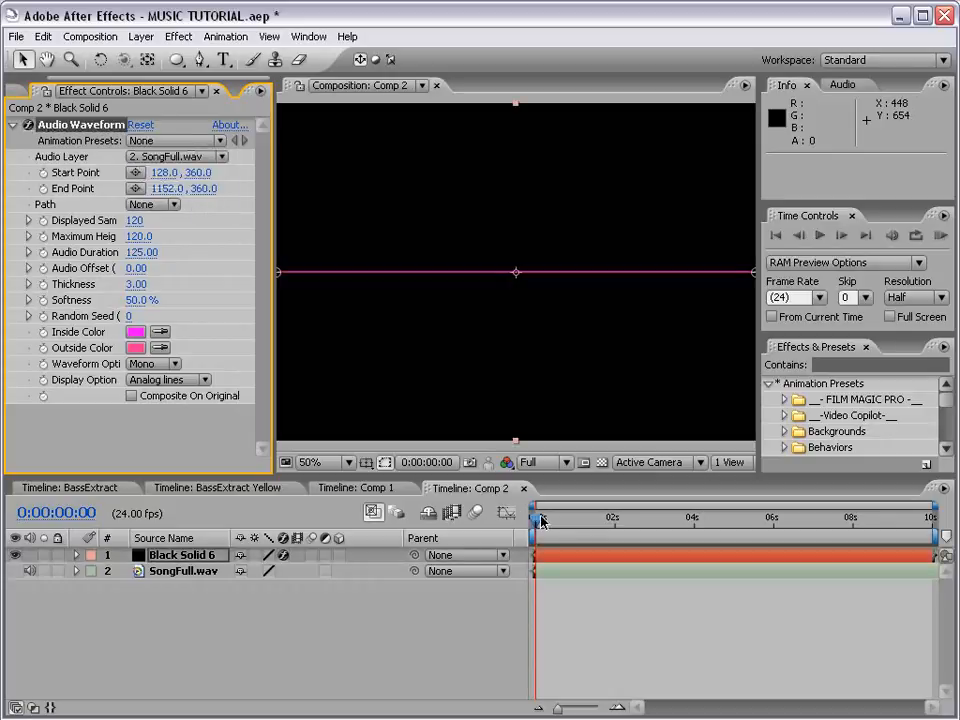
left_click_drag(536, 517, 590, 519)
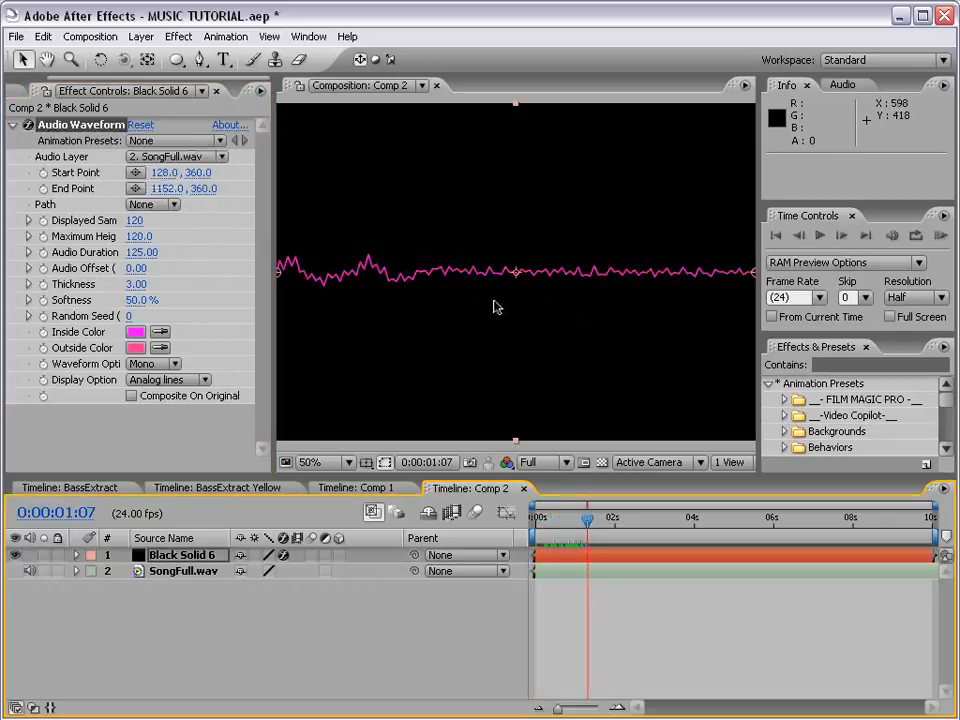
Set the Audio Waveform's inside color to light blue and its outside color to a deeper blue.
left_click(134, 332)
left_click_drag(332, 319, 335, 300)
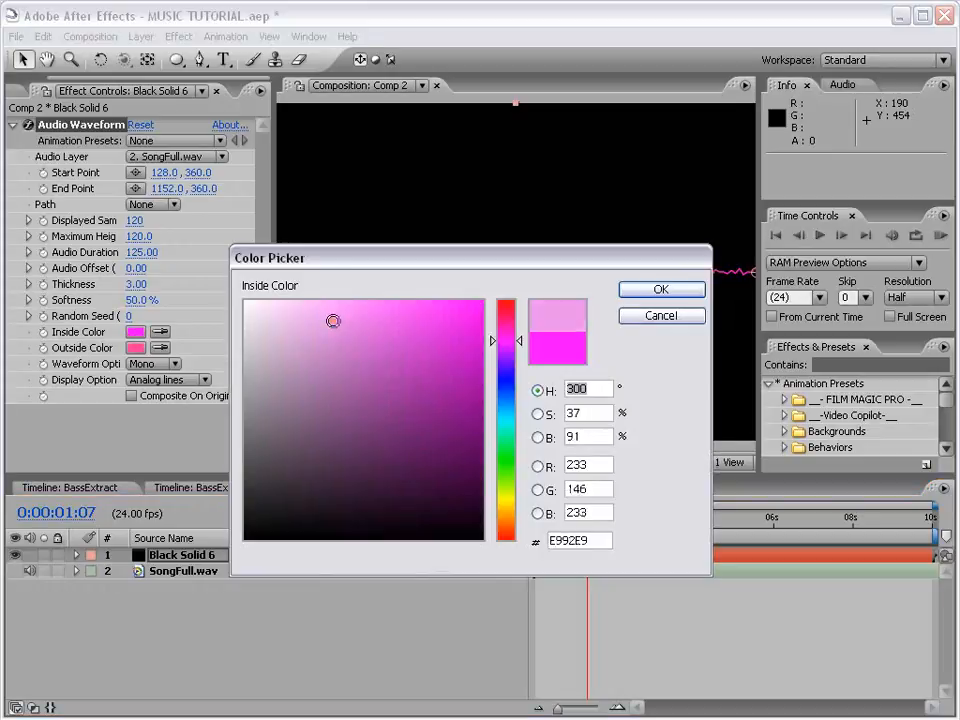
mouse_move(519, 380)
left_mouse_down()
mouse_move(519, 415)
mouse_move(519, 398)
left_mouse_up()
left_click(661, 289)
left_click(134, 347)
left_click(636, 295)
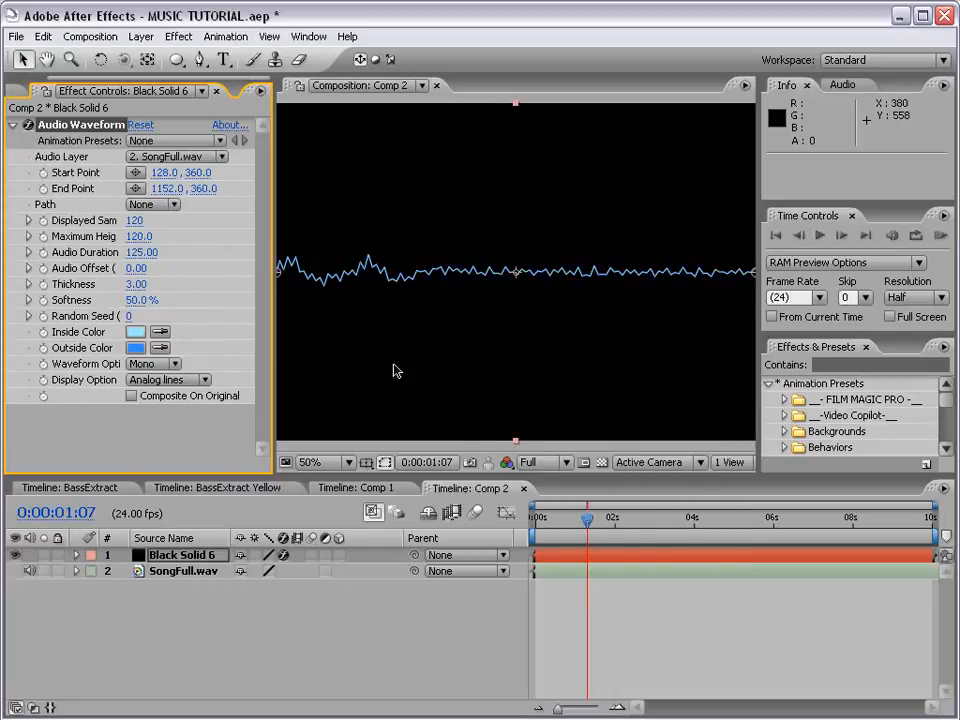
At 0:00:01:19, set the Audio Waveform's displayed samples to 115, maximum height to 291, audio duration to 635 and thickness to 8.
left_click_drag(590, 521, 611, 527)
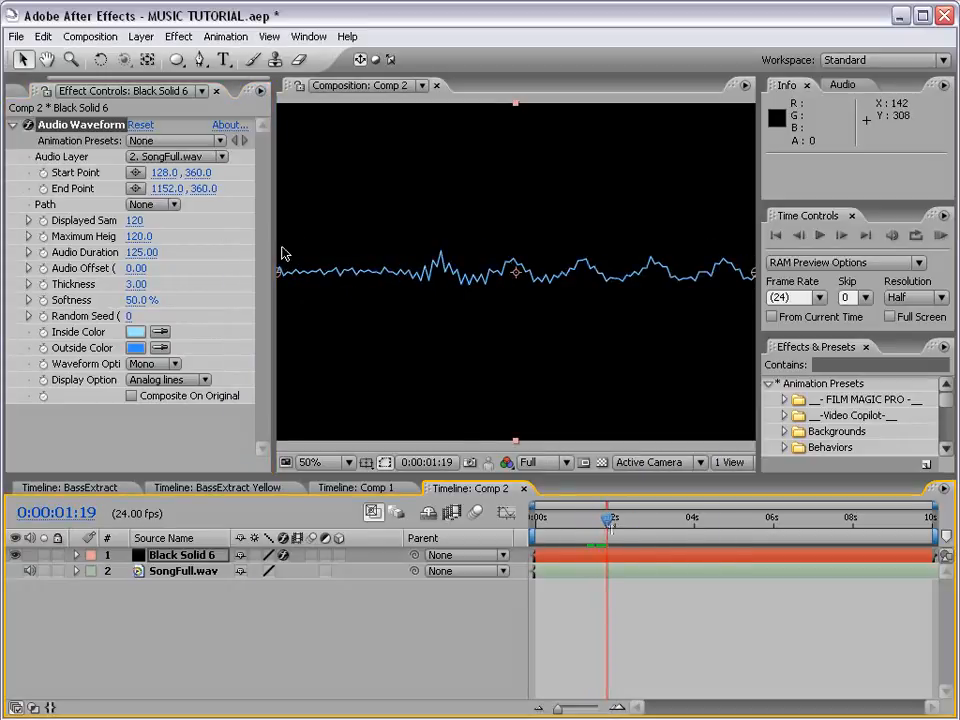
left_click_drag(273, 255, 319, 260)
scroll(491, 291, "down", 1)
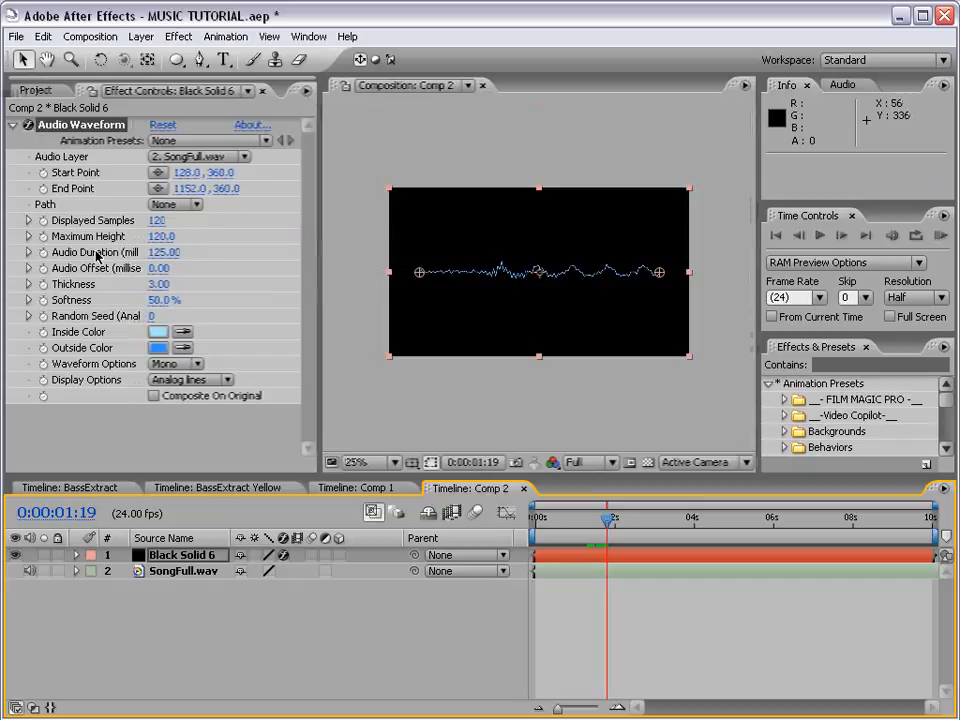
left_click_drag(317, 289, 338, 289)
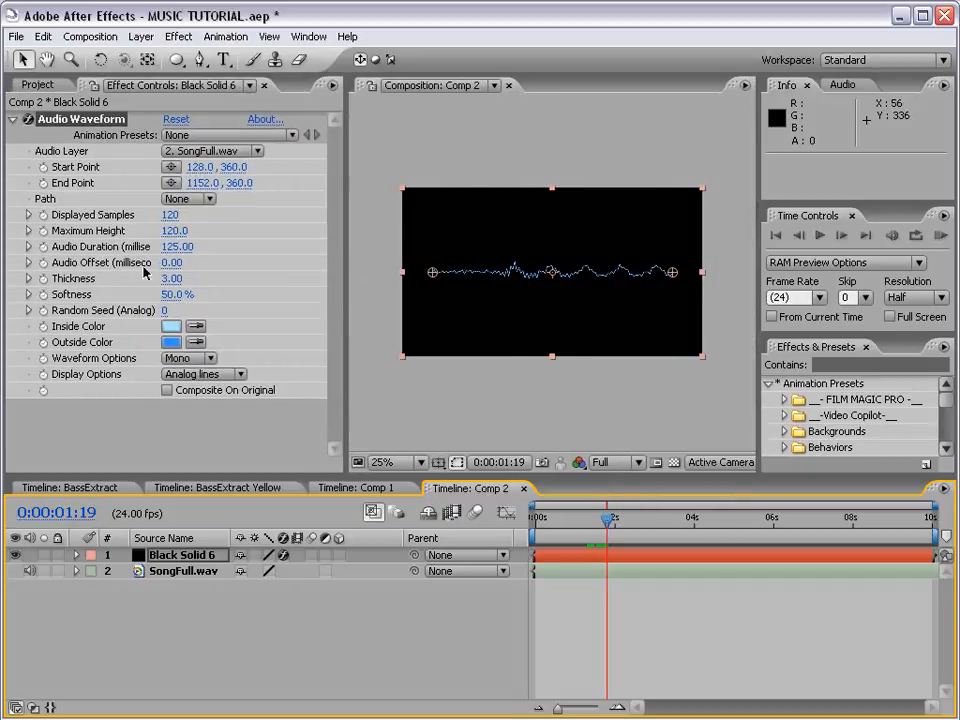
left_click_drag(176, 246, 216, 244)
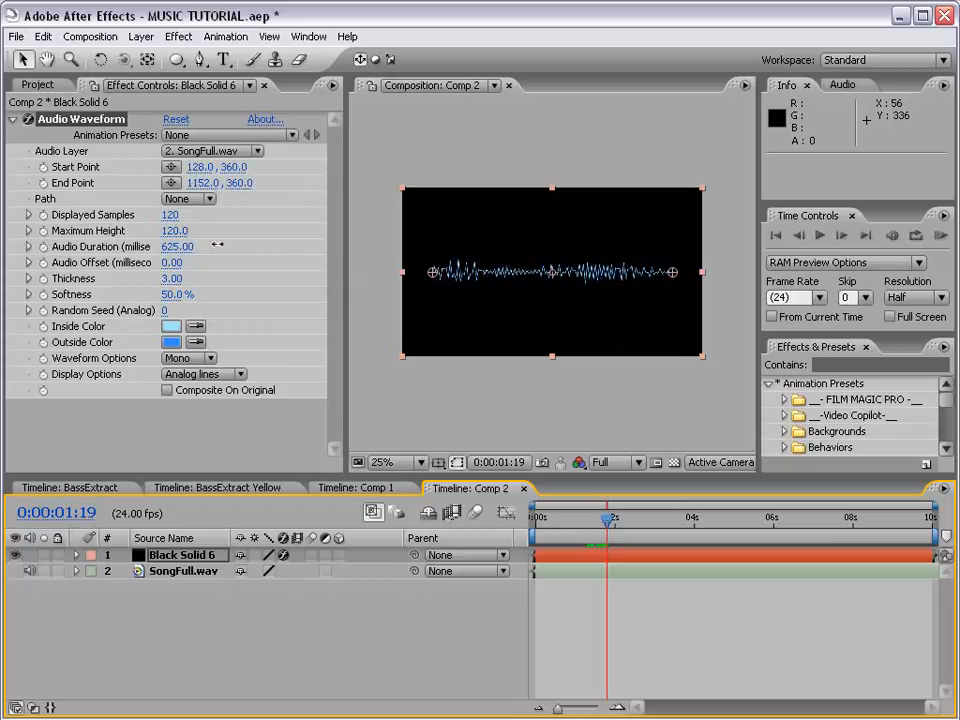
scroll(536, 373, "up", 2)
mouse_move(171, 214)
left_mouse_down()
mouse_move(181, 213)
mouse_move(162, 215)
left_mouse_up()
left_click_drag(170, 279, 321, 221)
scroll(495, 296, "down", 2)
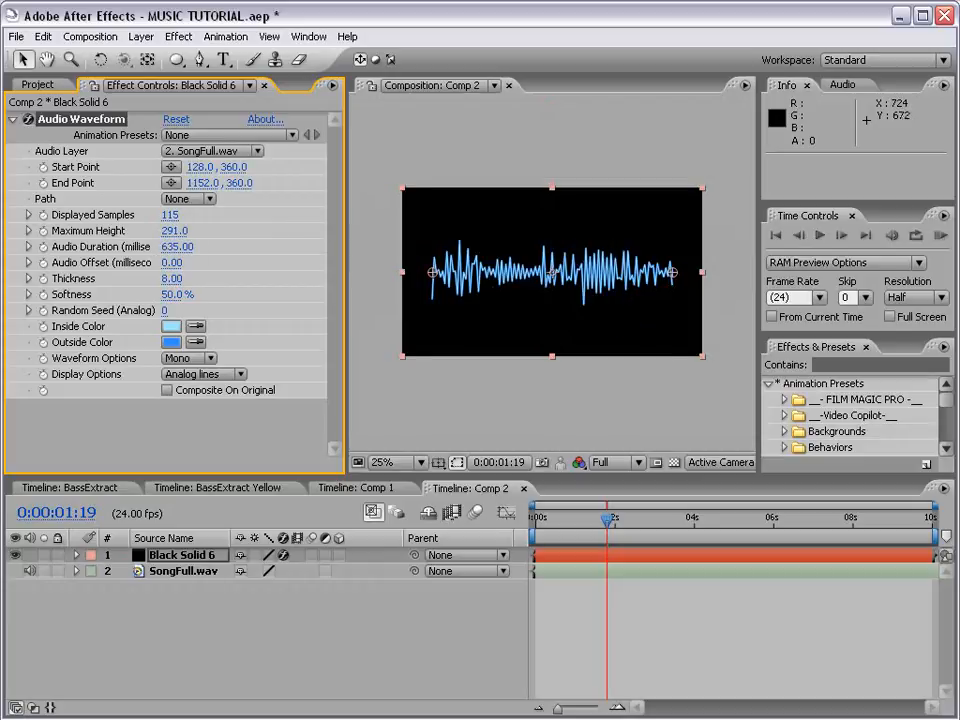
Preview the analog-line waveform animation with a RAM preview and inspect it at 50% magnification.
key("KP_0")
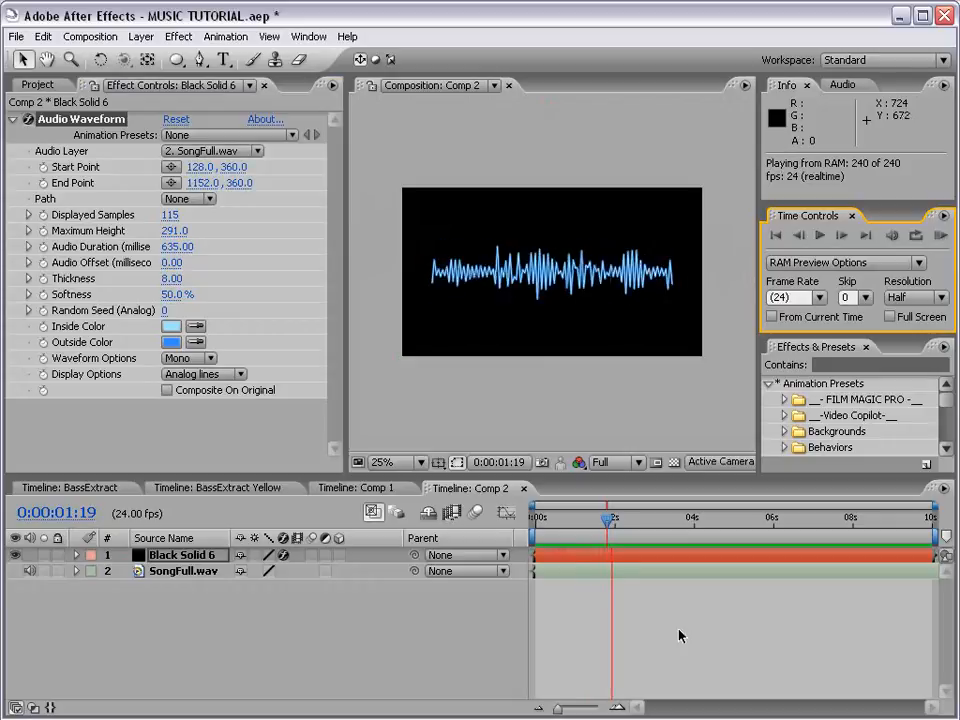
key("space")
scroll(472, 277, "up", 2)
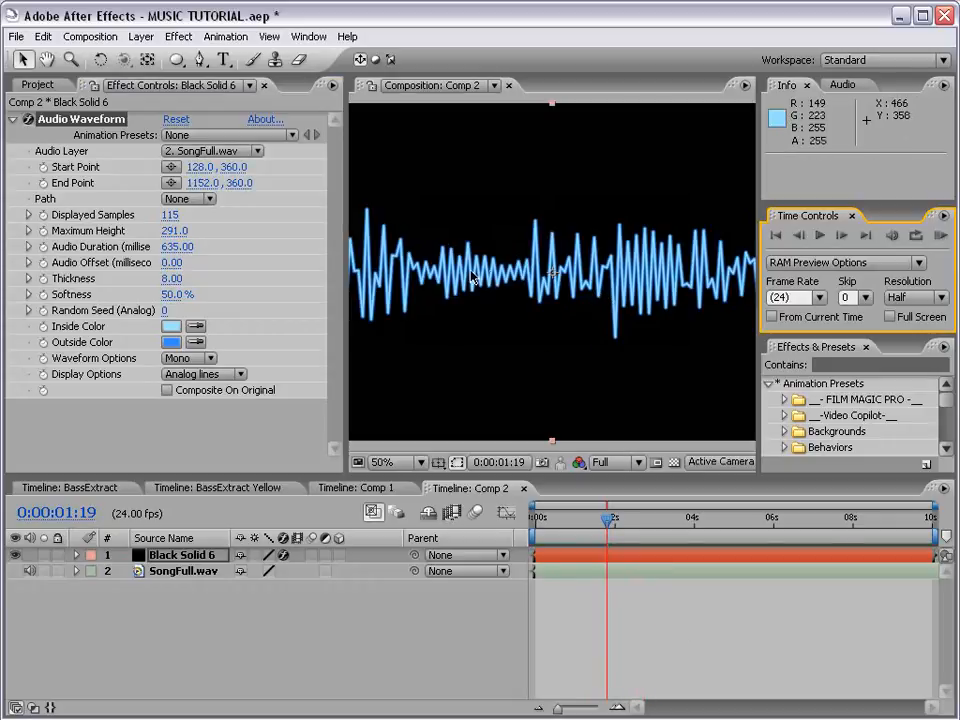
Change the waveform's display option to Digital and preview the animation.
left_click(200, 374)
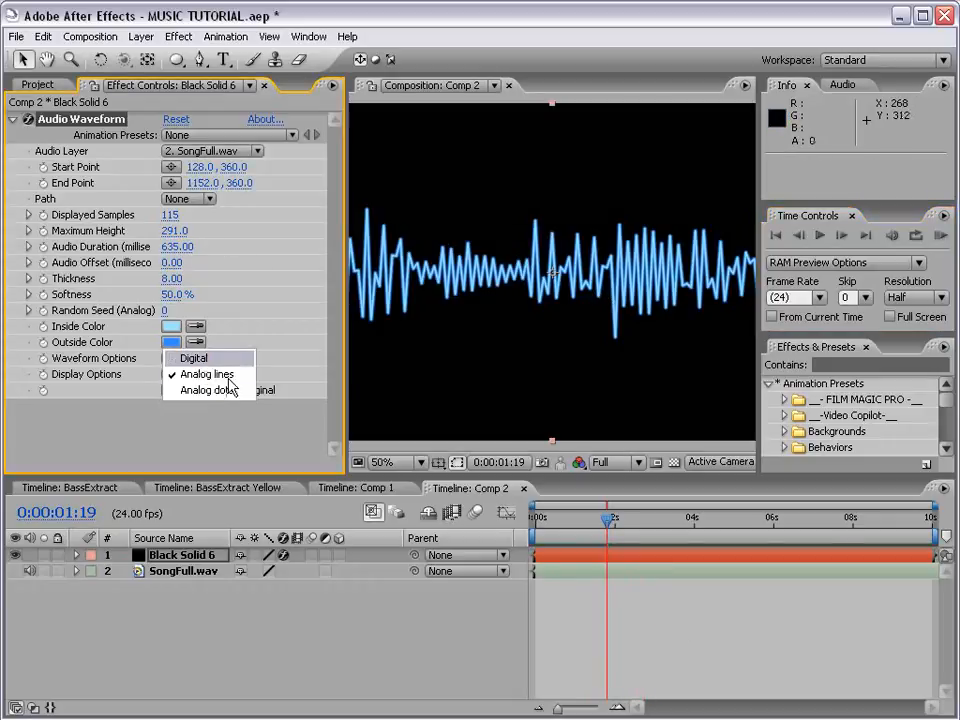
left_click(200, 358)
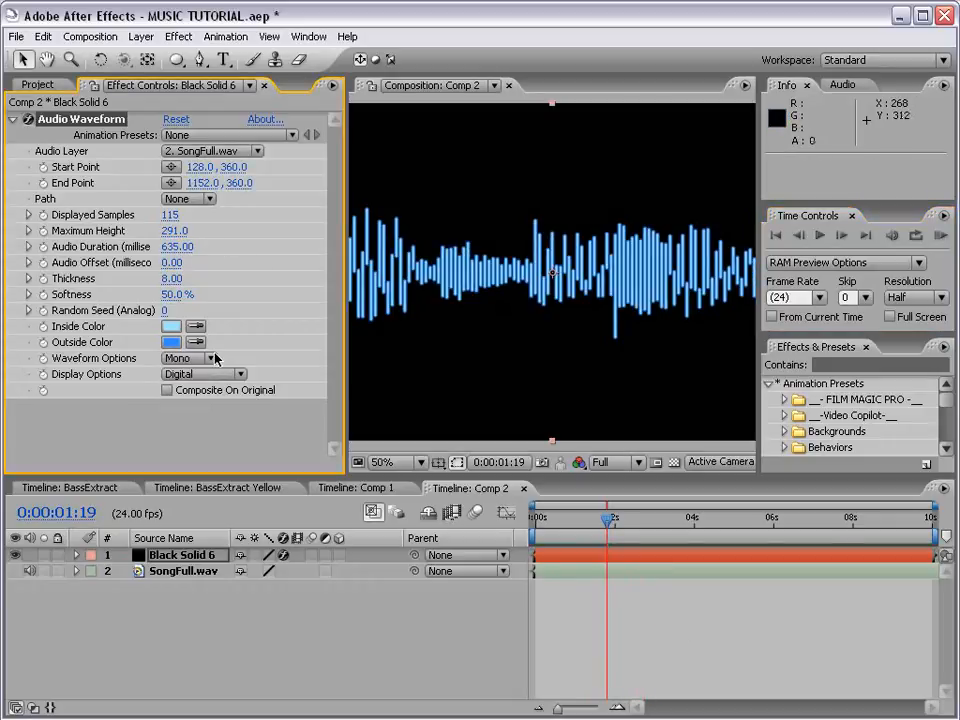
left_click(947, 235)
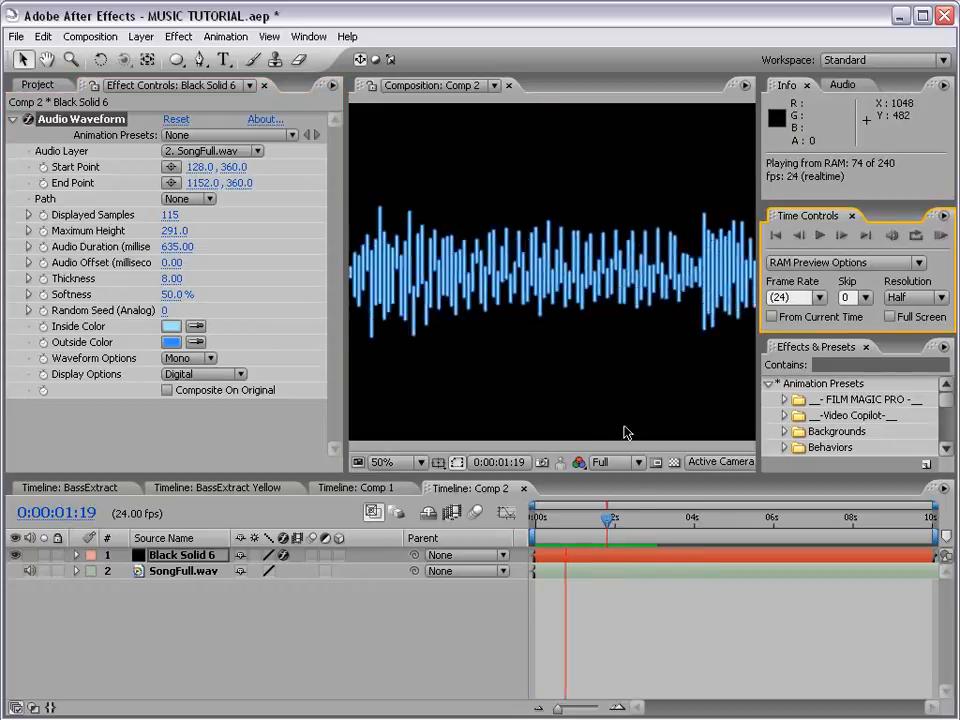
key("space")
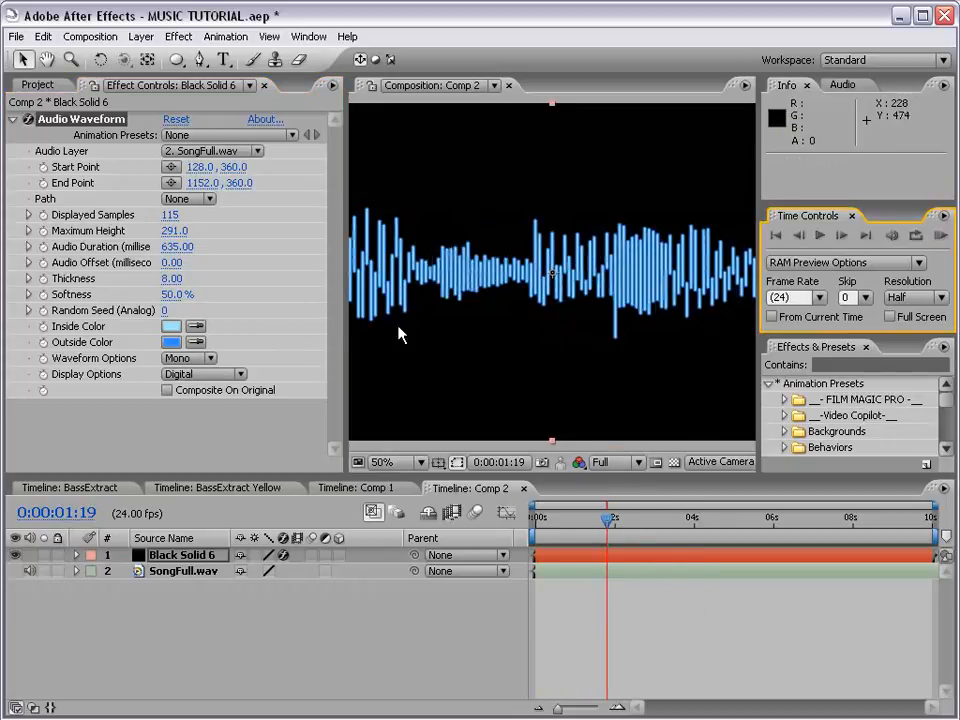
Try the Analog dots display option on the waveform and switch it back to Digital.
left_click(204, 374)
left_click(189, 407)
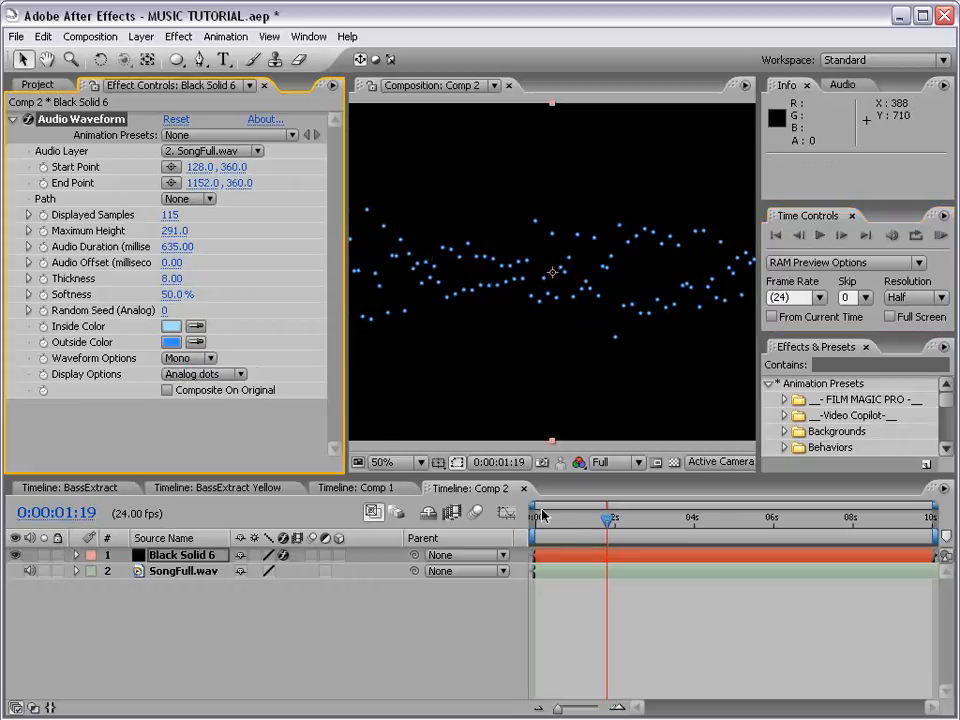
left_click(204, 374)
left_click(193, 340)
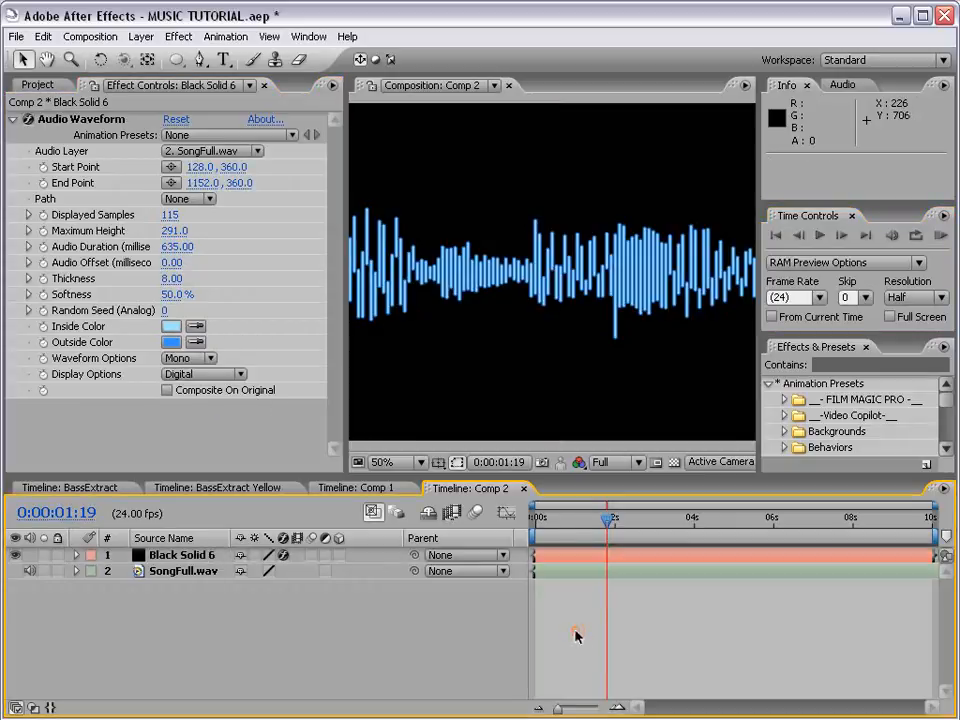